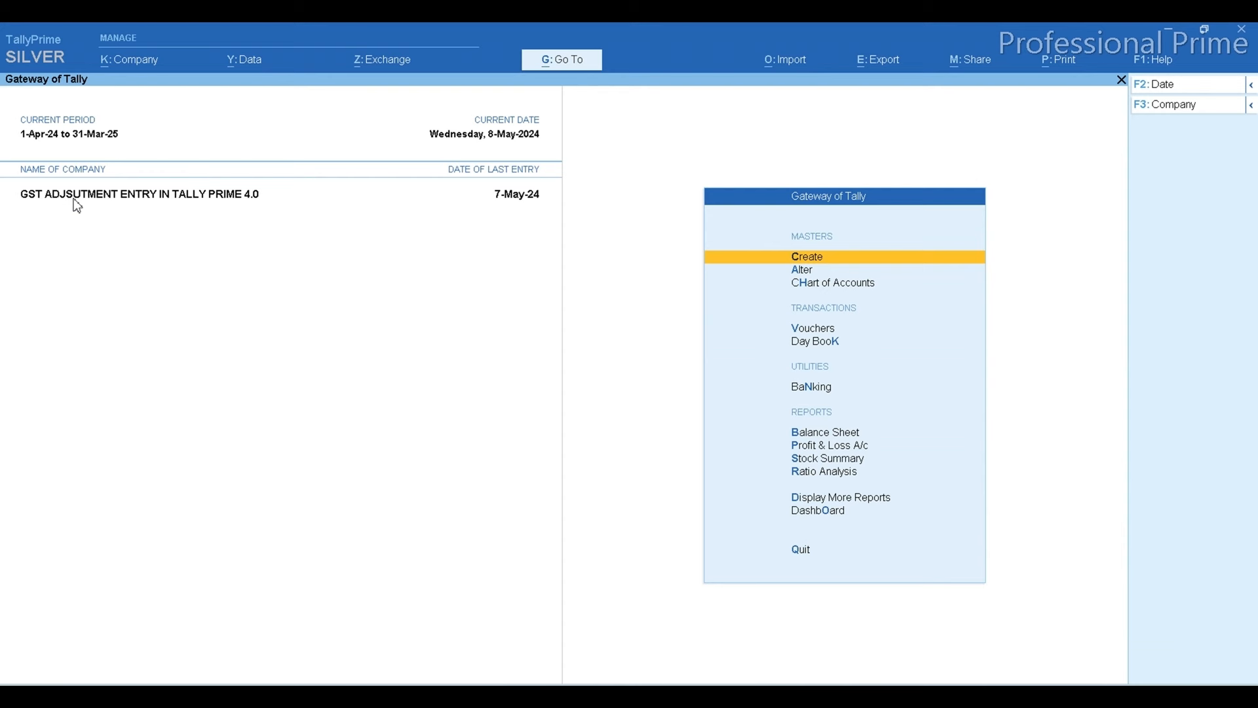
- Open the Trial Balance and drill through Current Liabilities and Duties & Taxes into the INPUT & OUTPUT group summary
key("d")
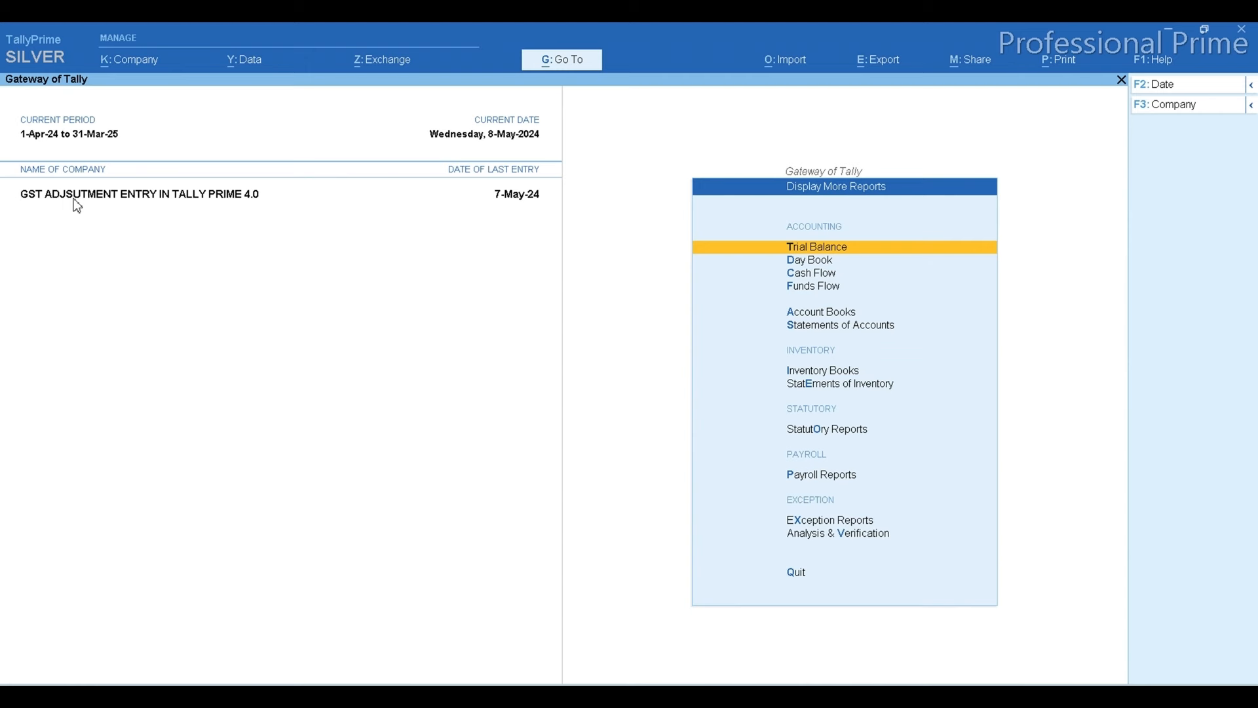
key("Return")
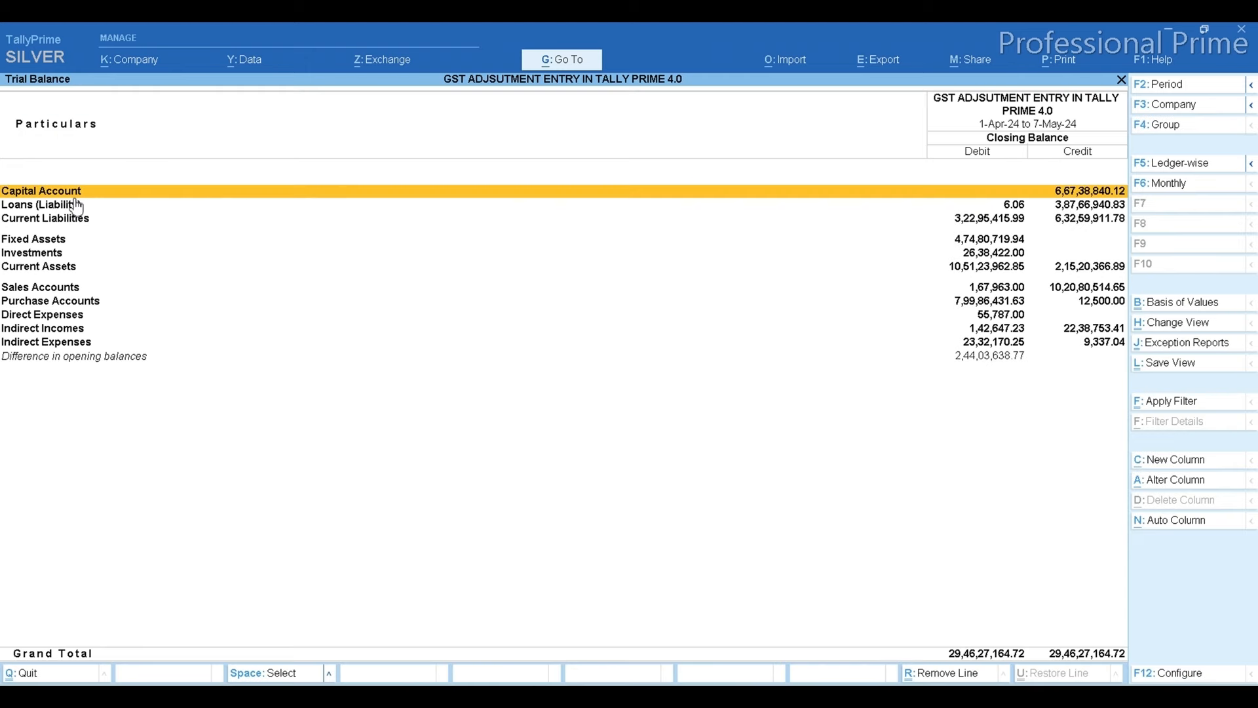
key("Down")
key("Down")
key("Return")
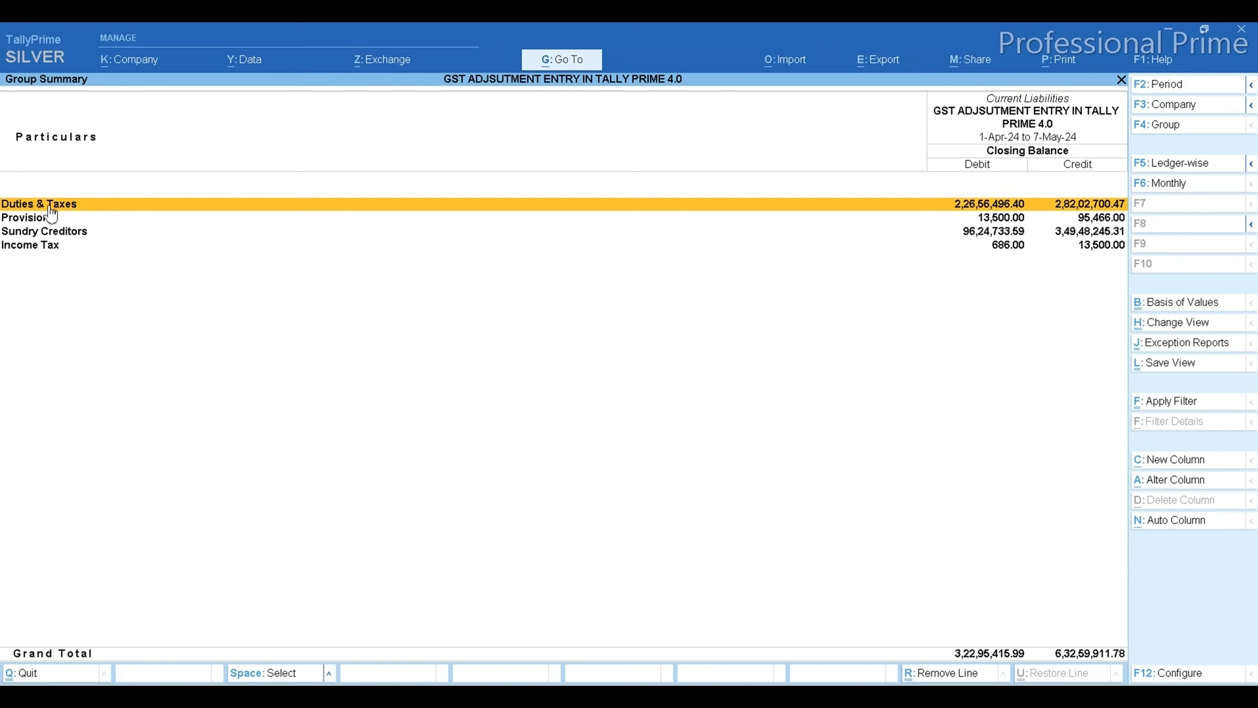
left_click(119, 211)
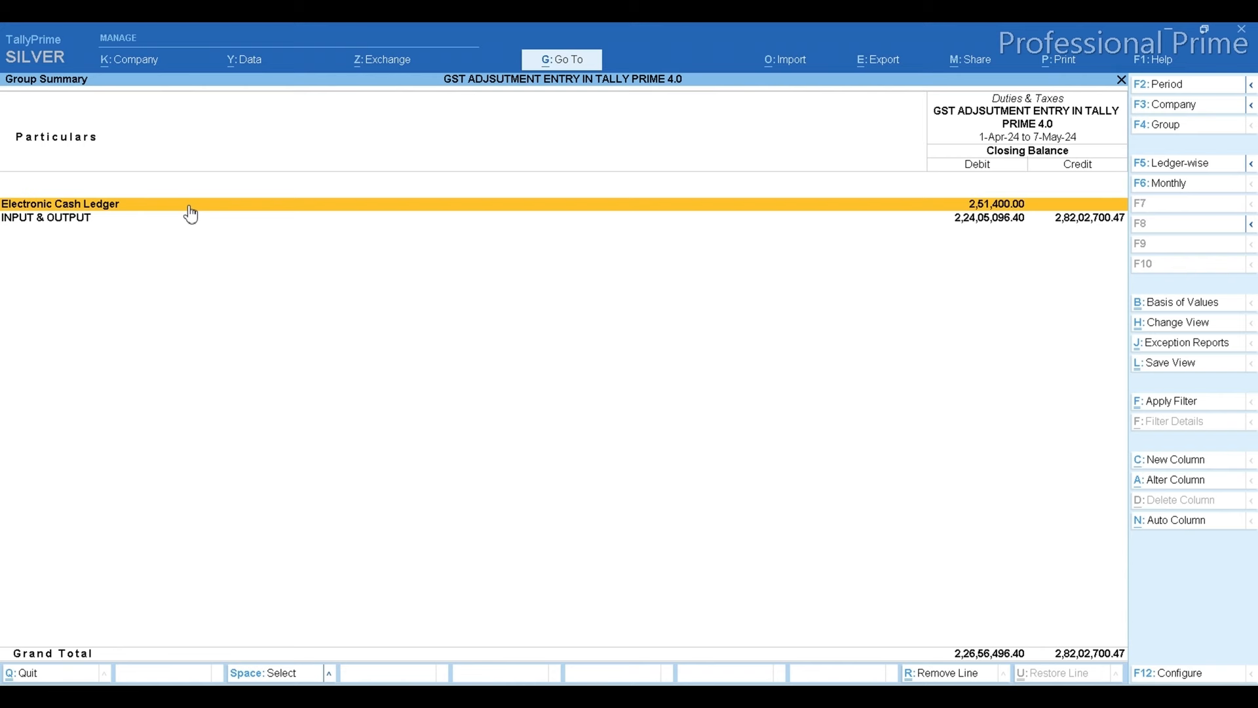
left_click(68, 226)
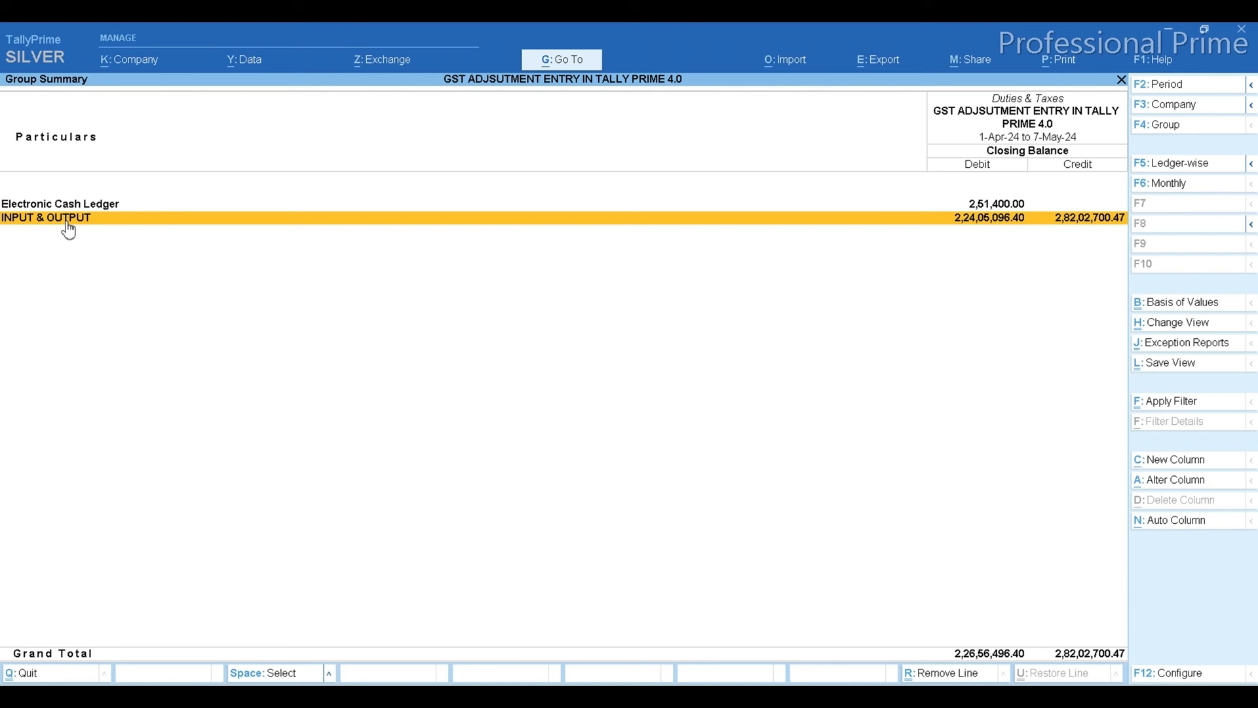
key("Return")
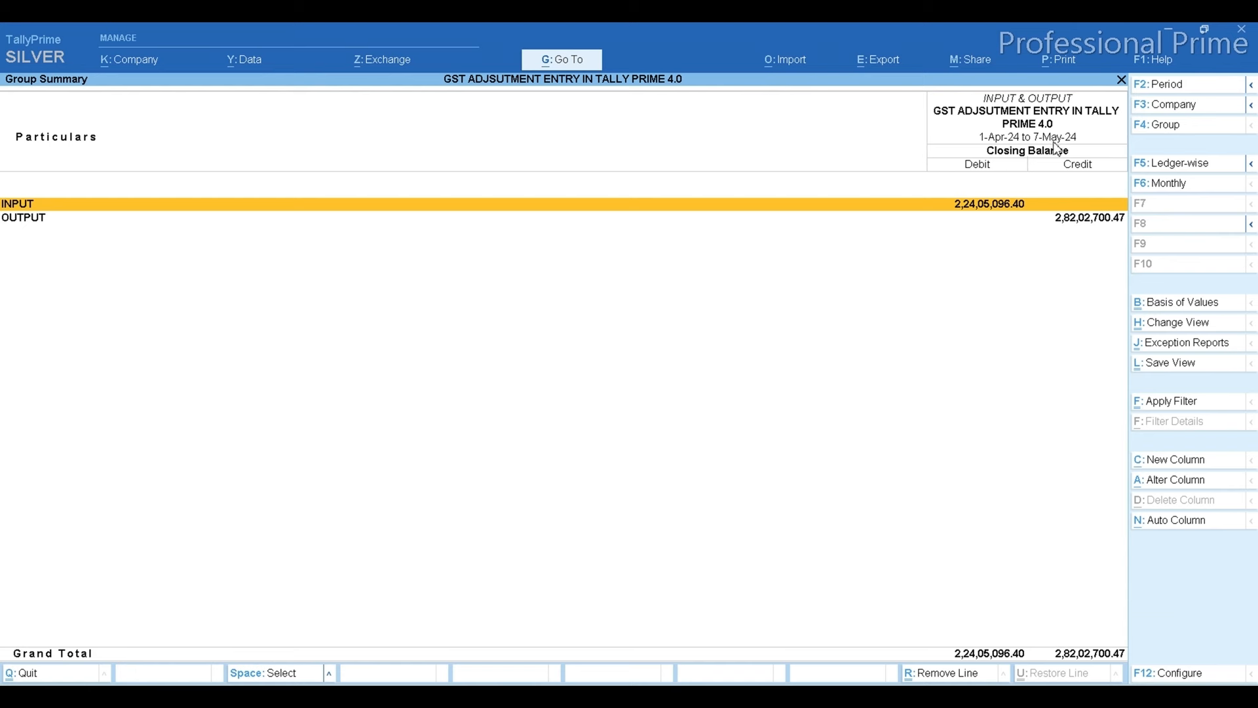
- Set the group summary's period from 1-4-2024 to 30-4-2024 and show the ledger-level detail under INPUT and OUTPUT
key("F2")
key("Return")
type("3")
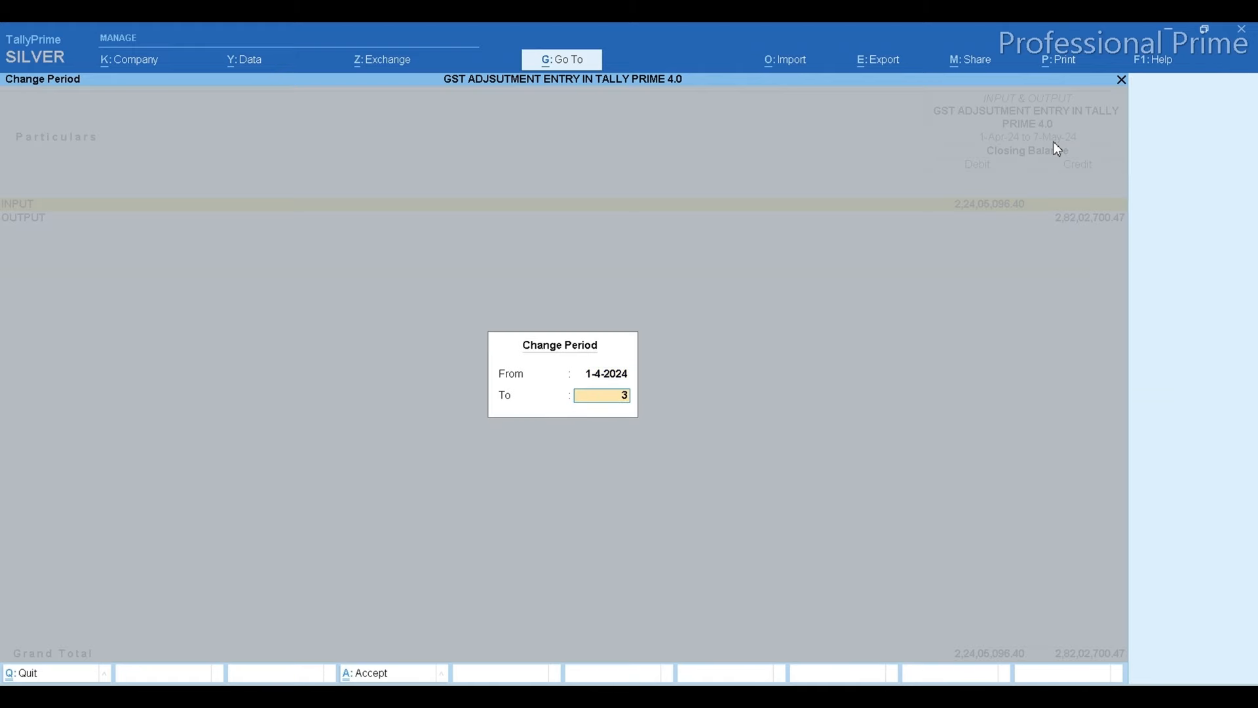
type("0.4")
key("Return")
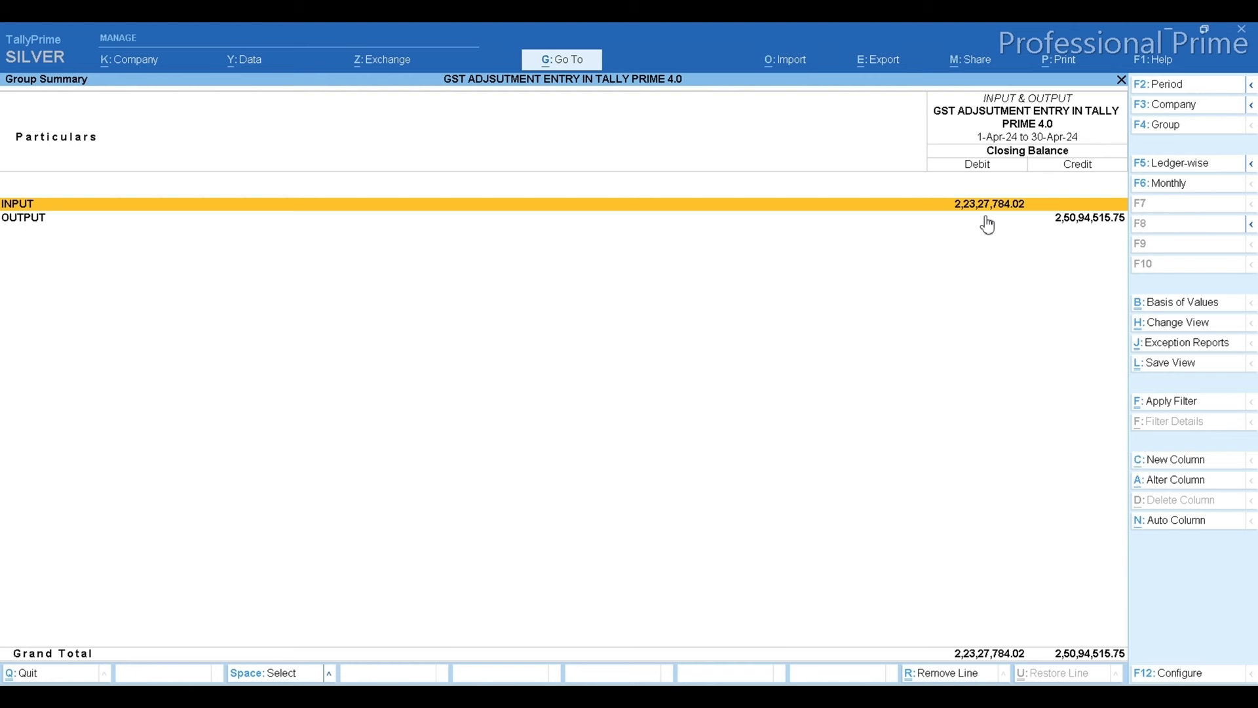
key("alt+F1")
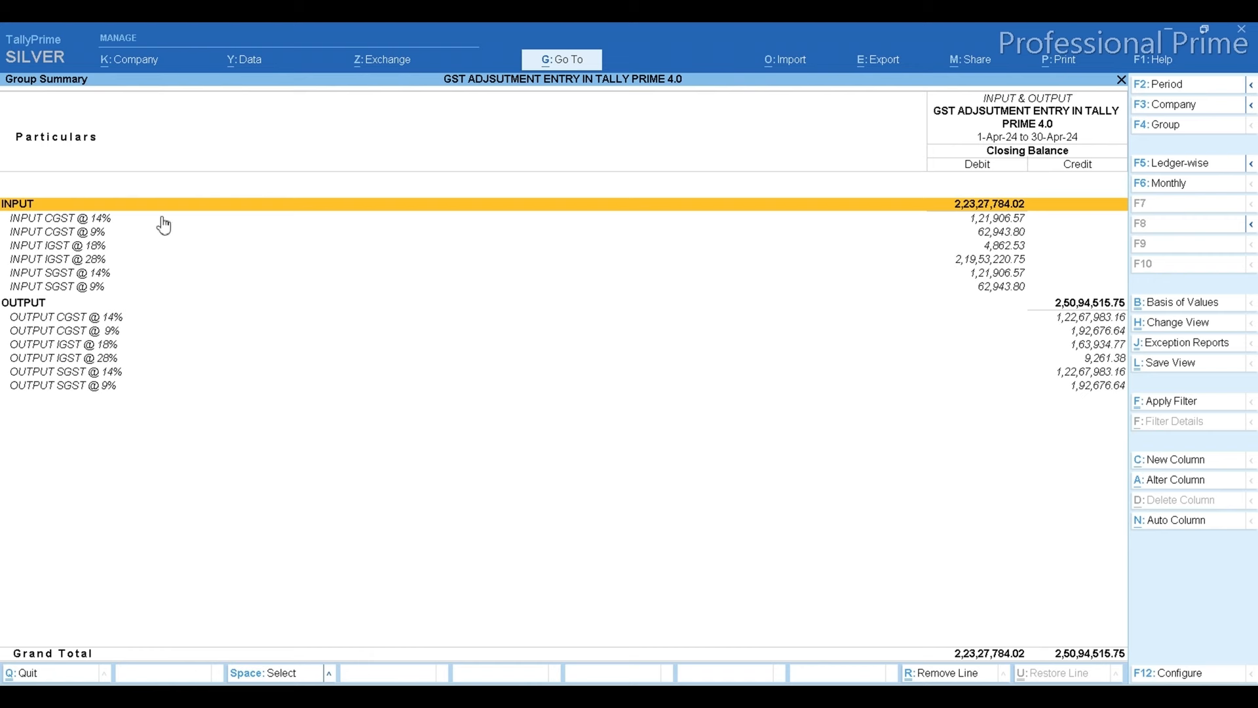
- Switch to the gst adj workbook in Excel and compare its INPUT & OUTPUT sheet with the TallyPrime group summary
left_click(829, 696)
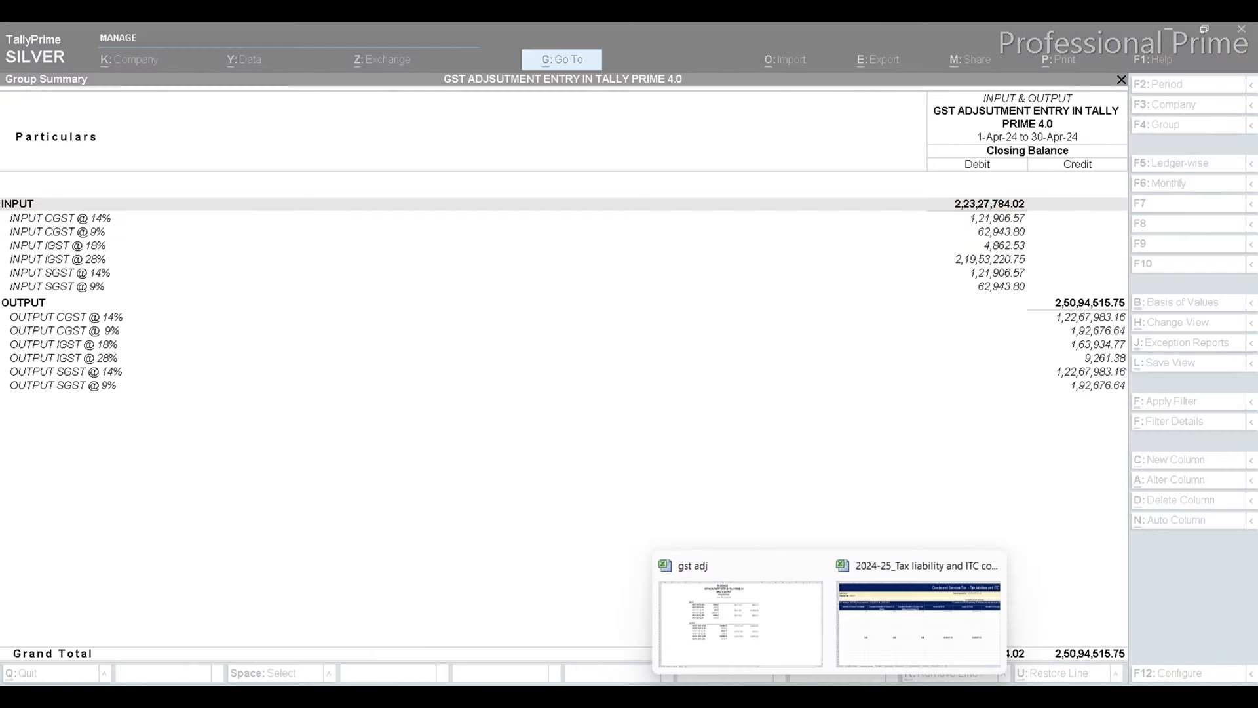
left_click(801, 662)
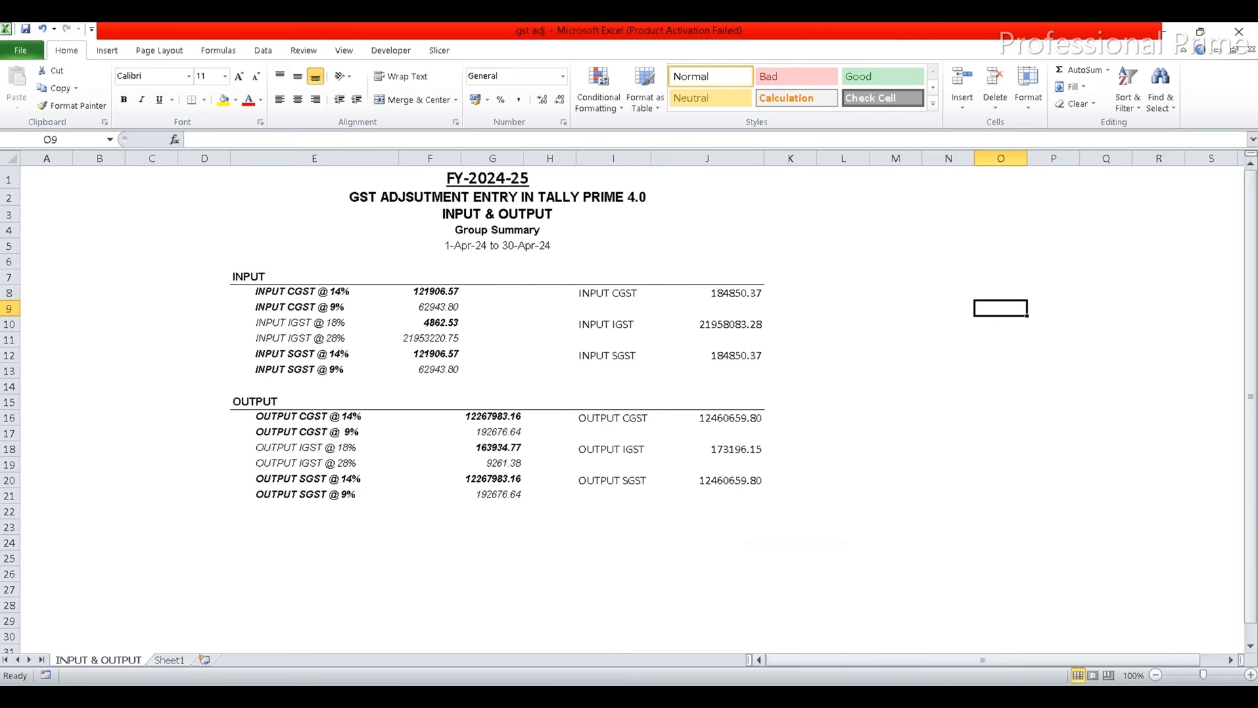
left_click(792, 698)
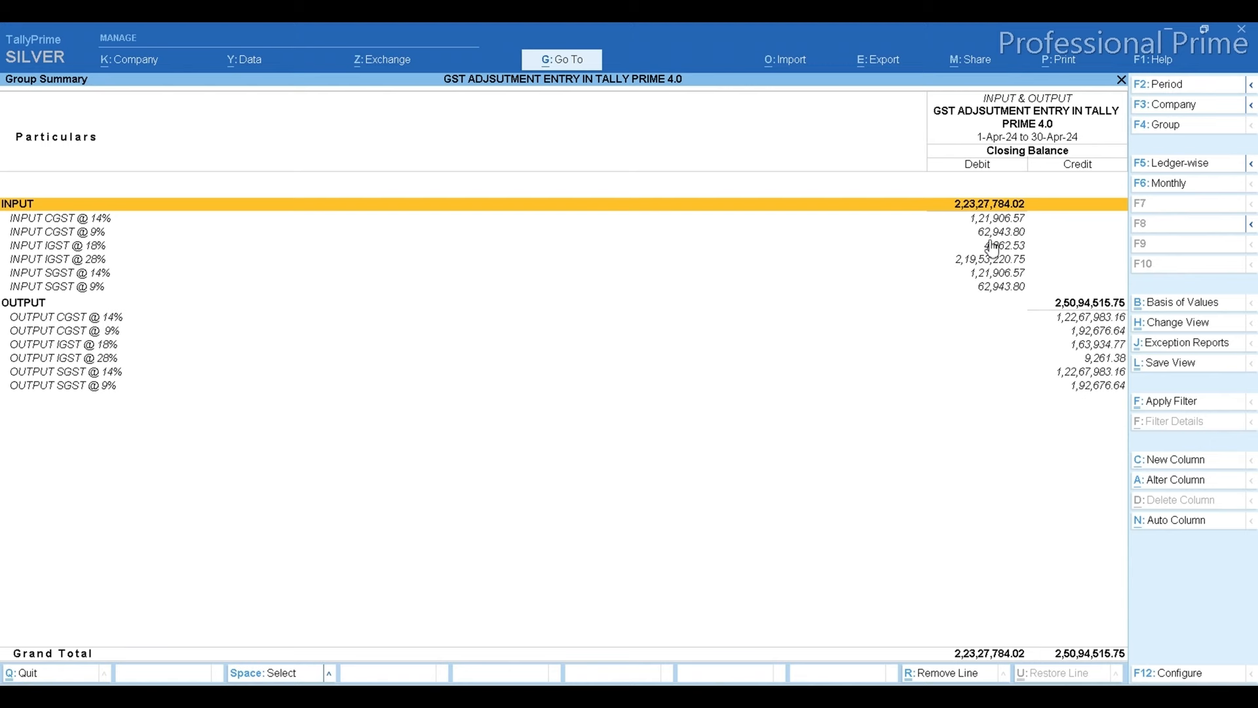
left_click(801, 697)
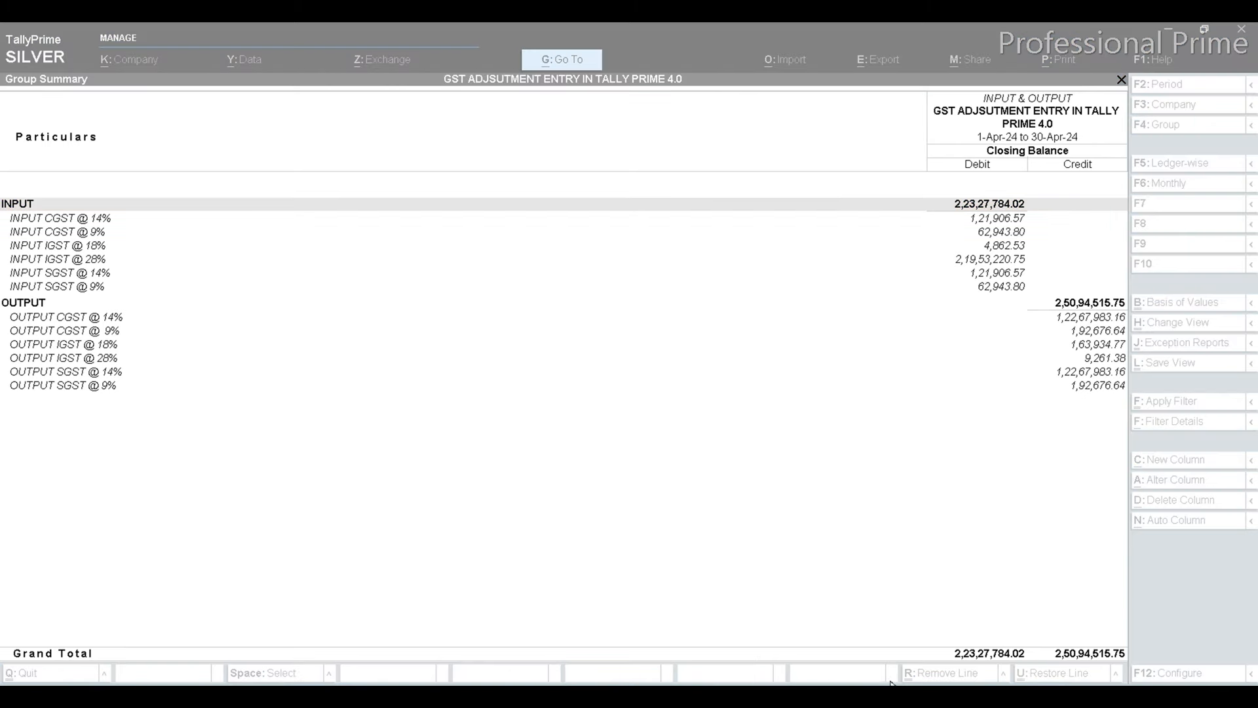
left_click(917, 695)
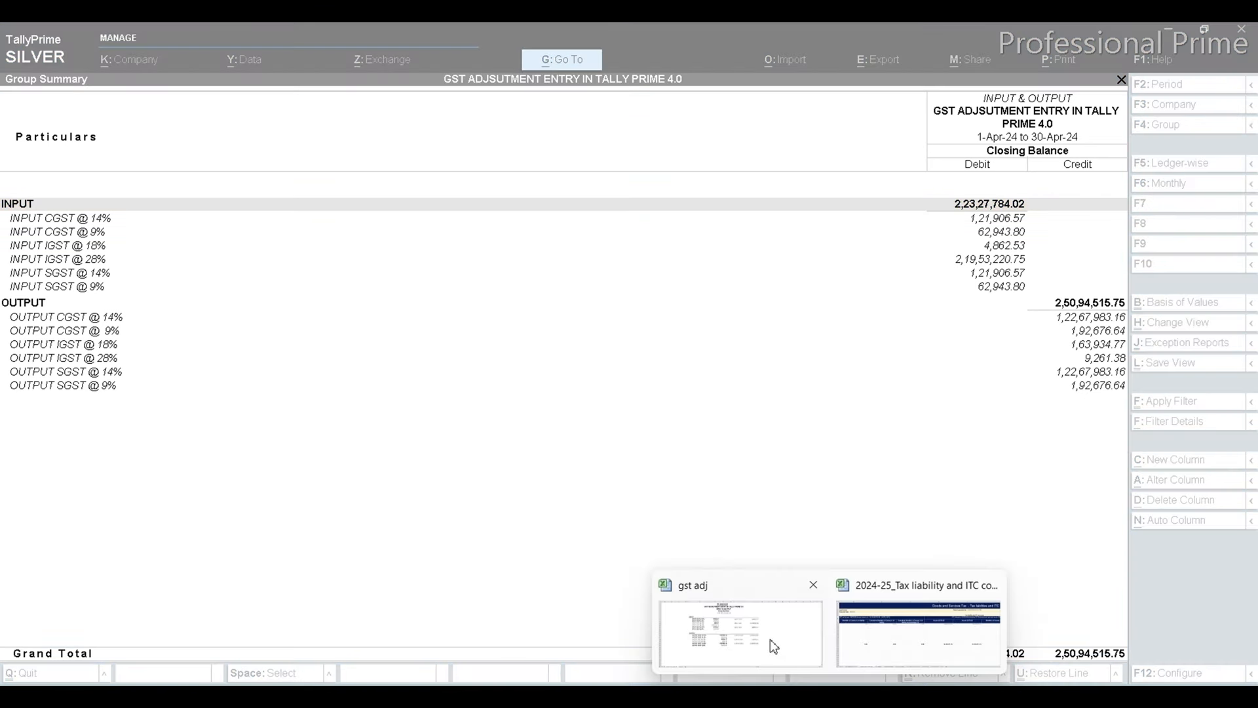
left_click(769, 638)
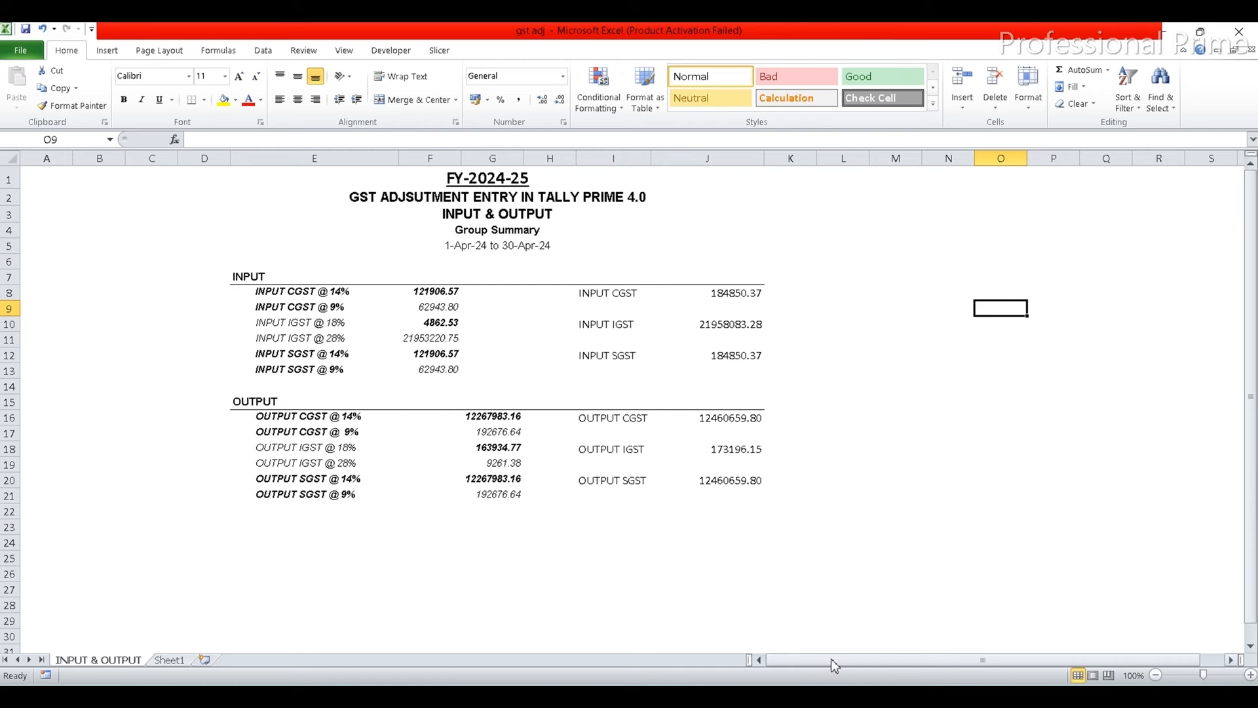
left_click(793, 616)
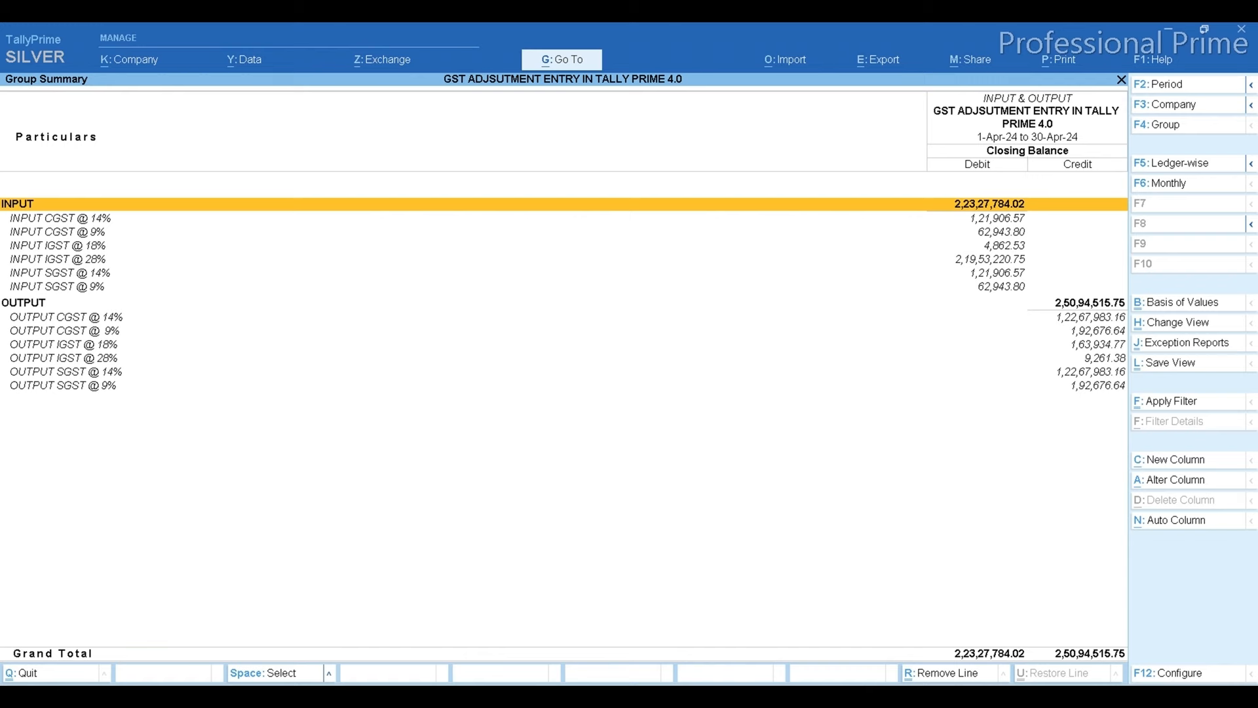
left_click(779, 639)
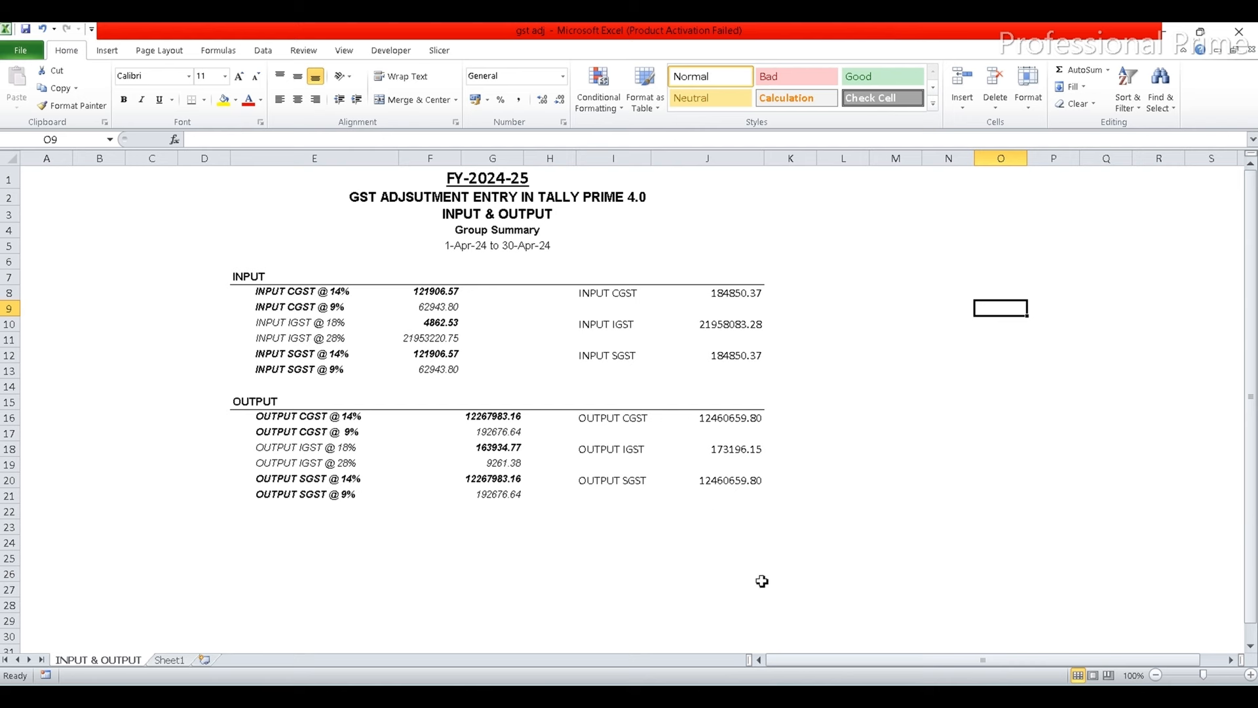
left_click(493, 447)
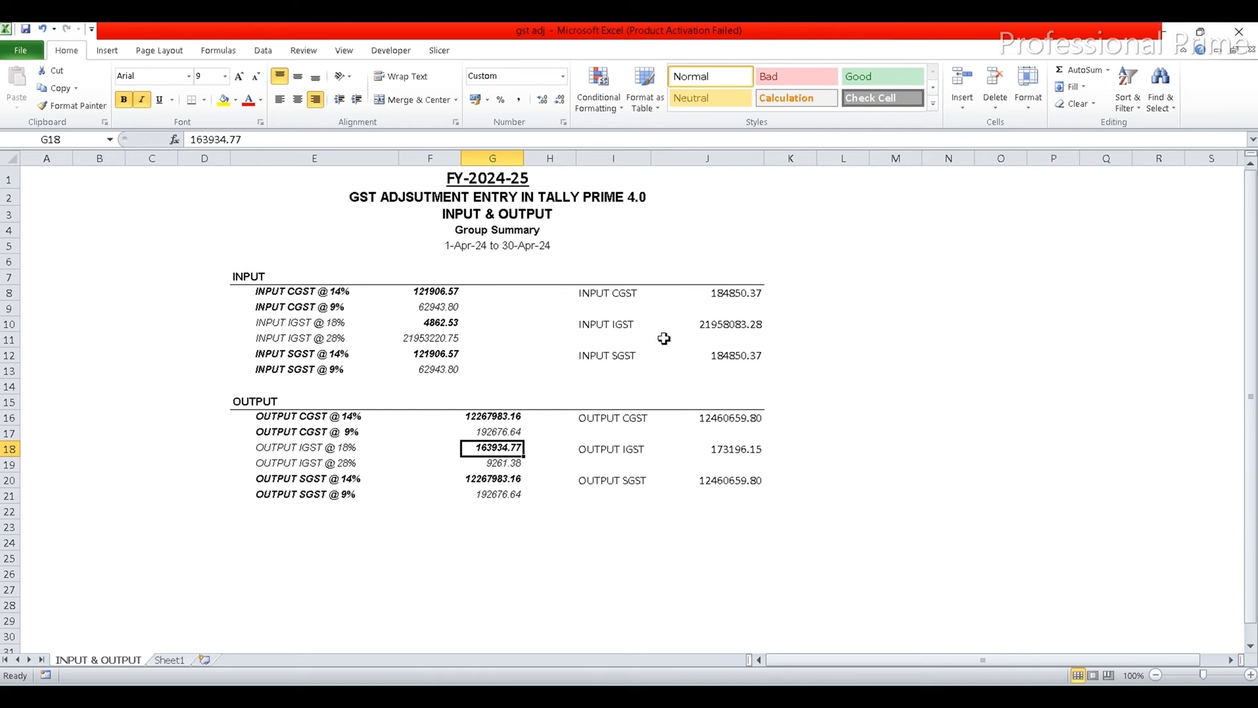
- Examine the opening balances, tax transactions and planned set-off entry on Sheet1, and return to the journal voucher in TallyPrime
left_click(175, 659)
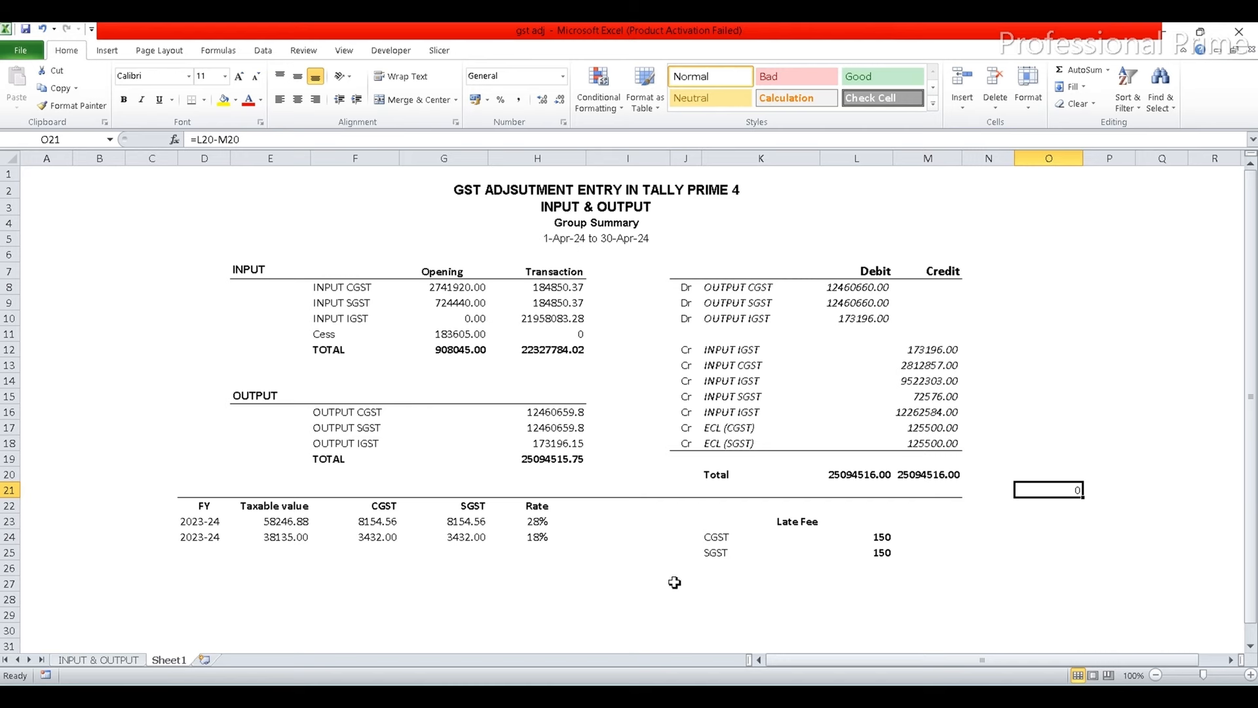
mouse_move(793, 696)
left_click(793, 623)
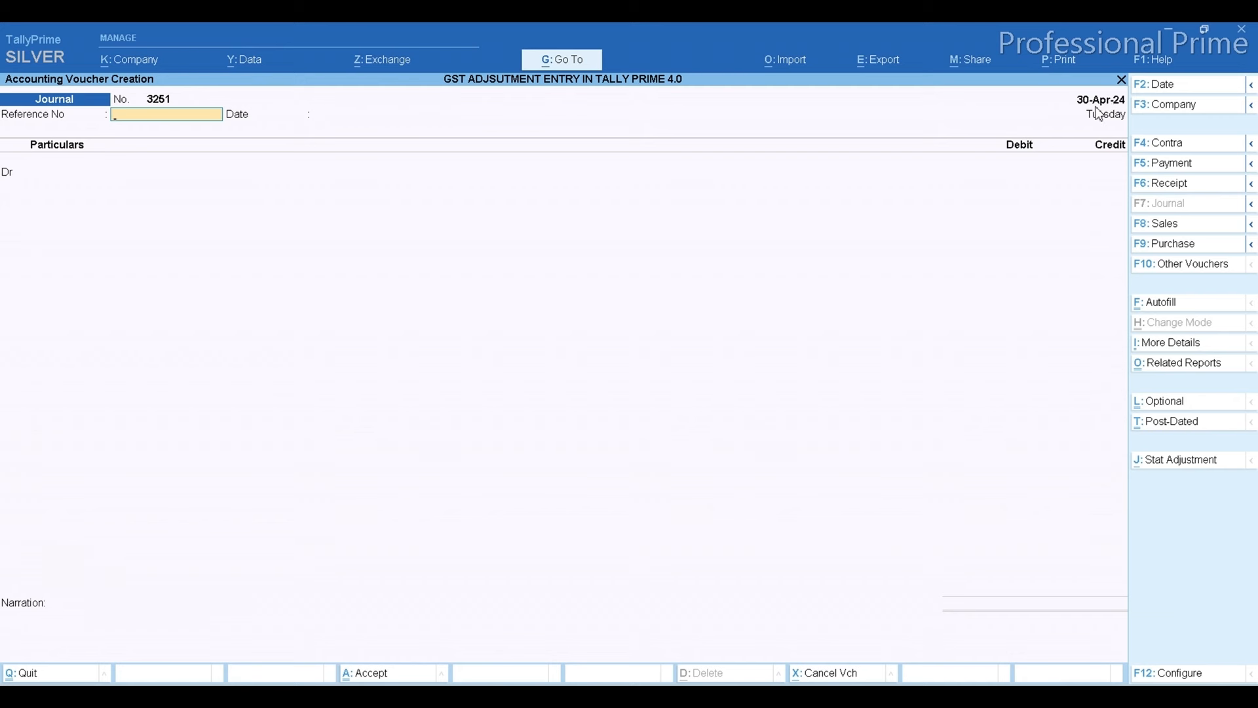
- Select ITC Receivable as the journal voucher's debit ledger, view its ledger master, and close it without making changes
key("Return")
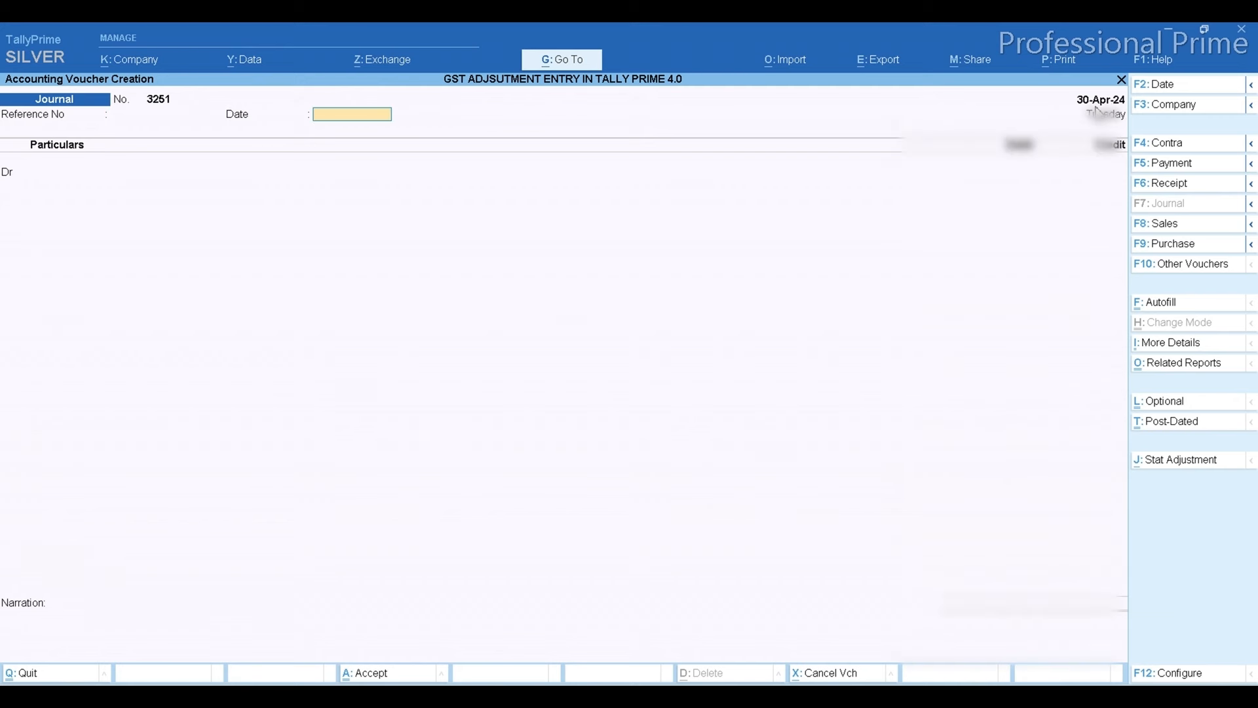
key("Return")
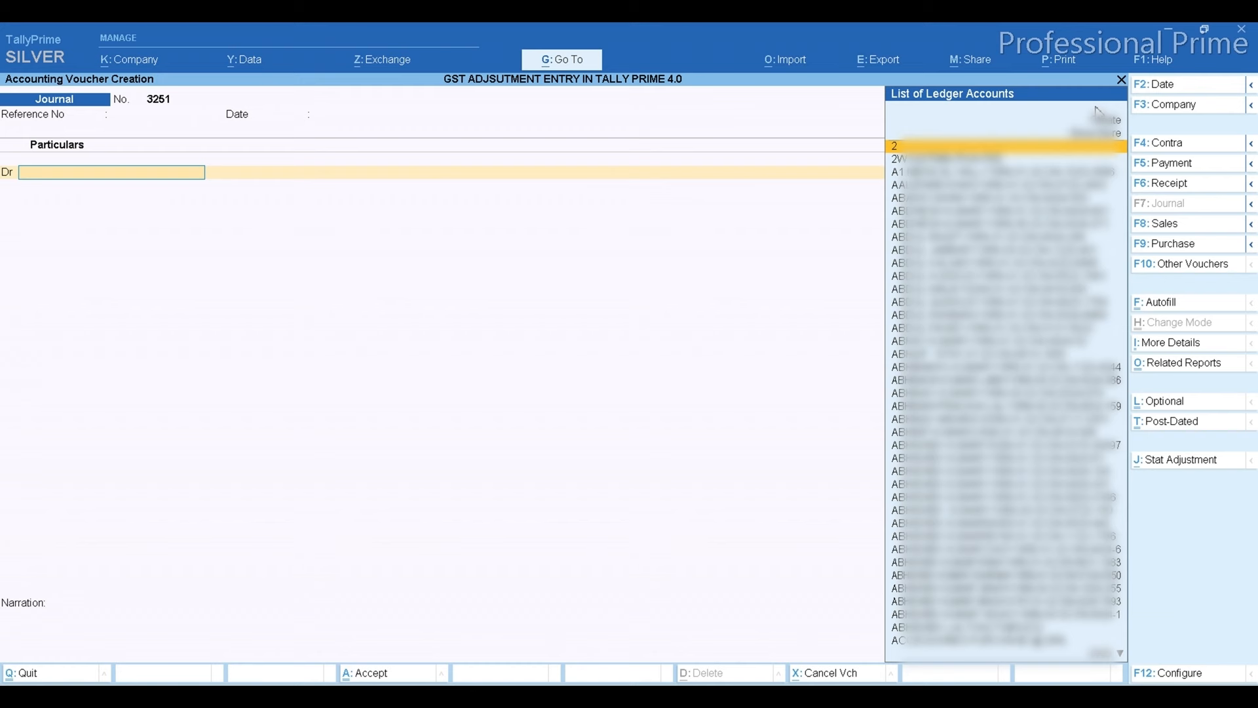
type("Itc Re")
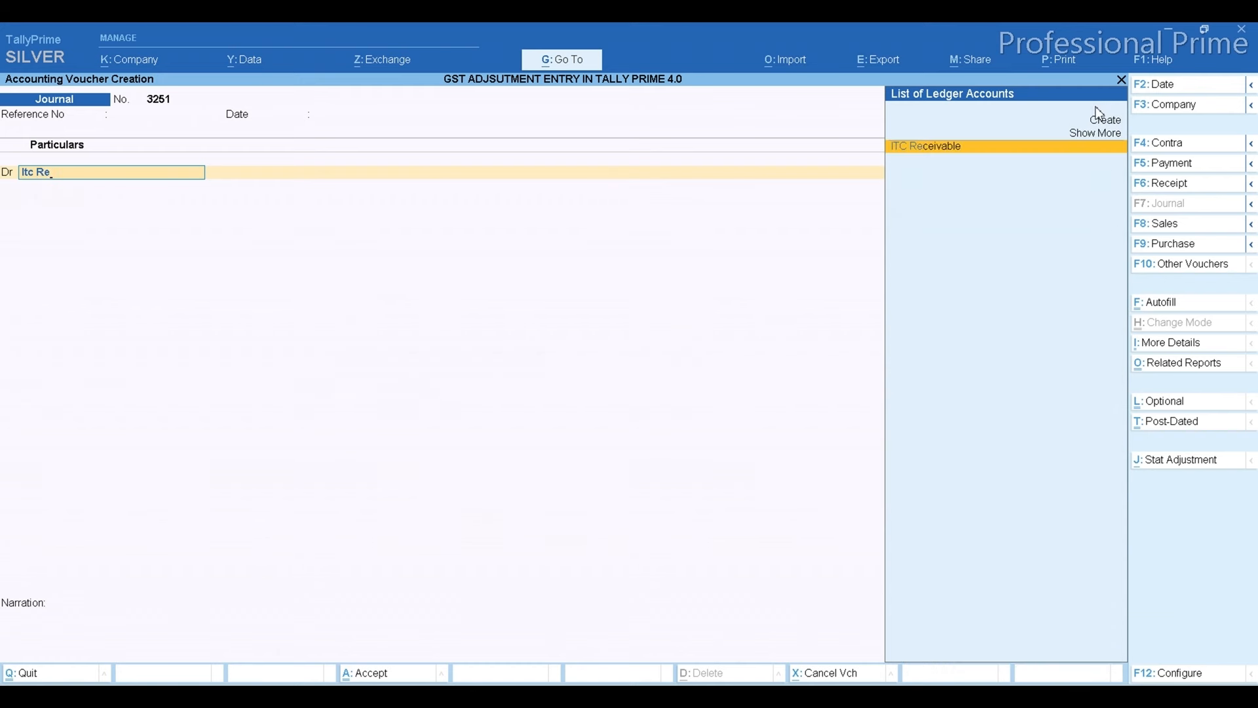
key("Return")
key("BackSpace")
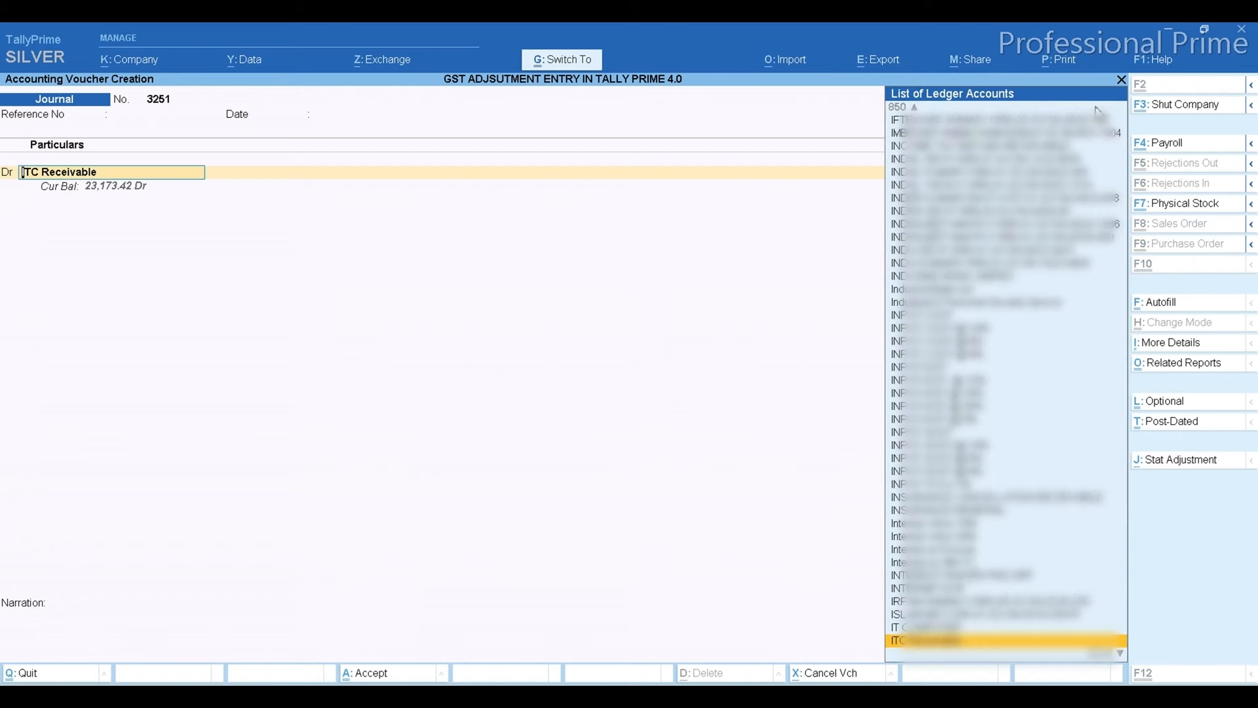
key("ctrl+Return")
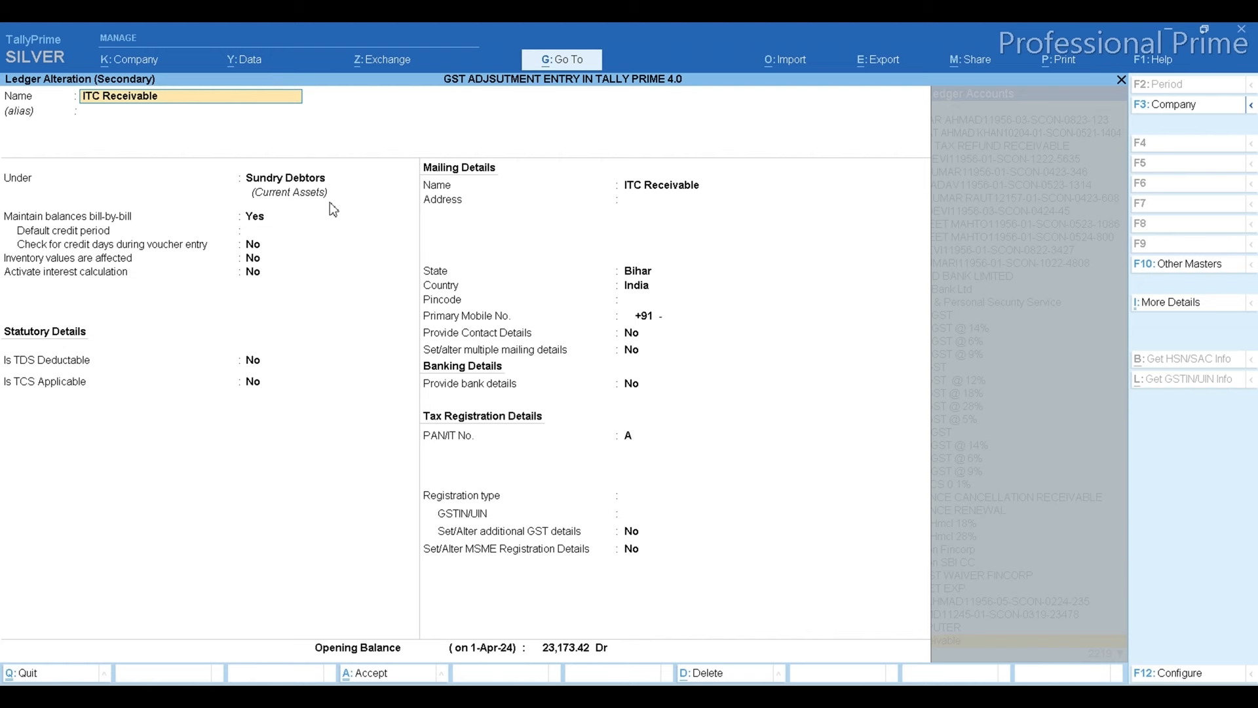
key("Escape")
key("y")
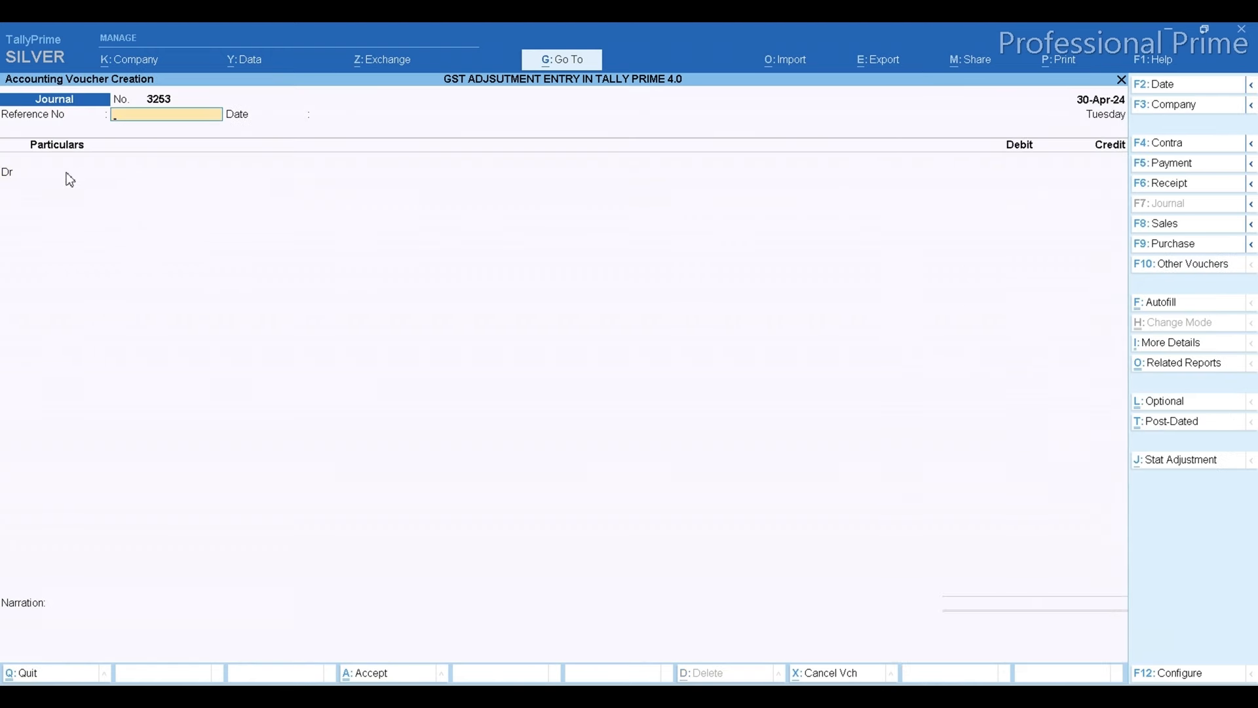
- Switch to Sheet1 of the gst adj workbook to check the 2023-24 tax credit rows, and return to TallyPrime
key("Return")
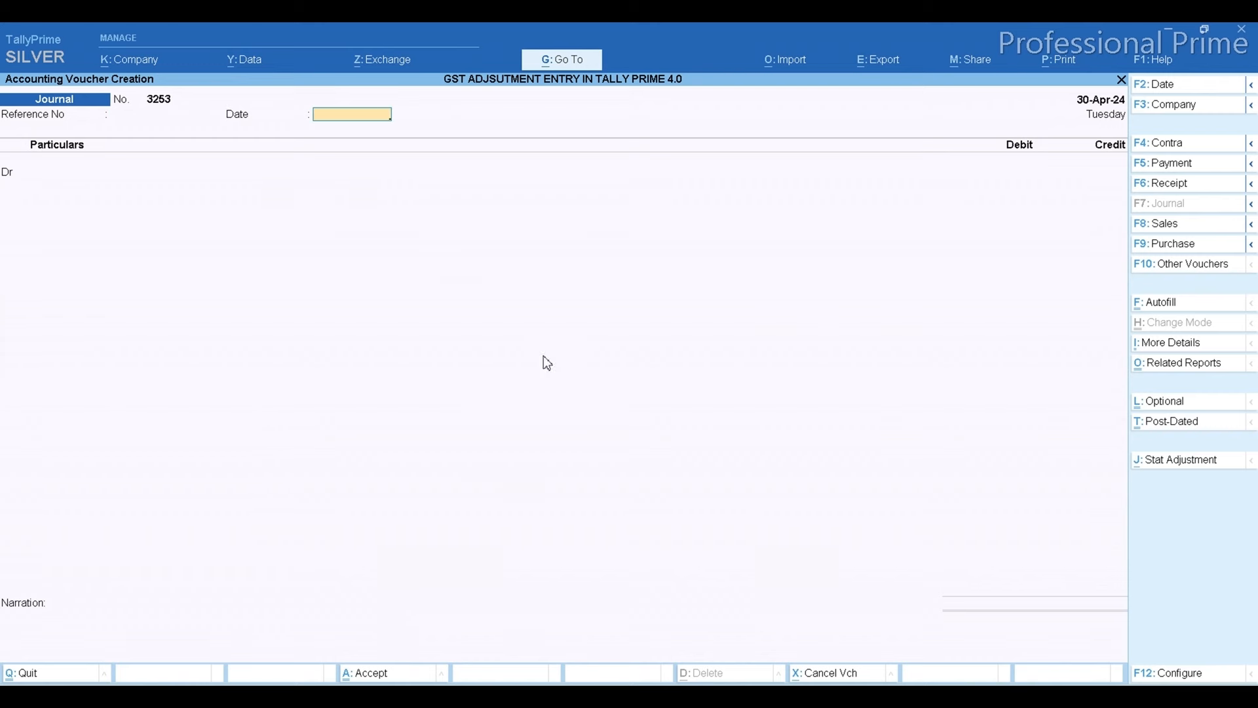
left_click(837, 696)
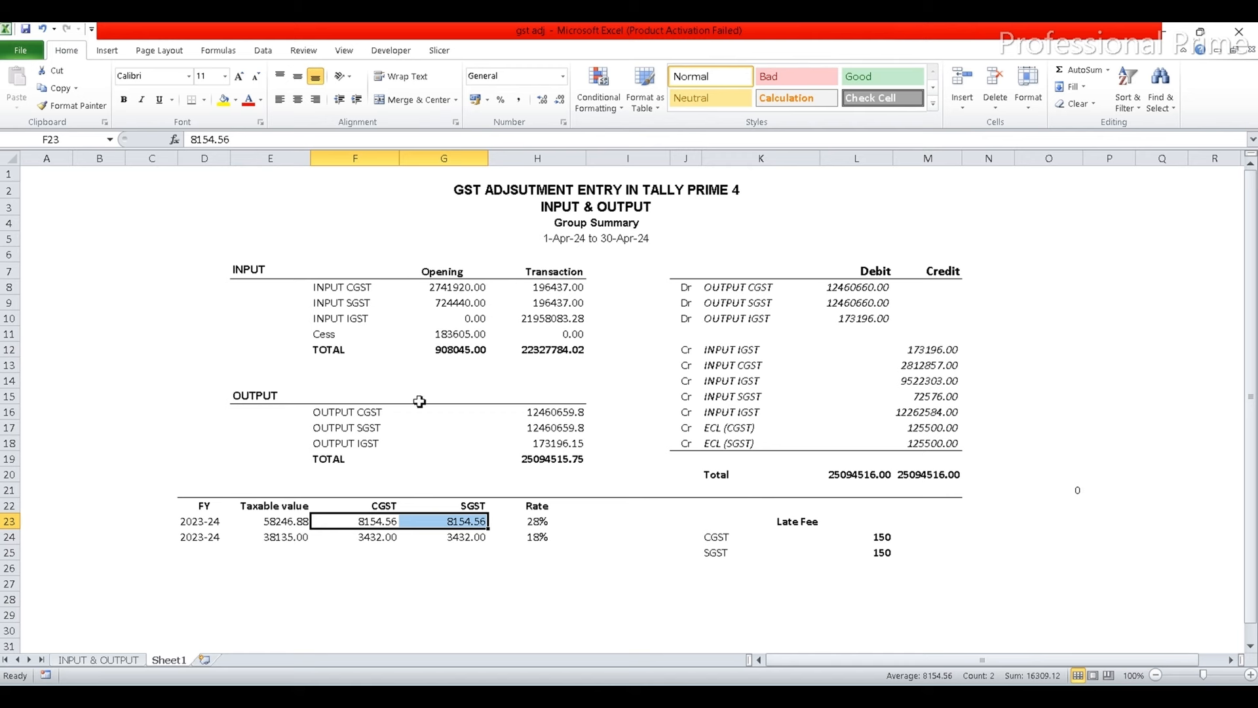
left_click(278, 536)
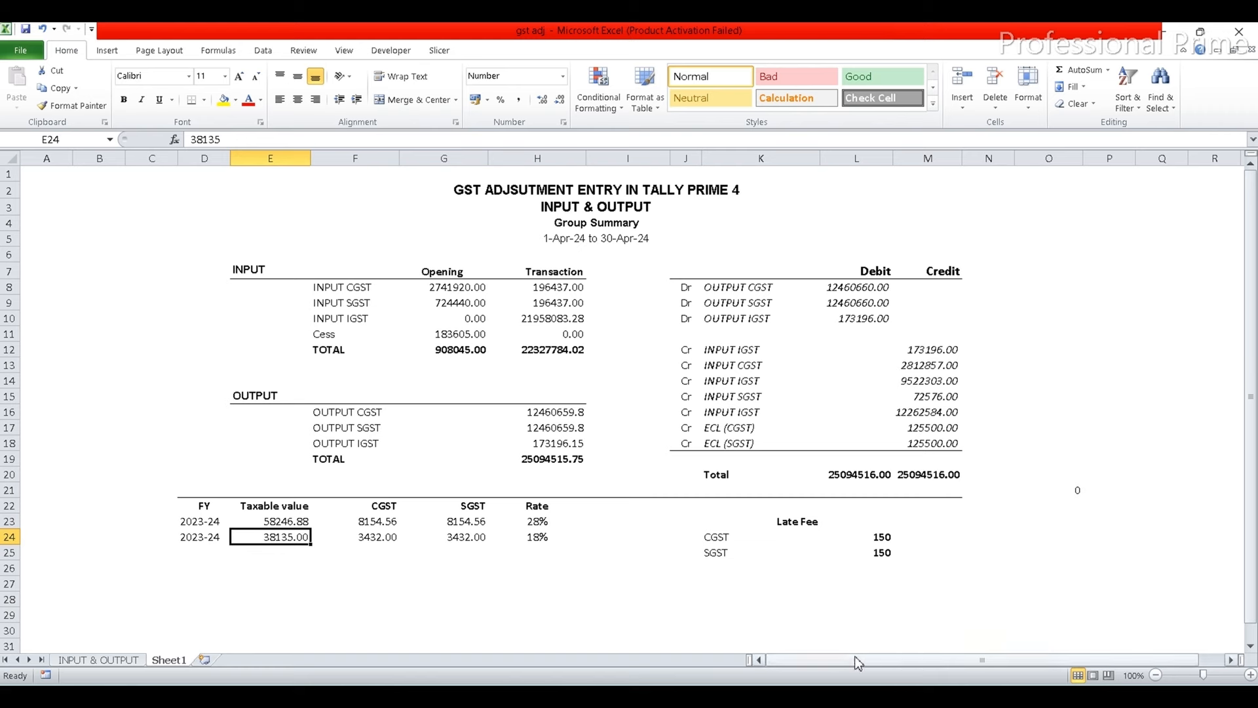
key("alt+Tab")
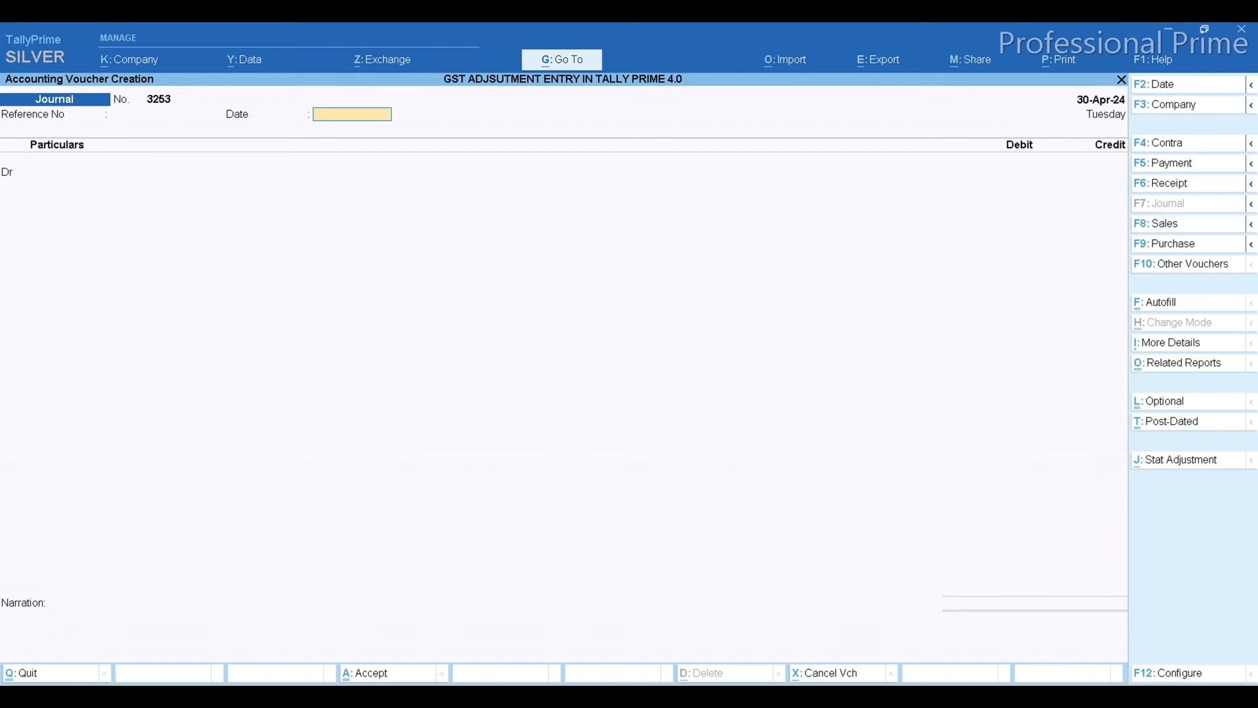
- Set the journal voucher's stat adjustment to GST, Increase in Input Tax Credit, with Others as the additional nature of adjustment
left_click(1172, 462)
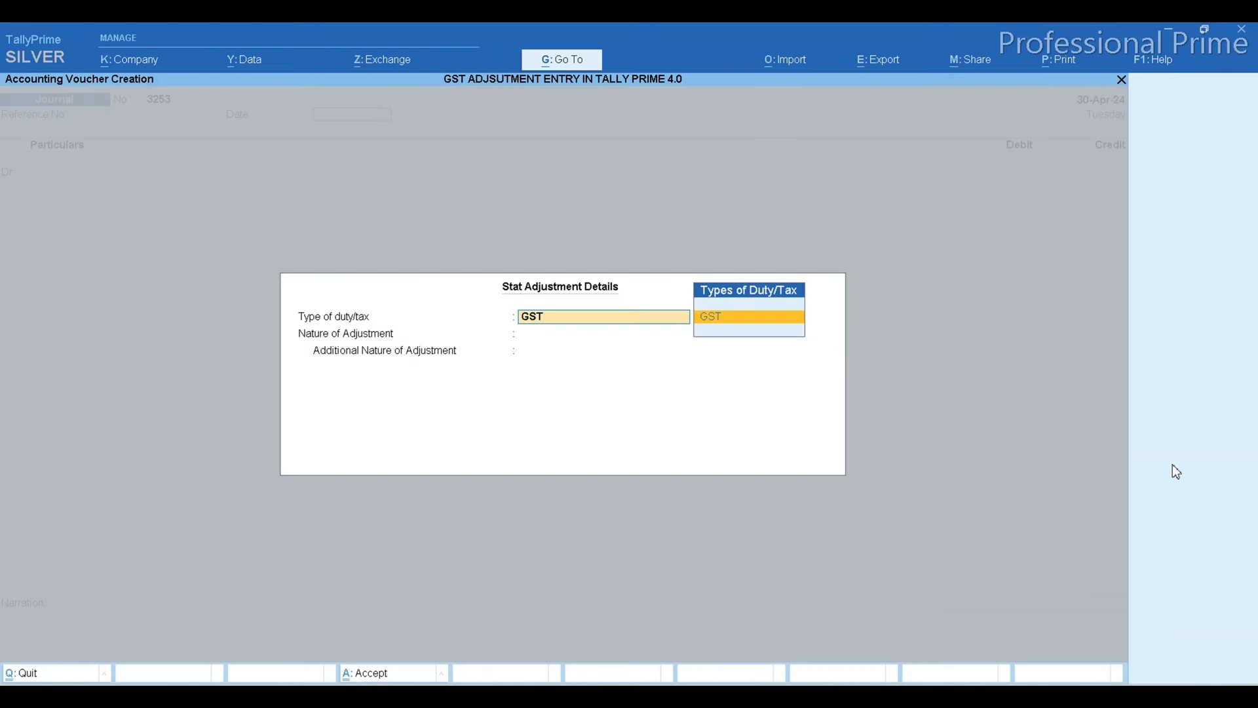
key("Return")
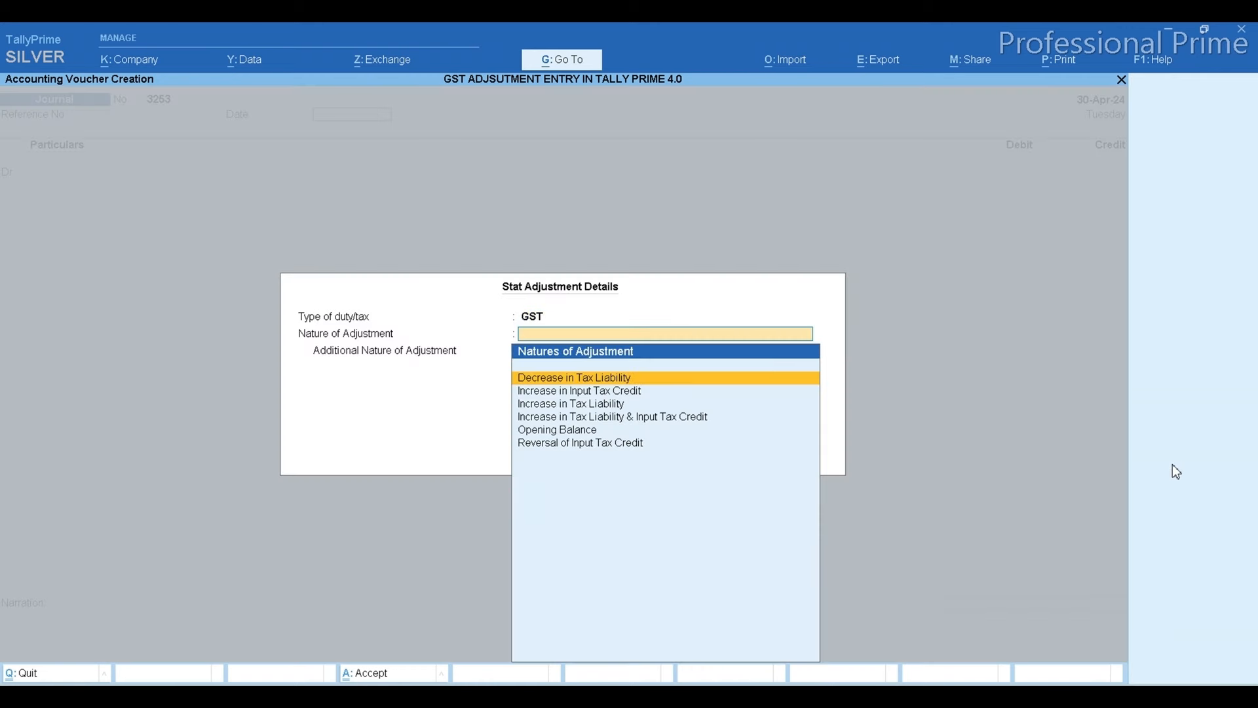
key("Down")
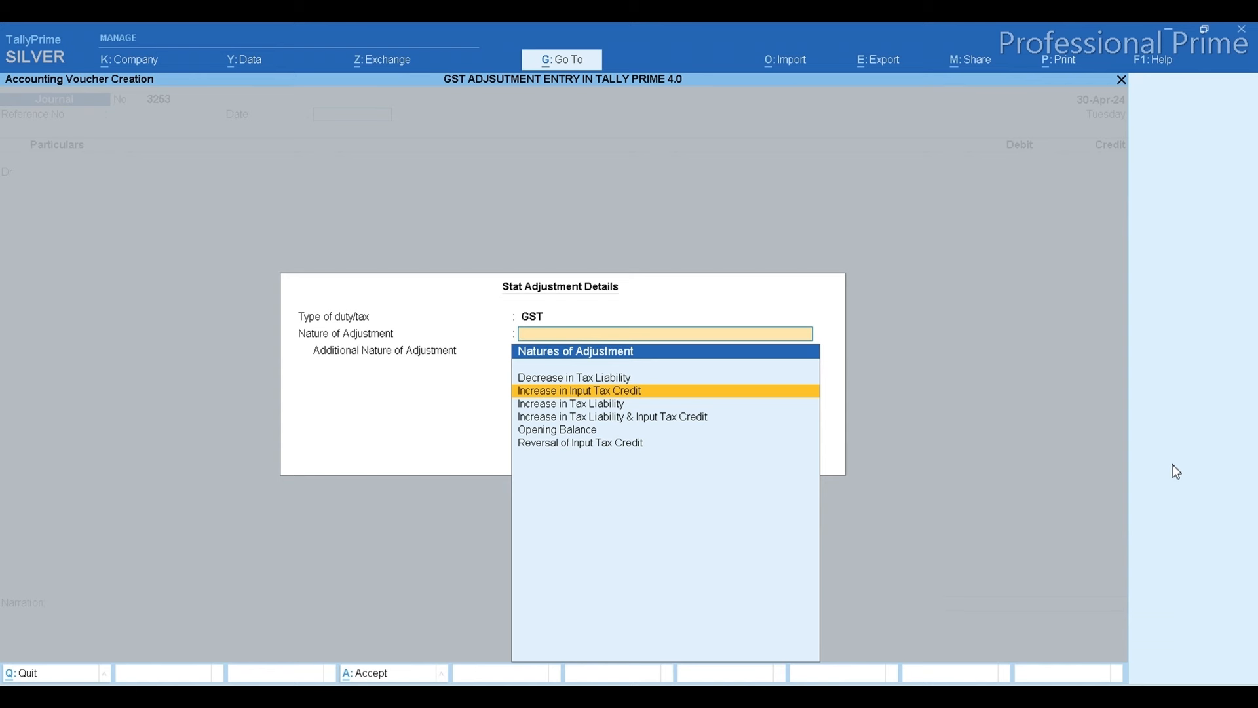
key("Return")
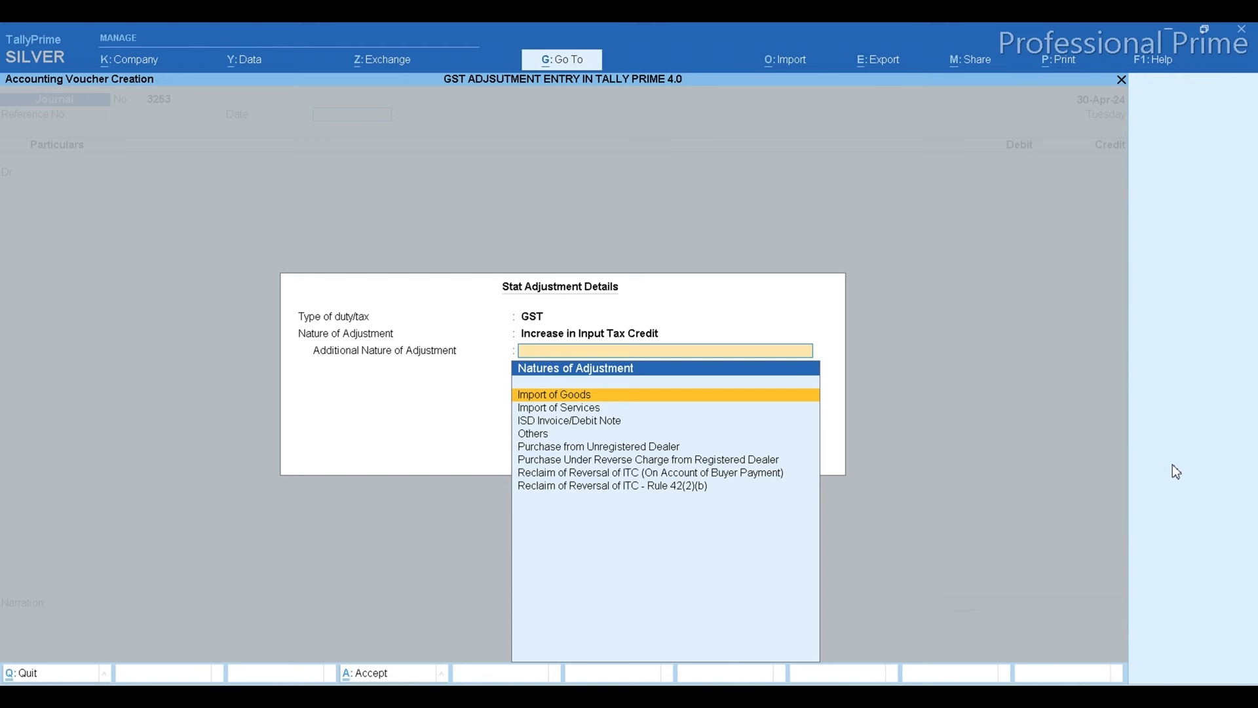
key("Down")
key("Down")
key("Down")
key("Return")
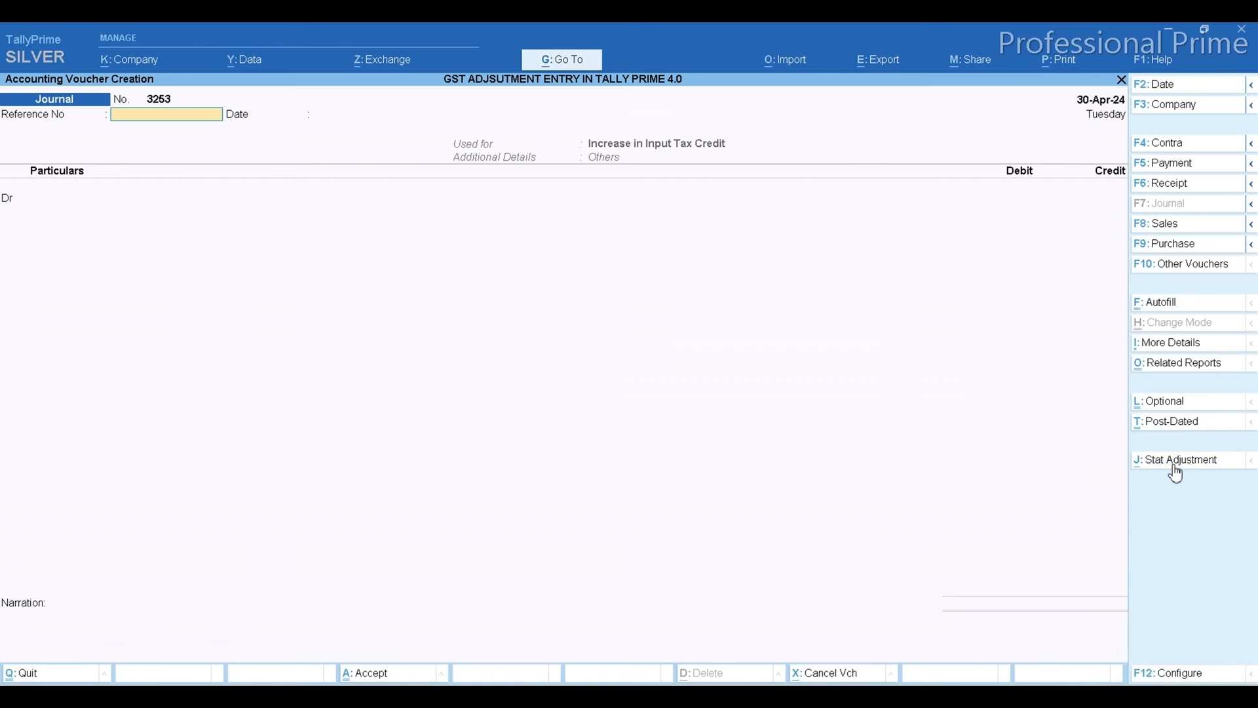
- Debit INPUT CGST @ 14% in the journal voucher with taxable value 58246.88, copied from the 28% row on Sheet1 in Excel
key("Return")
key("Return")
type("INPUT")
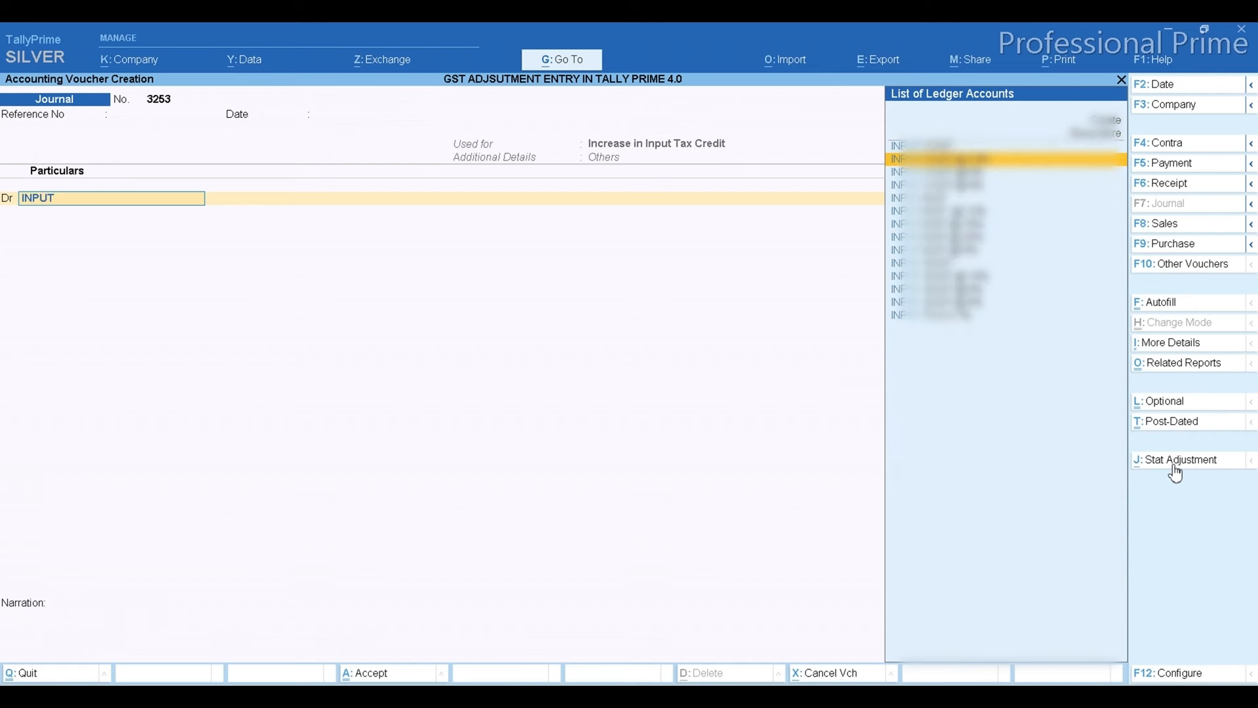
key("Return")
key("Return")
key("alt+Tab")
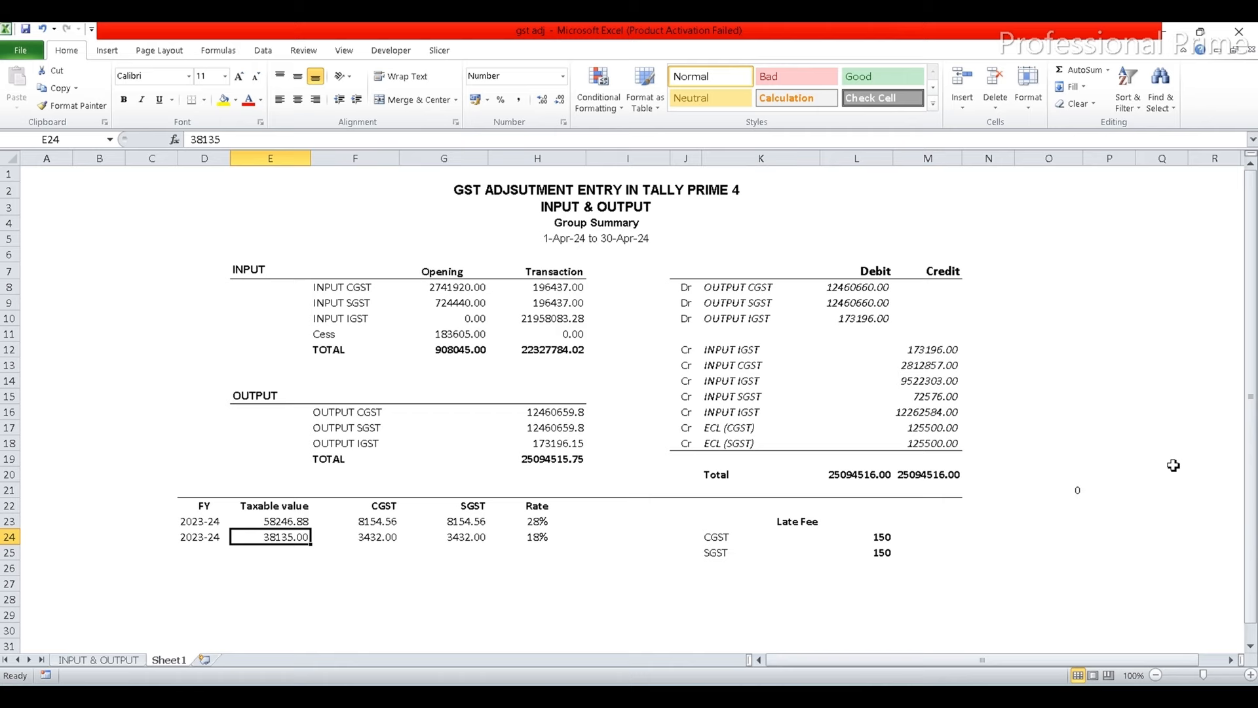
key("Up")
key("ctrl+c")
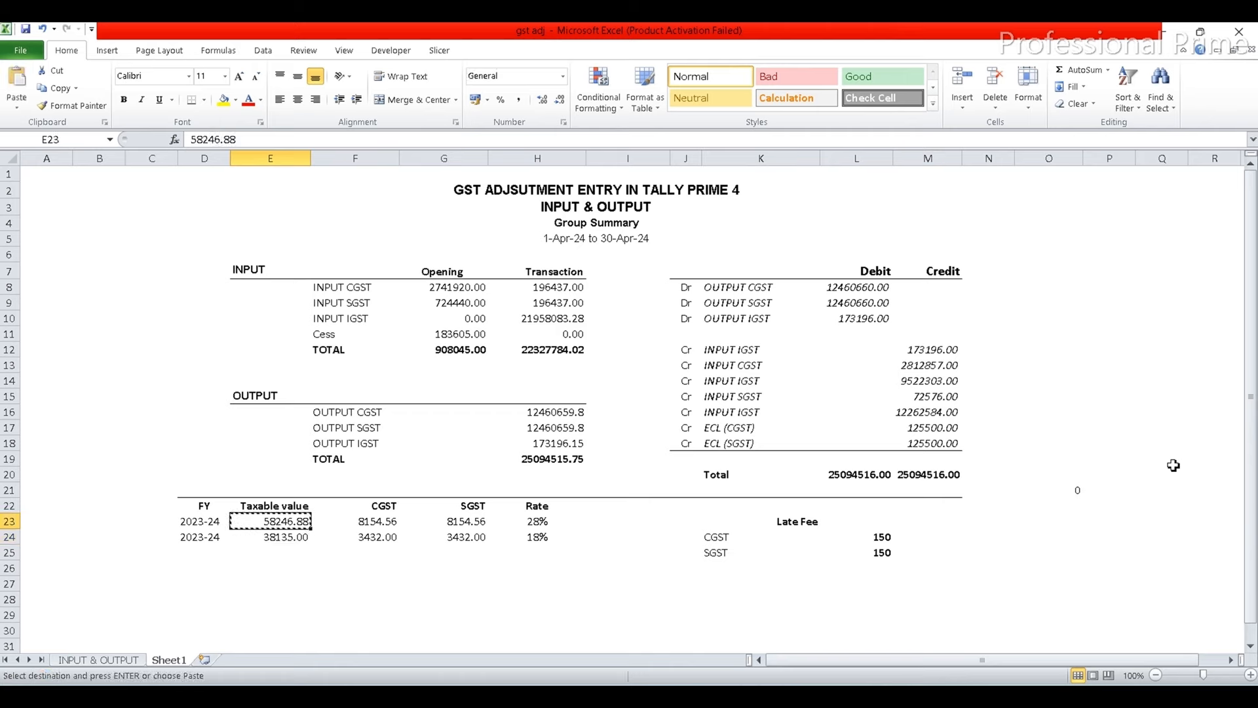
key("alt+Tab")
key("ctrl+v")
key("Return")
- Copy the CGST amount 8154.56 from the 28% row in Excel as the INPUT CGST @ 14% debit amount in TallyPrime
key("alt+Tab")
key("Right")
key("ctrl+c")
key("alt+Tab")
key("ctrl+v")
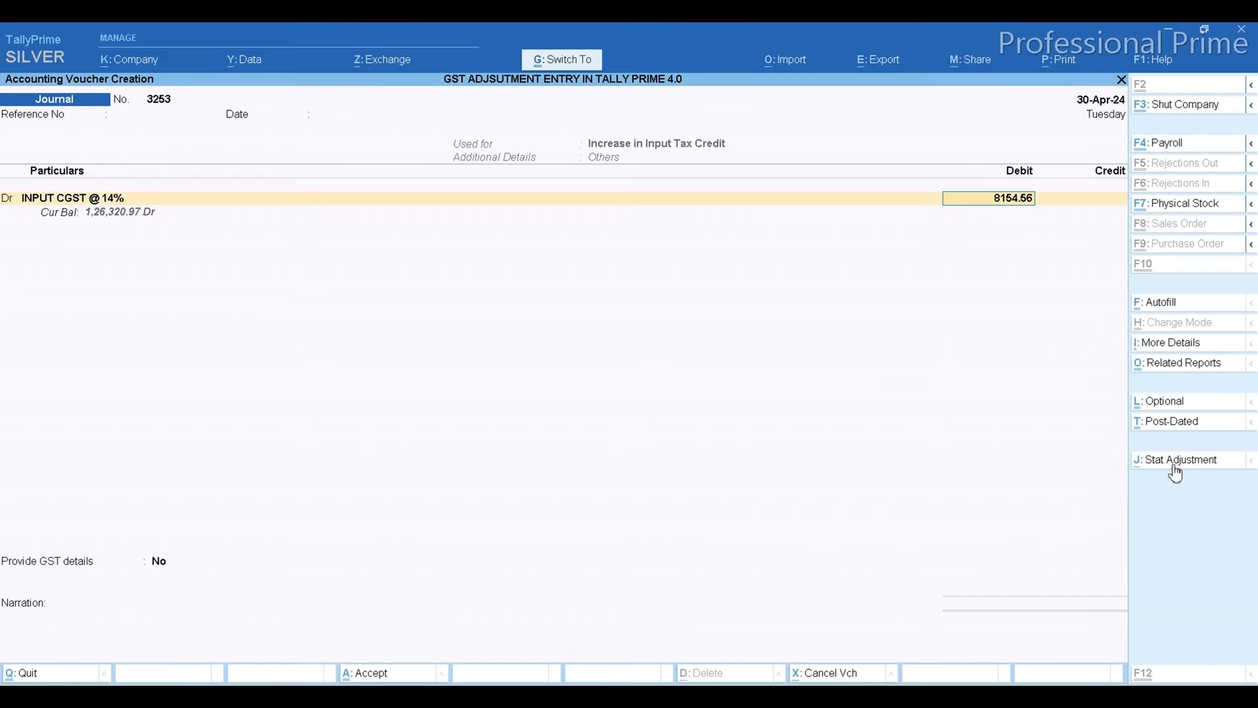
key("Return")
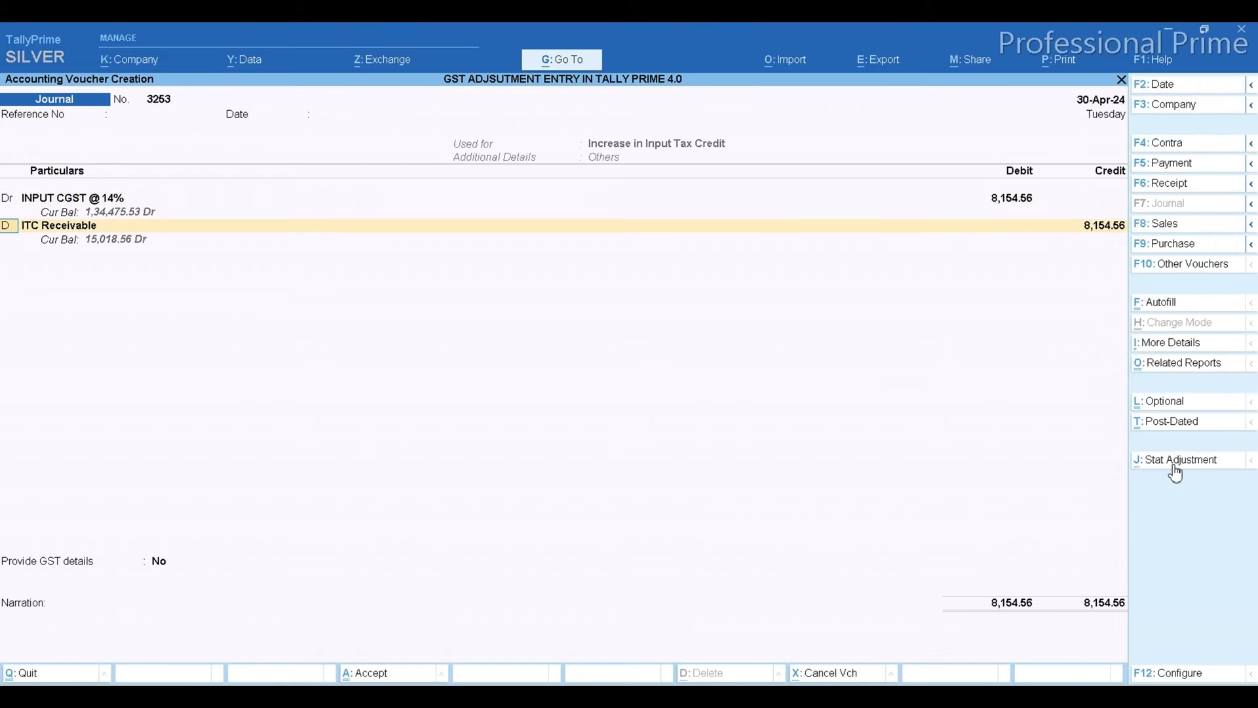
- Add a second debit line for INPUT SGST @ 14% with an amount of 8154.56
key("Return")
type("INPU")
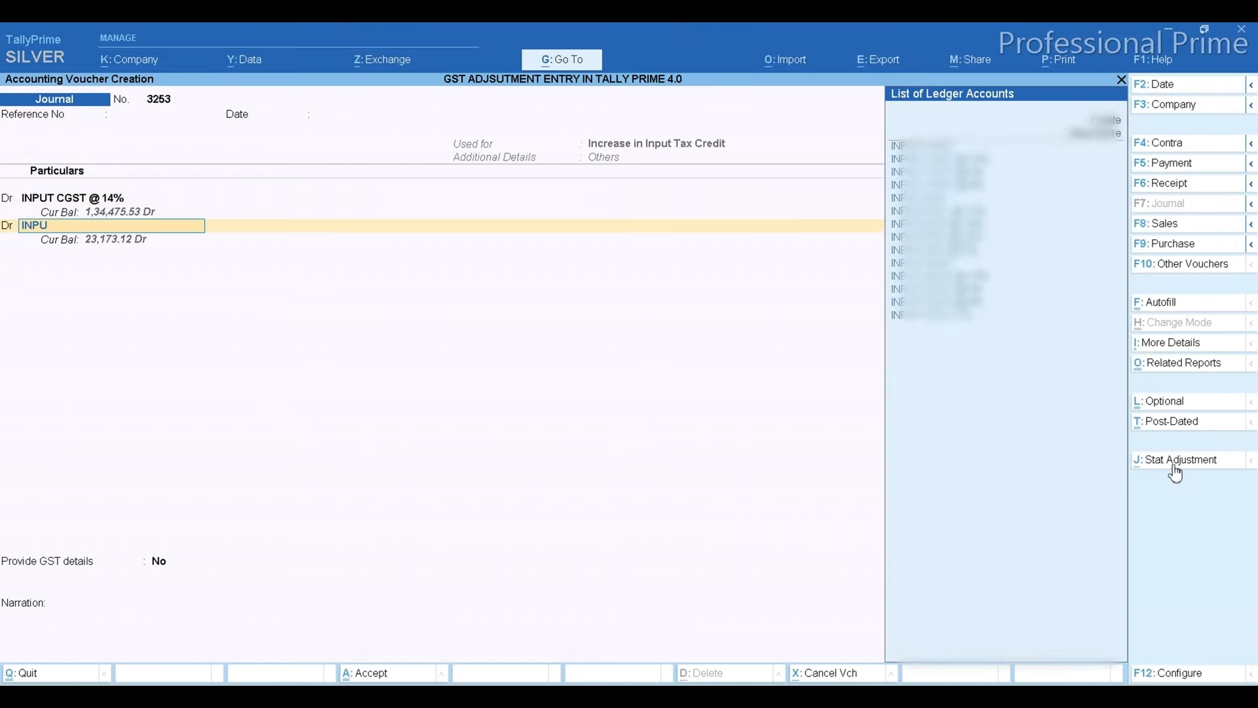
key("Down")
key("Down")
key("Down")
key("Down")
key("Down")
key("Down")
key("Down")
key("Down")
key("Down")
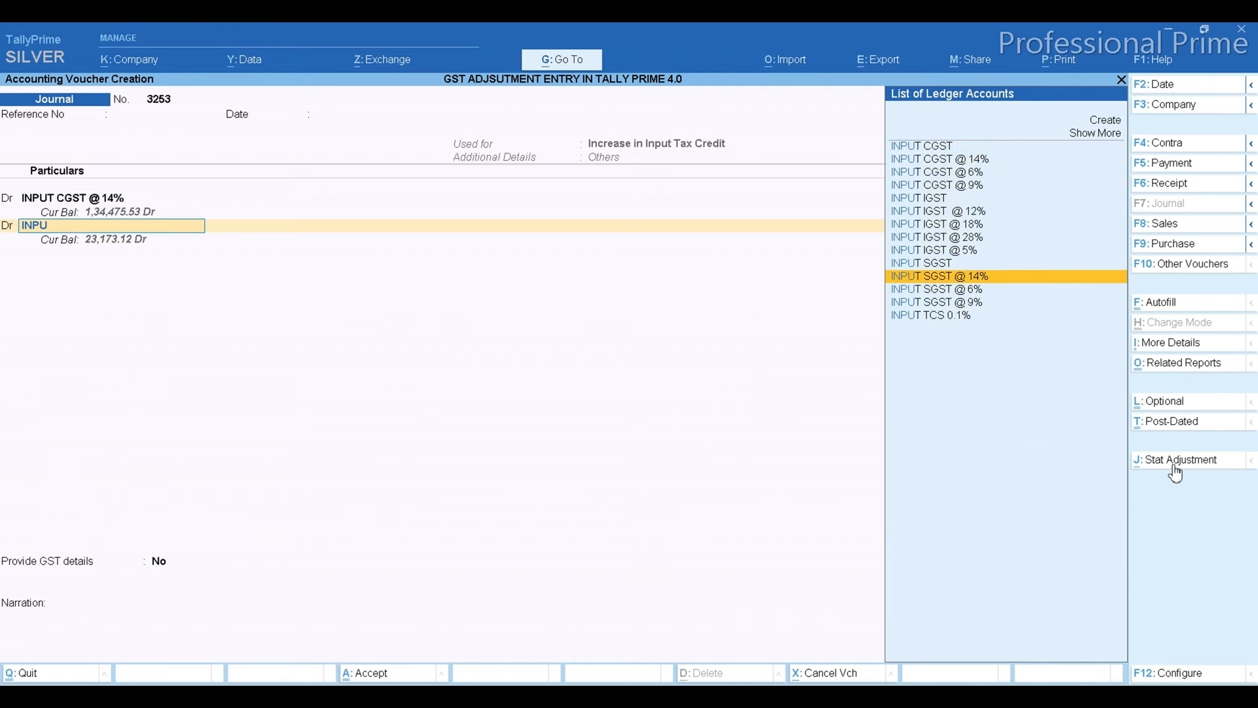
key("Return")
key("Return")
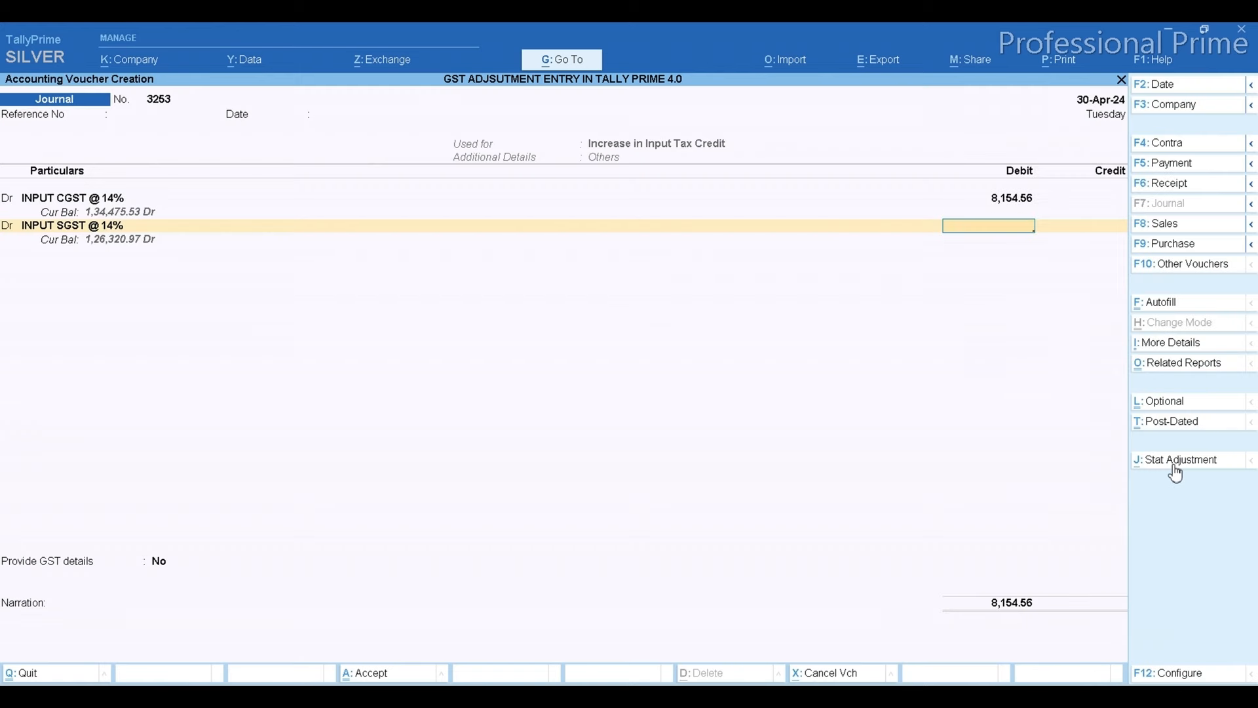
type("8154.56")
key("Return")
- Credit ITC Receivable with 16,309.12, and check the 28% tax credit row in the Excel workbook
type("ceivable")
key("Return")
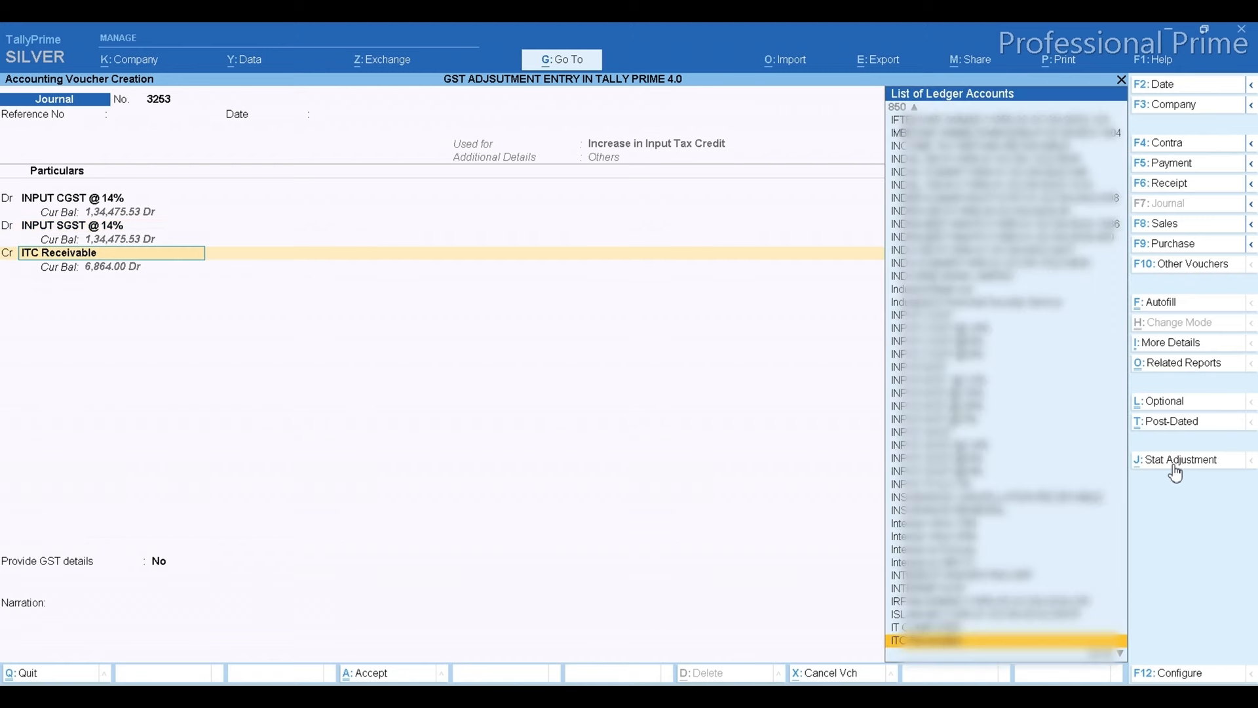
key("Return")
key("alt+Tab")
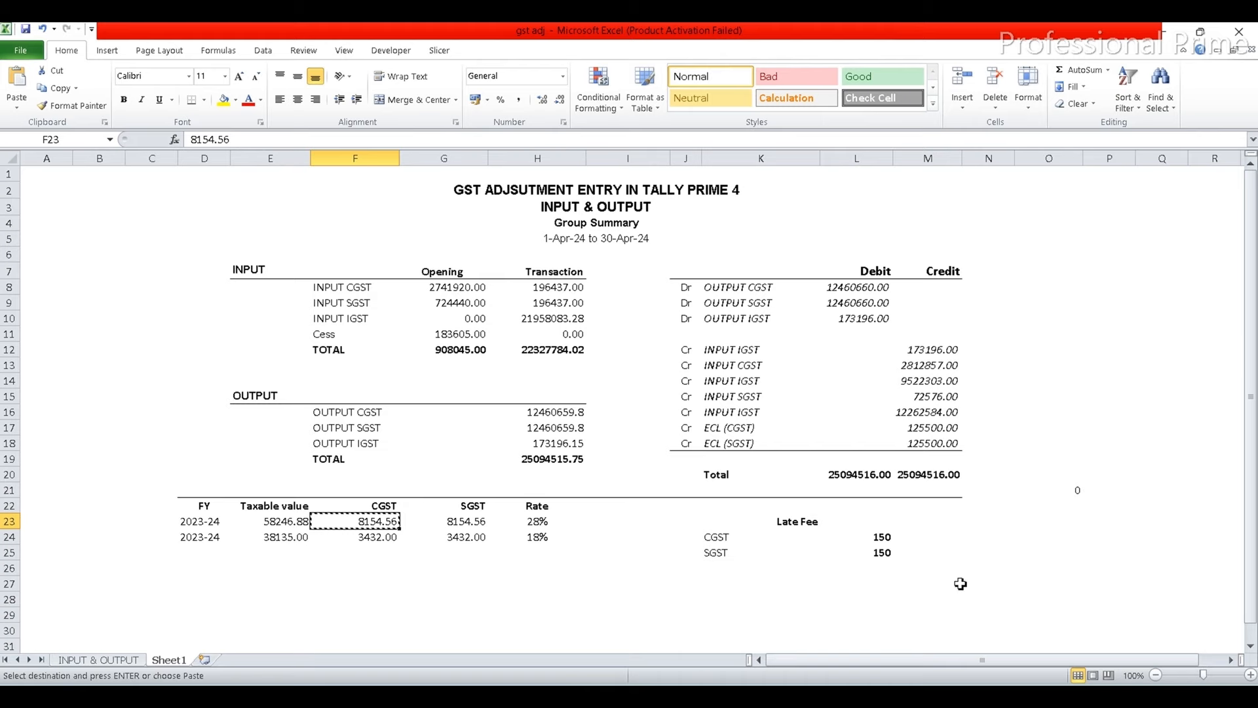
key("Escape")
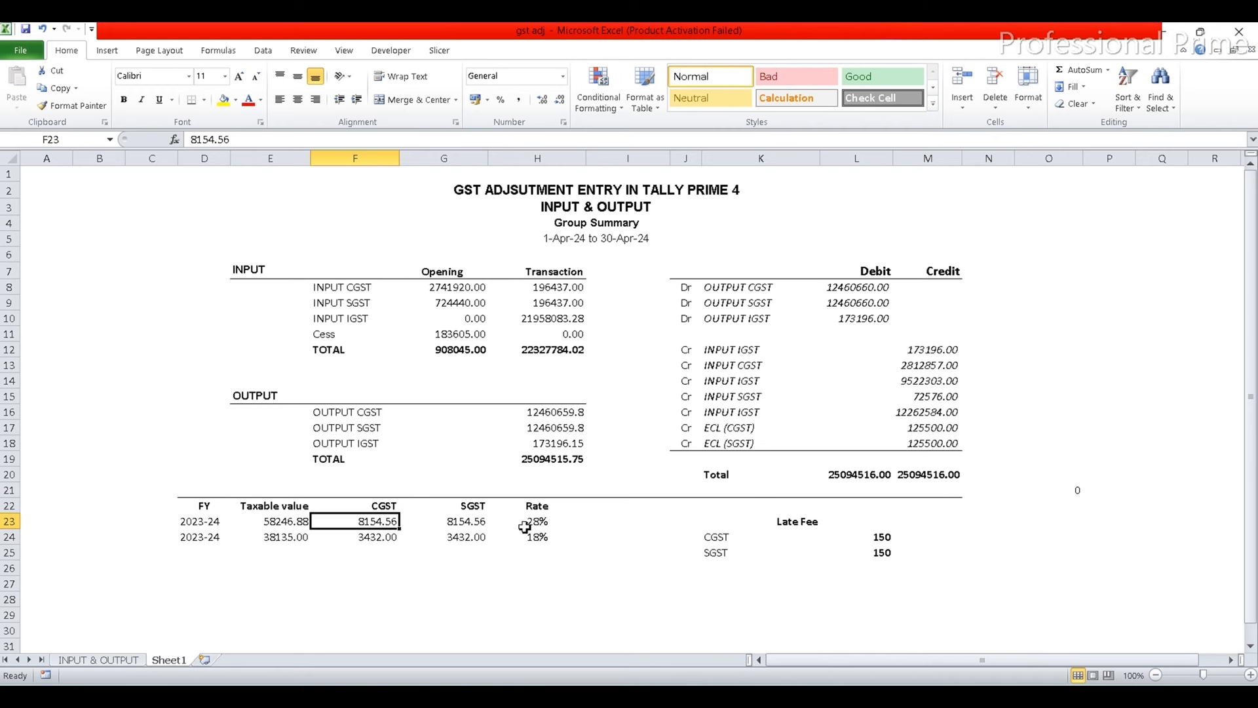
key("alt+Tab")
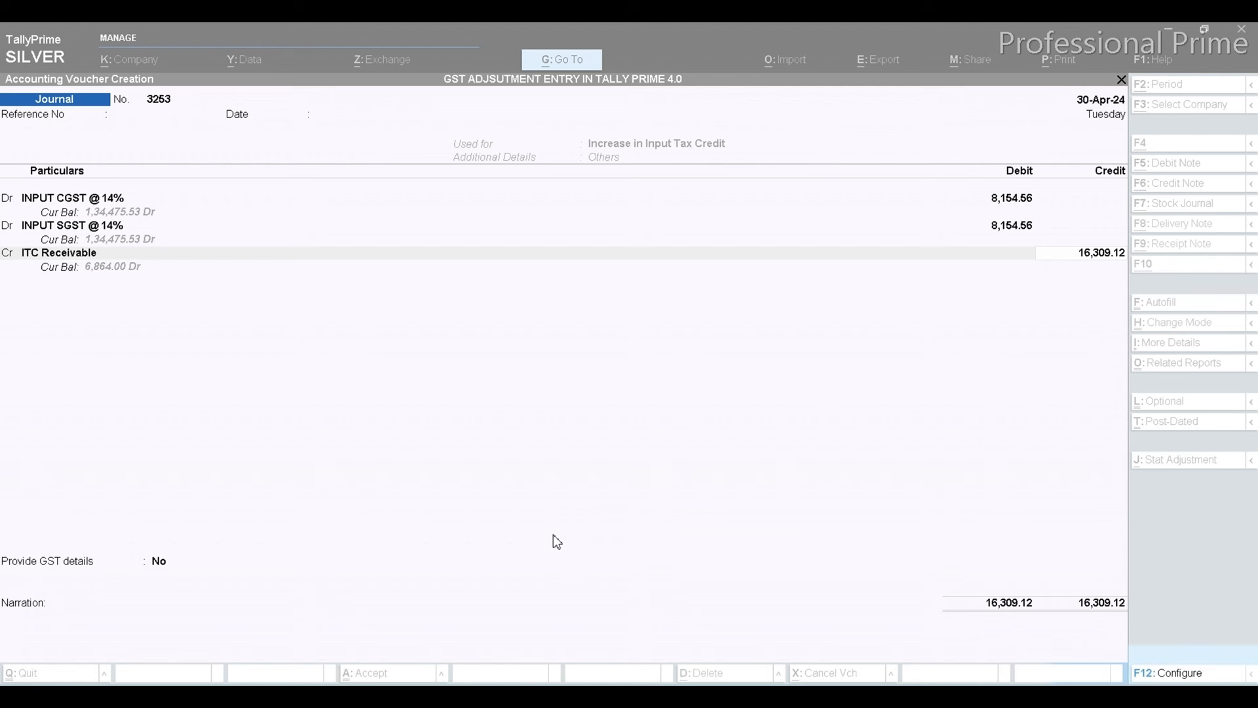
- Provide GST details with Goods as the type of supply, leave the narration blank, and save the 14% tax credit voucher
key("Return")
type("y")
key("Return")
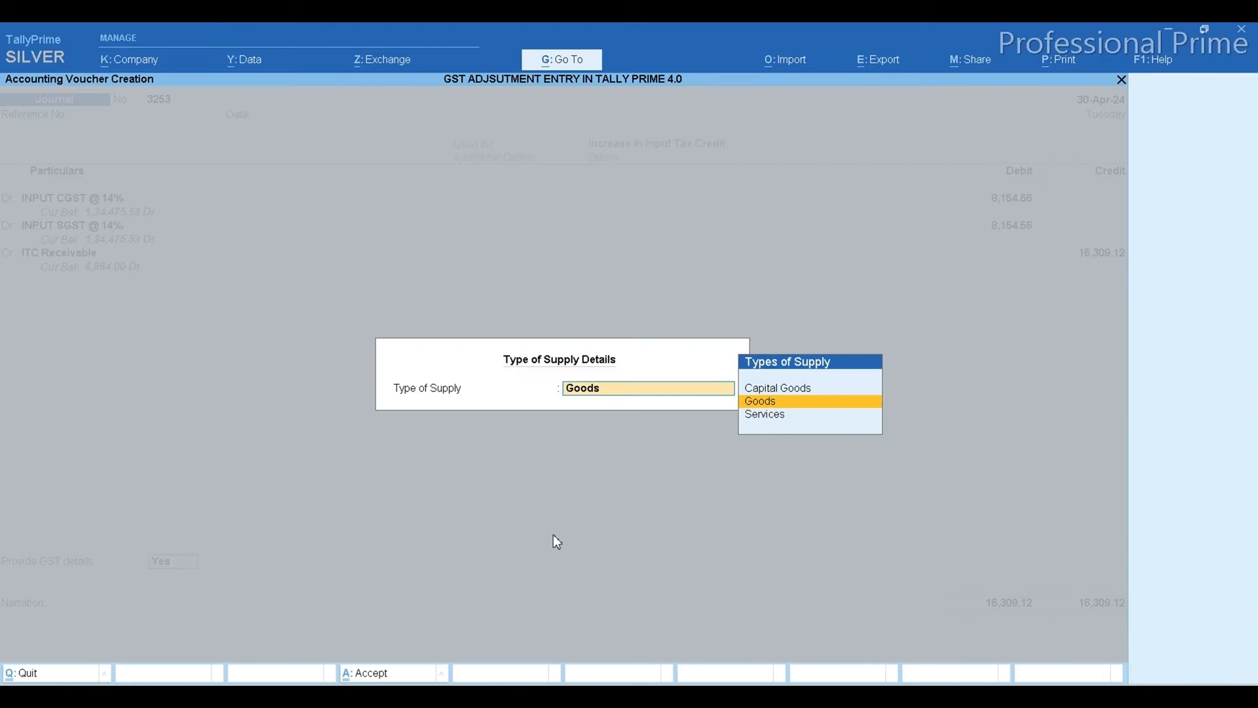
key("Return")
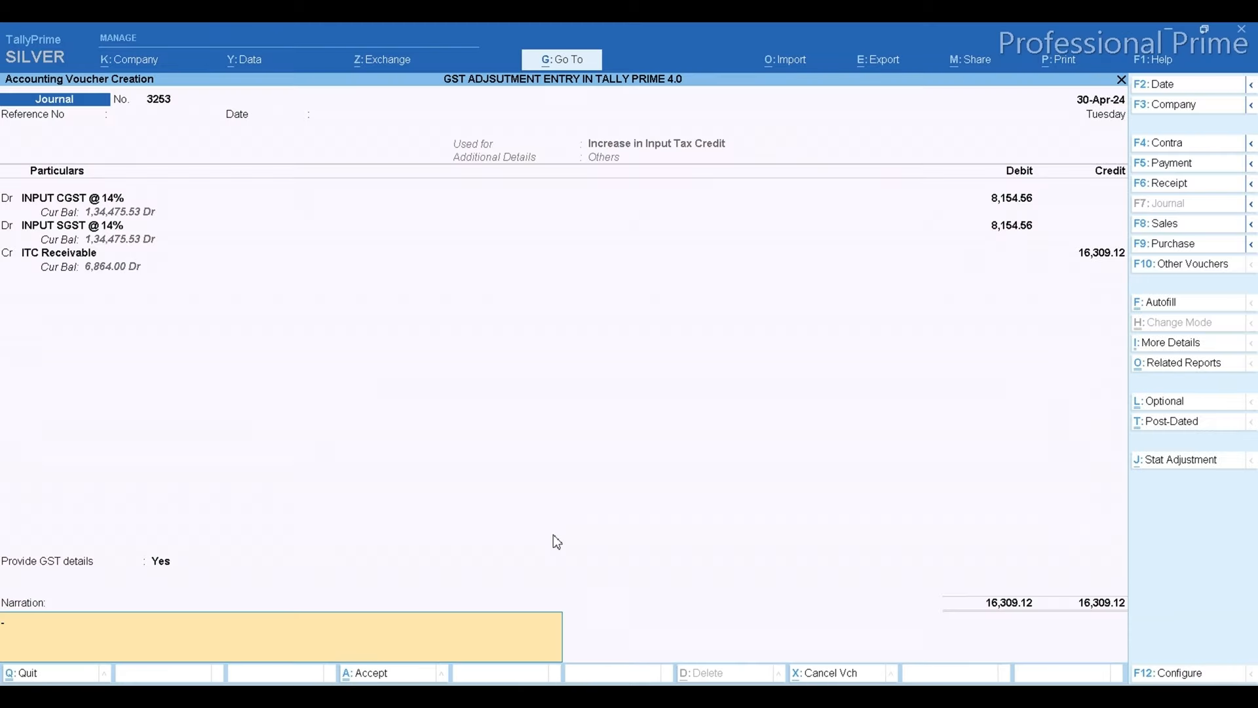
key("Return")
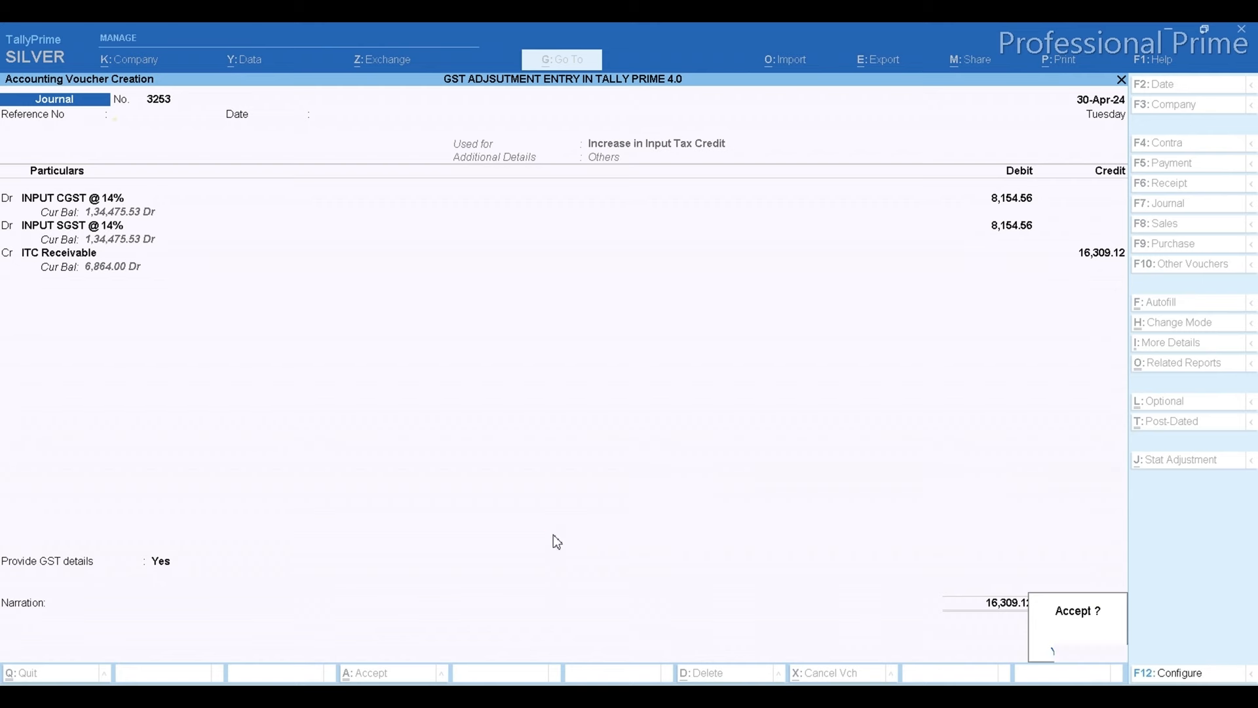
key("Return")
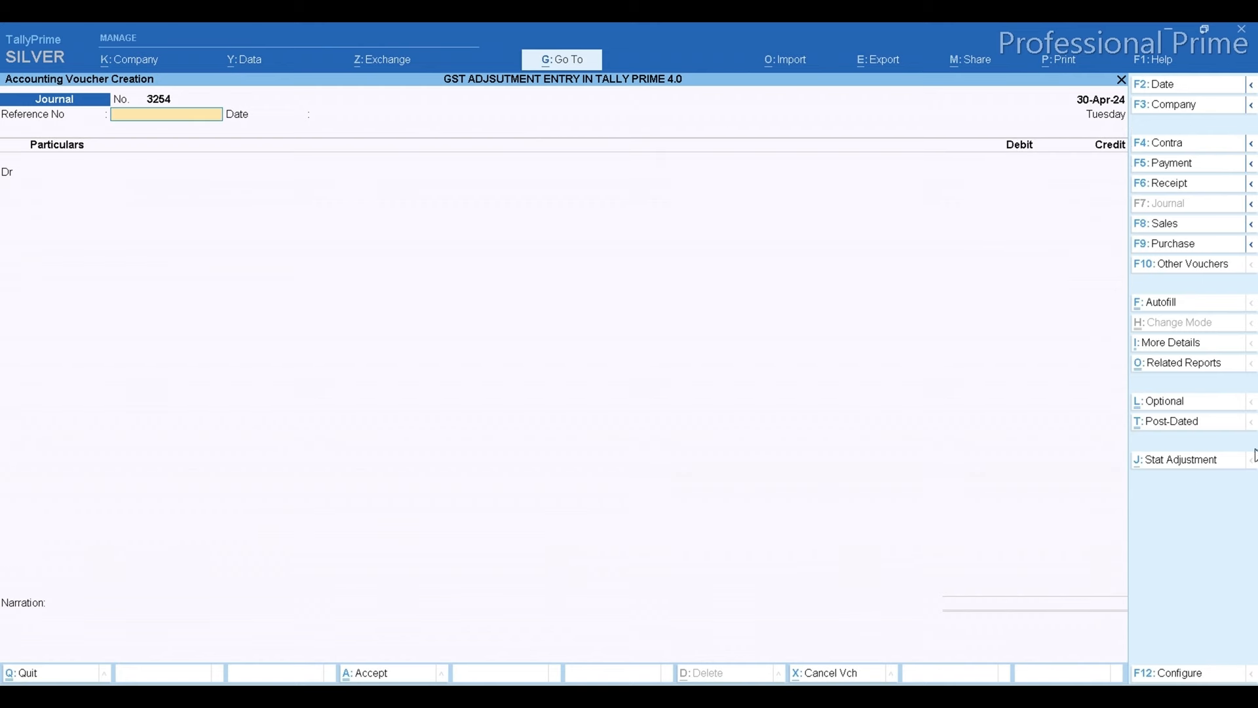
- Set the new journal voucher's stat adjustment to GST, Increase in Input Tax Credit, with Others as the additional nature
left_click(1185, 461)
key("Return")
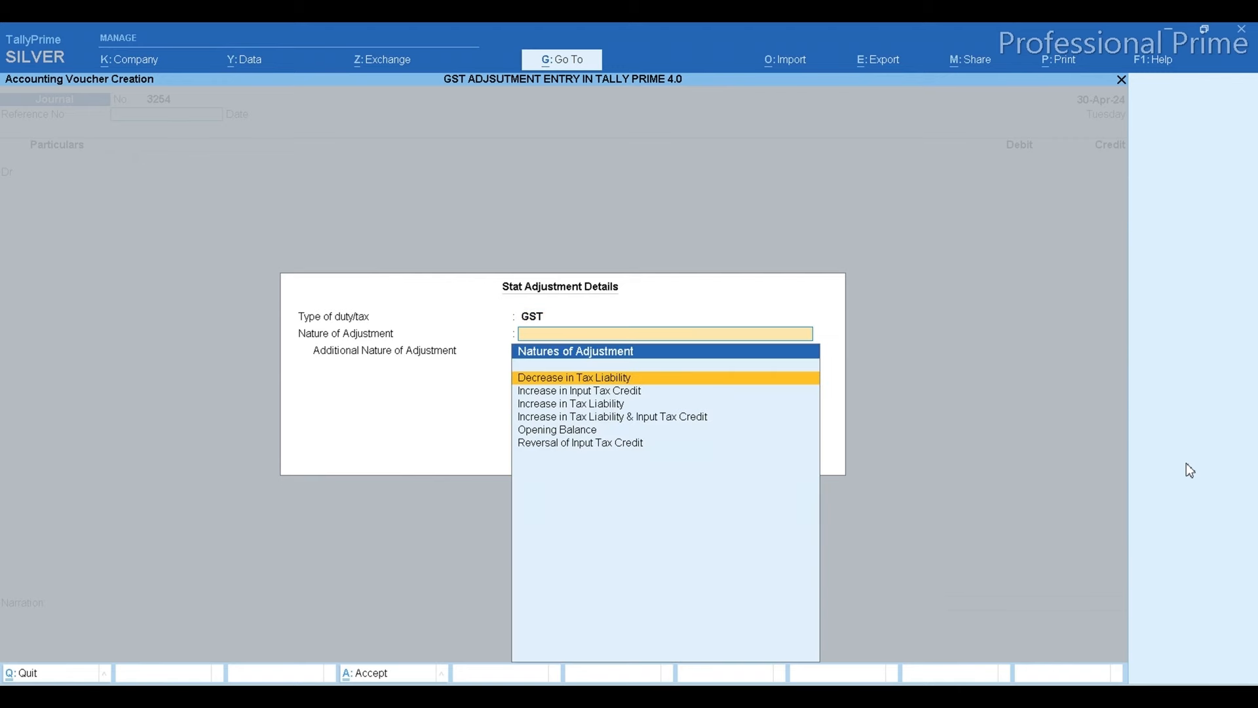
key("Down")
key("Return")
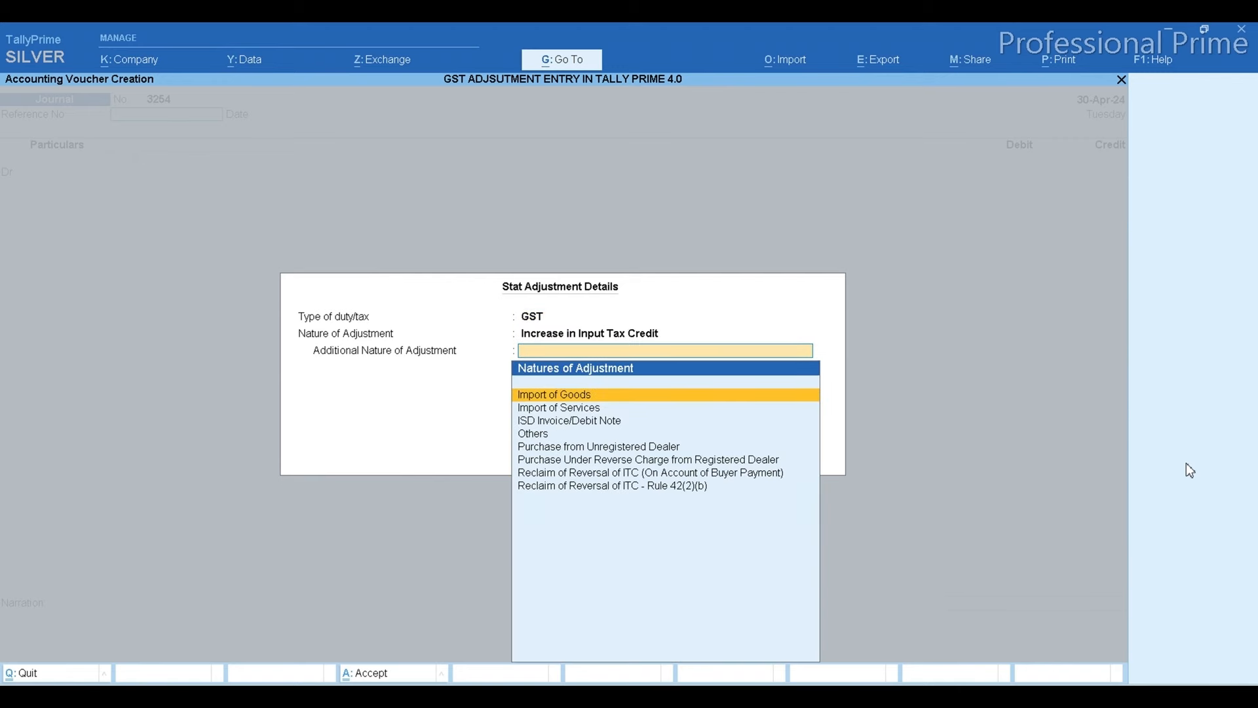
key("Down")
key("Down")
key("Down")
key("Return")
- Debit INPUT CGST @ 9% at a 9% rate with taxable value 38135.00, copied from the 18% row on Sheet1 in Excel
key("Return")
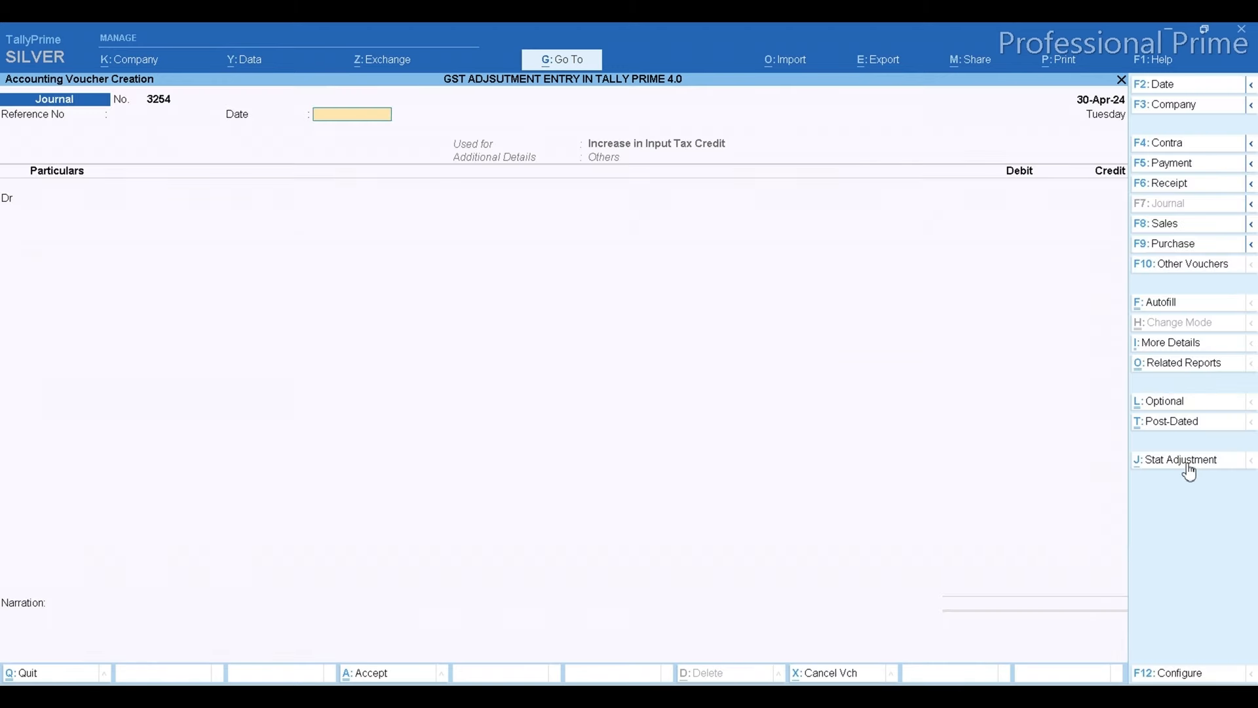
key("Return")
type("INPU")
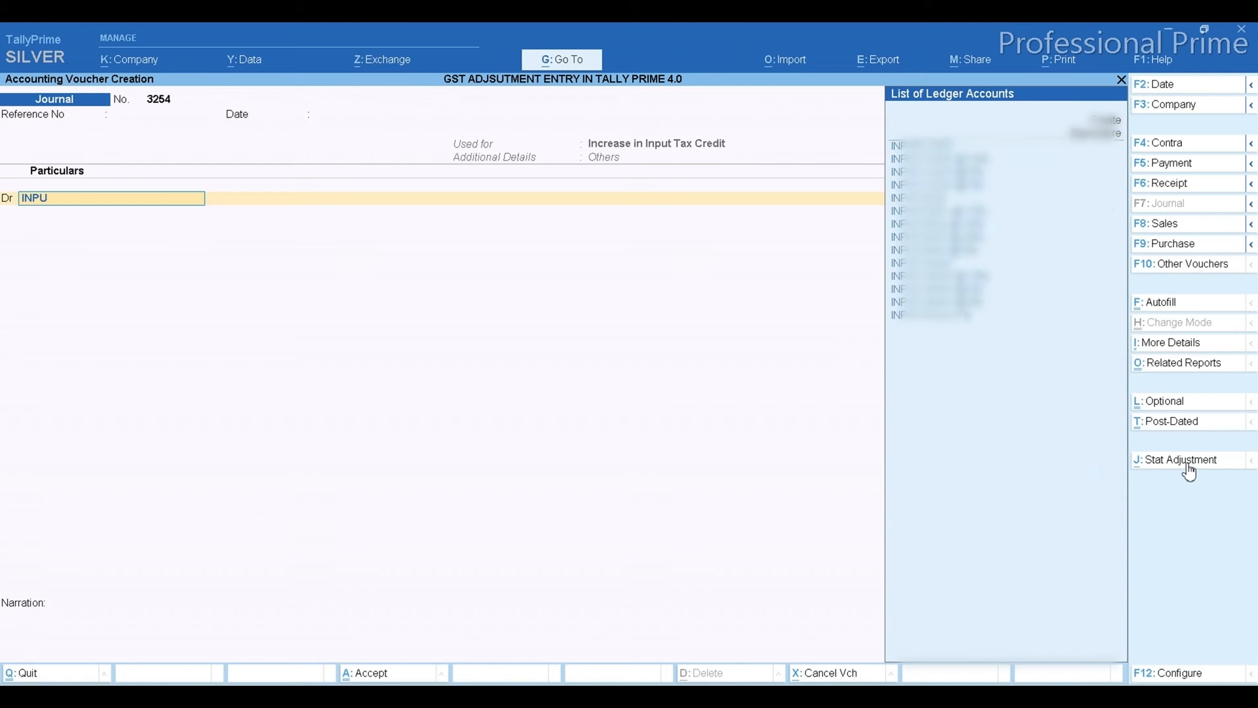
key("Down")
key("Down")
key("Down")
key("Return")
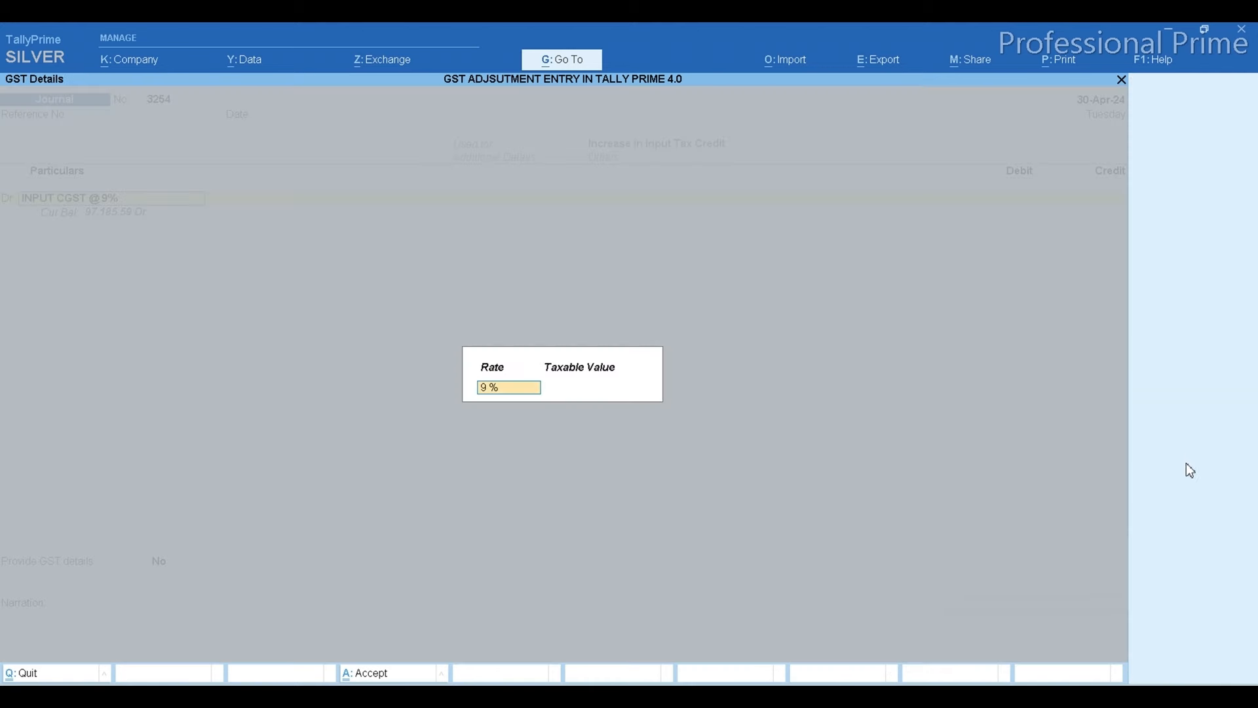
key("Return")
key("alt+Tab")
key("Left")
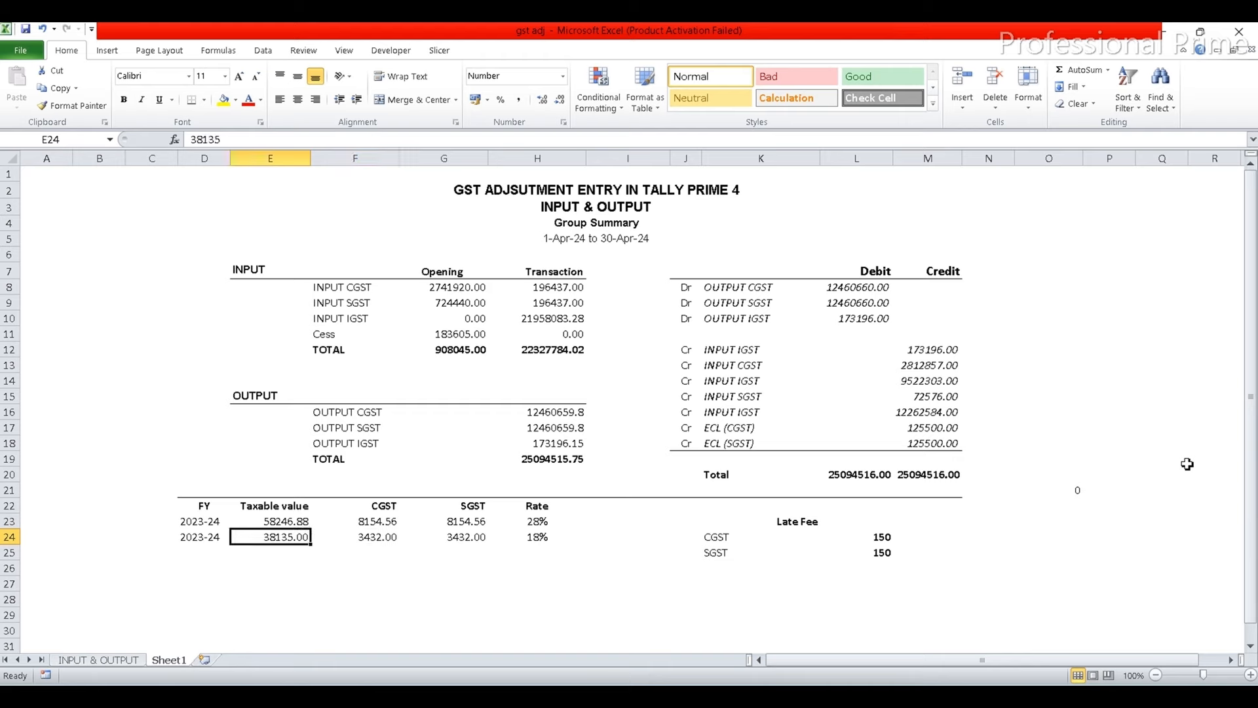
key("ctrl+c")
key("alt+Tab")
key("ctrl+v")
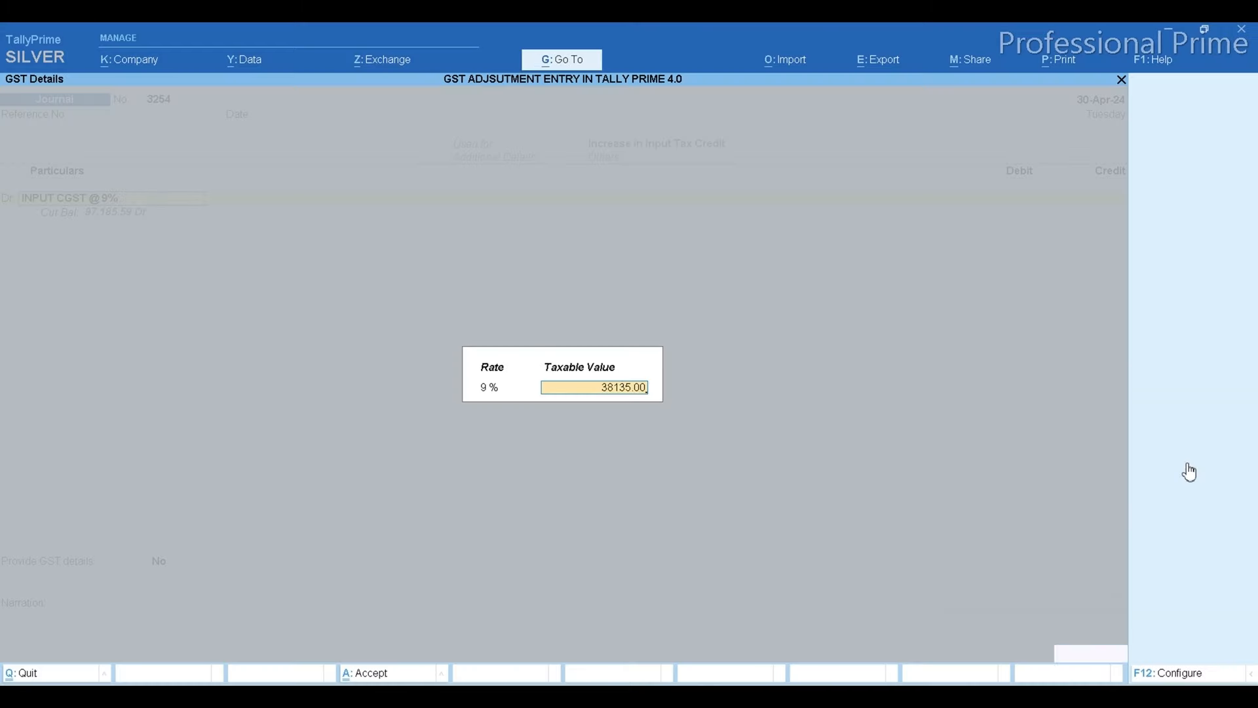
key("Return")
- Copy the CGST amount 3432.00 from the 18% row in Excel as the INPUT CGST @ 9% debit amount in TallyPrime
key("alt+Tab")
key("Right")
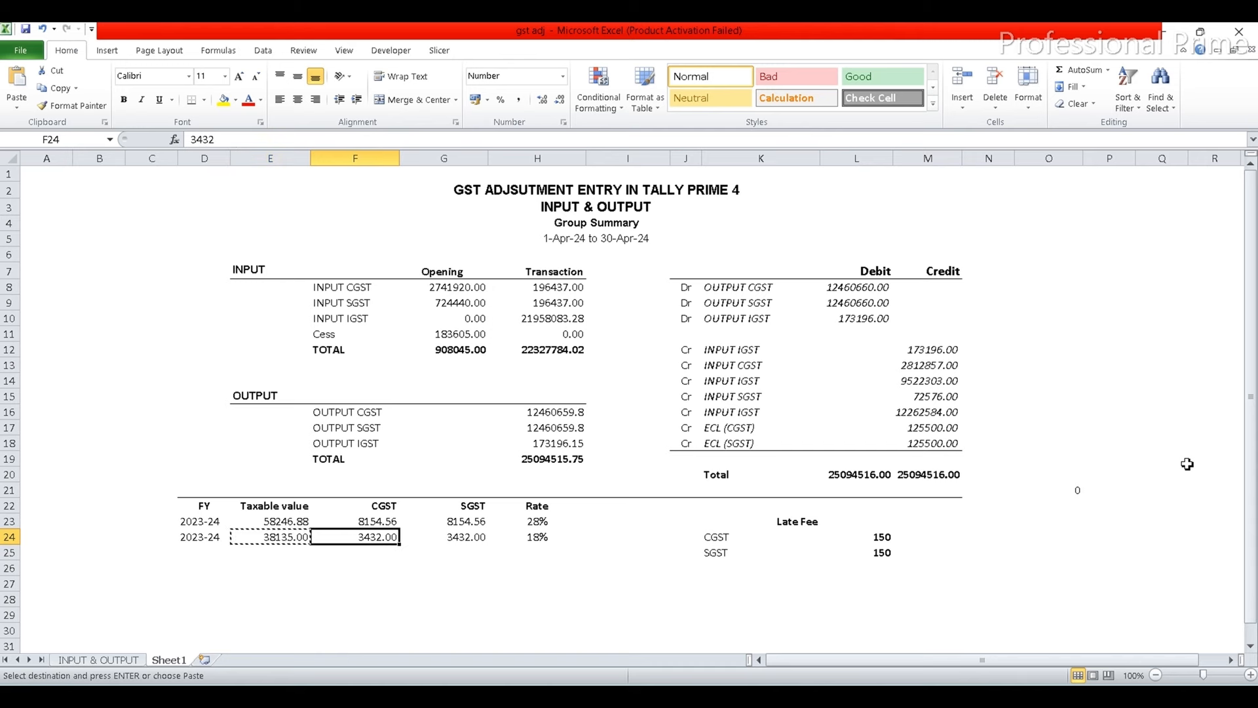
key("ctrl+c")
key("alt+Tab")
key("ctrl+v")
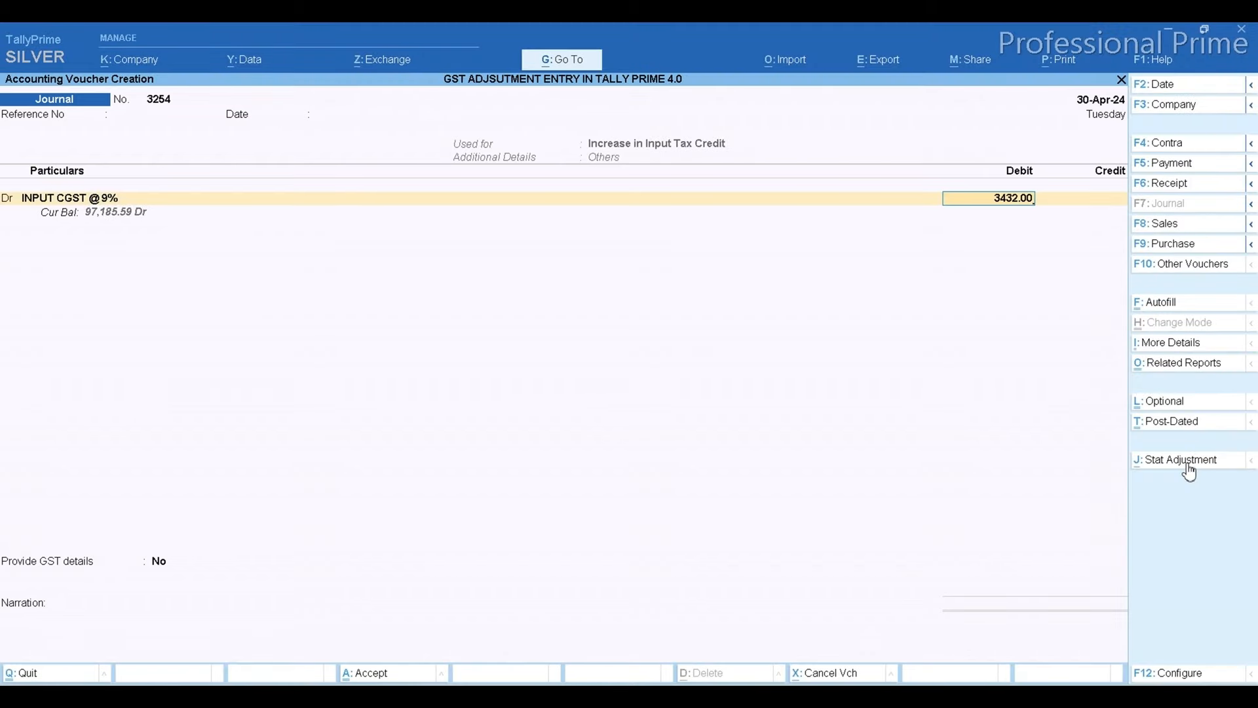
key("Return")
- Add a second debit line for INPUT SGST @ 9% with an amount of 3432
type("d")
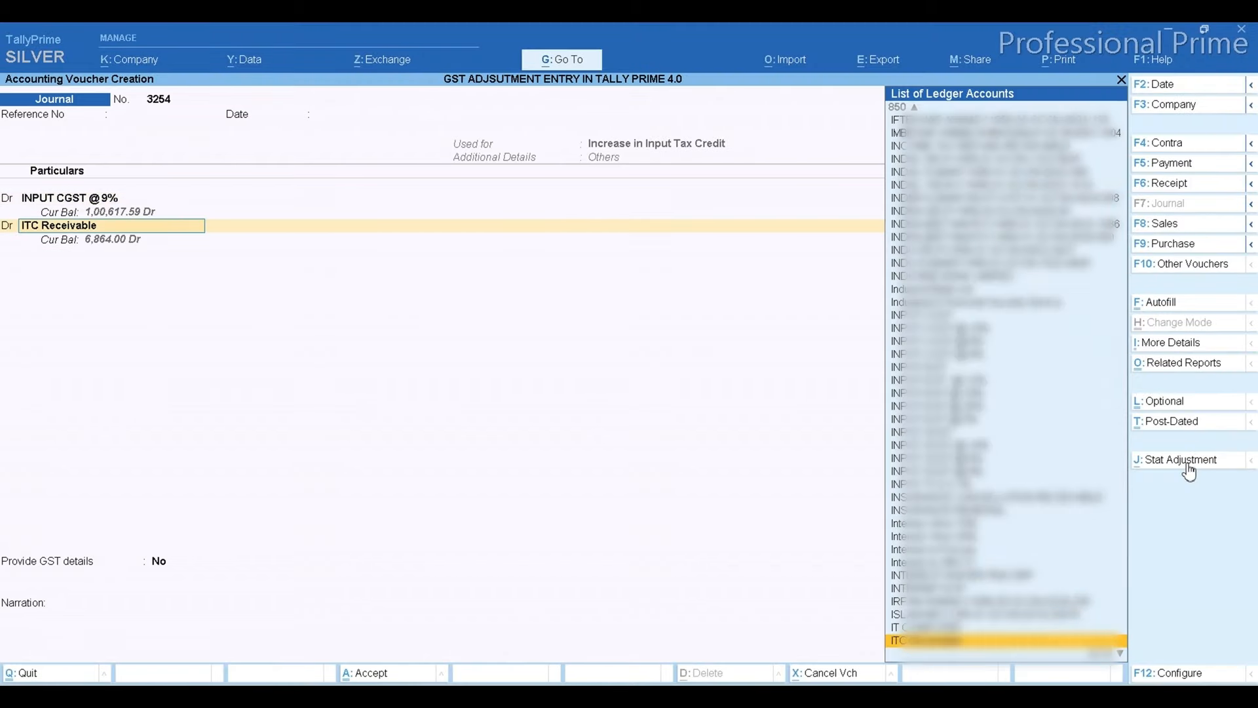
type("INPU")
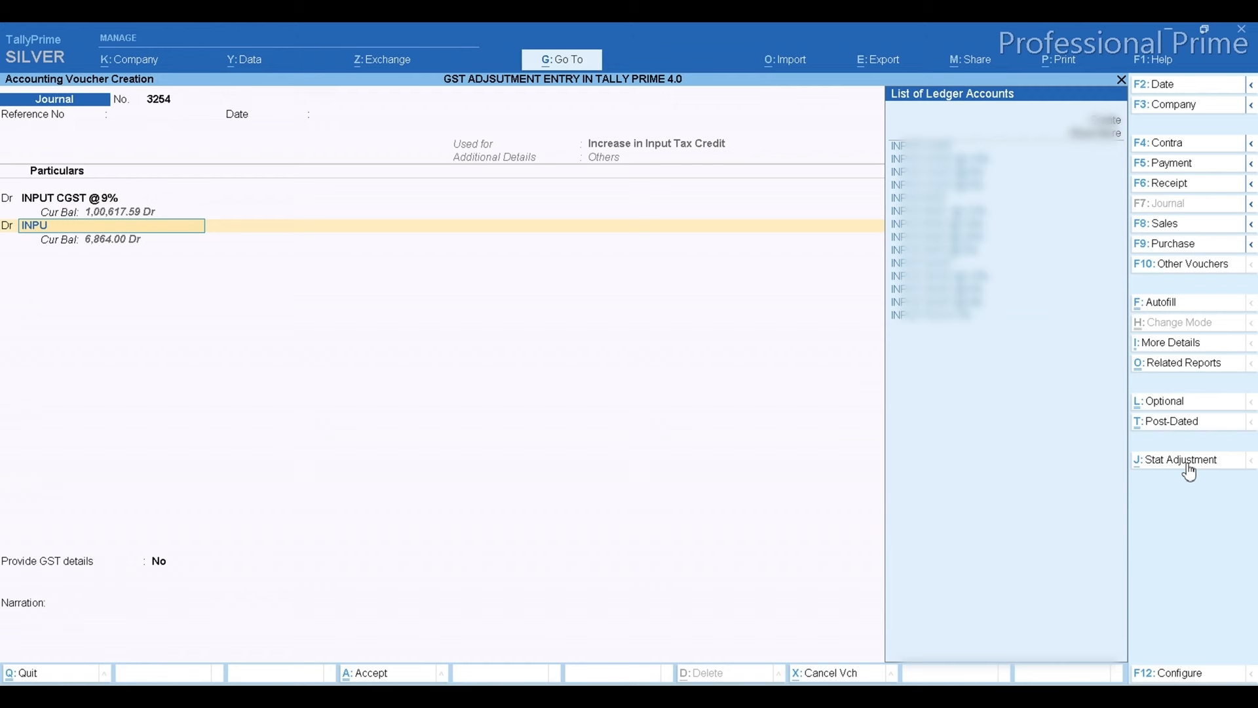
key("Up")
key("Up")
key("Return")
key("Return")
key("Return")
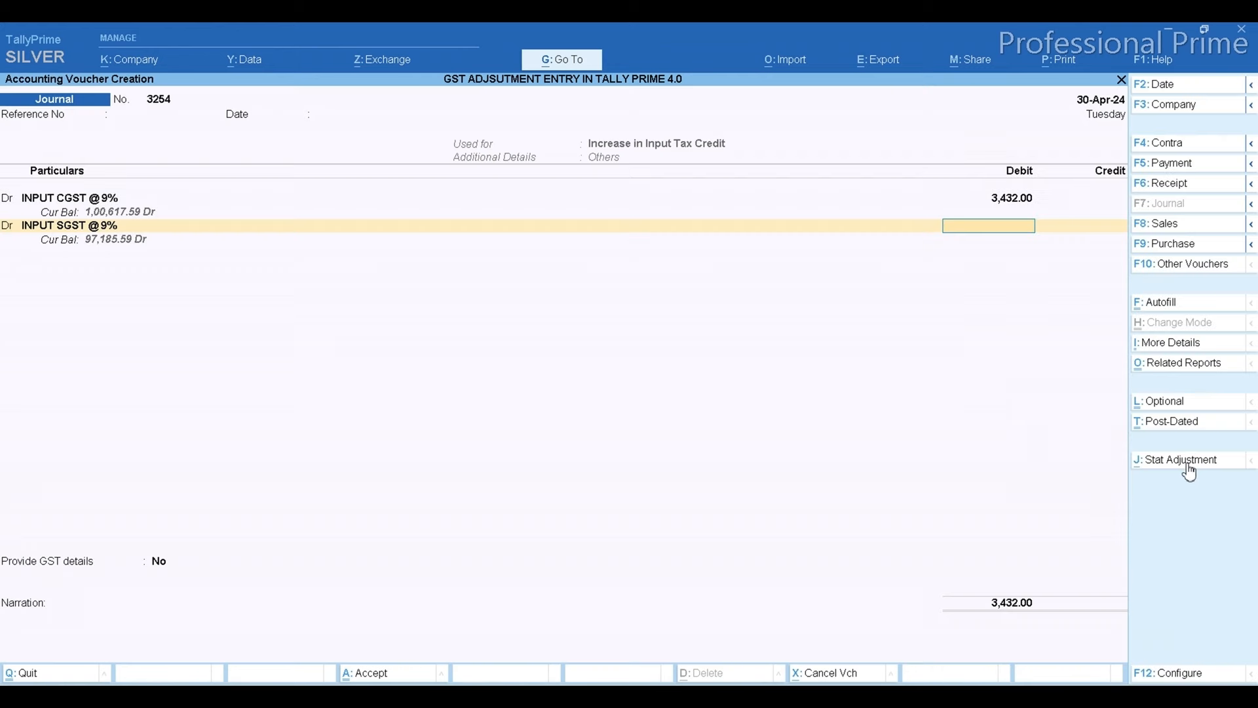
type("3432")
key("Return")
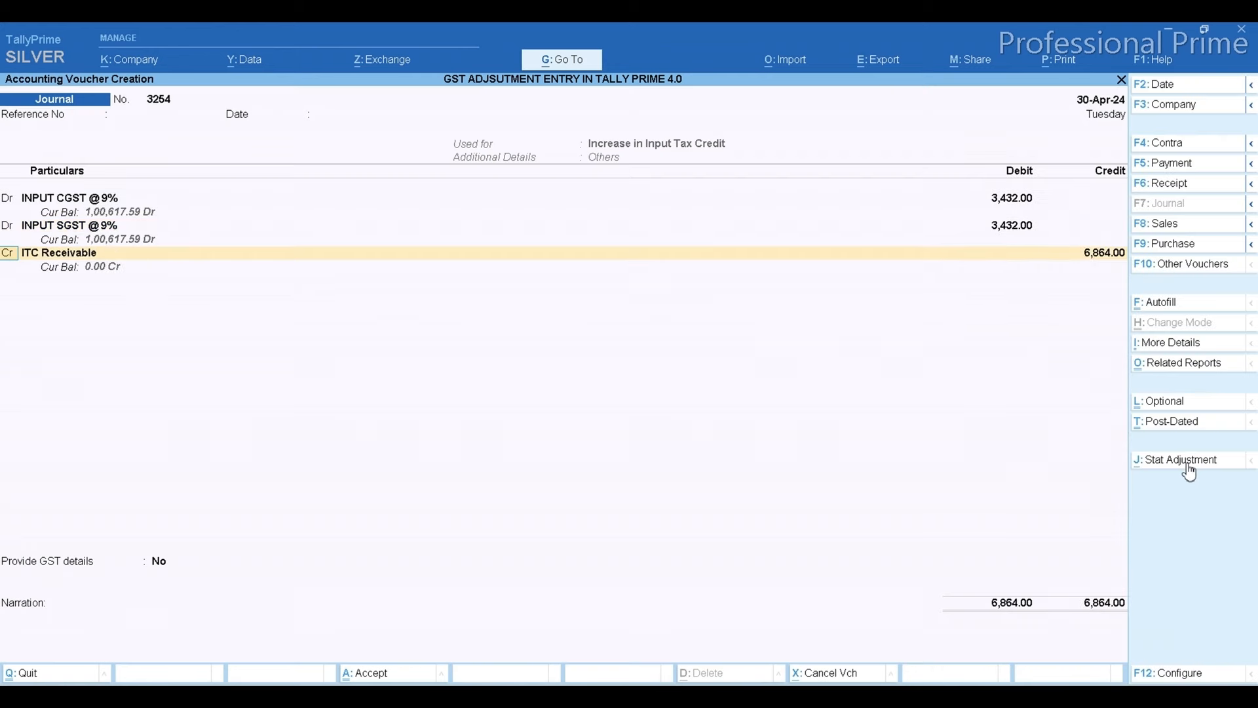
- Credit ITC Receivable with 6,864.00 to balance the voucher
key("Return")
key("Return")
key("Return")
- Provide GST details with Services as the type of supply, leave the narration blank, and save the 9% tax credit voucher
key("Up")
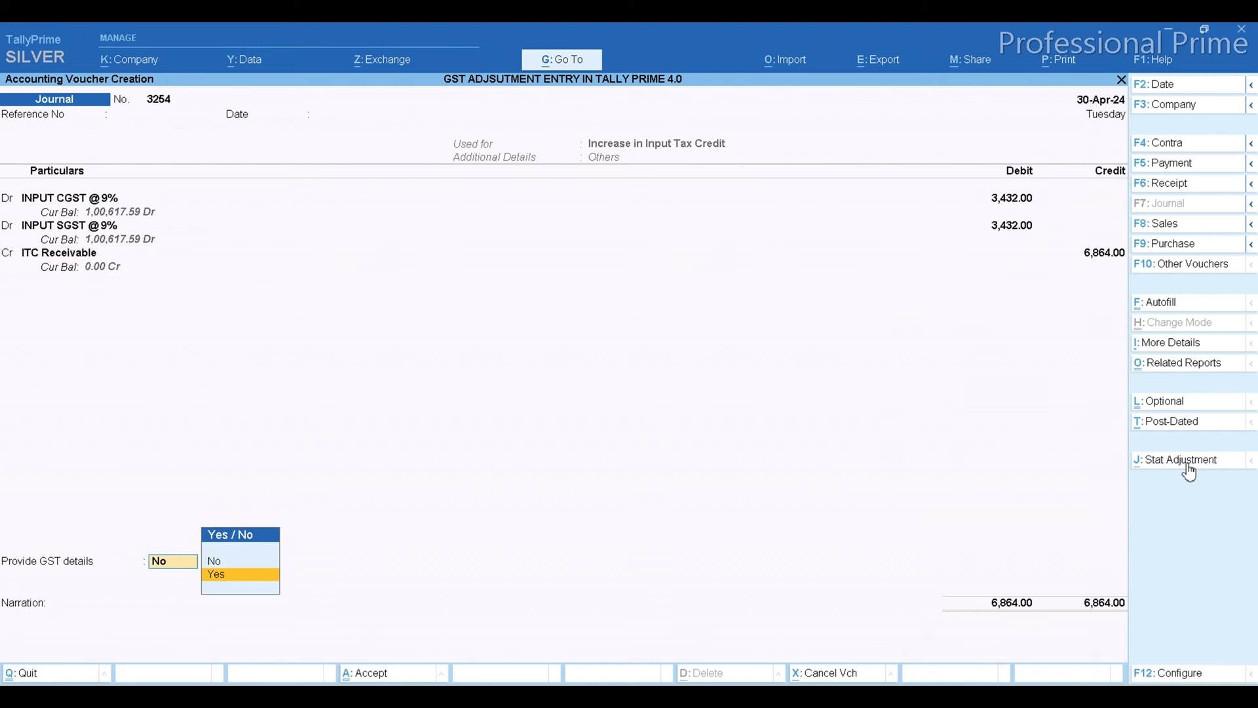
key("Return")
key("Down")
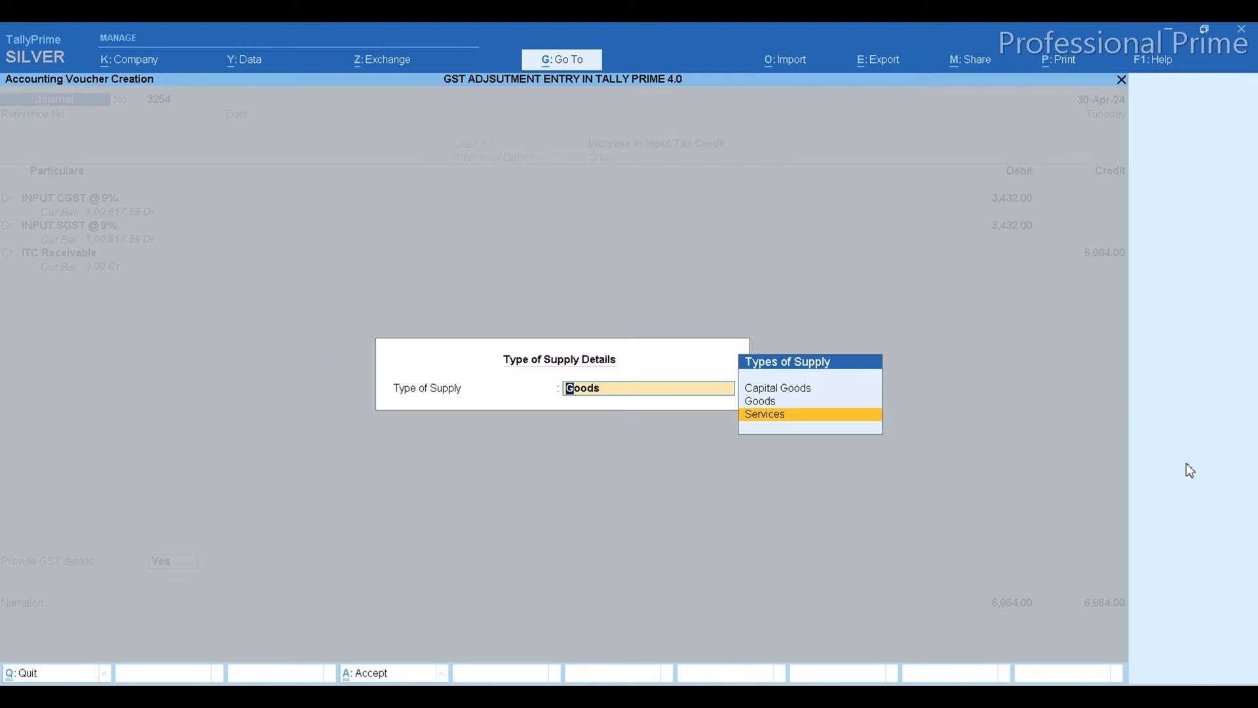
key("Return")
key("Return")
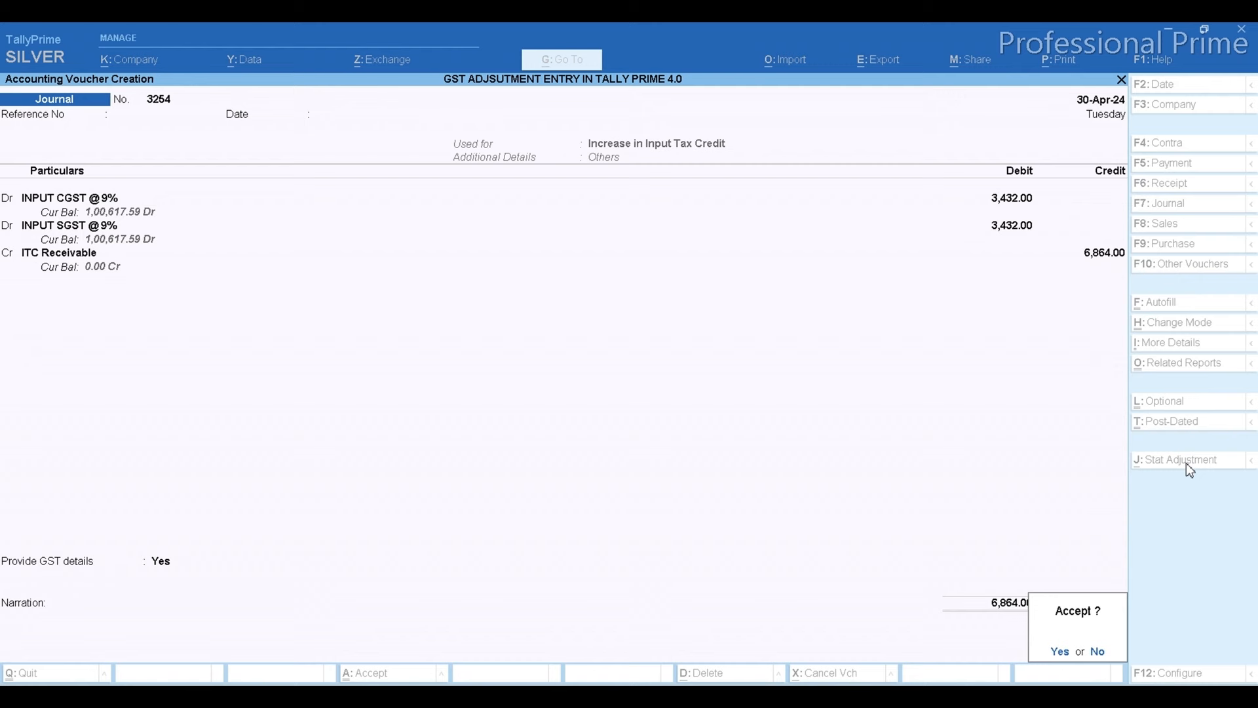
key("Return")
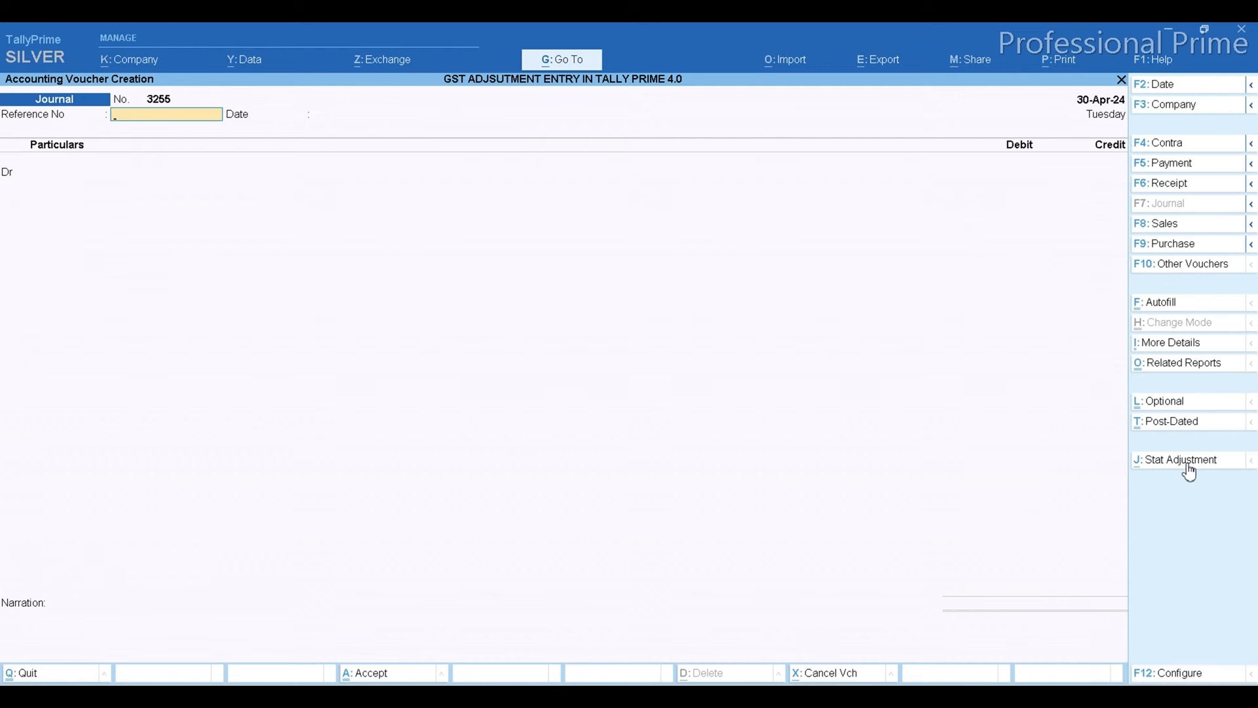
- Quit the blank journal voucher and open the Current Liabilities group summary
key("Escape")
key("Return")
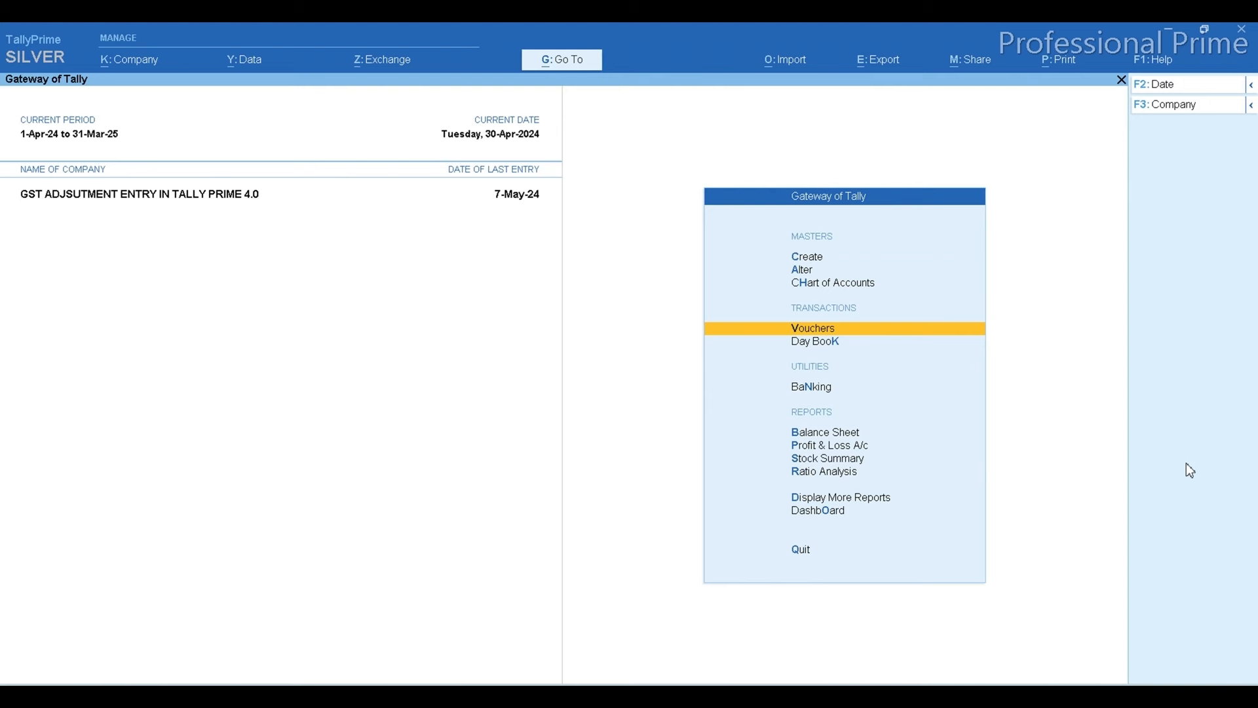
key("d")
key("Return")
key("Down")
key("Down")
key("Return")
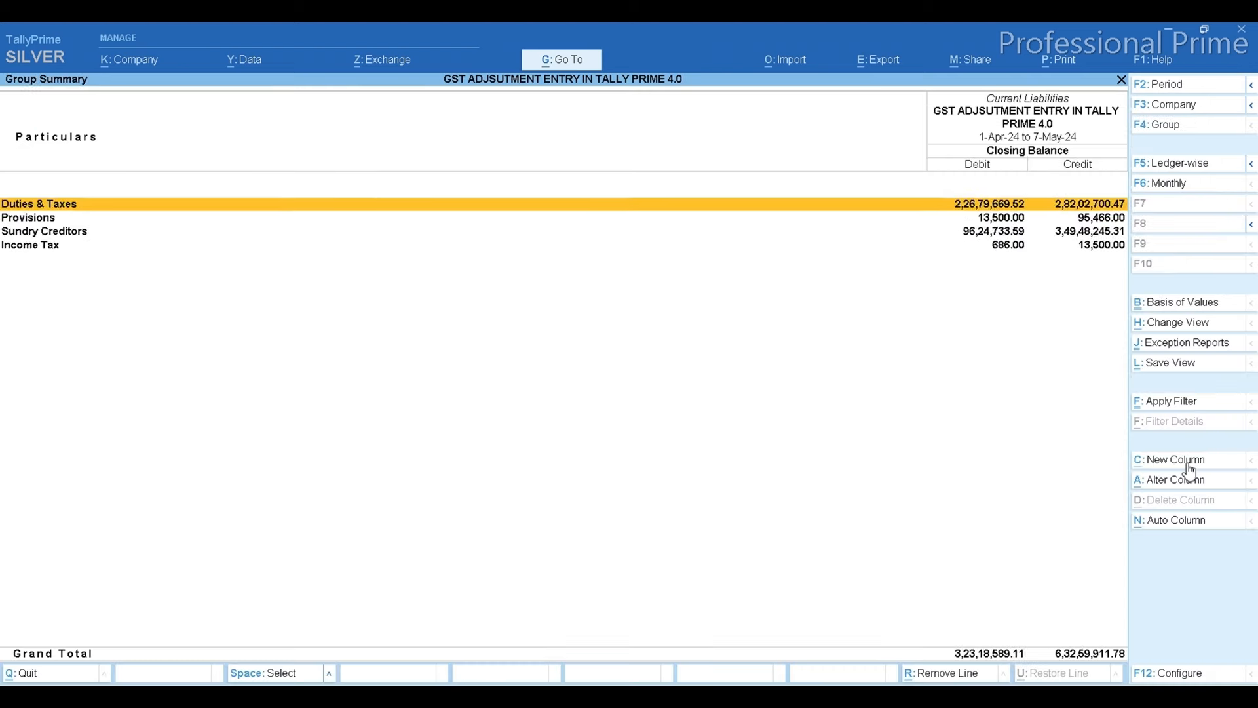
- Open the INPUT & OUTPUT group under Duties & Taxes and limit its period to 1-4-2024 through 30-4-2024
key("Return")
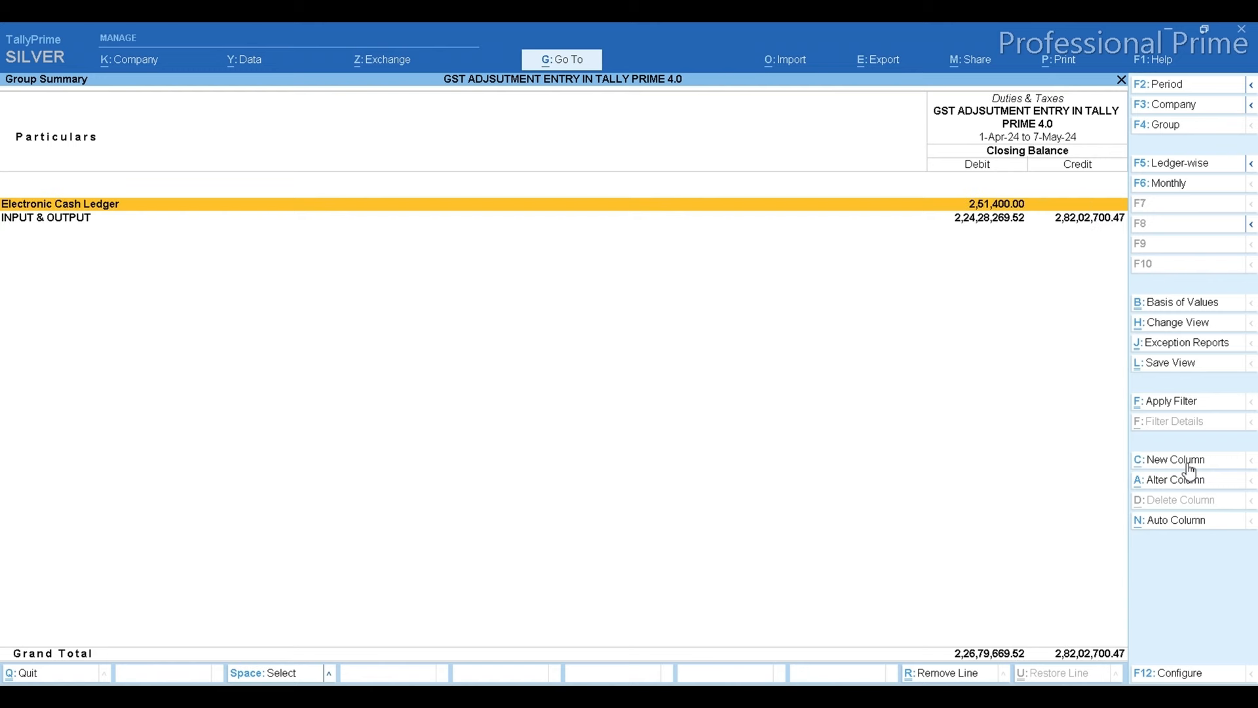
key("Down")
key("Return")
key("F2")
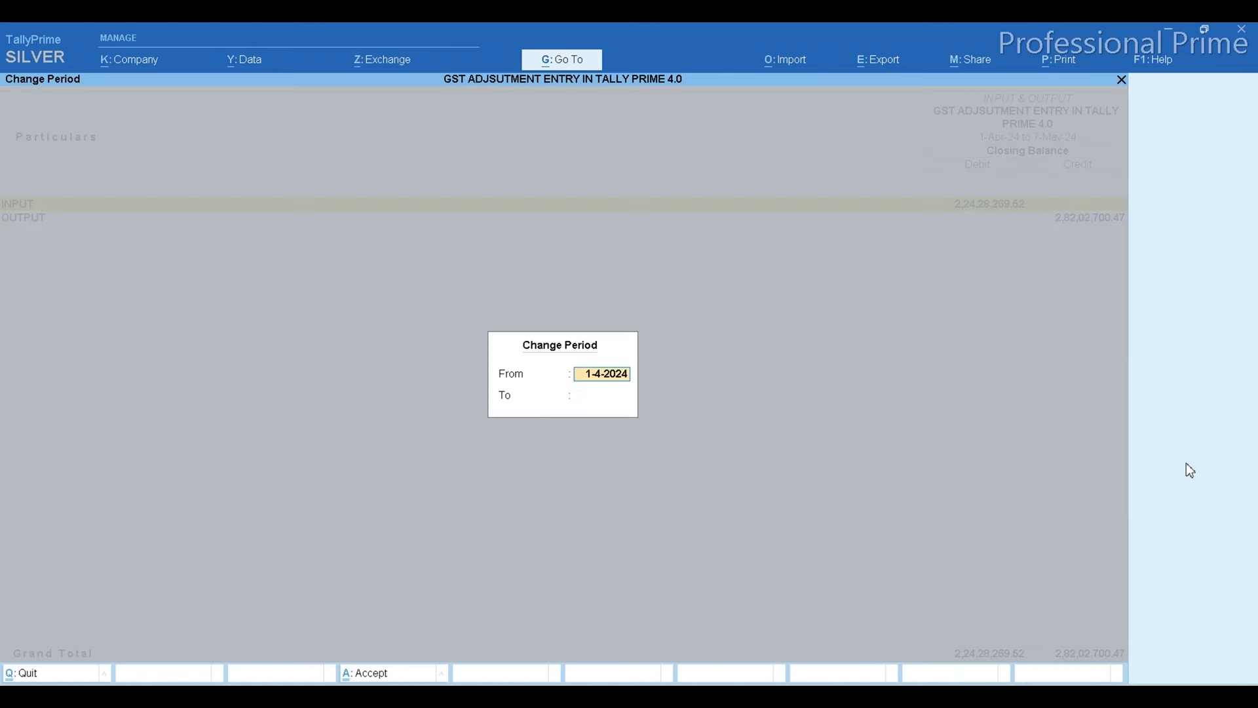
key("Return")
type("30-4")
key("Return")
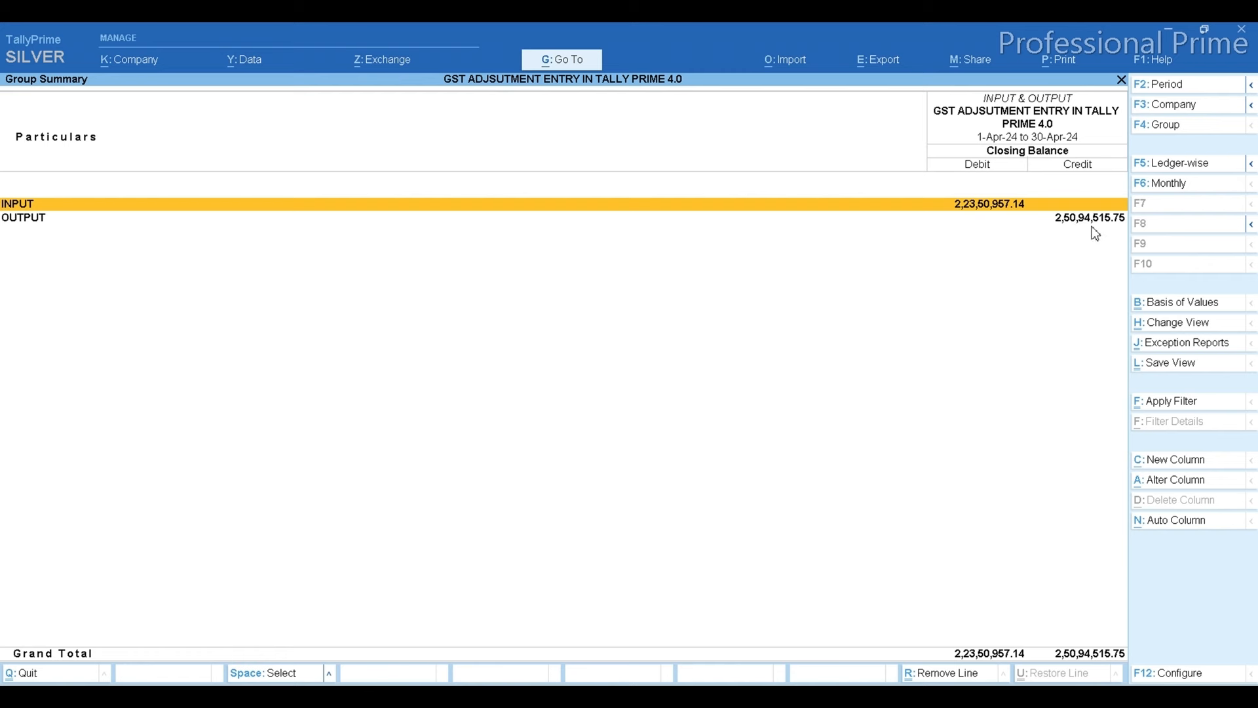
- Leave the group summaries and open the GSTR-3B report from the statutory GST reports
key("Escape")
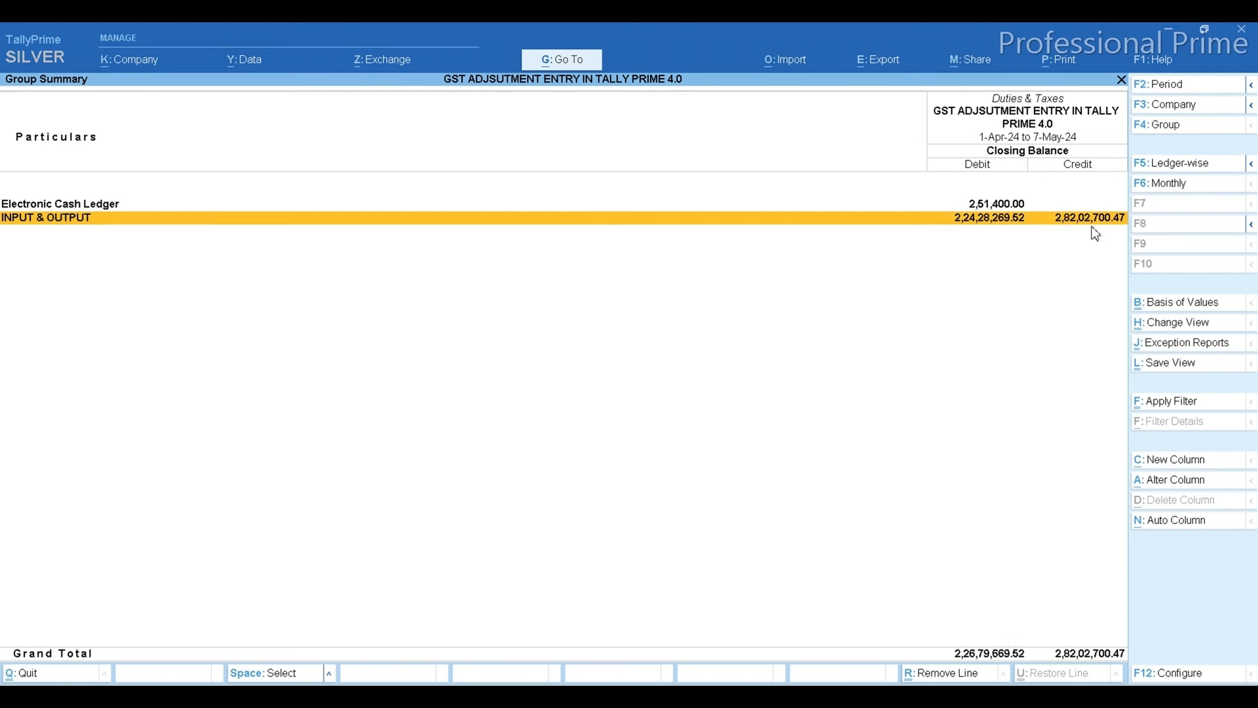
key("Escape")
key("Escape")
key("Escape")
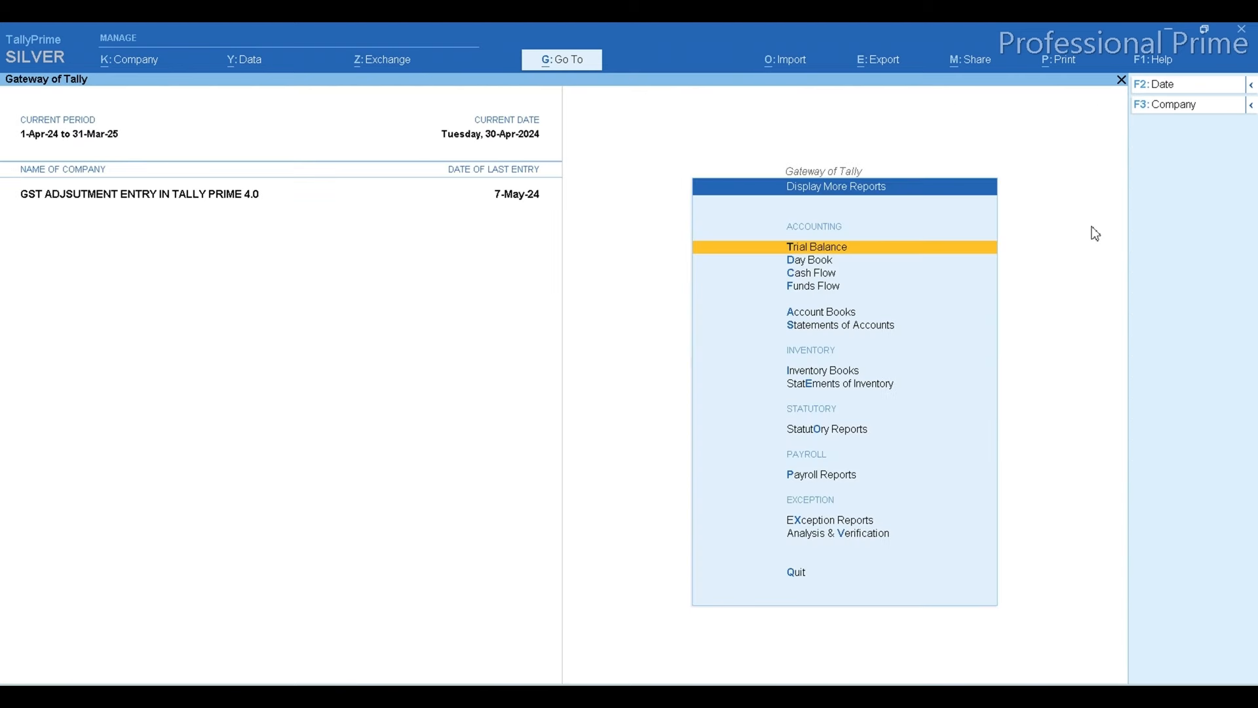
key("Escape")
key("Return")
key("o")
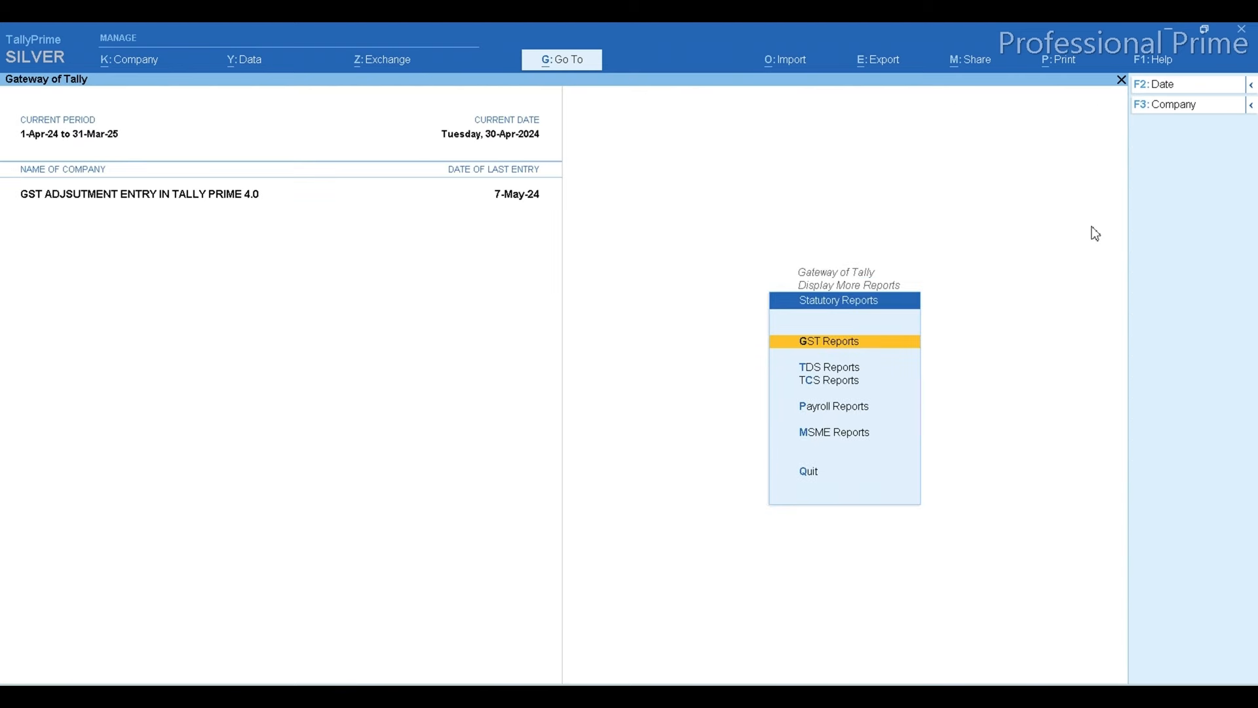
key("Return")
key("Down")
key("Down")
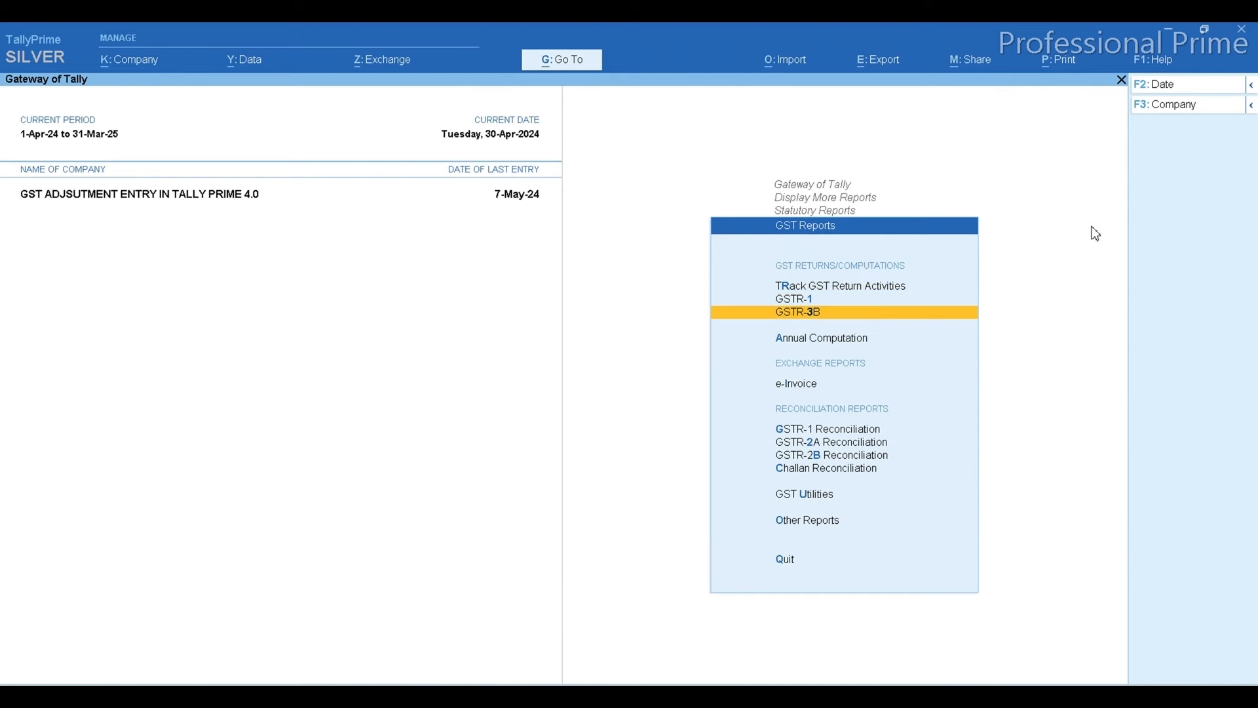
key("Return")
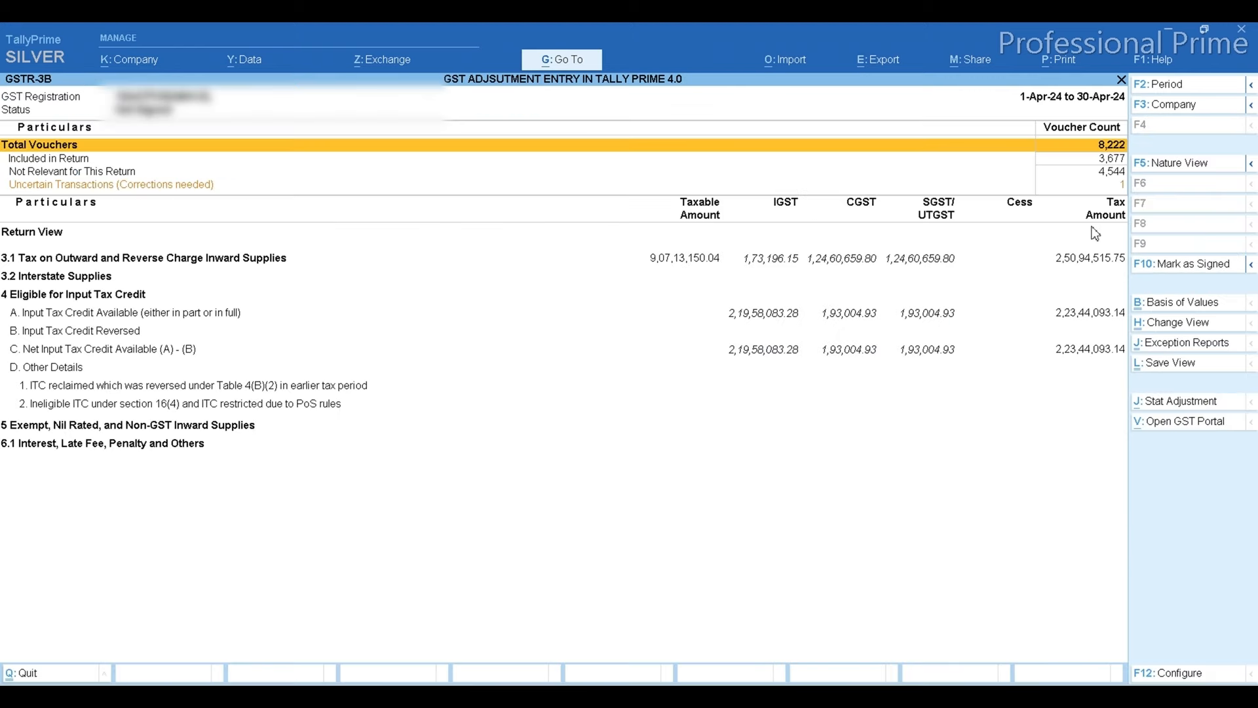
- Open the journal voucher listed under Uncertain Transactions for a mismatch between expected and modified tax amount
key("Down")
key("Down")
key("Down")
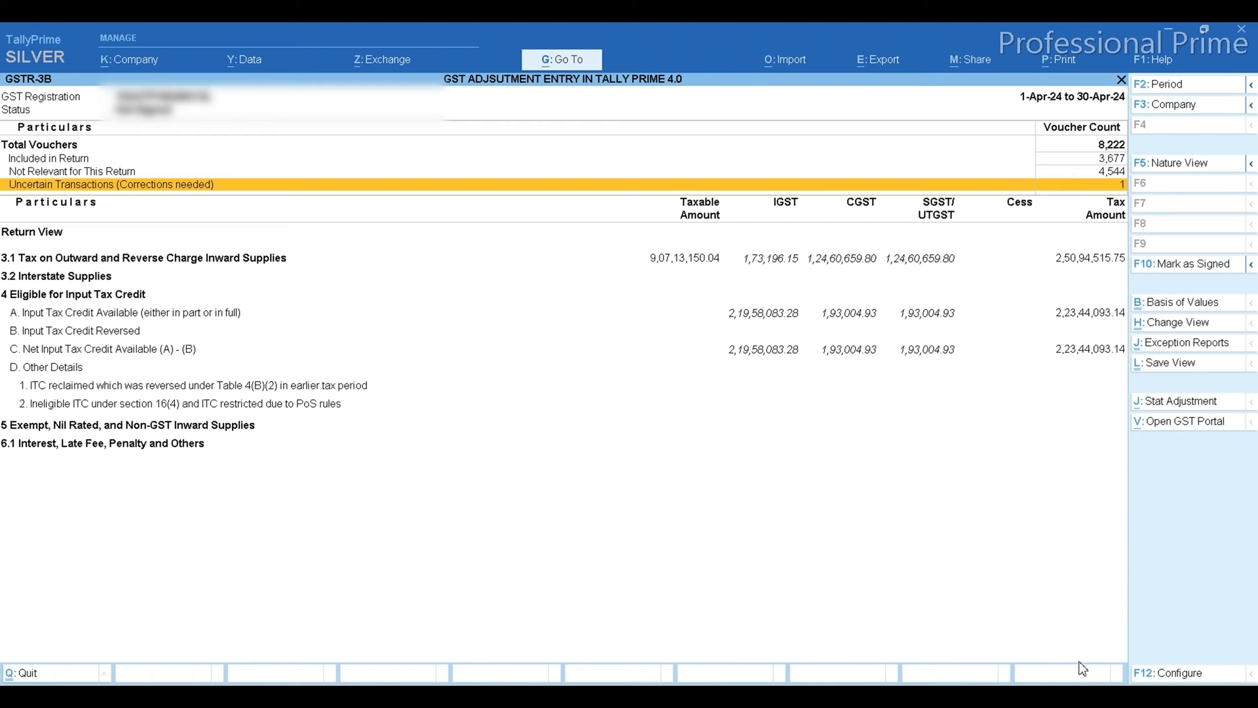
key("Return")
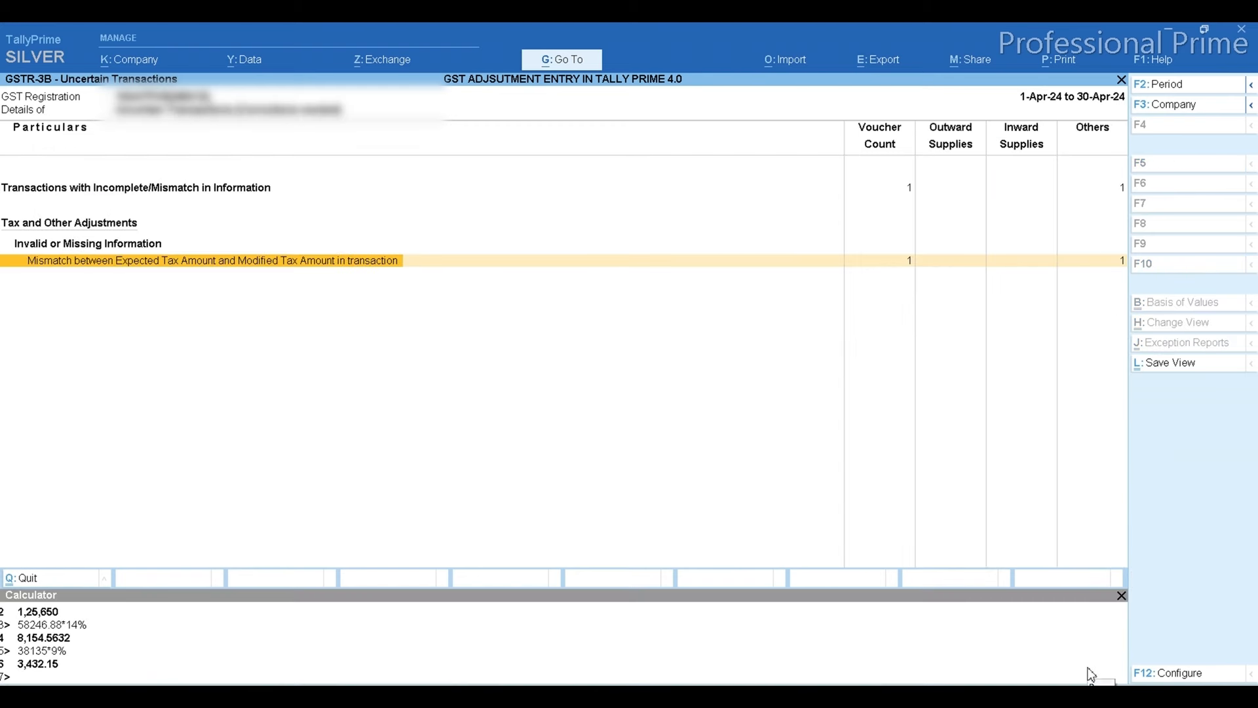
key("Return")
key("Return")
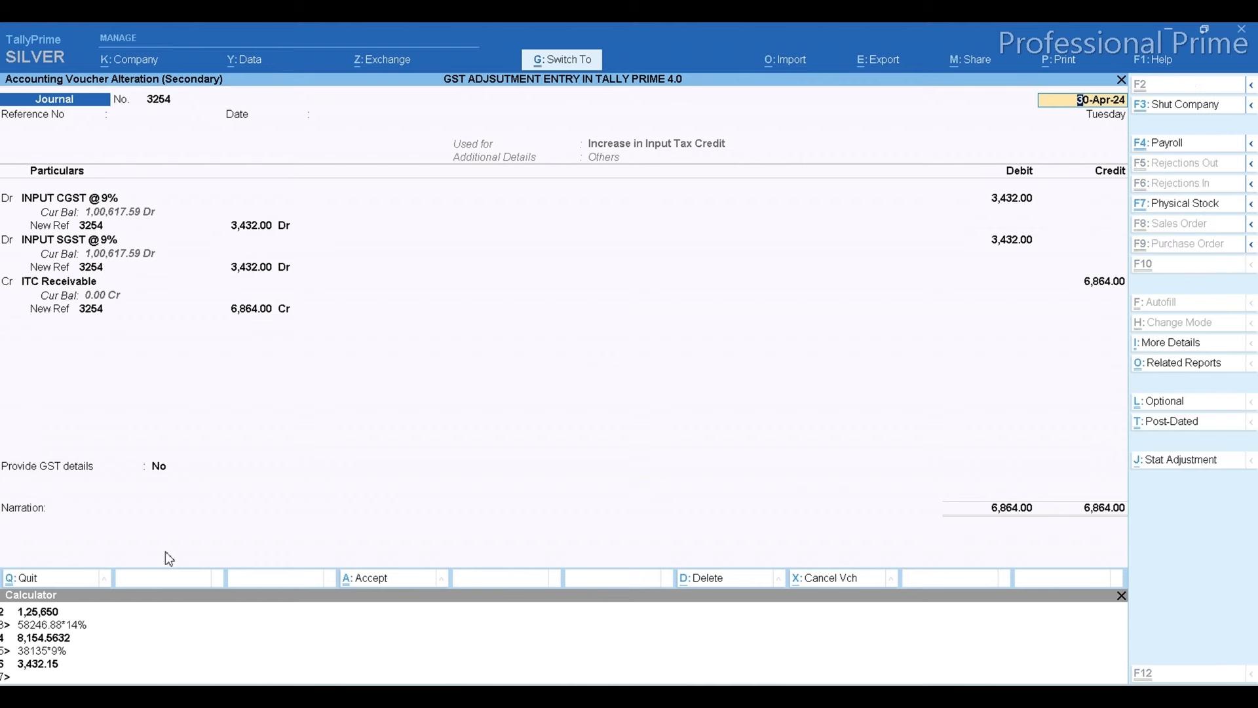
- Check the INPUT CGST @ 9% line's taxable value and calculate 38135*9% in the built-in calculator
key("ctrl+n")
key("ctrl+n")
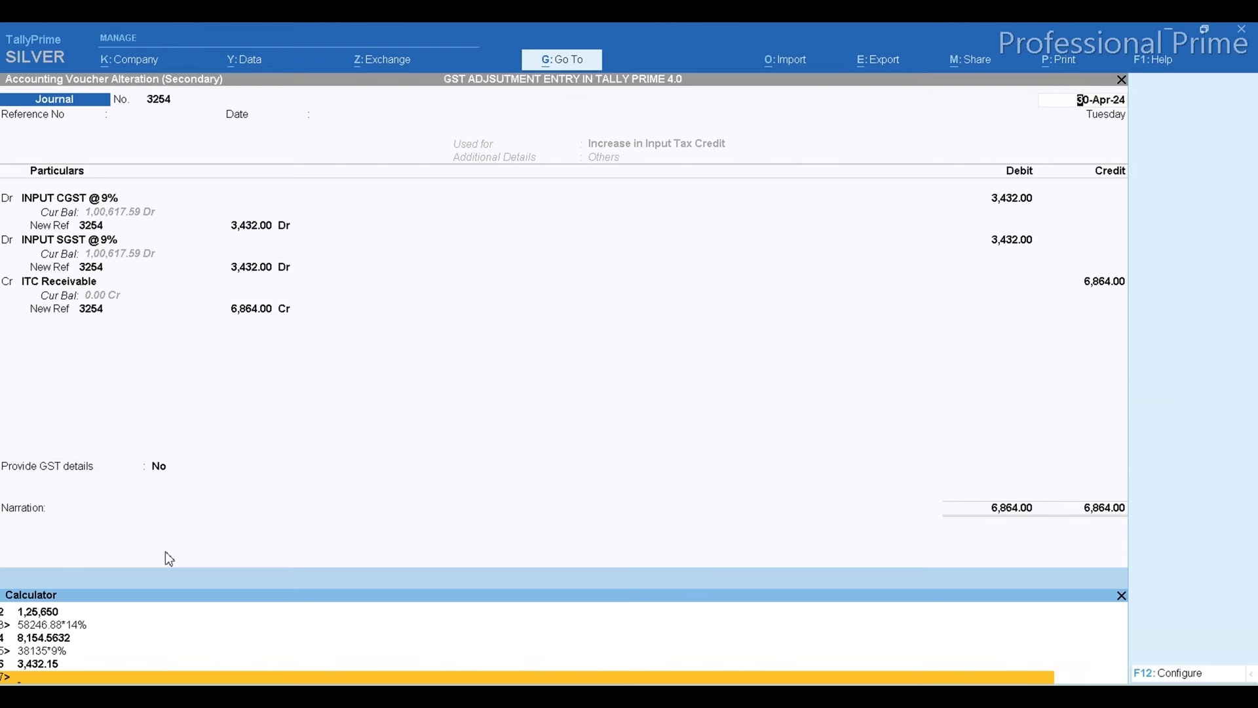
key("Return")
key("Return")
key("Return")
key("Return")
key("Return")
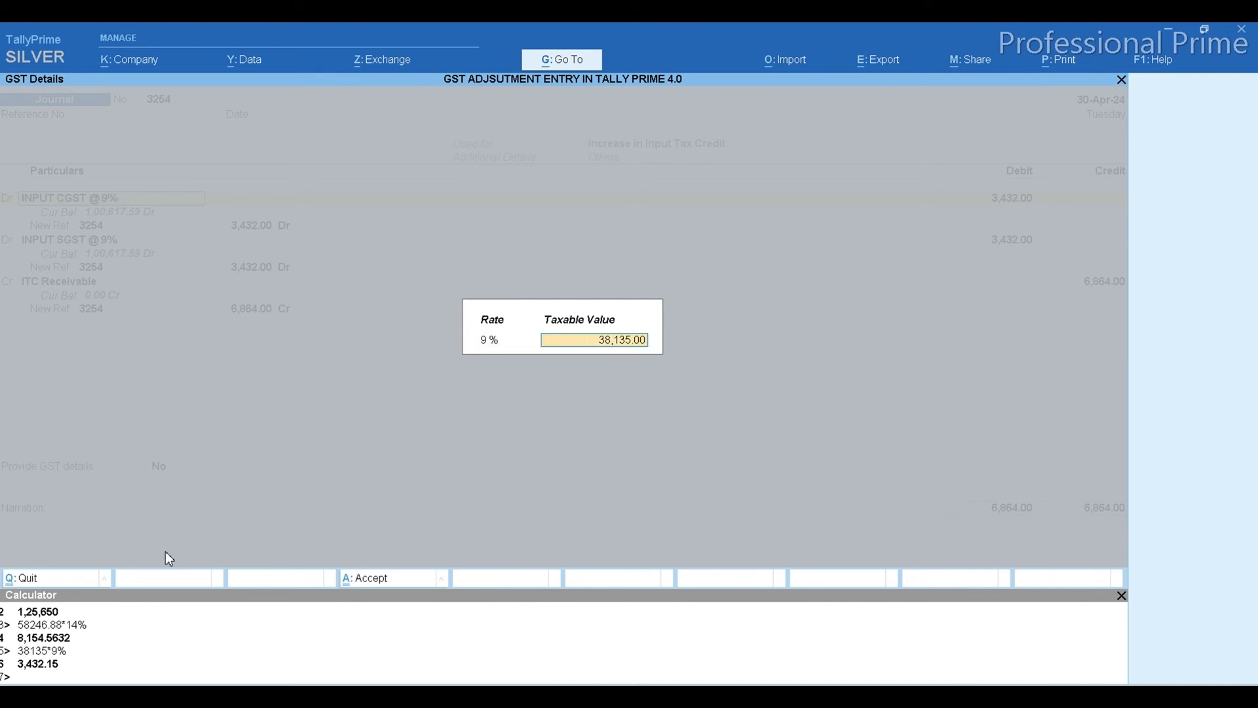
key("ctrl+n")
type("38")
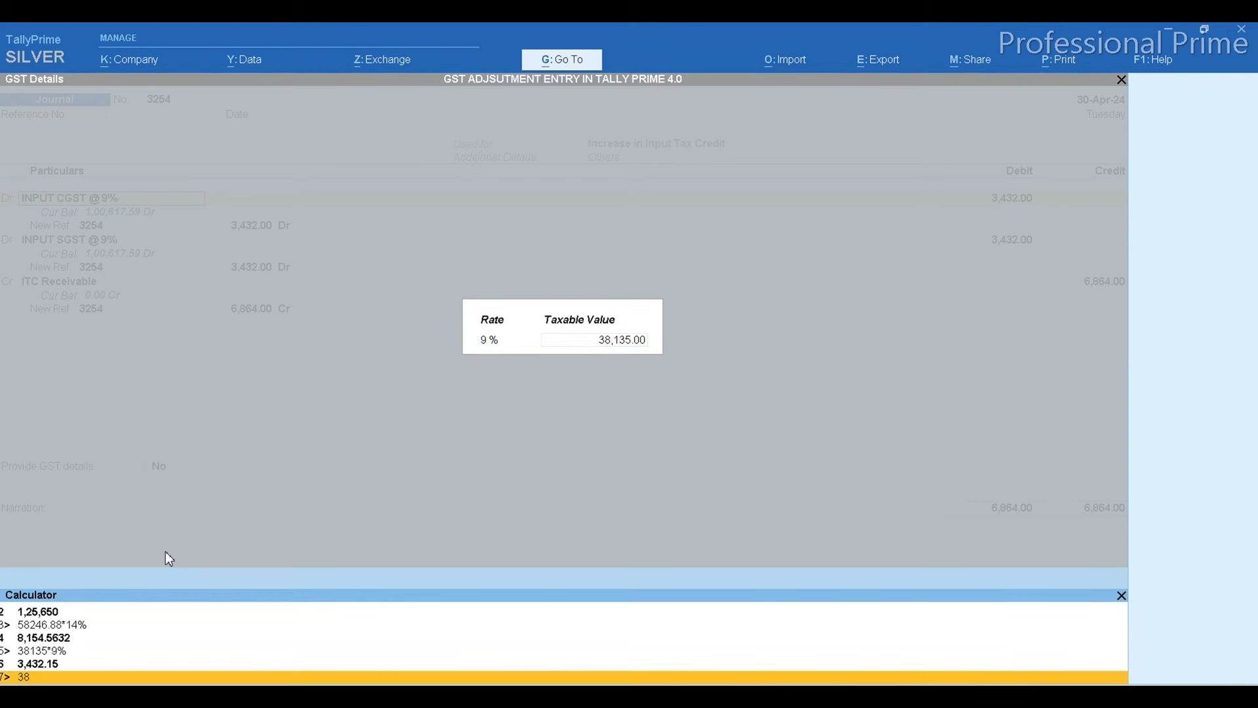
type("135*9%")
key("Return")
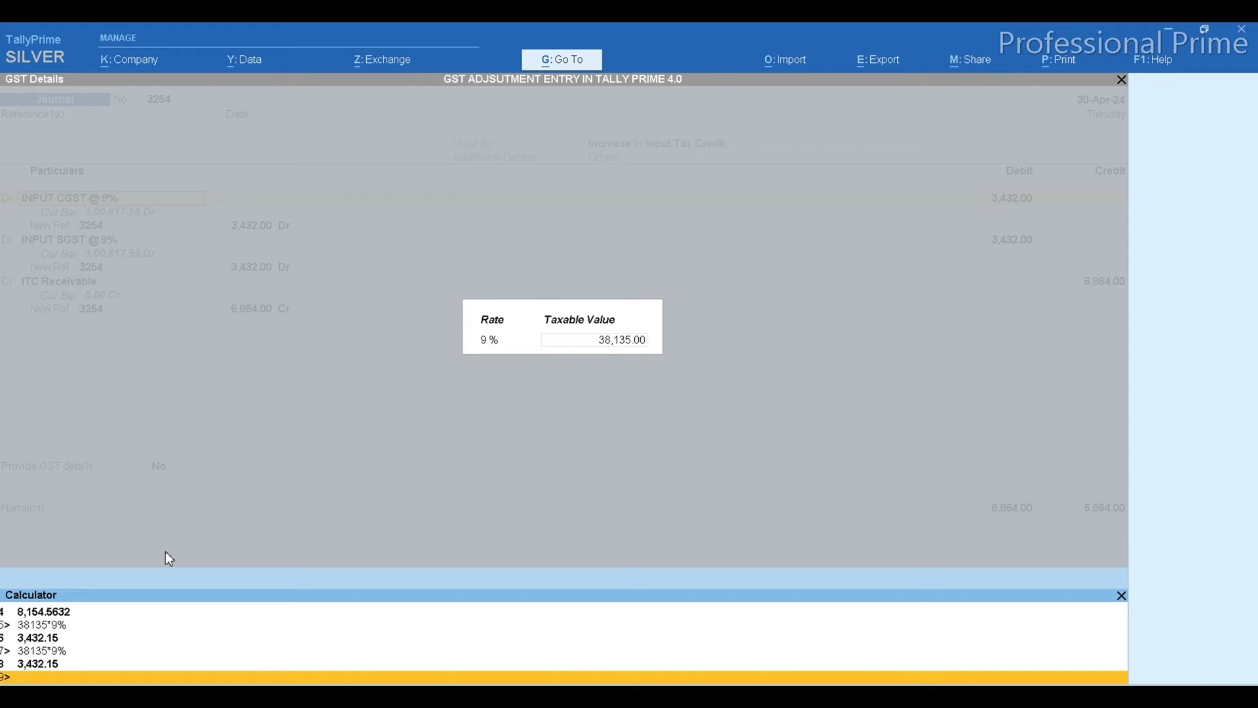
key("ctrl+m")
- Keep the 38,135.00 taxable value and set the INPUT CGST @ 9% debit amount to 3,432.15
key("BackSpace")
key("Escape")
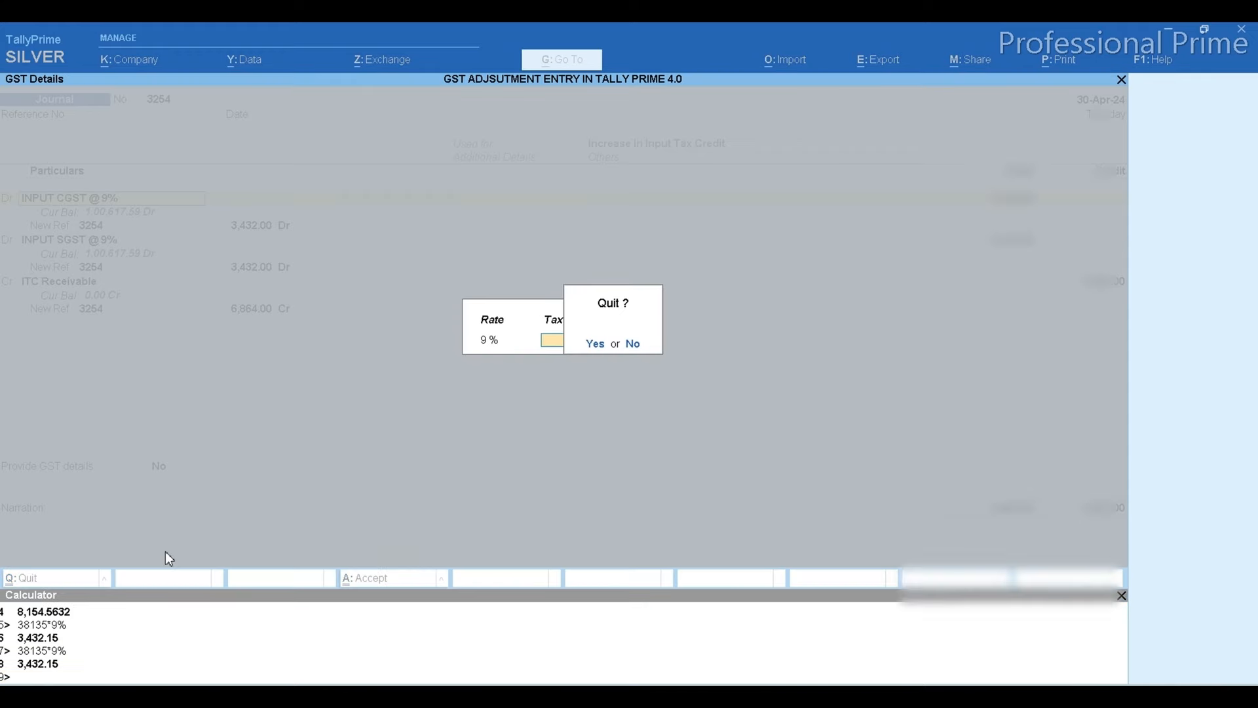
key("y")
key("Return")
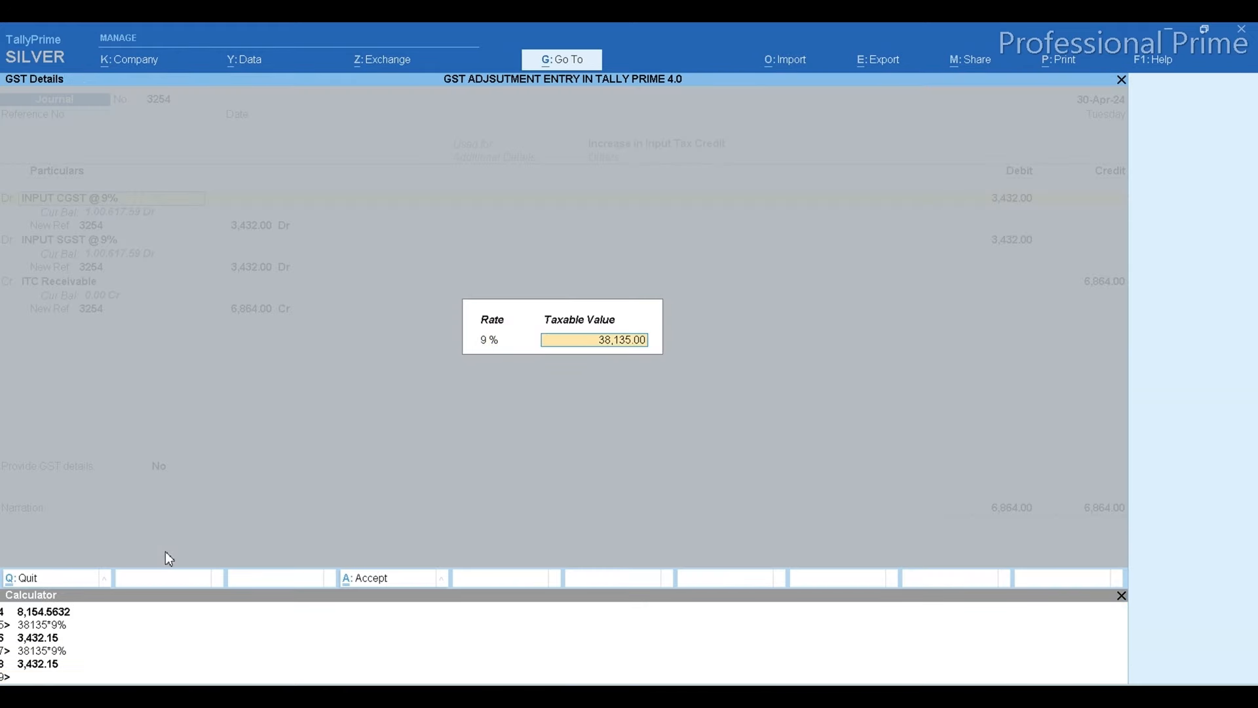
key("Return")
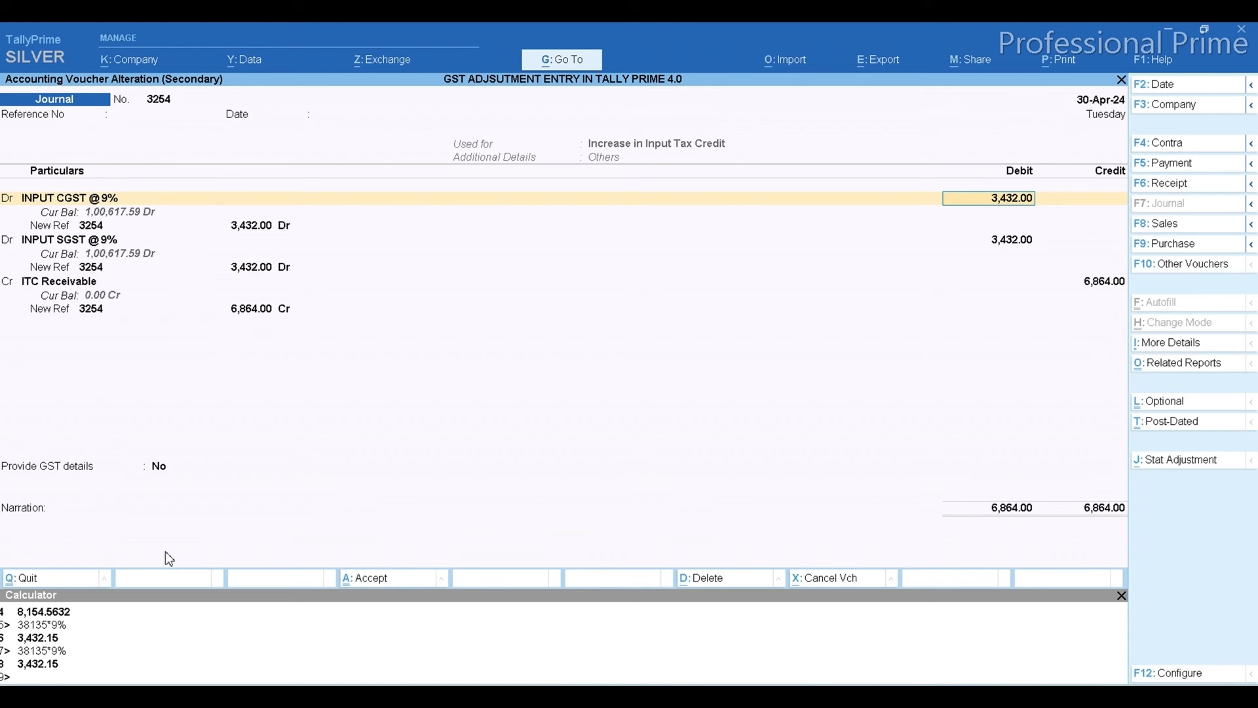
key("BackSpace")
key("BackSpace")
type("15")
key("Return")
key("Return")
key("Return")
key("Return")
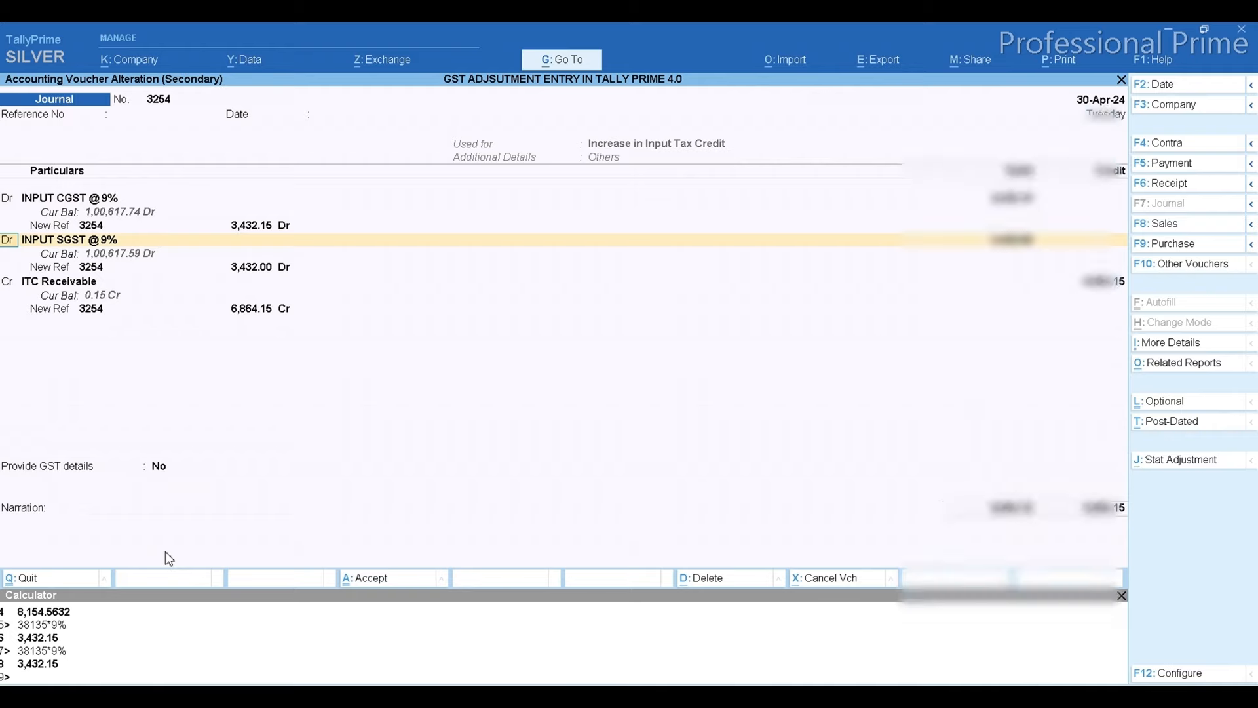
- Set the INPUT SGST @ 9% debit amount to 3,432.15 and save the corrected journal voucher
key("Return")
key("Return")
key("Return")
key("Return")
key("Return")
key("Return")
key("Return")
key("Return")
key("Return")
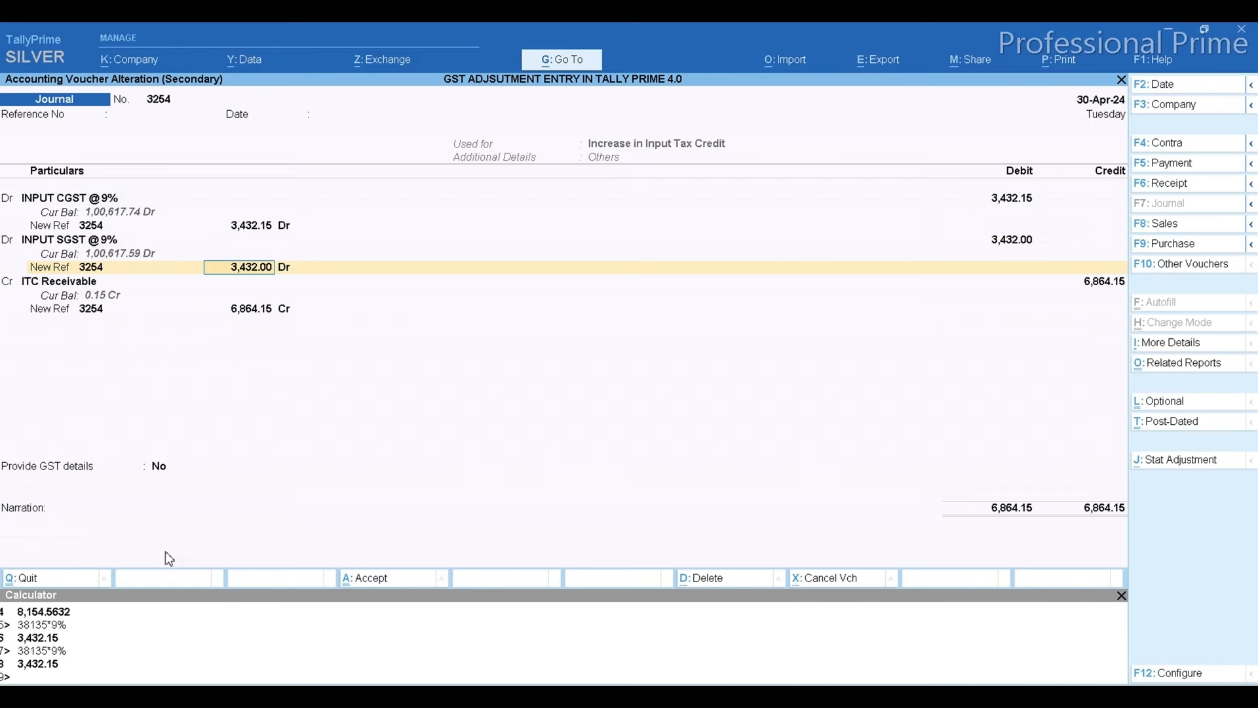
key("Return")
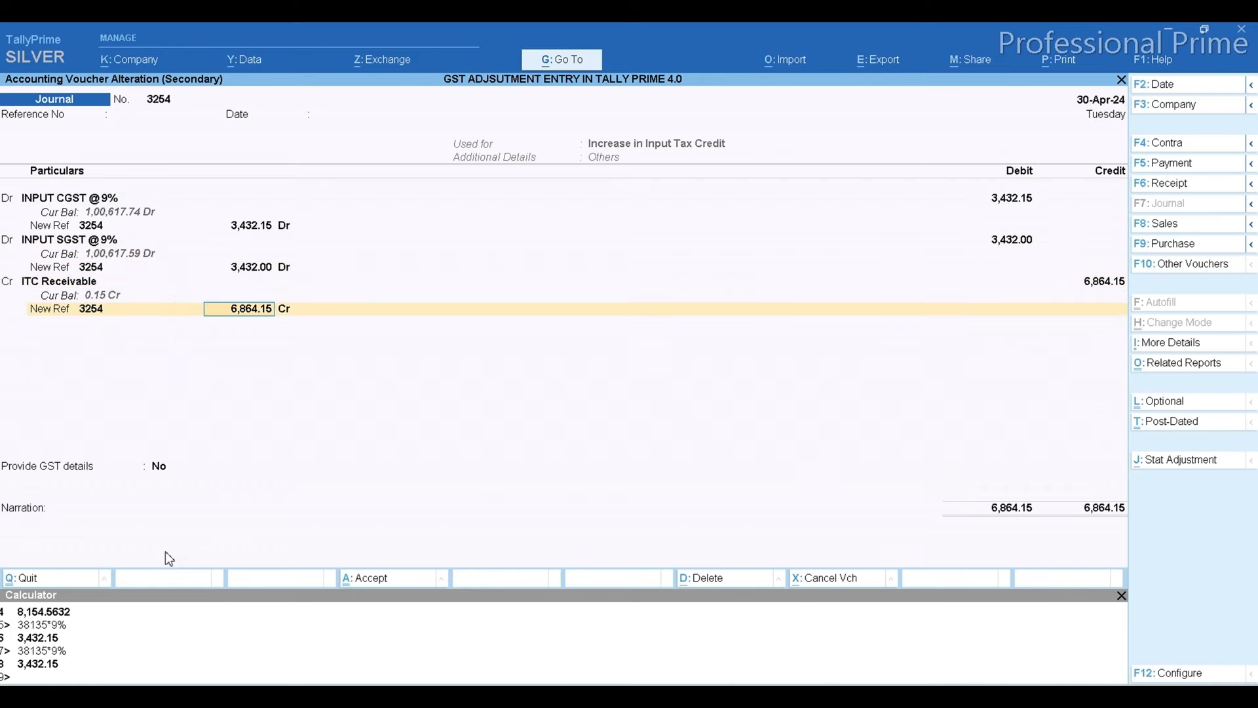
key("BackSpace")
key("BackSpace")
key("BackSpace")
key("BackSpace")
key("BackSpace")
key("BackSpace")
key("BackSpace")
key("BackSpace")
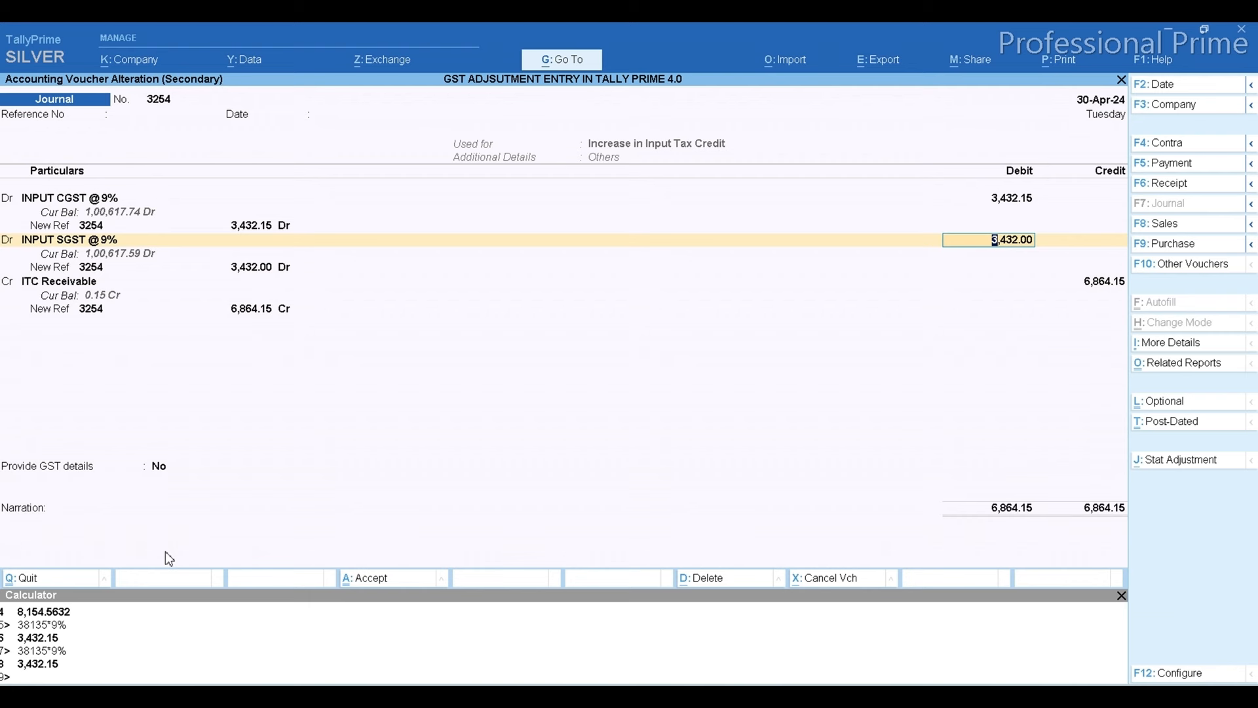
key("BackSpace")
key("BackSpace")
type("15")
key("Return")
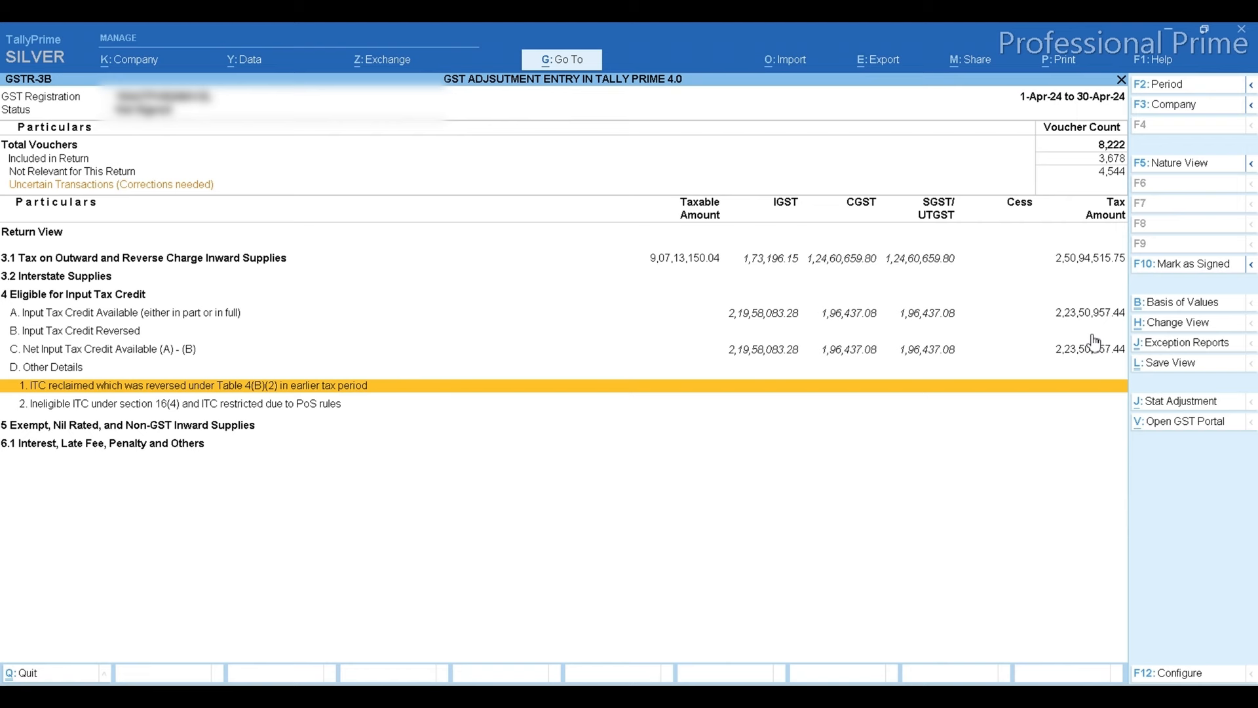
- Close the GSTR-3B report and the report menus, and open voucher entry
key("Escape")
key("Escape")
key("Escape")
key("Escape")
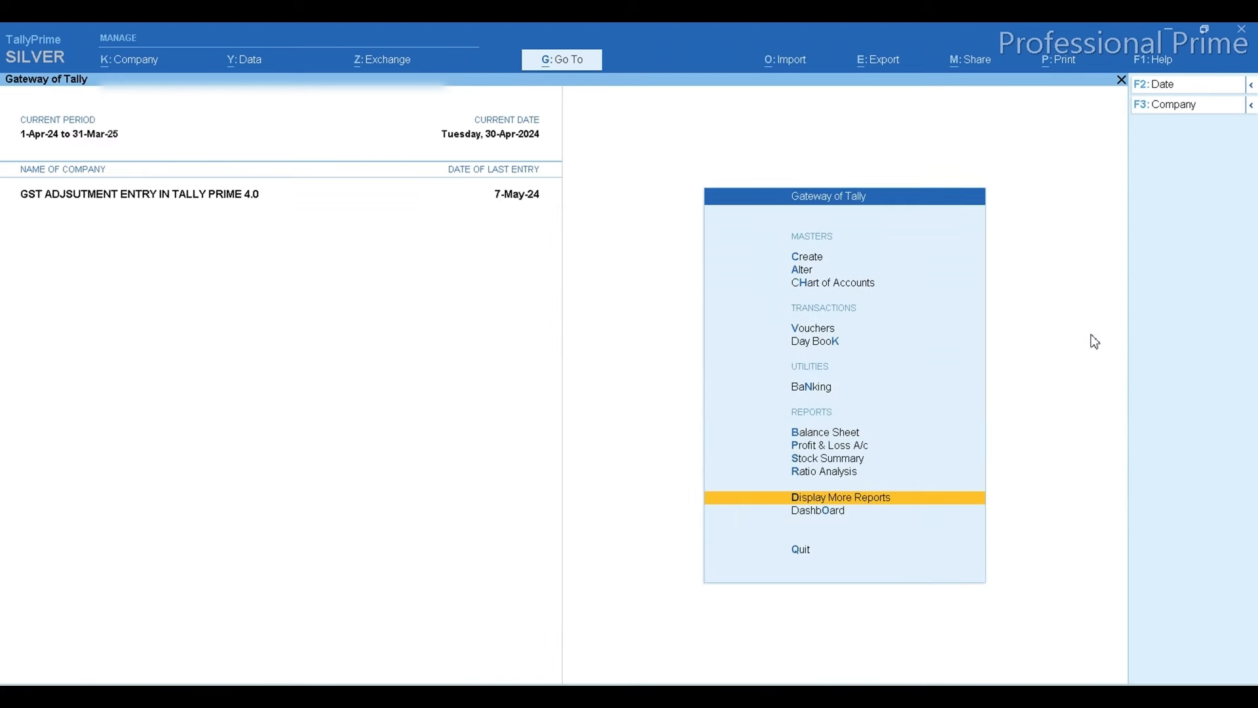
key("v")
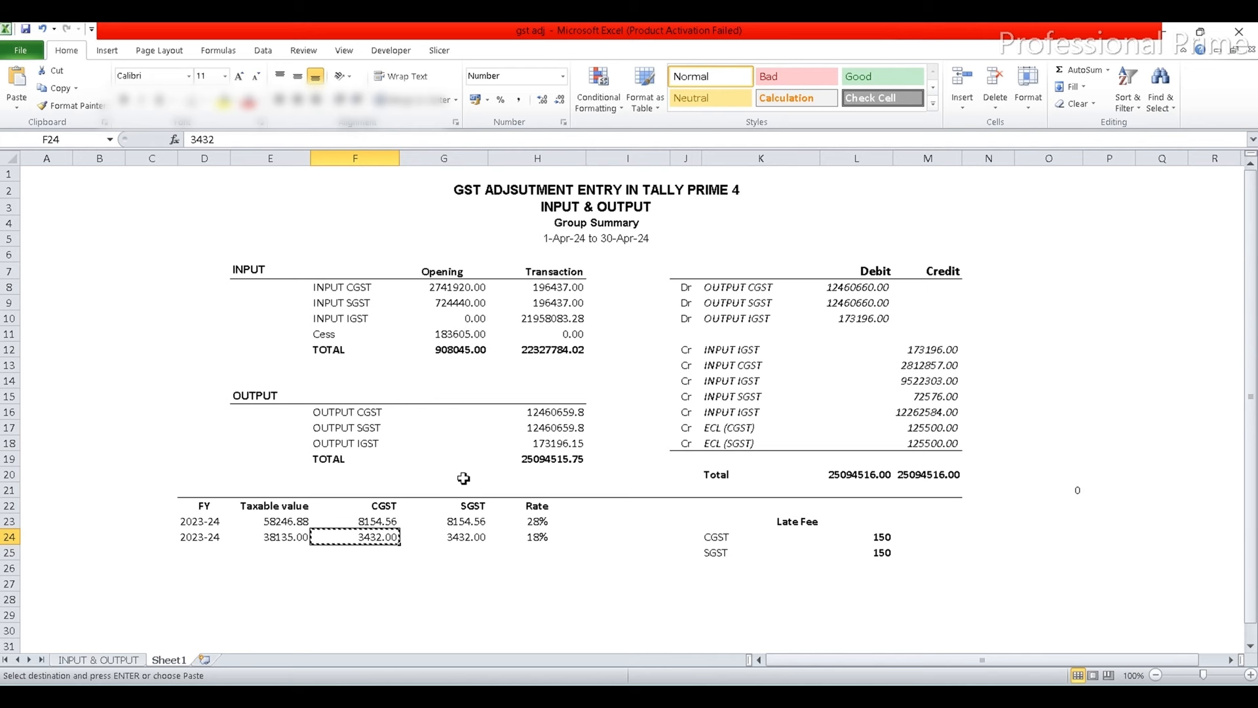
- In the Excel workbook, clear the copy selection on Sheet1 and show the INPUT & OUTPUT sheet
key("Escape")
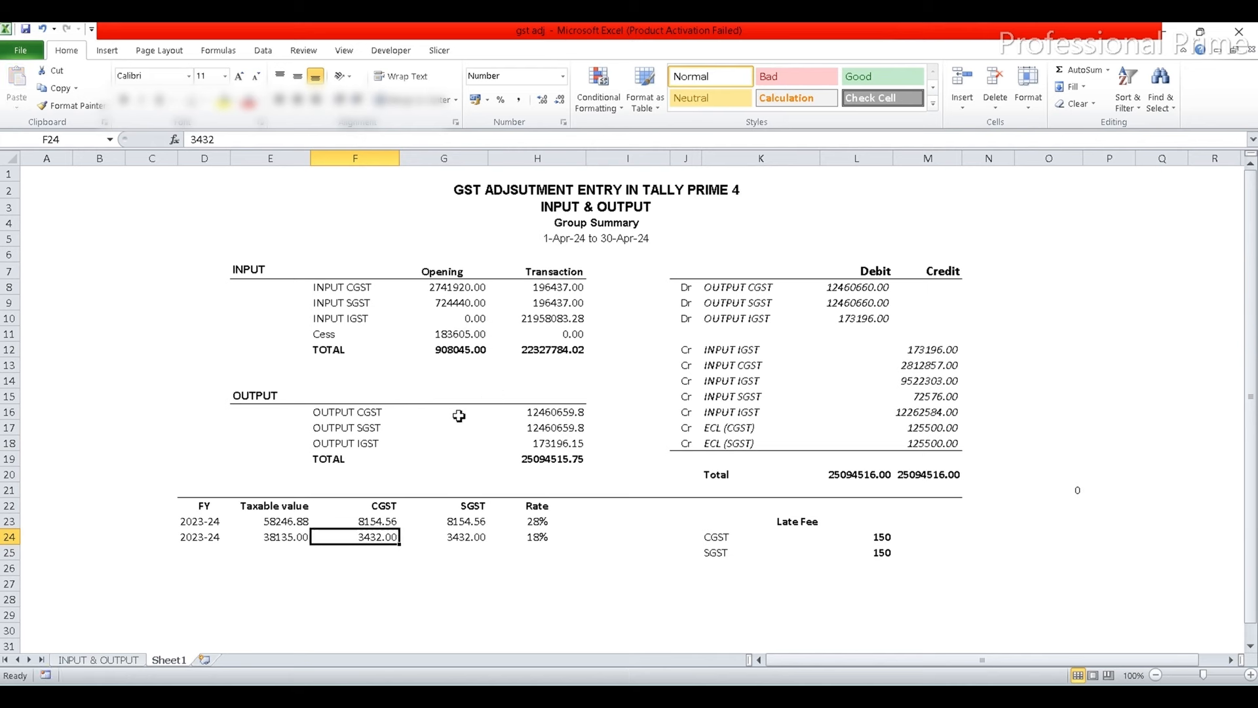
left_click(108, 662)
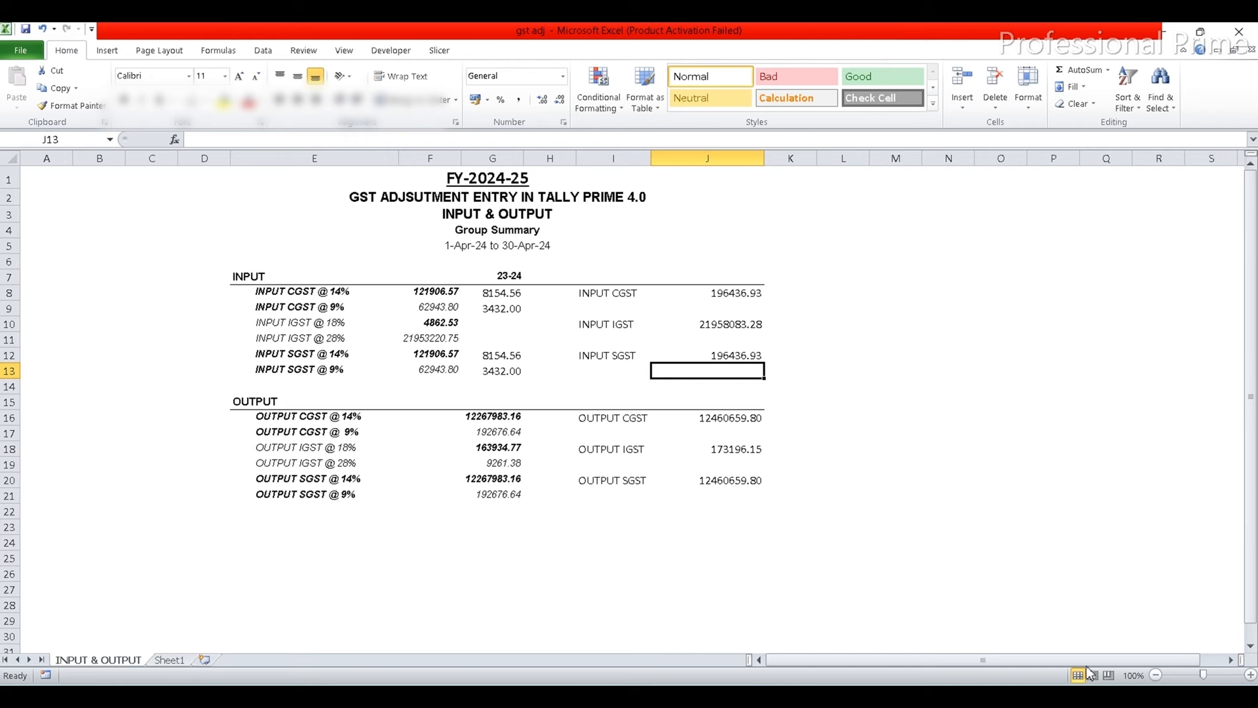
left_click(754, 696)
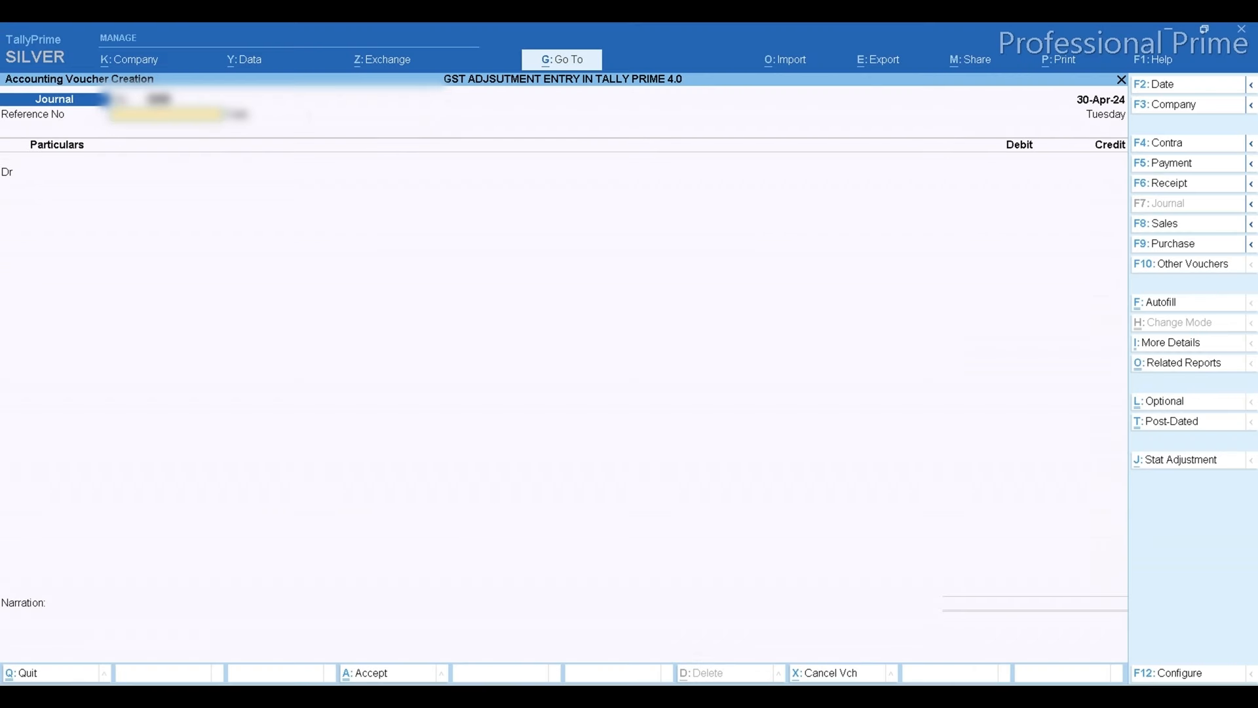
key("alt+Tab")
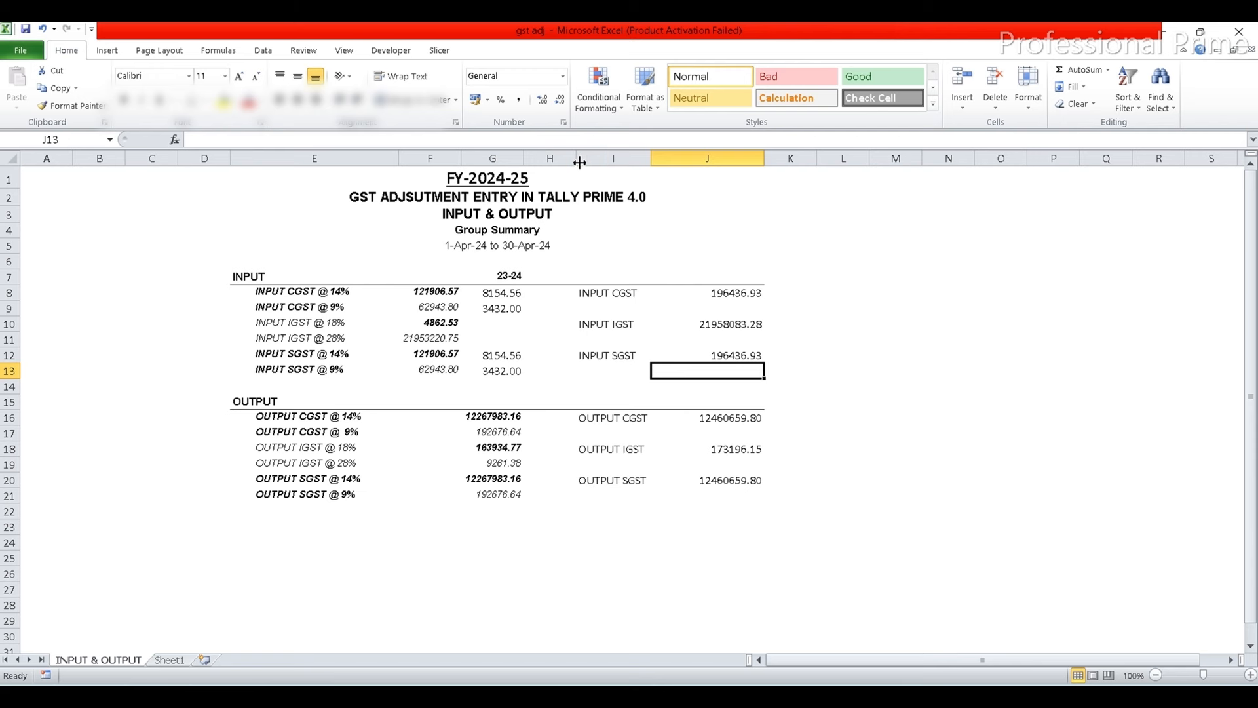
- Widen column H and enter a formula in H8 adding F8 and G8 for INPUT CGST @ 14%
left_click_drag(577, 158, 670, 159)
left_click(589, 294)
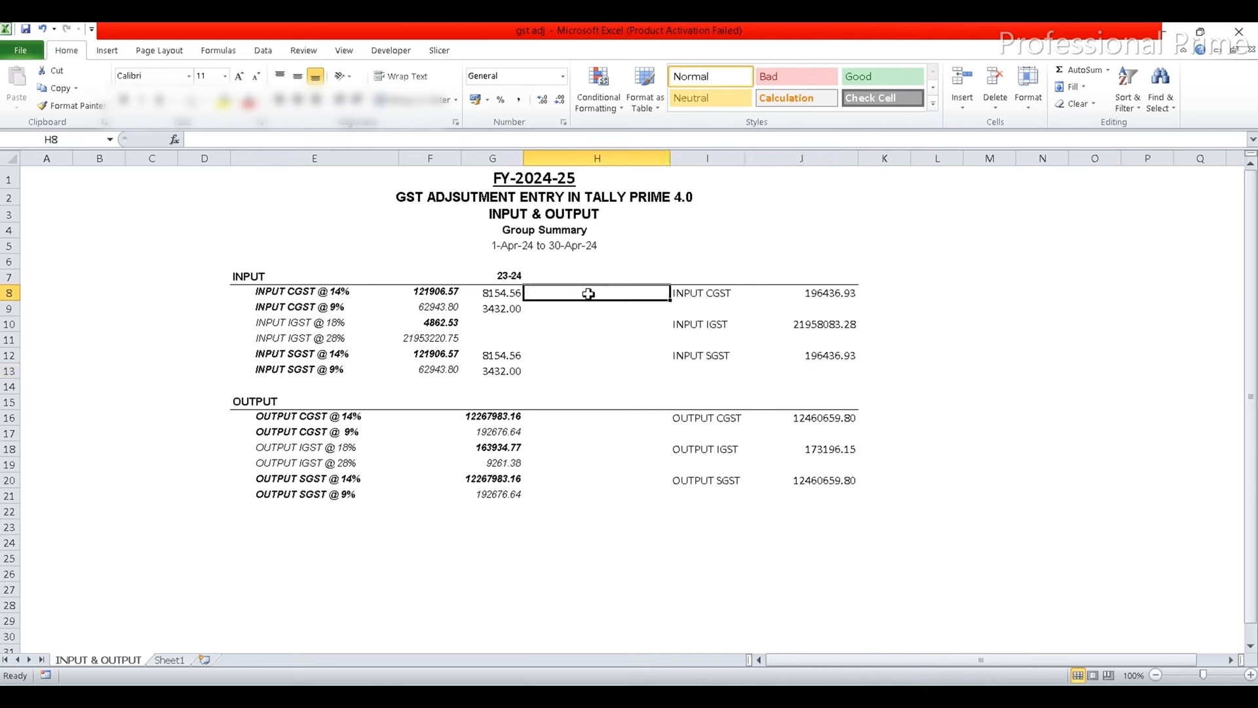
type("=")
key("Left")
key("Left")
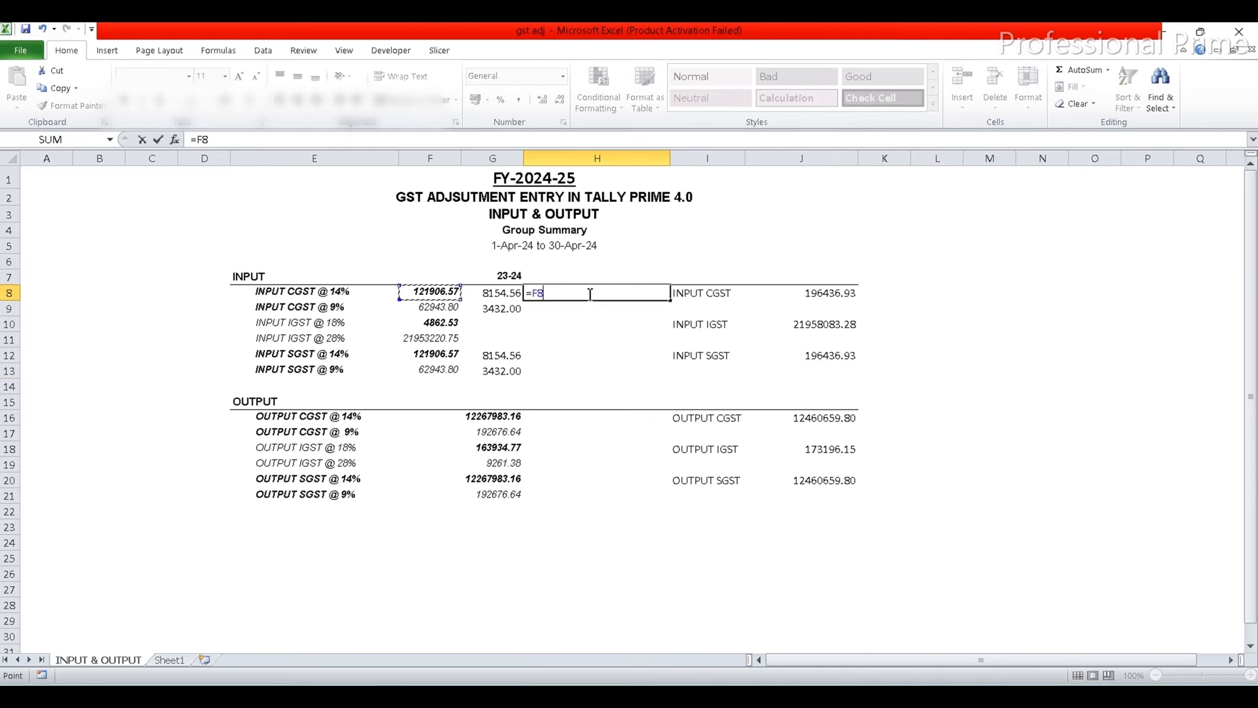
type("+")
key("Left")
key("Return")
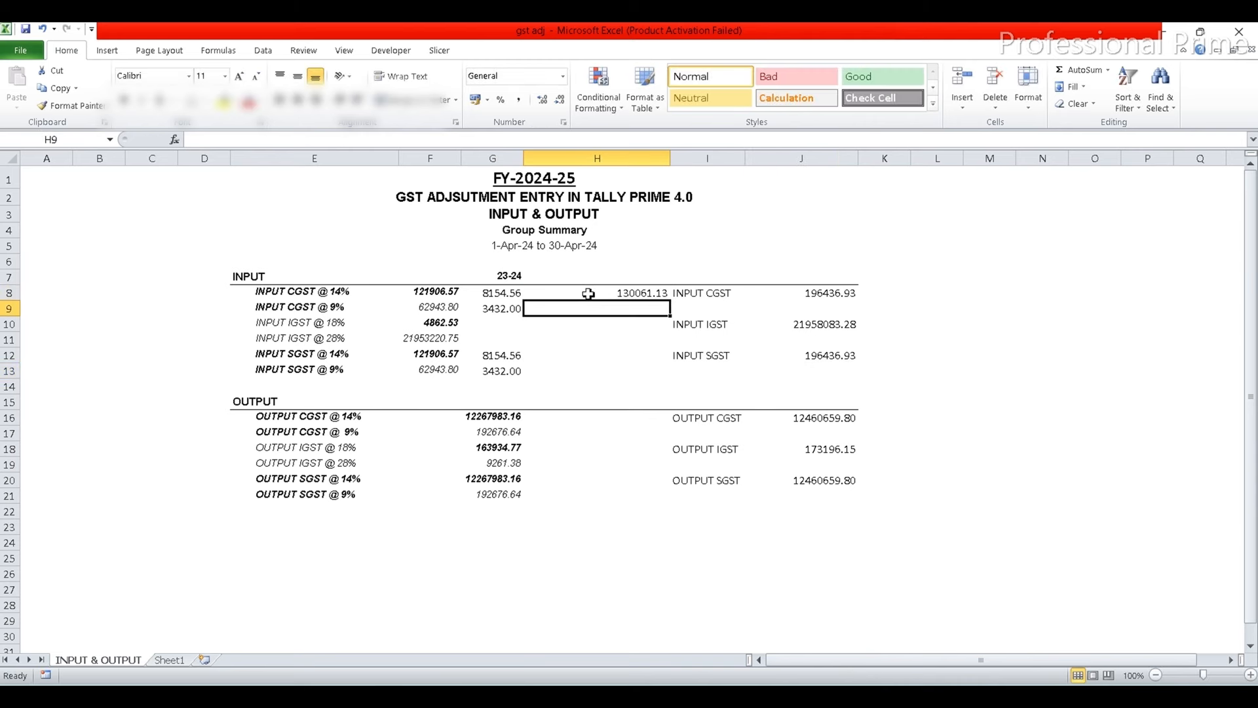
- Enter a formula in H9 adding F9 and G9 for INPUT CGST @ 9%
type("=")
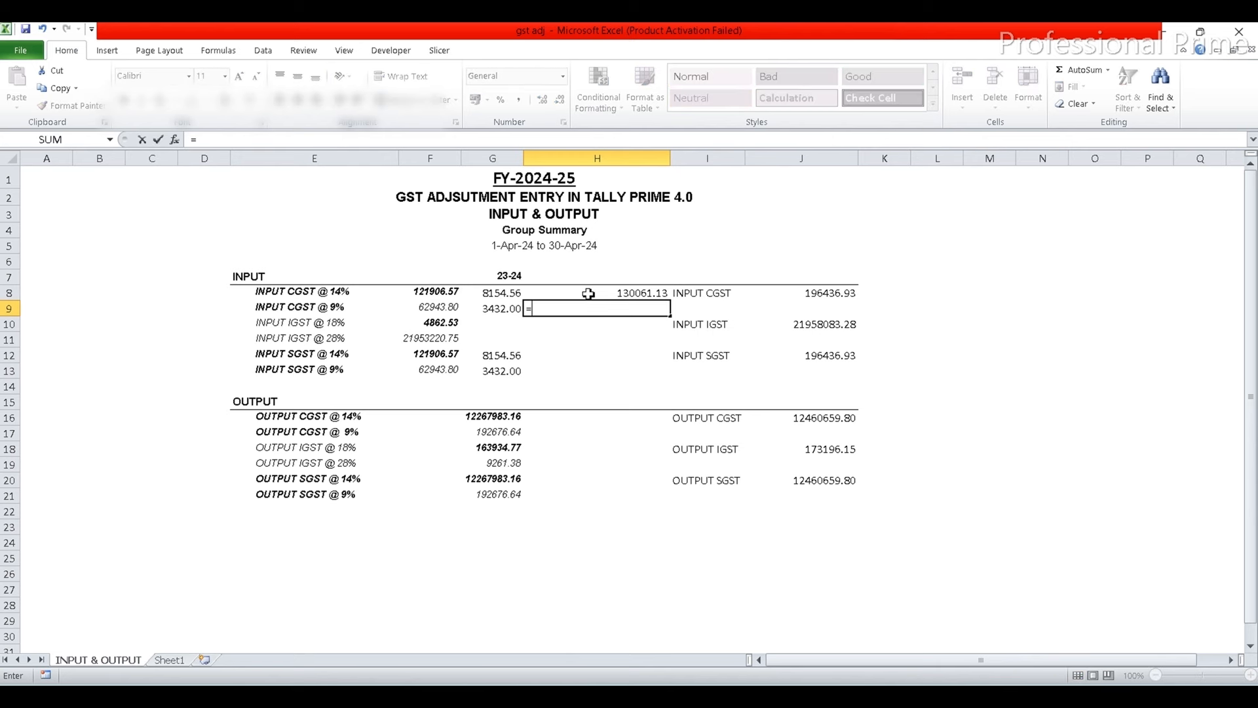
key("Left")
key("Left")
type("+")
key("Left")
key("Return")
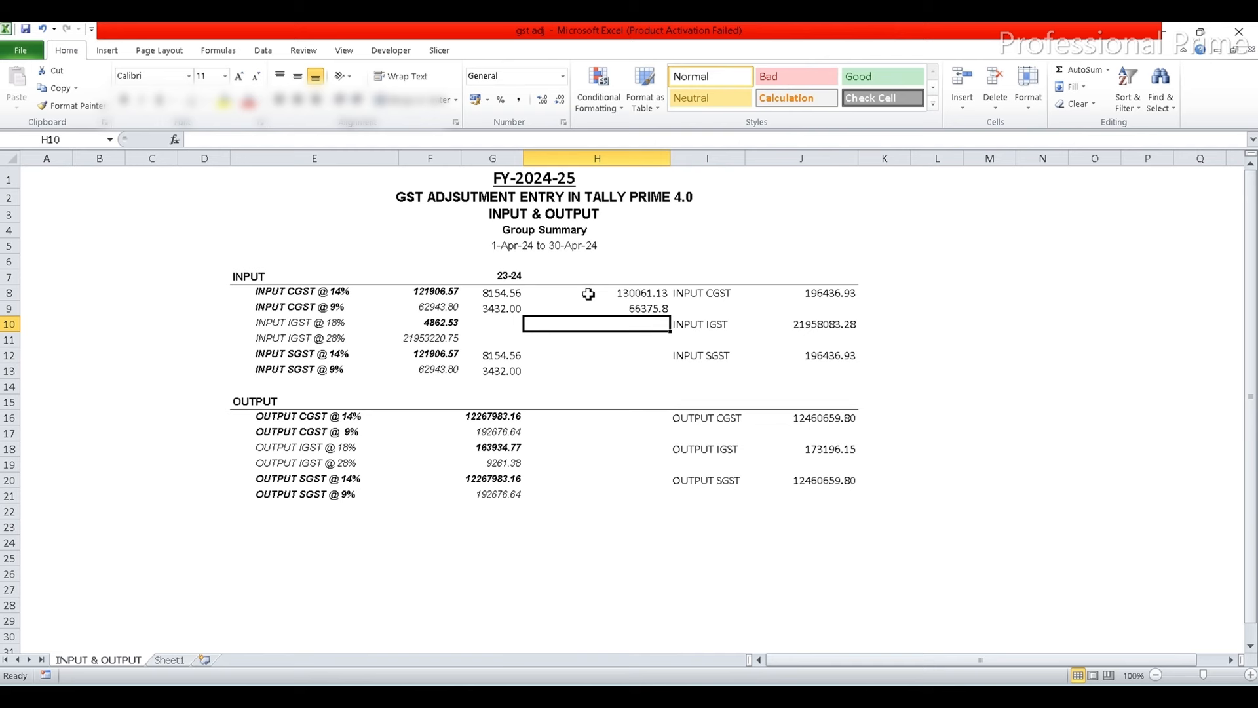
- Enter formulas in H10 and H11 referencing F10 and F11 for INPUT IGST @ 18% and @ 28%
type("=")
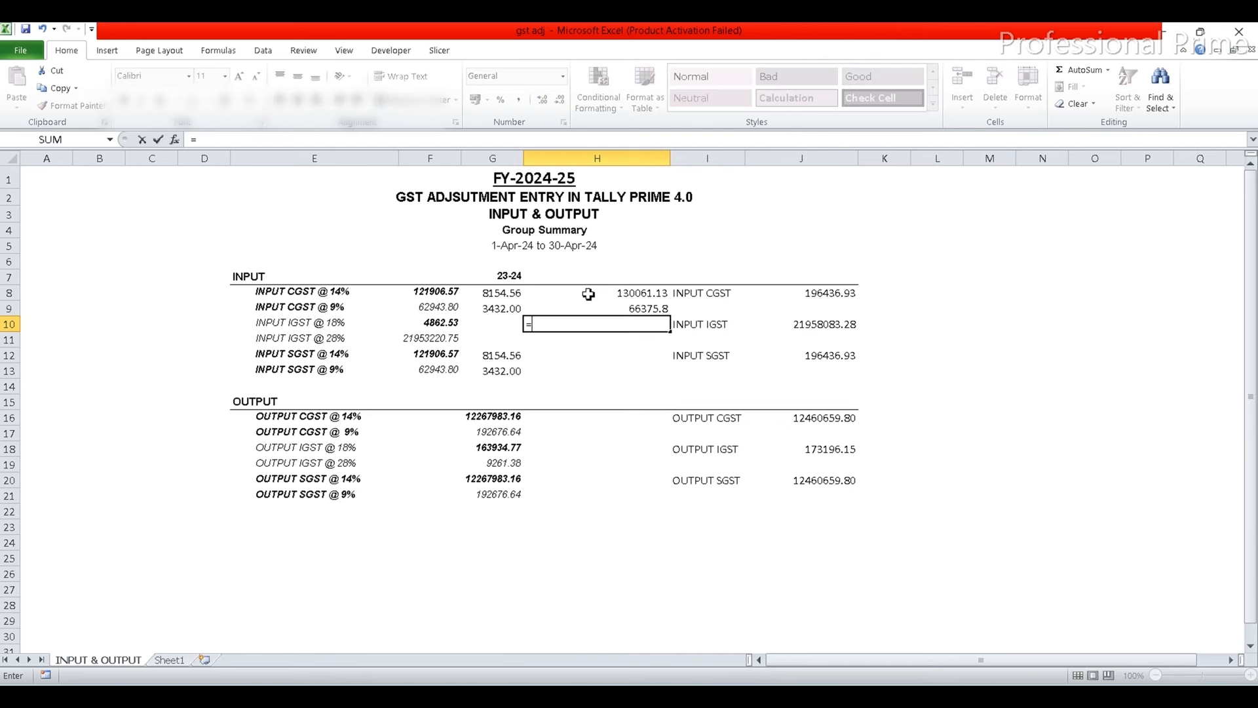
left_click(421, 323)
key("Return")
type("=")
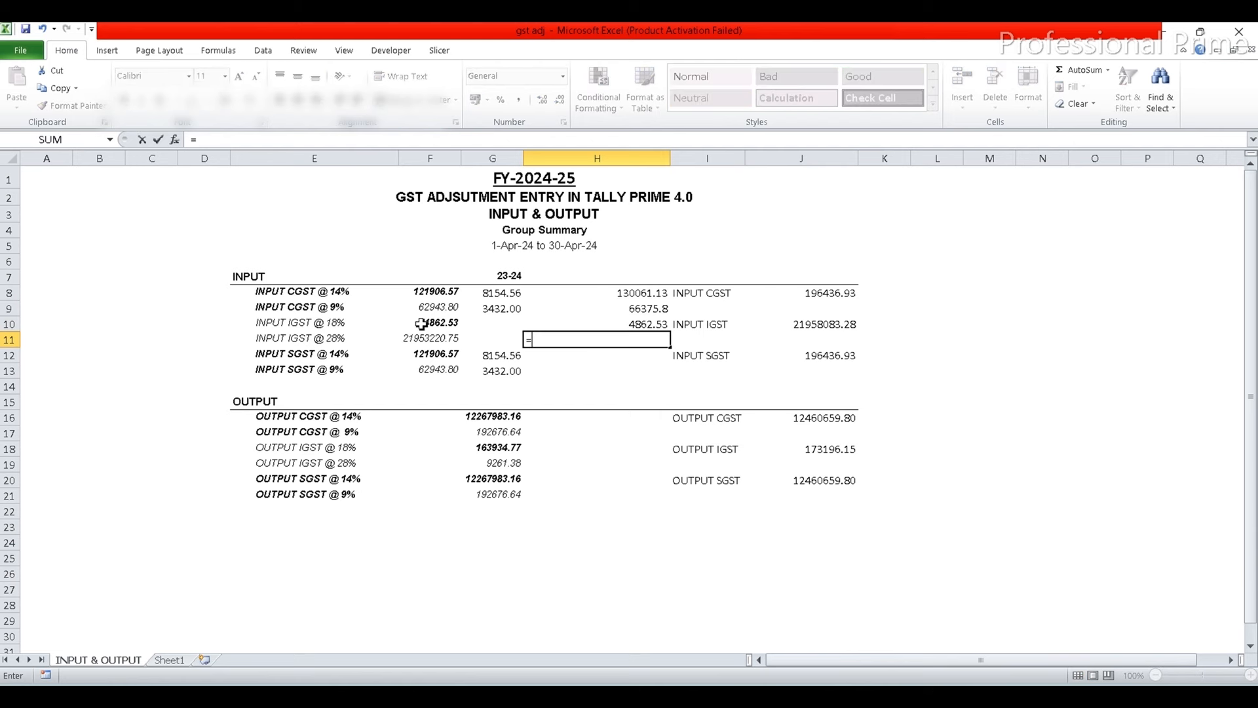
key("Left")
key("Left")
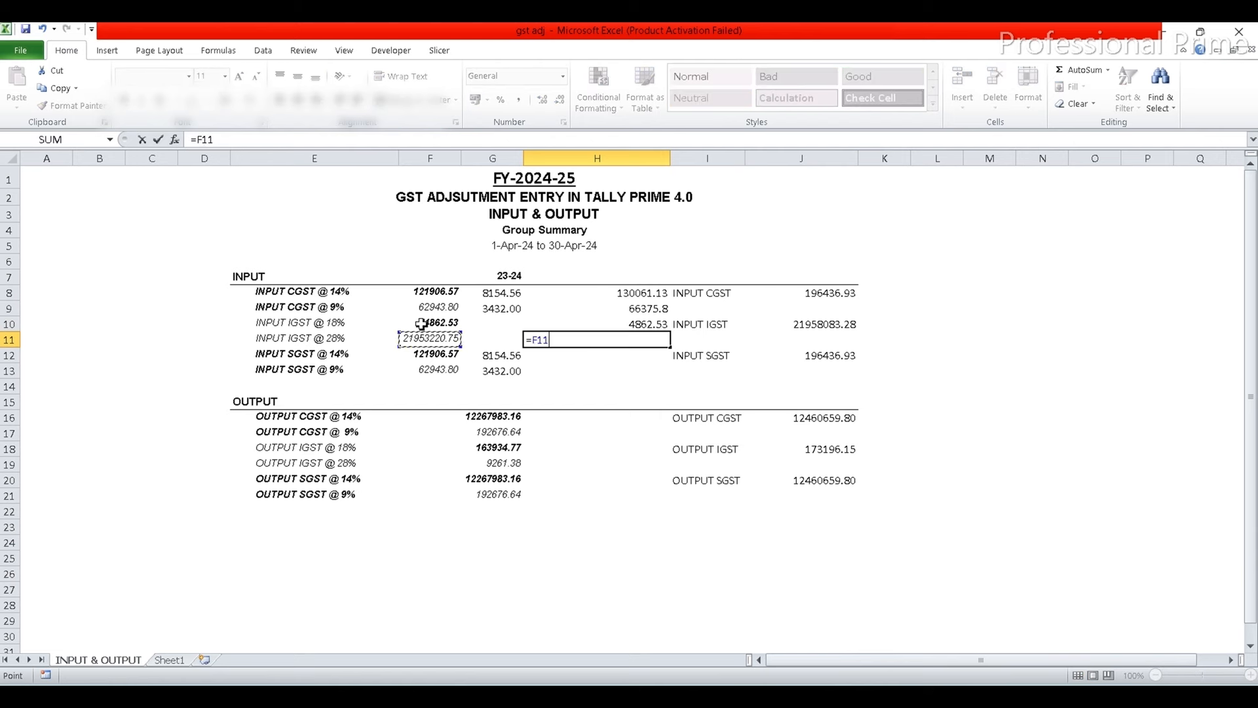
key("Return")
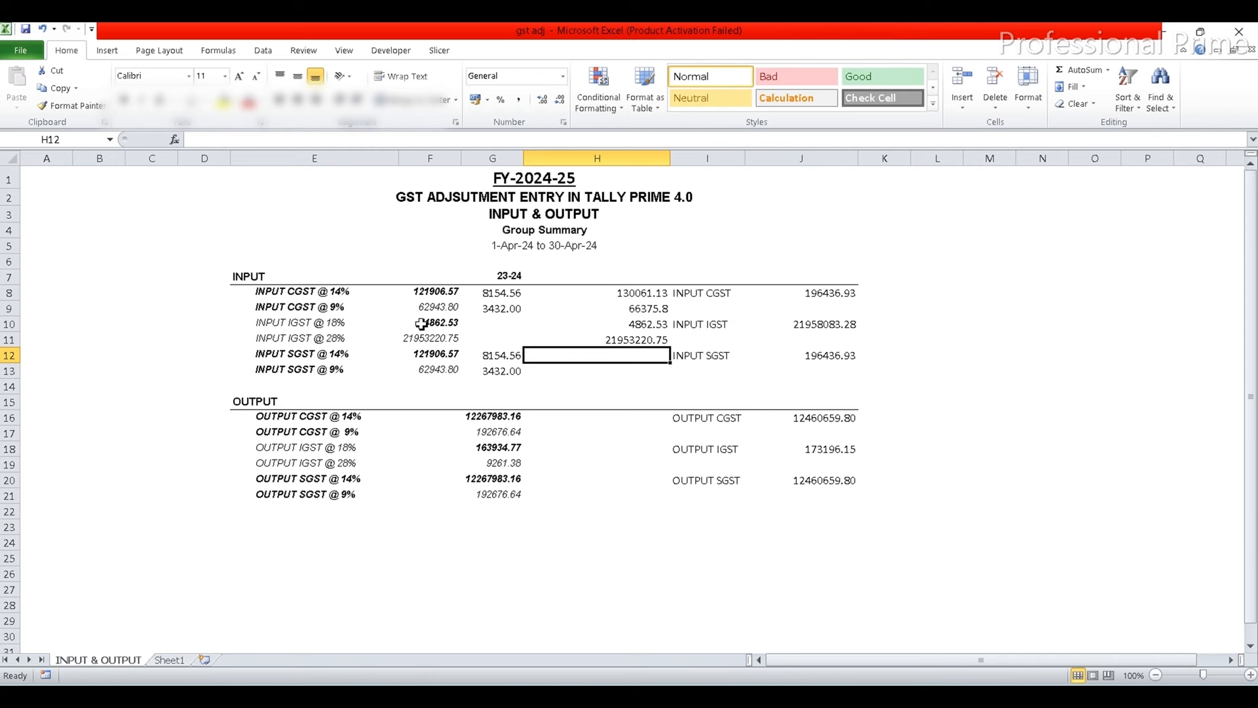
- Enter a formula in H12 adding F12 and G12 for INPUT SGST @ 14%
type("=")
key("Left")
key("Left")
type("+")
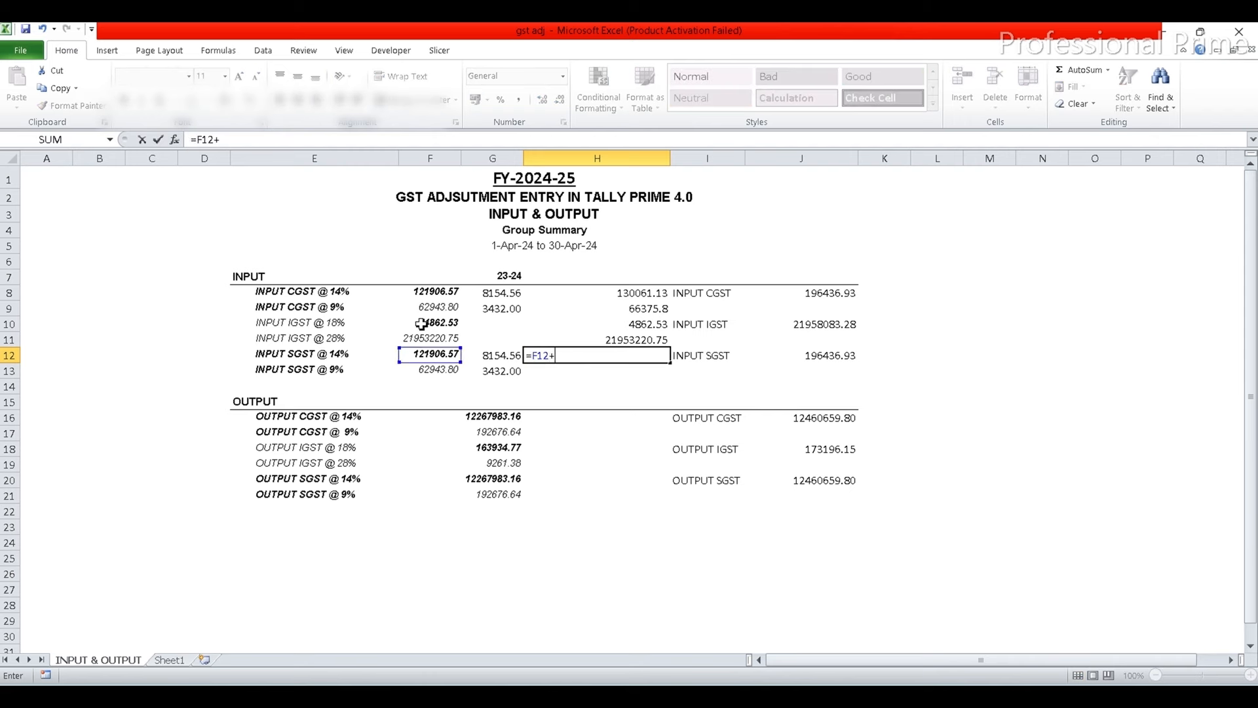
key("Left")
key("Return")
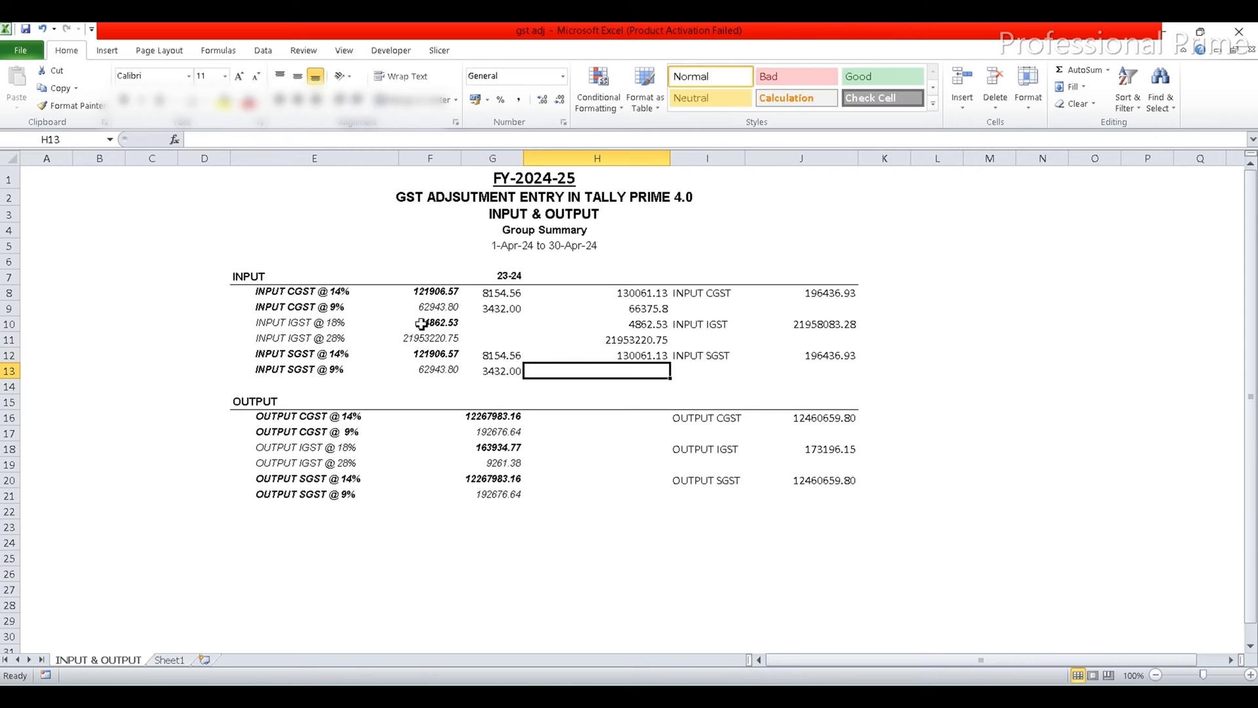
- Enter a formula in H13 adding F13 and G13 for INPUT SGST @ 9%
type("=")
key("Left")
key("Left")
type("+")
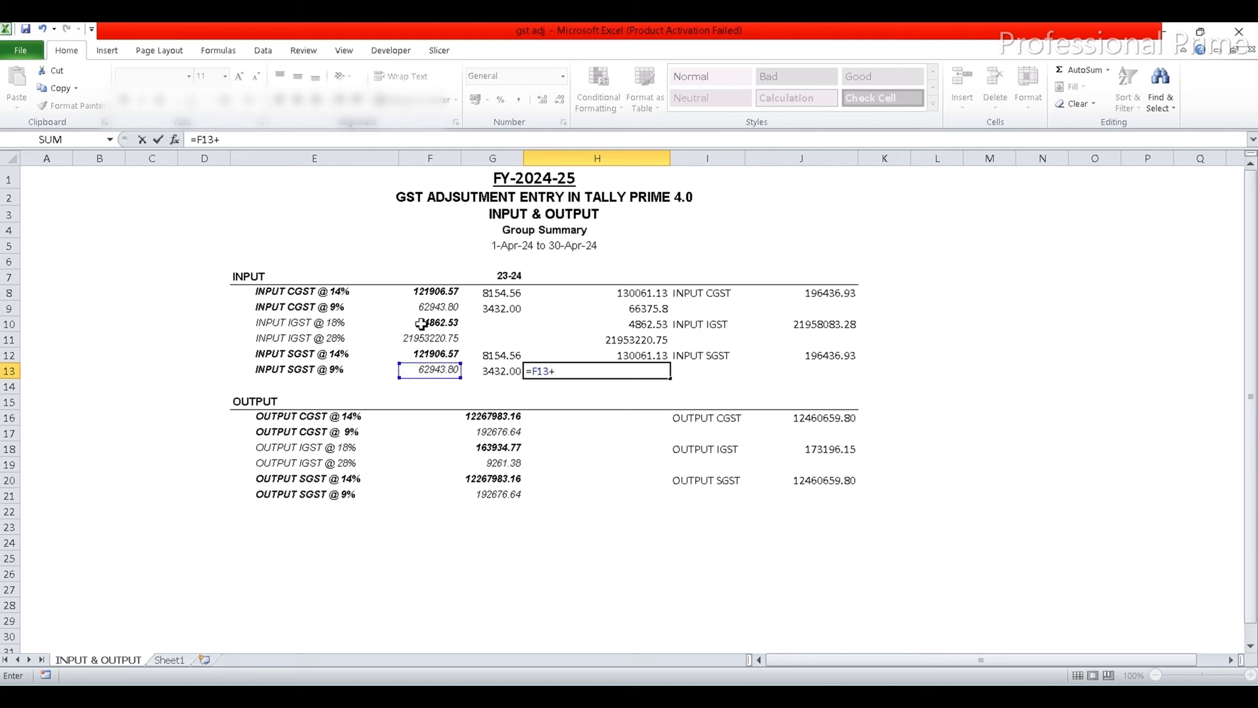
key("Left")
key("Return")
- Compare the sum of H8 and H9 with the INPUT CGST total in J8
key("Up")
key("Up")
key("Up")
key("Up")
key("Up")
key("Up")
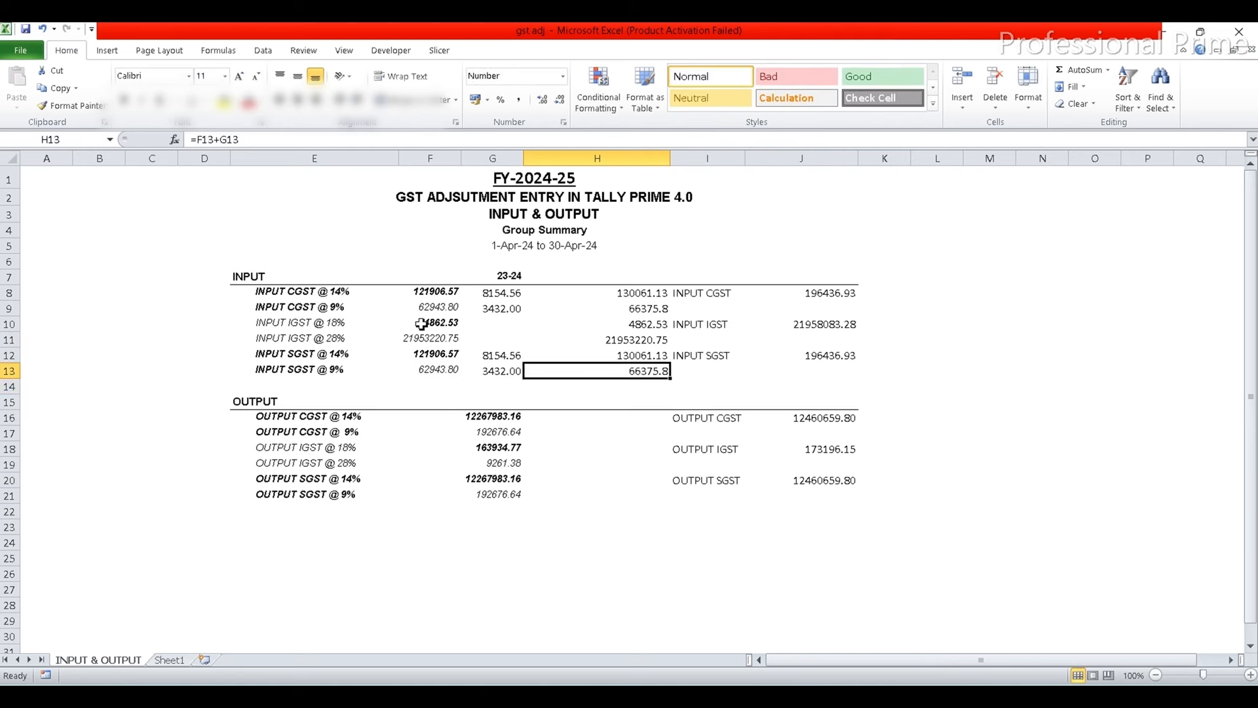
key("shift+Down")
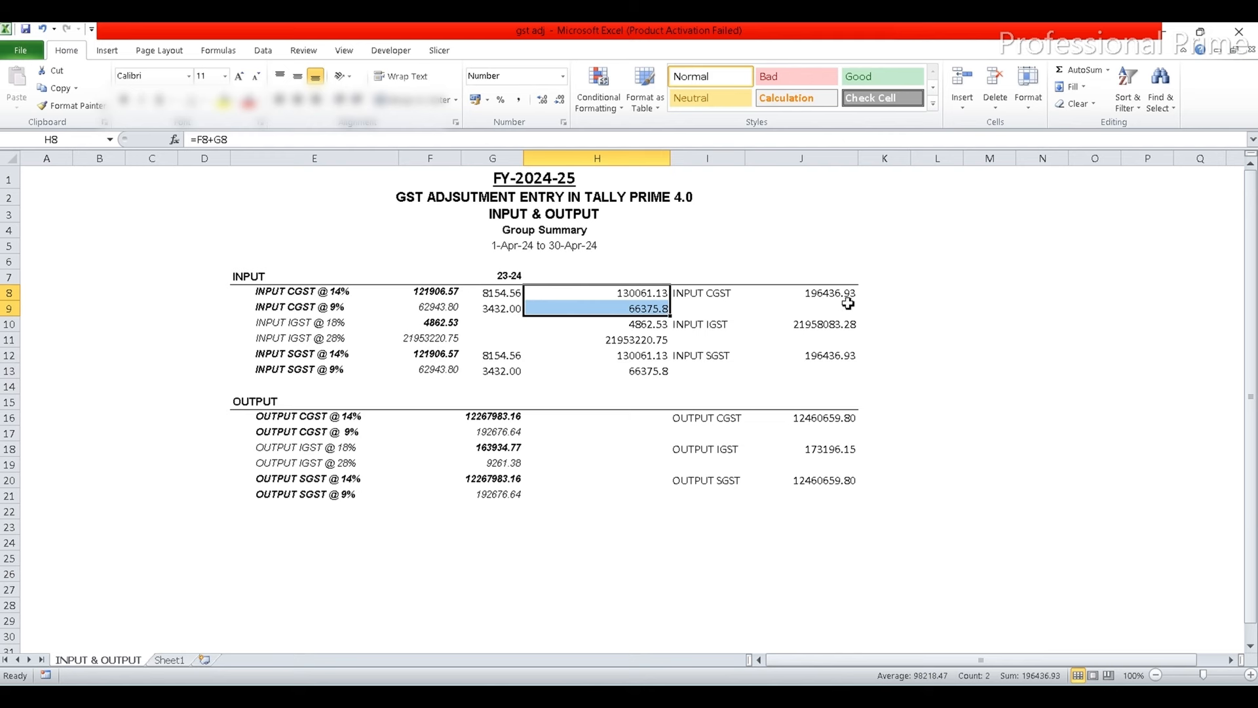
left_click(897, 330)
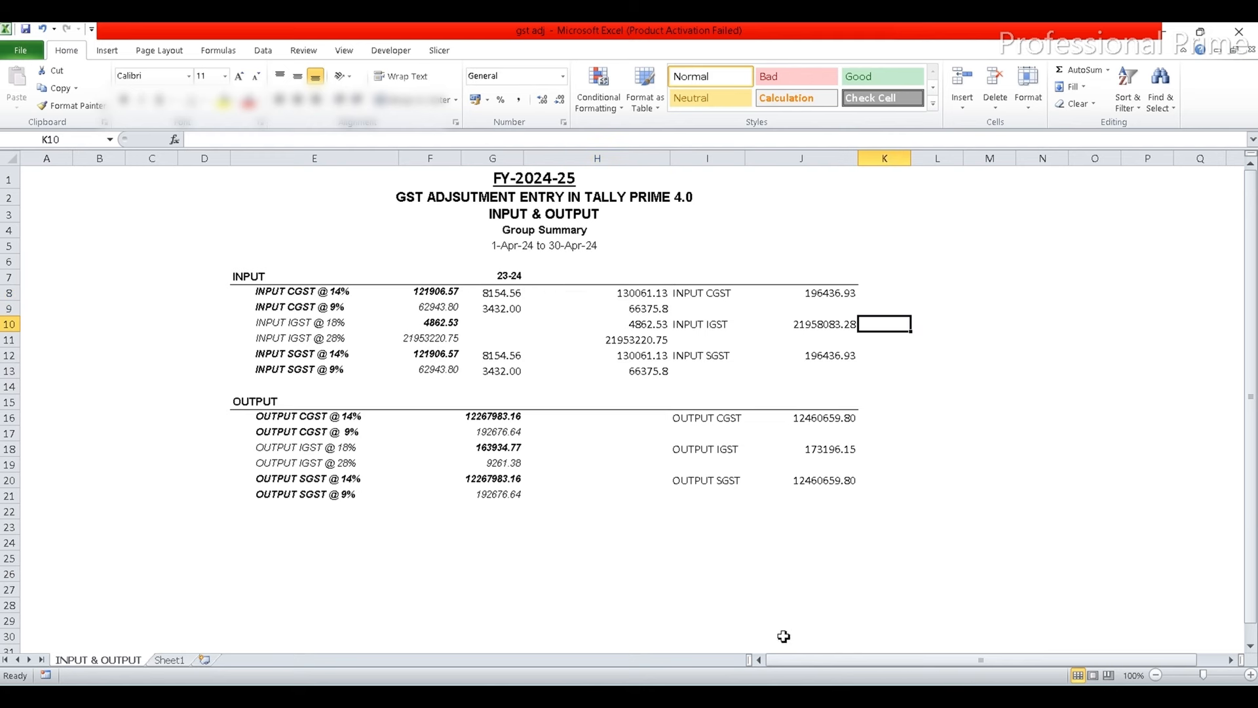
- Switch to TallyPrime and choose INPUT CGST as the debit ledger of the new journal voucher
left_click(780, 695)
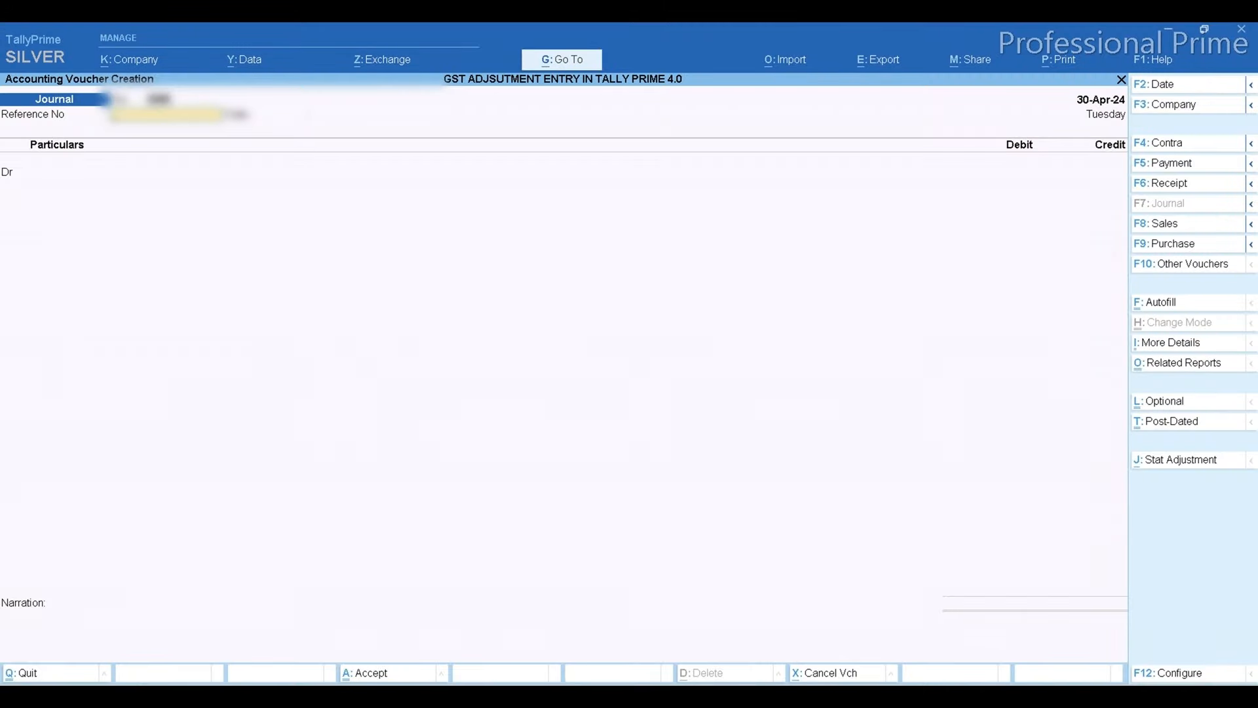
key("Return")
key("Return")
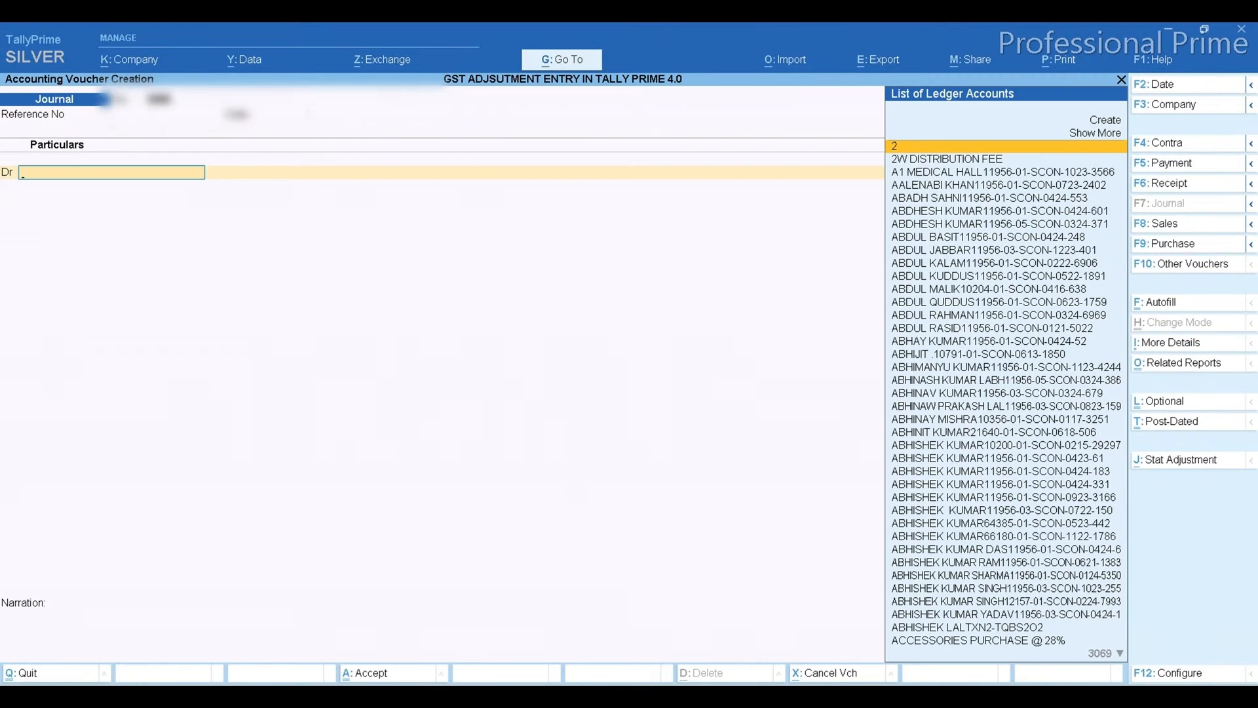
key("alt+Tab")
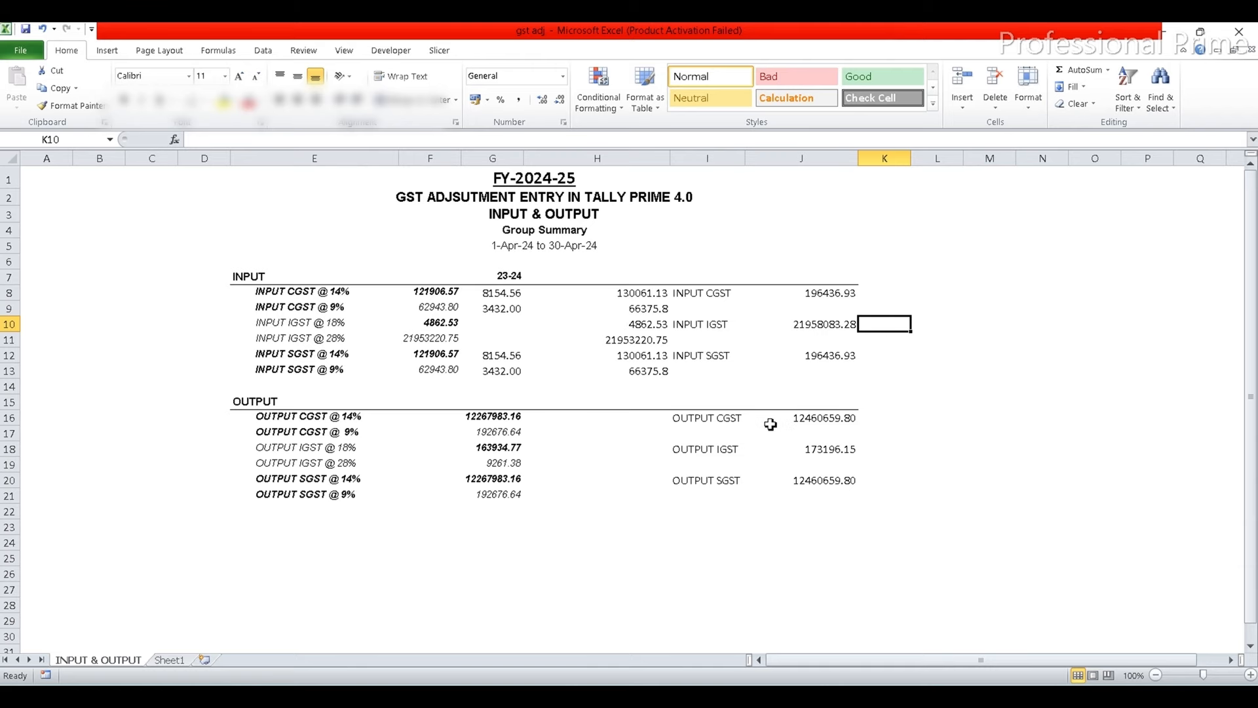
key("alt+Tab")
type("I")
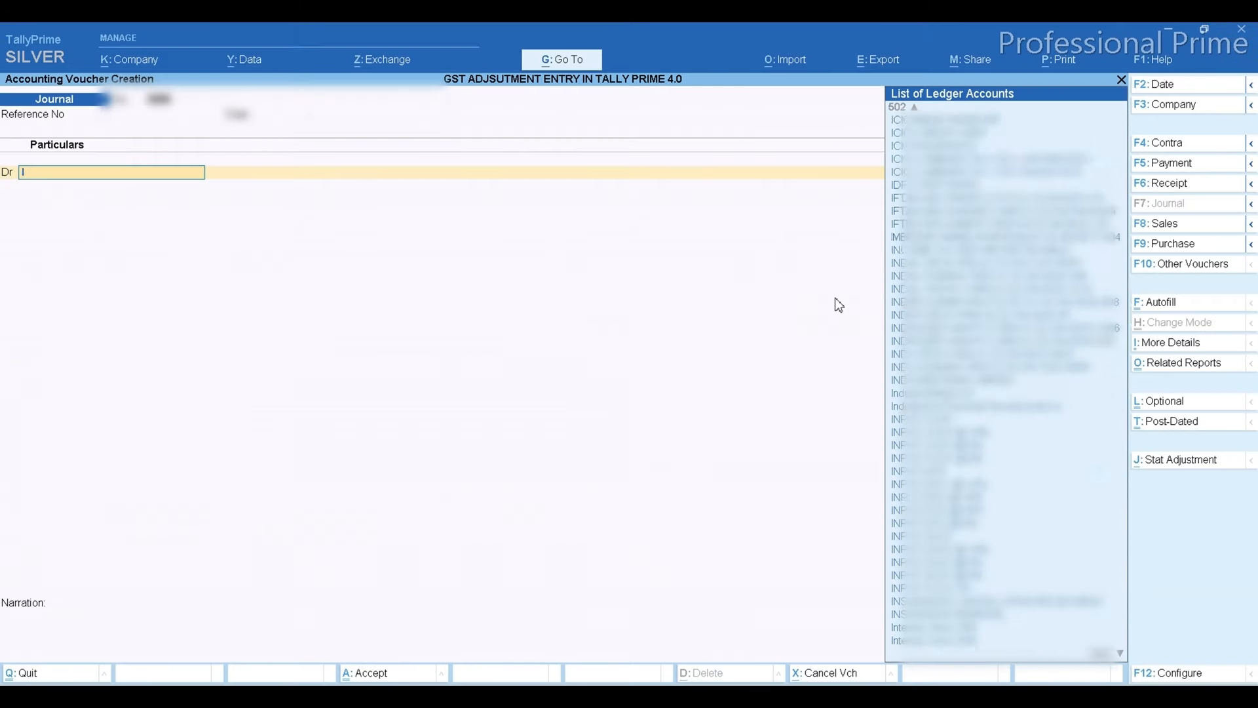
type("NPUT")
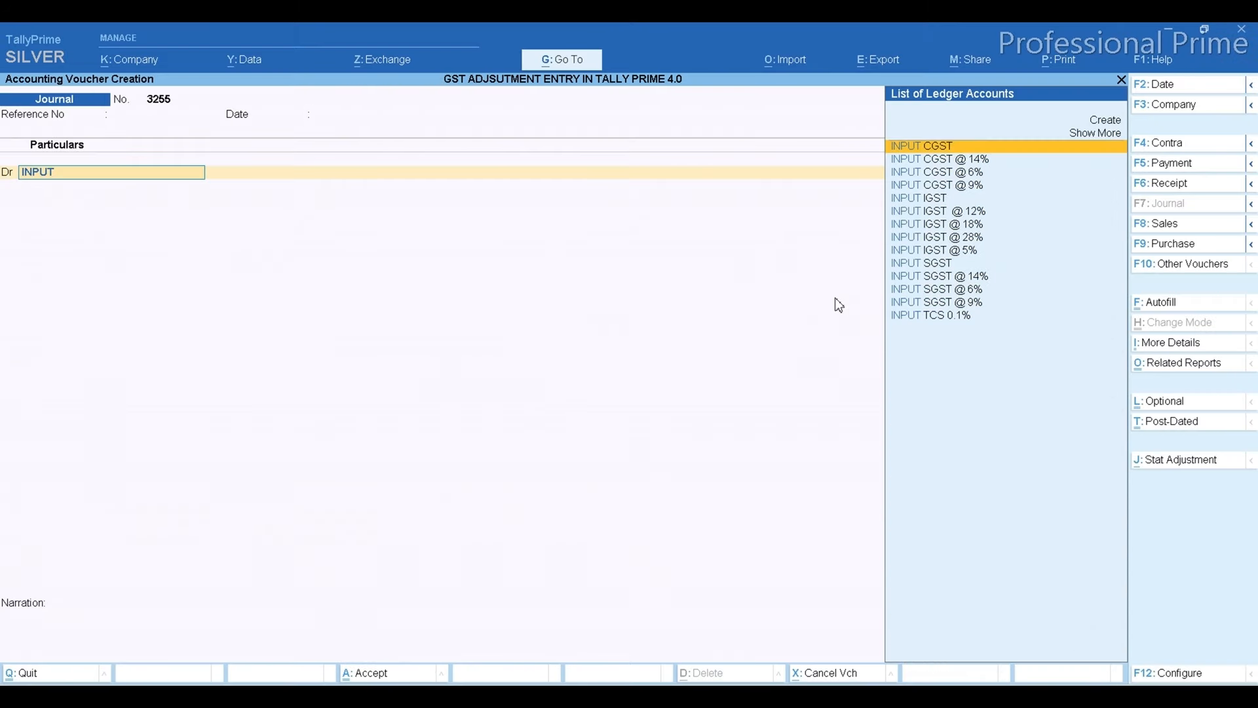
key("Return")
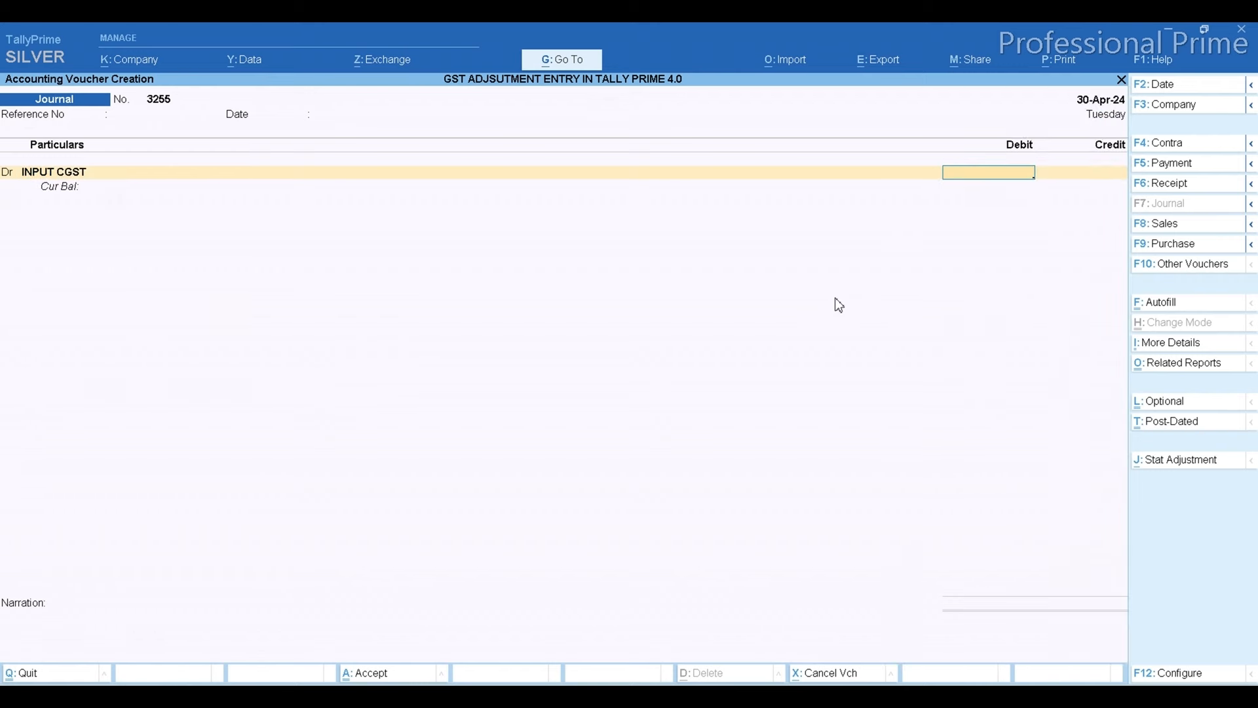
- Open the INPUT CGST ledger master from the voucher to examine its group and tax type, and return to the debit amount
key("BackSpace")
key("ctrl+Return")
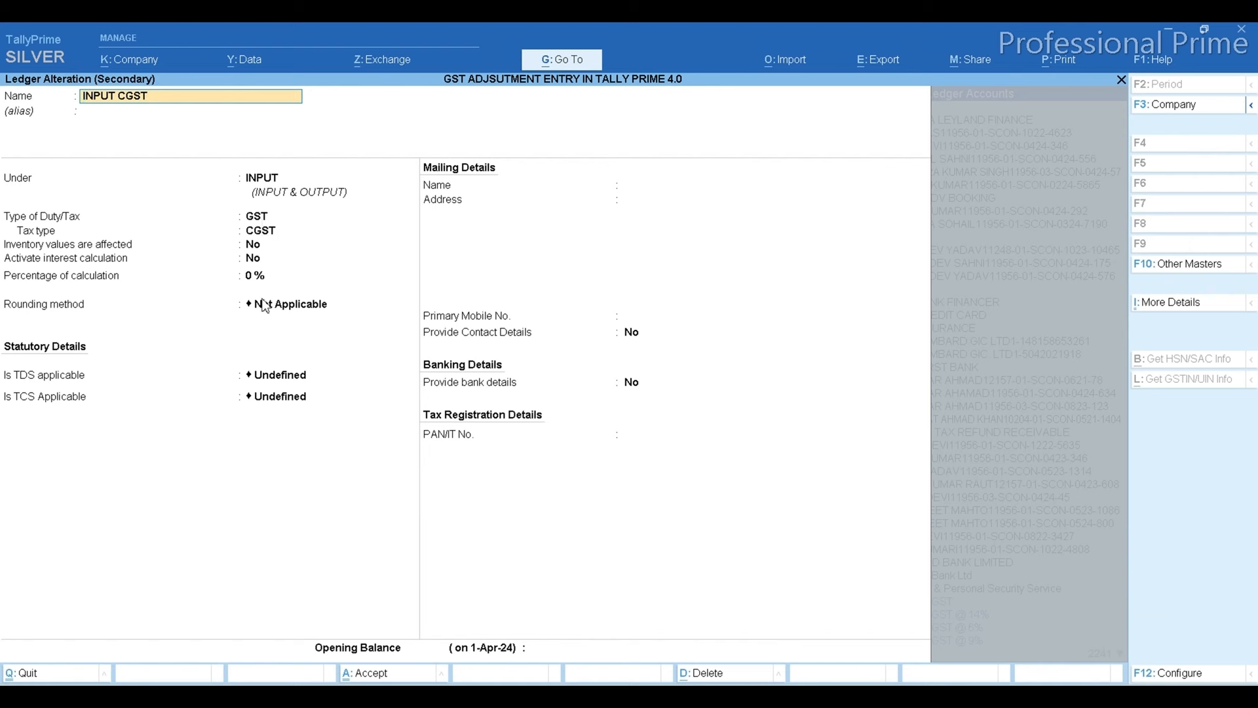
key("BackSpace")
key("Escape")
key("Return")
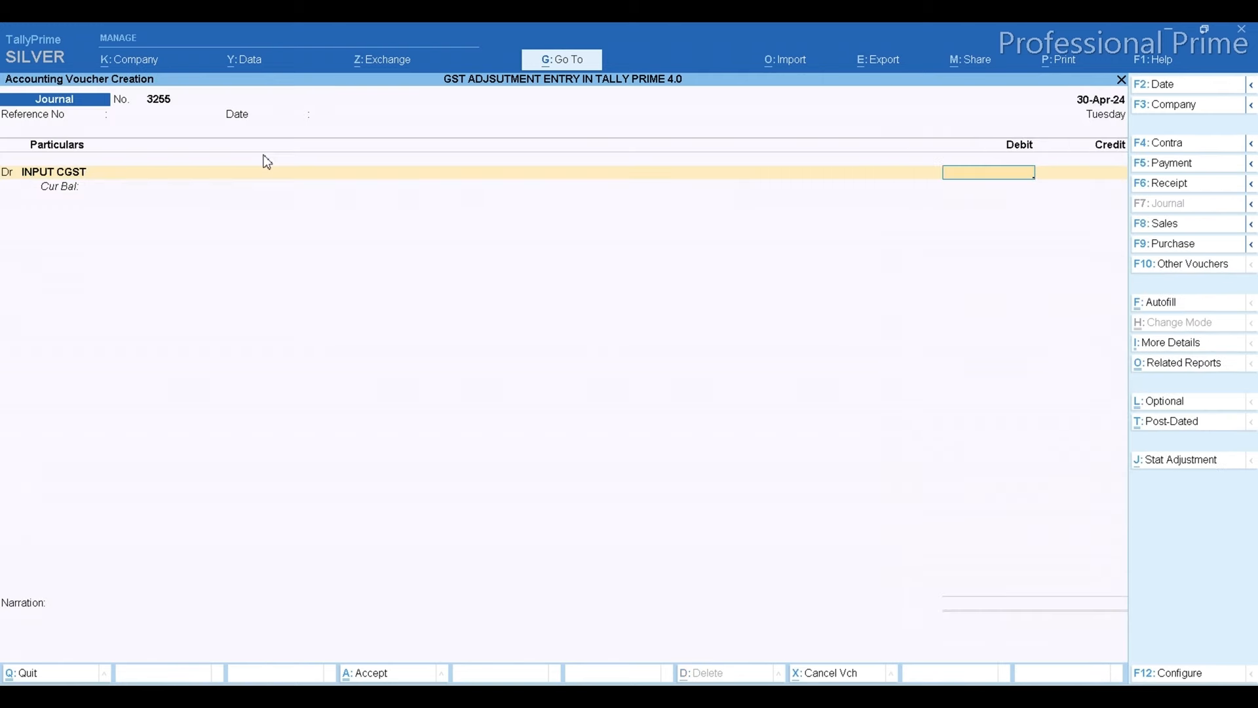
- Copy the INPUT CGST total from J8 in Excel and enter it as the debit amount, 196436.93, in the TallyPrime journal
key("alt+Tab")
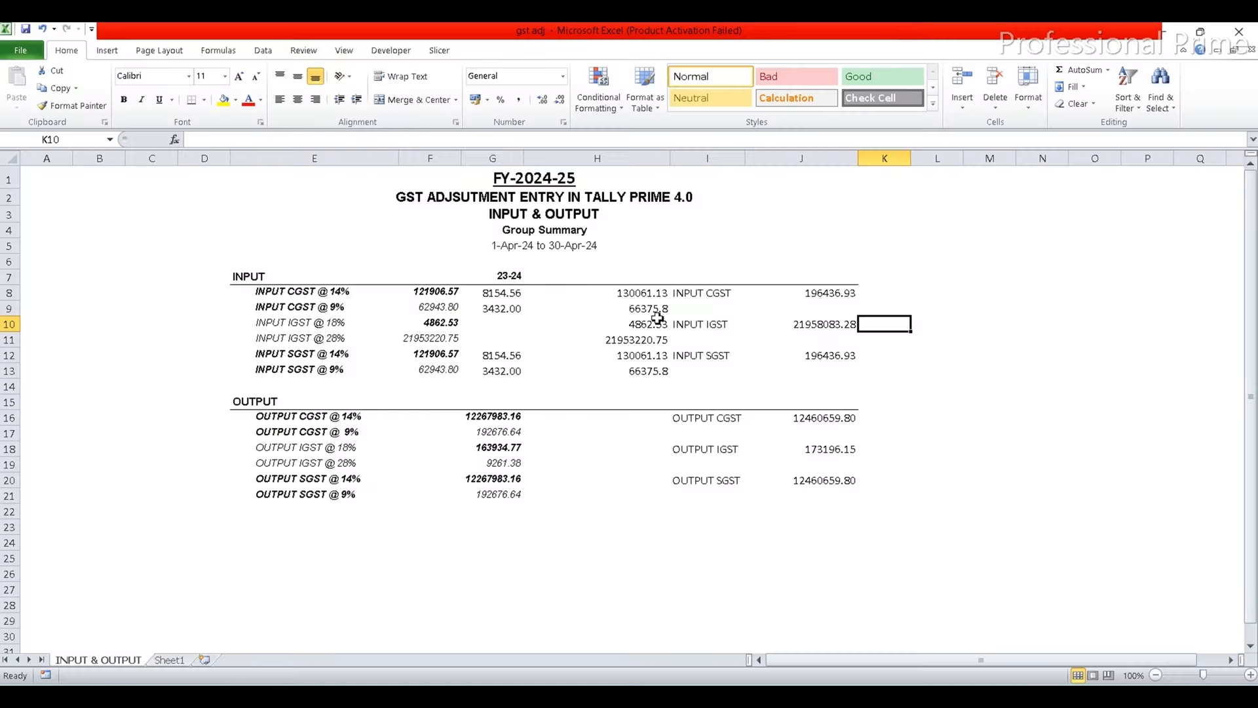
left_click(829, 293)
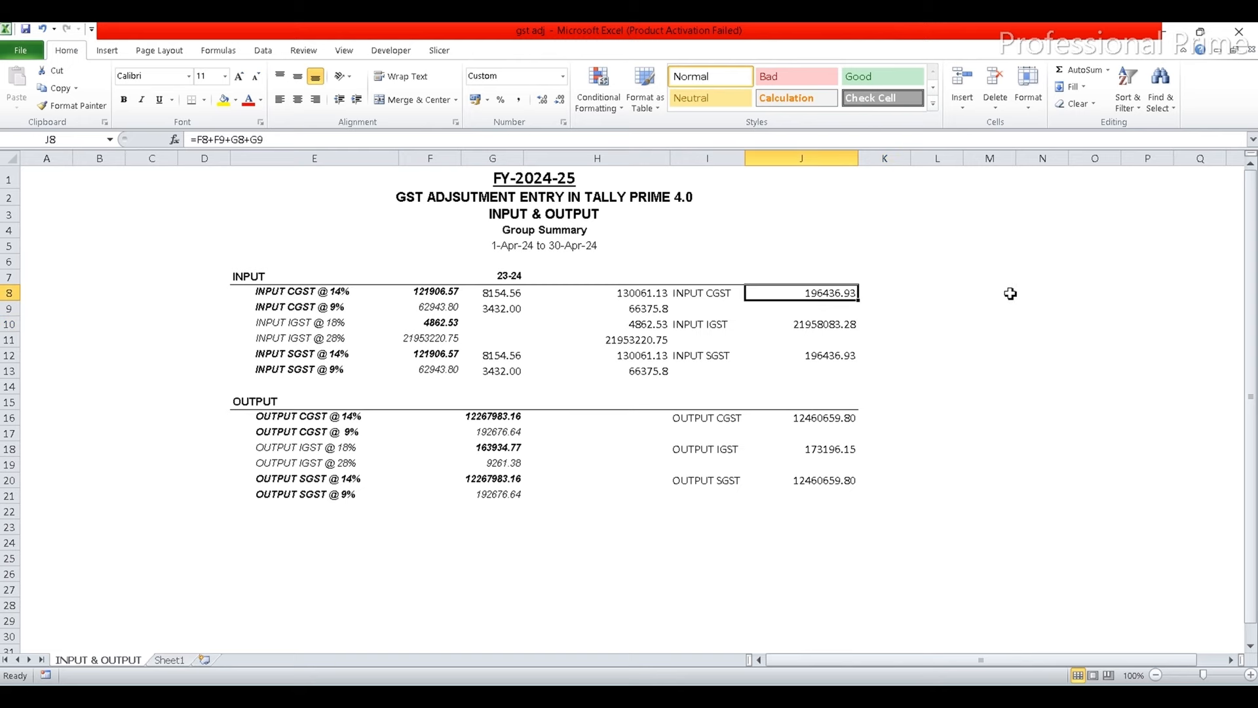
key("ctrl+c")
key("alt+Tab")
key("ctrl+alt+v")
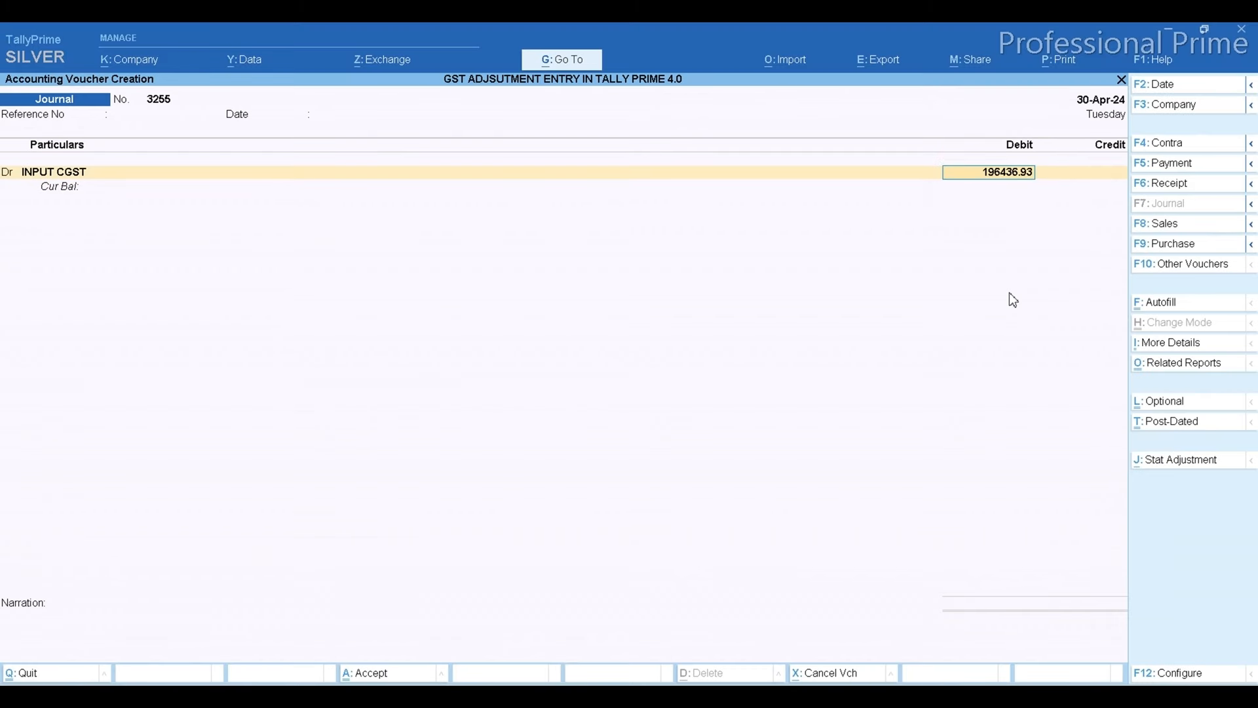
key("Return")
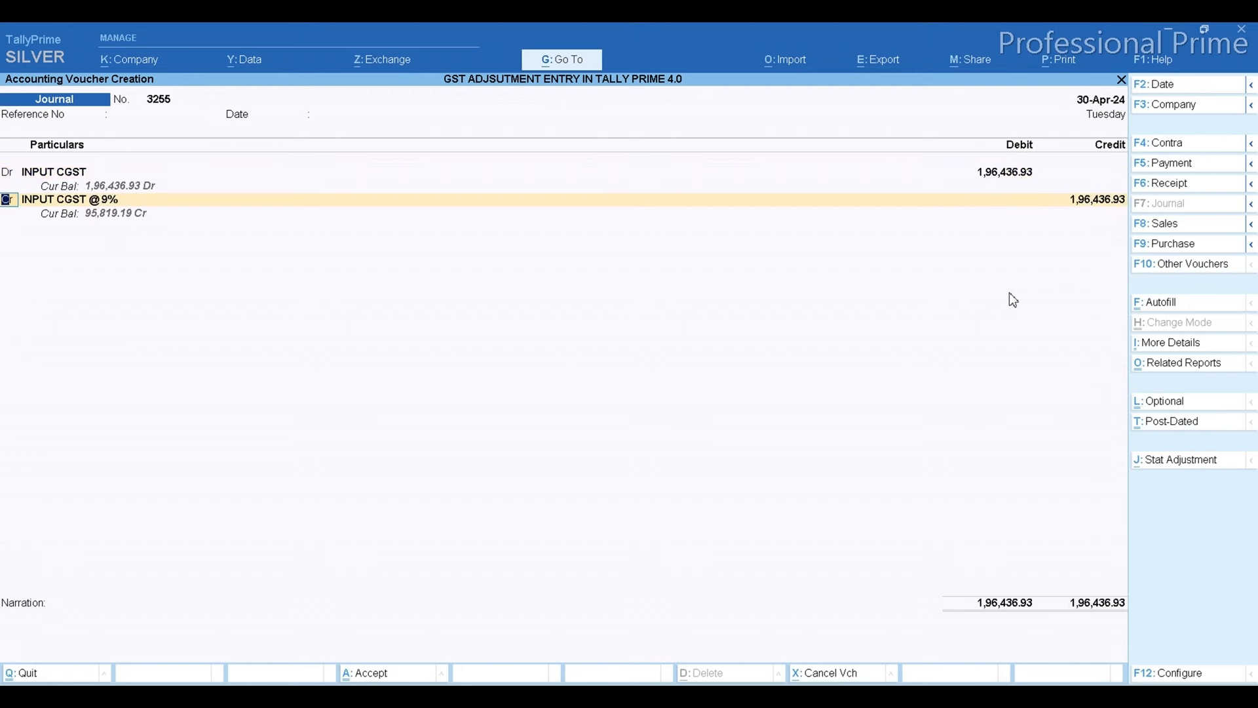
- Change the credit ledger of the journal to INPUT CGST @ 14%
key("Return")
key("Up")
key("Up")
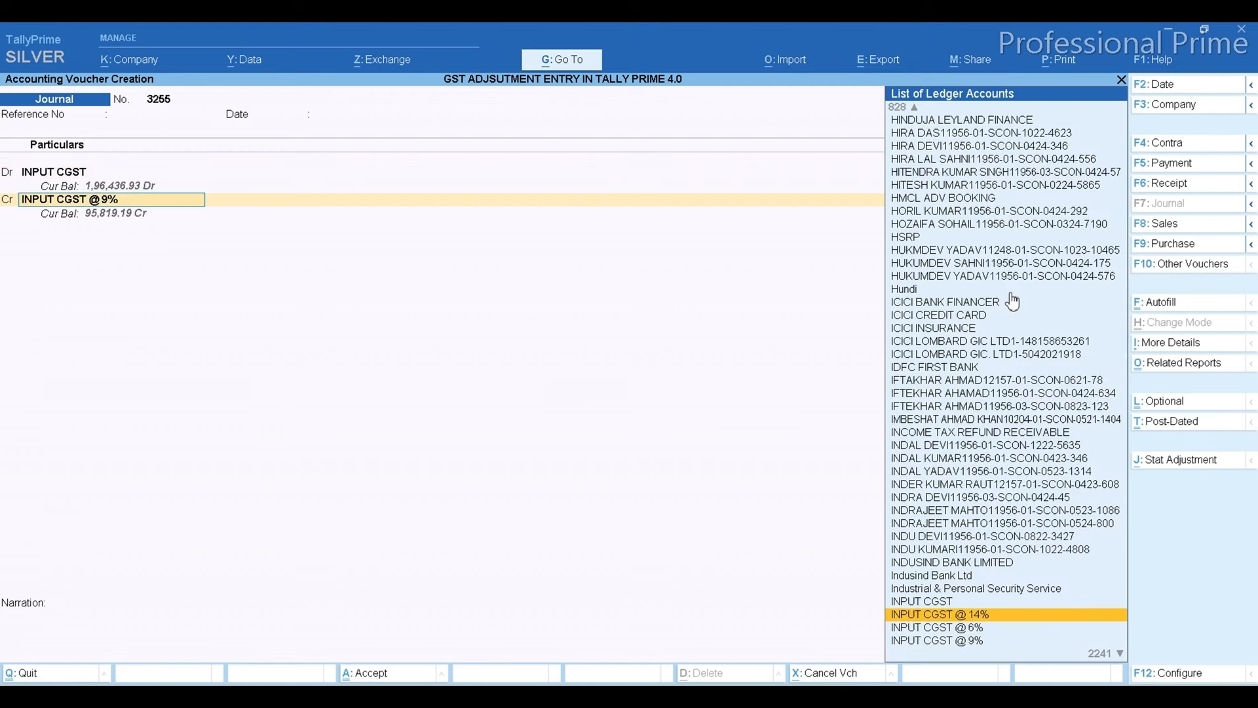
key("Return")
- Look up the H8 amount in Excel and set the INPUT CGST @ 14% credit in TallyPrime to 130061.13
key("alt+Tab")
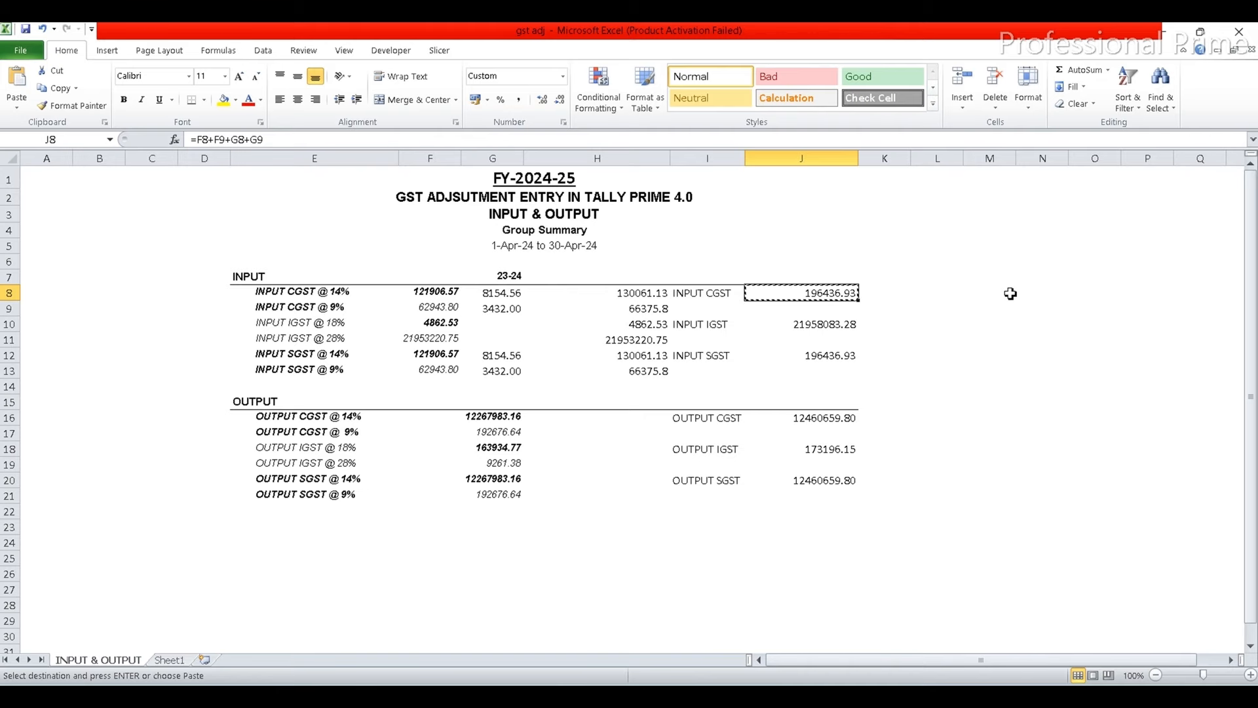
key("Left")
key("Left")
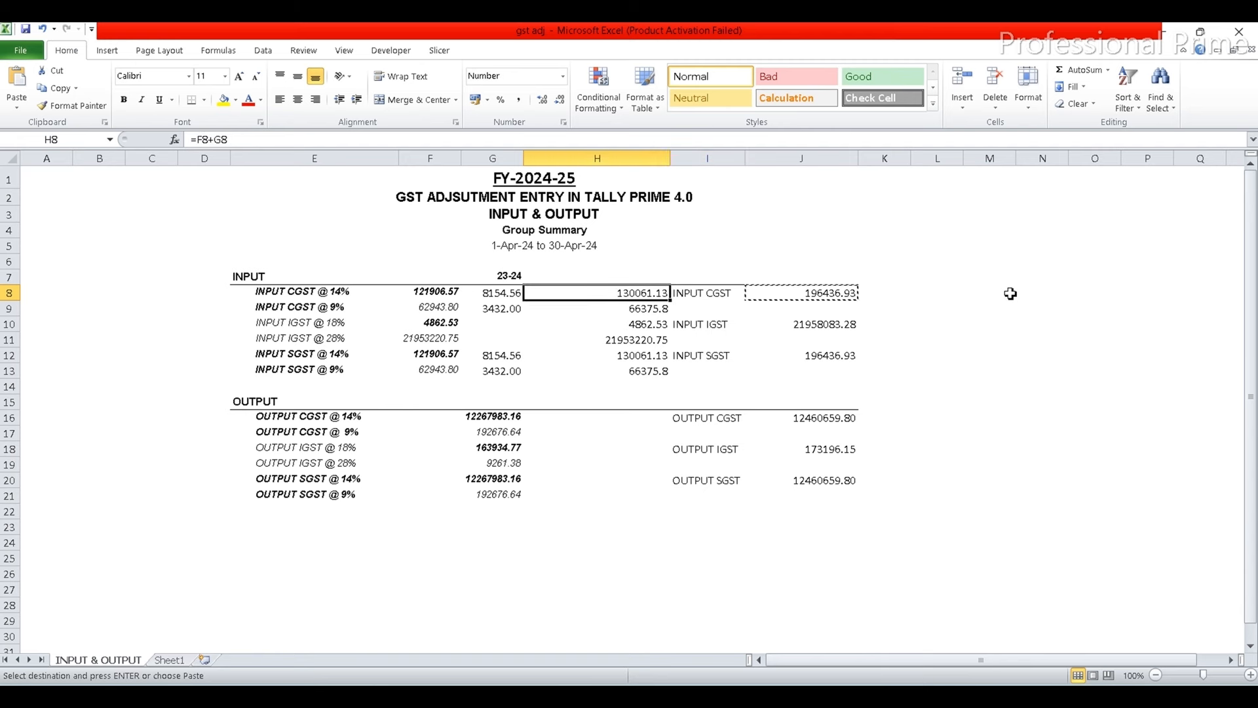
key("Escape")
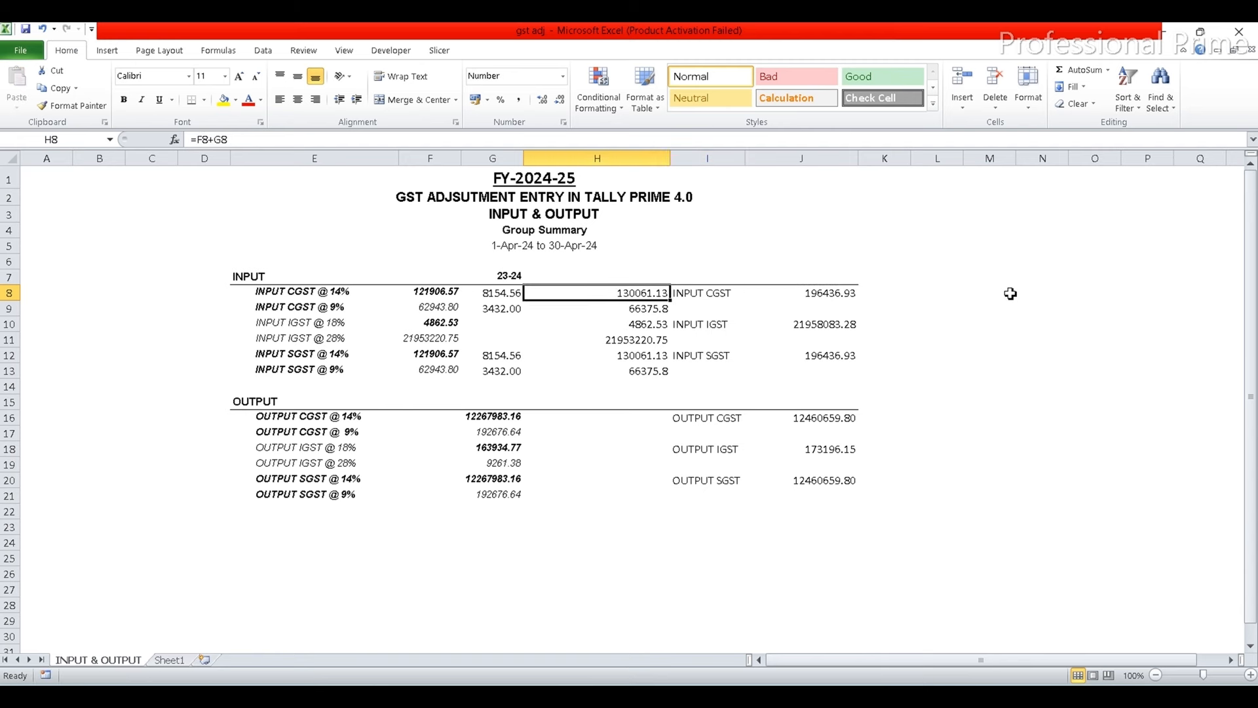
key("alt+Tab")
type("1300")
key("alt+Tab")
key("alt+Tab")
type("61.13")
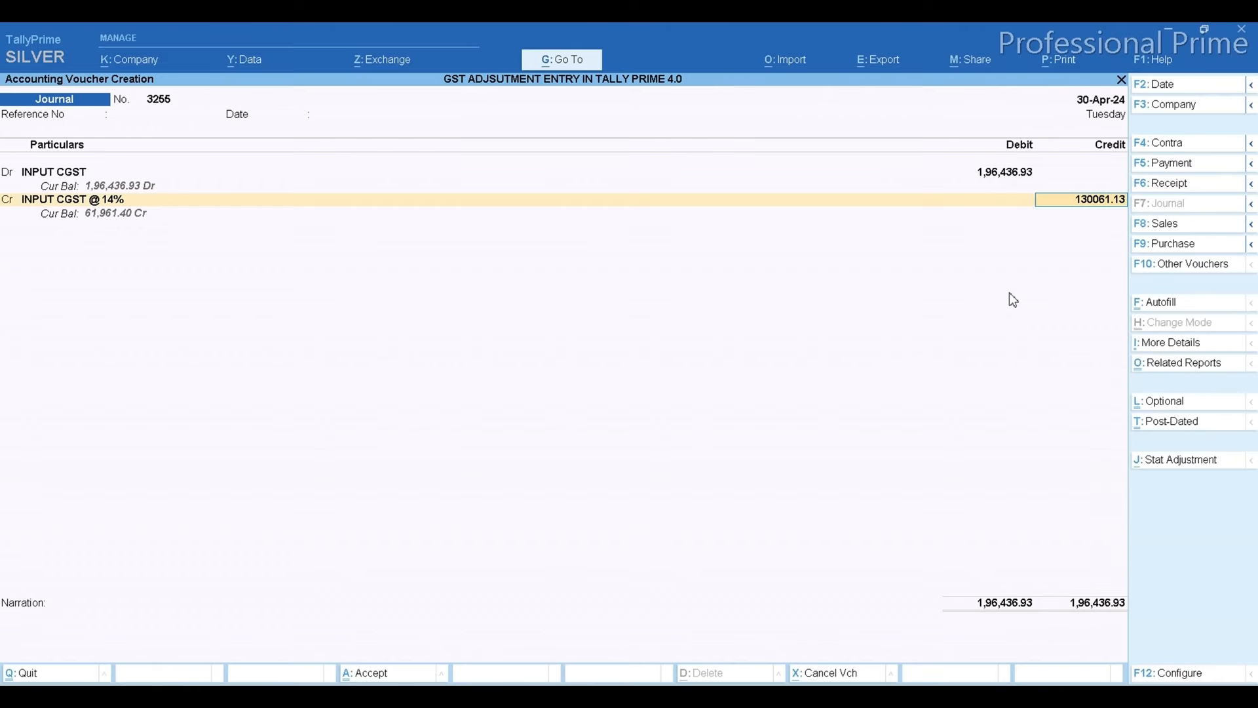
key("Return")
- Credit INPUT CGST @ 9% with the remaining 66,375.80, checking the amount against H9 in Excel
key("Return")
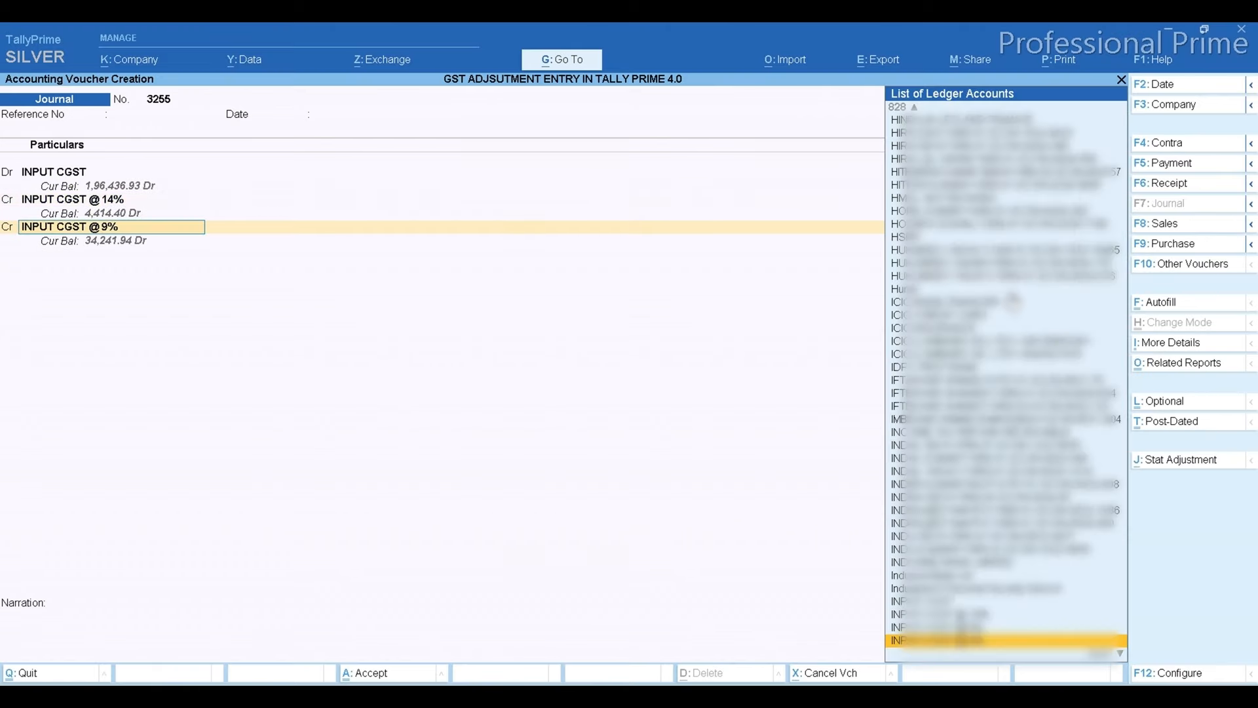
key("Return")
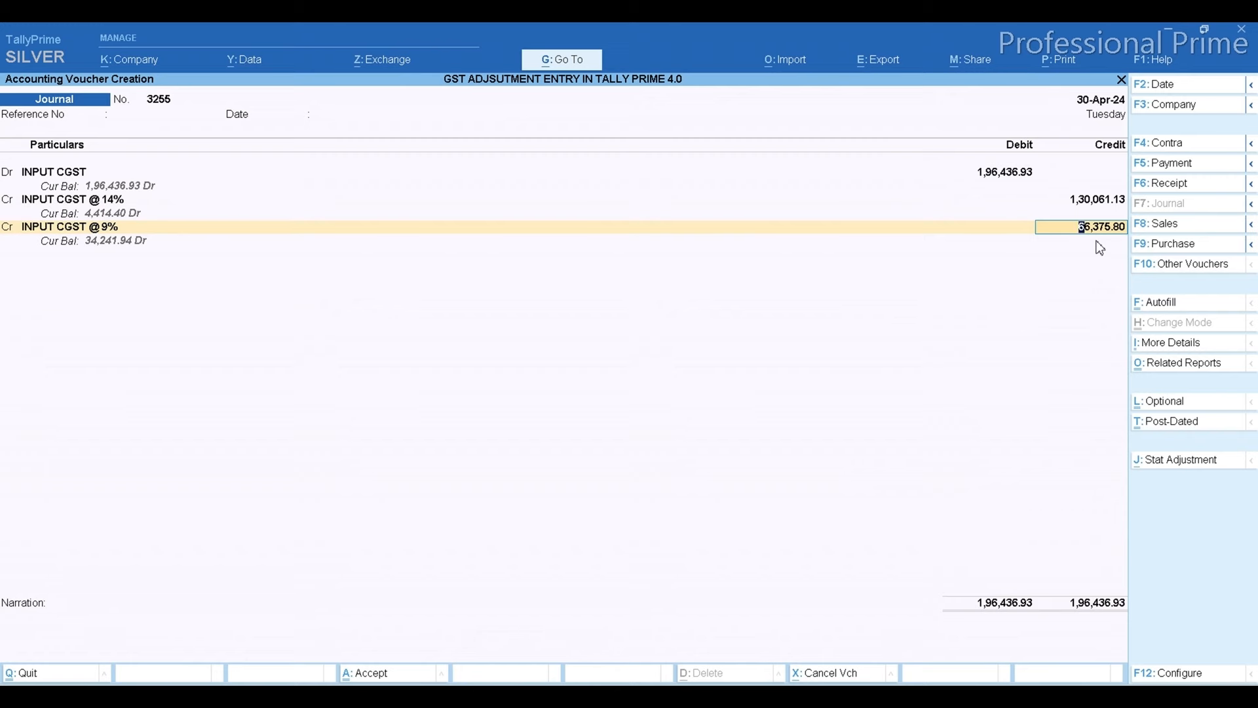
key("alt")
key("alt+Tab")
left_click_drag(521, 345, 655, 341)
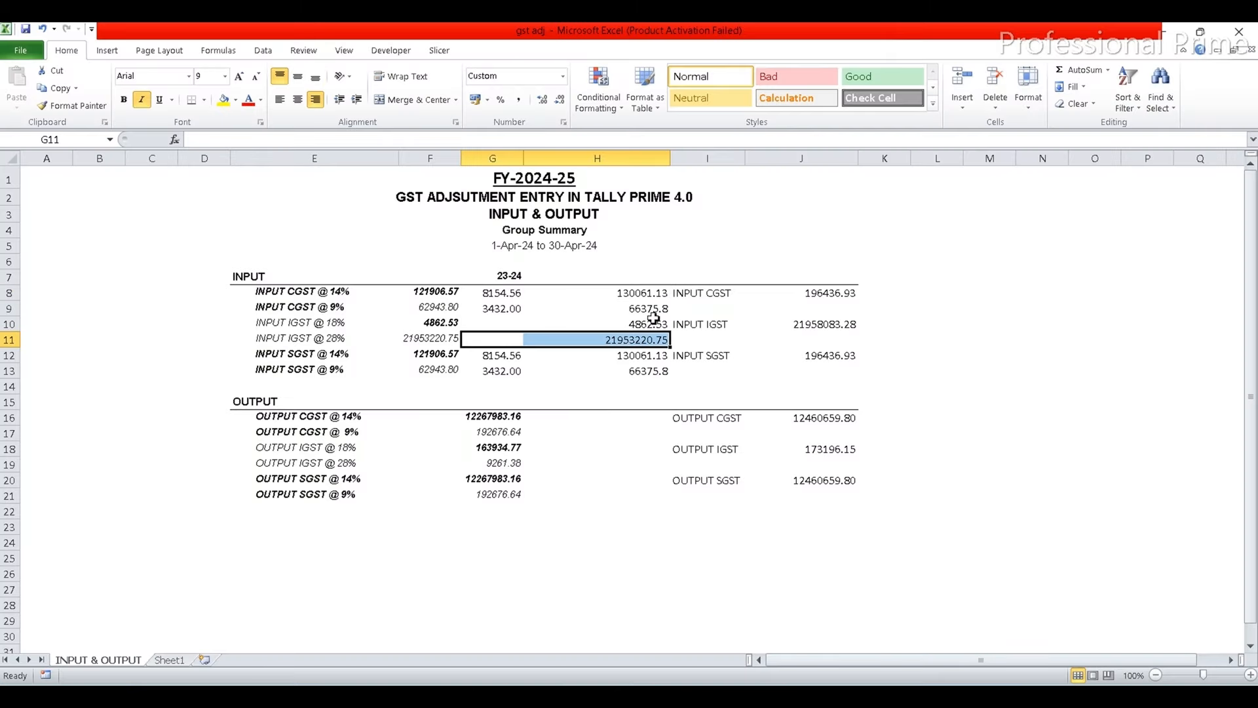
left_click(654, 321)
key("Up")
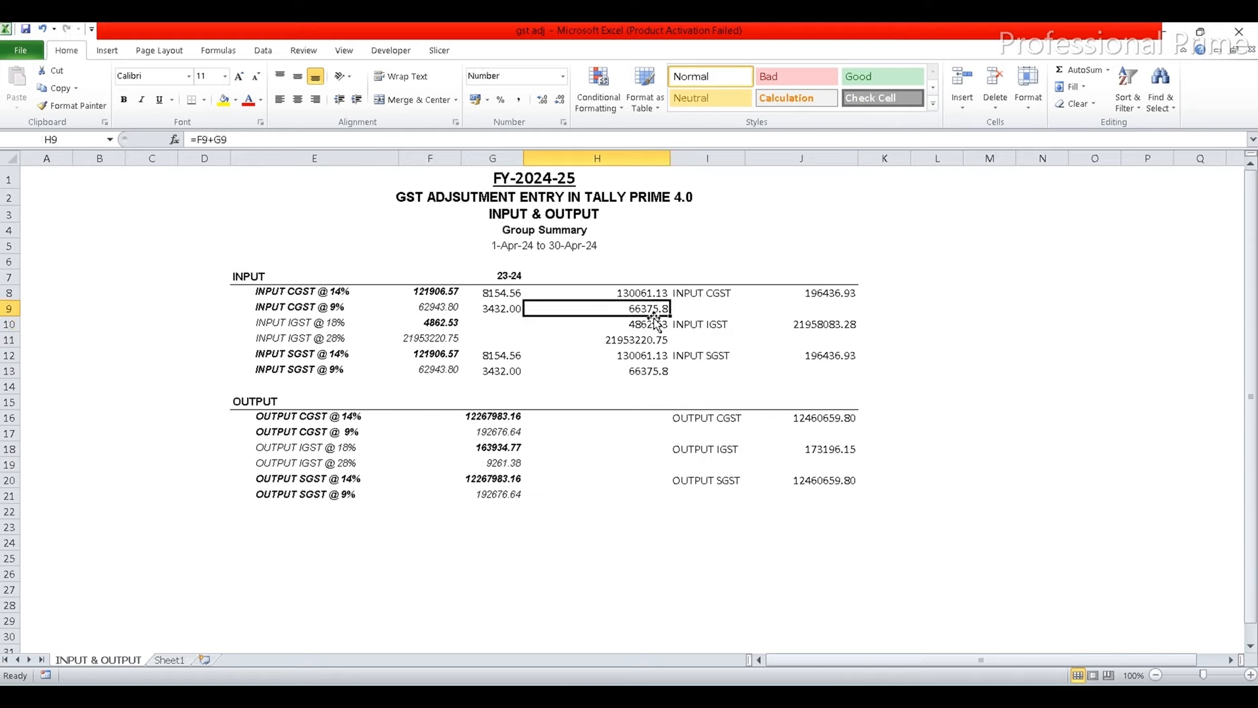
key("alt+Tab")
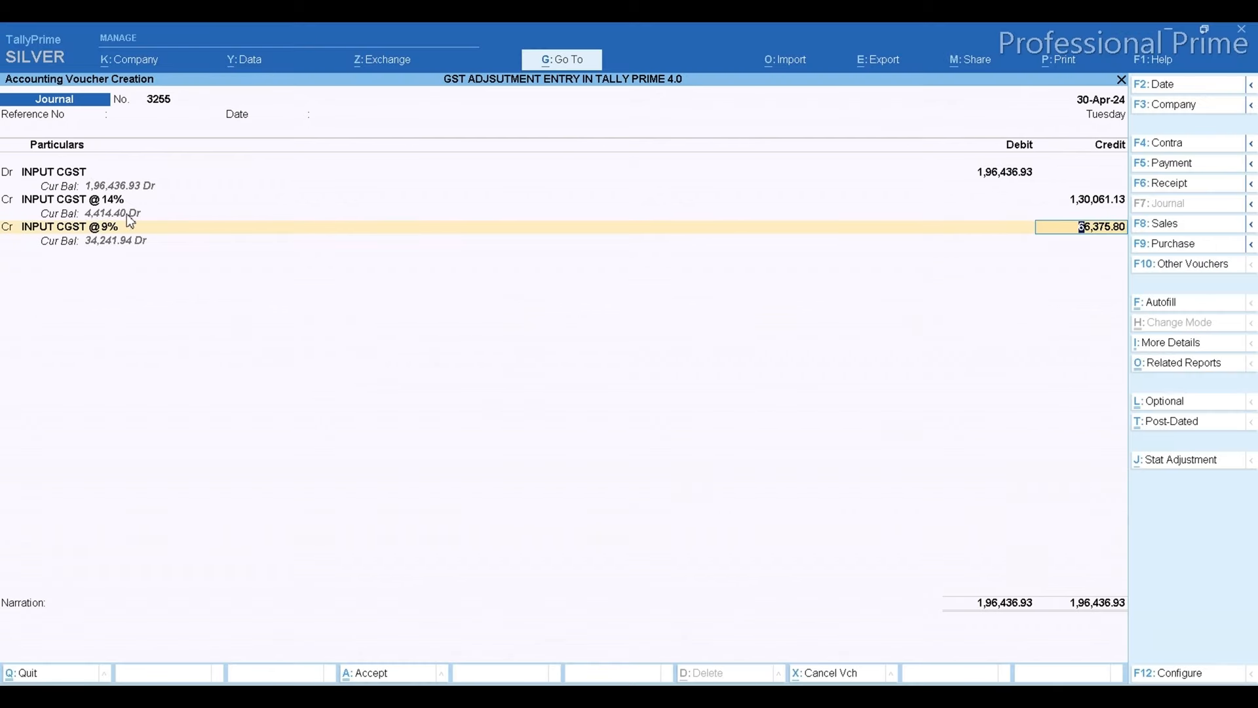
- Accept the INPUT CGST journal voucher with a blank narration and begin the next journal entry
key("Return")
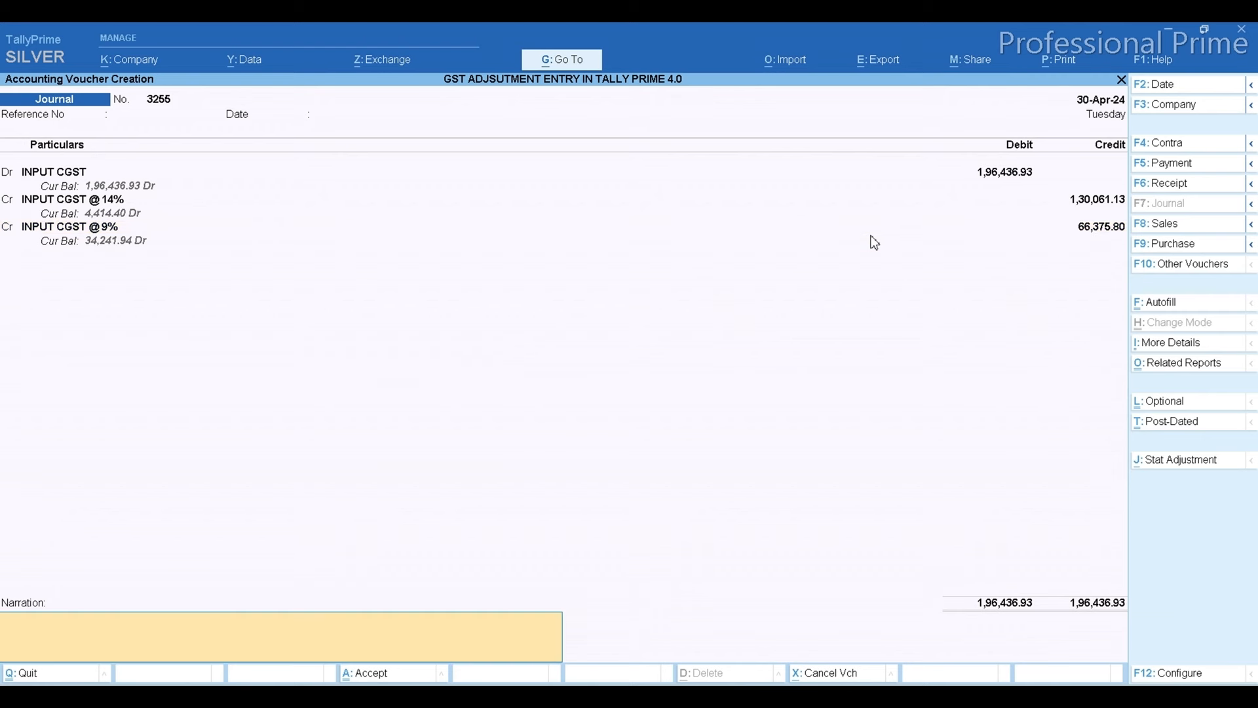
key("Return")
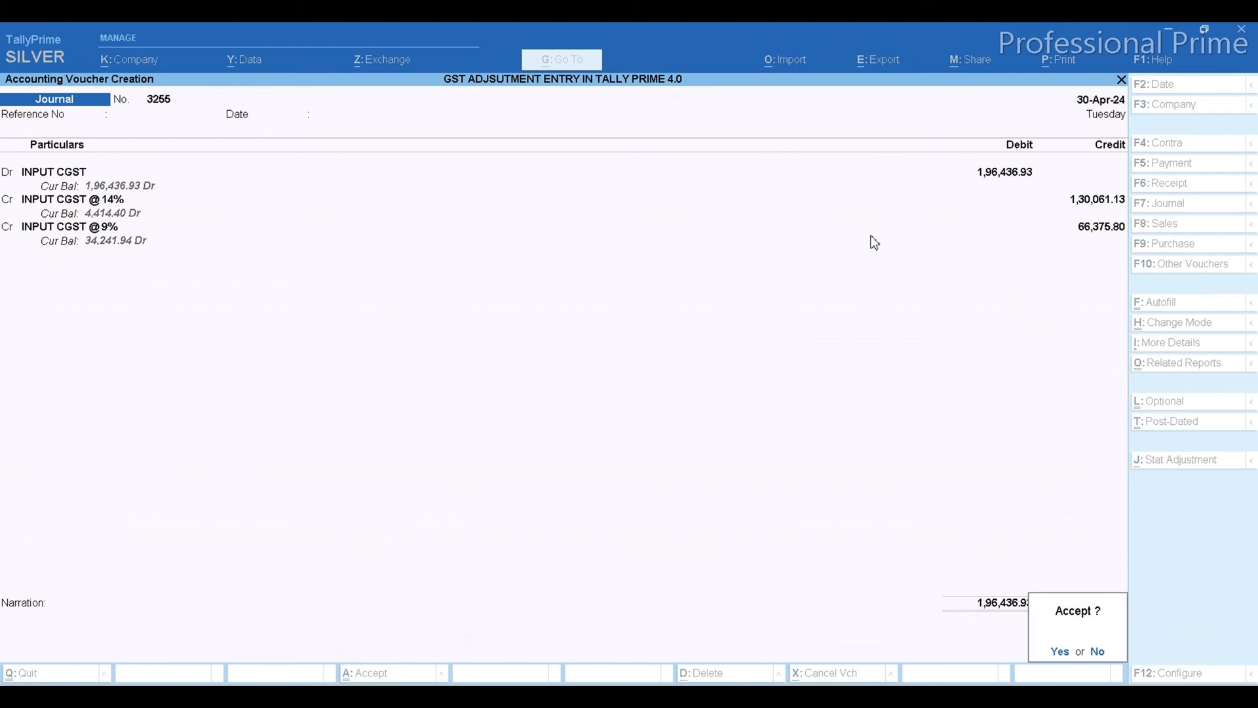
key("Return")
key("Return")
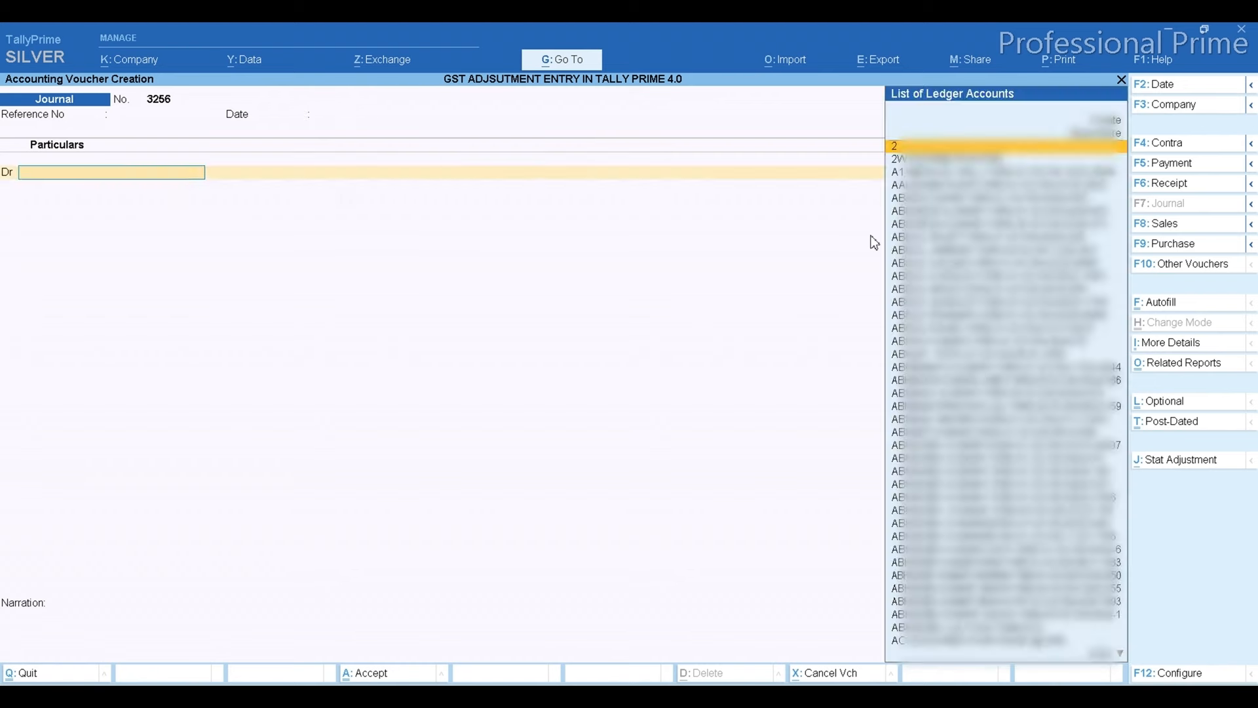
- Debit INPUT SGST in the new journal with 196436.93, copied from cell J12 in Excel
type("INPUTS")
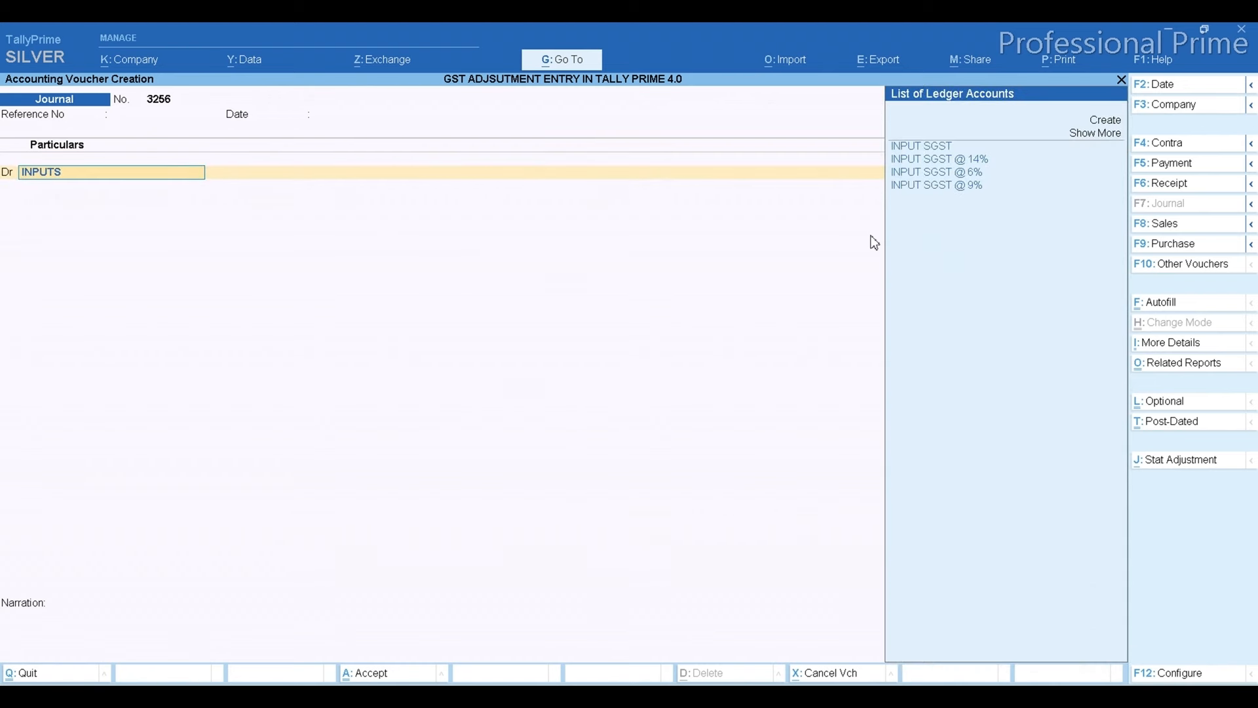
key("Return")
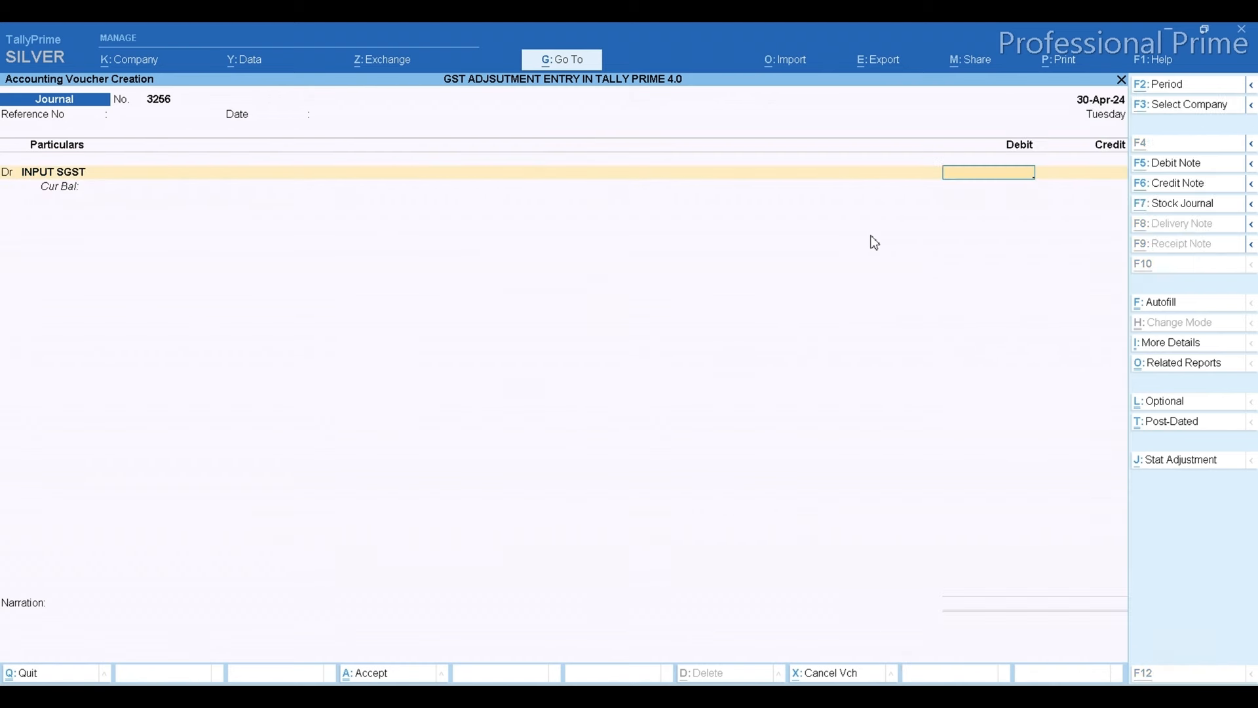
key("alt+Tab")
key("Down")
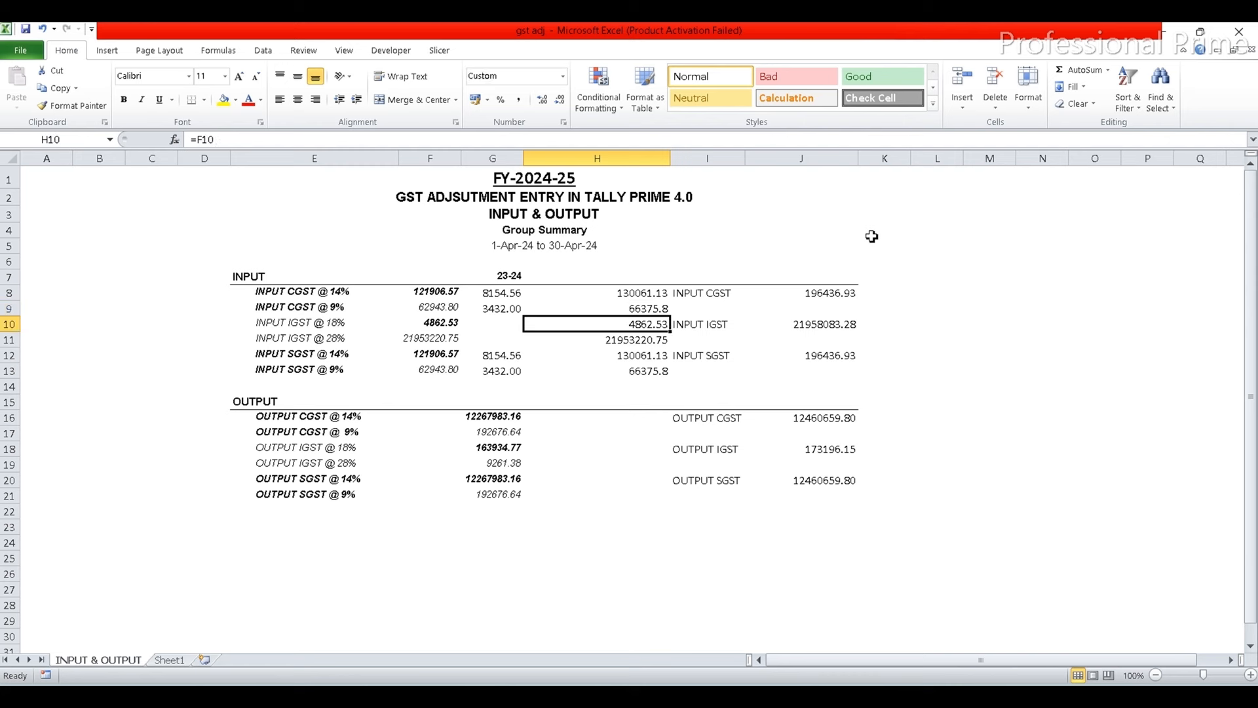
key("Down")
key("Down")
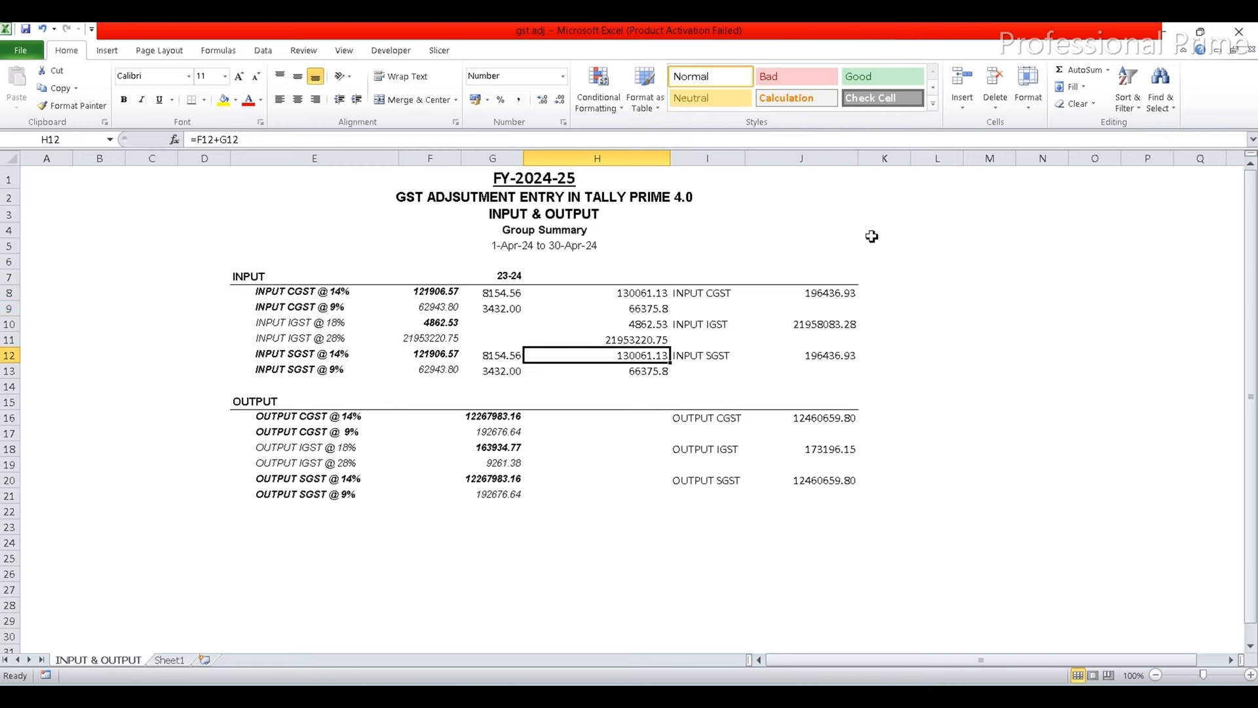
key("Right")
key("Right")
key("ctrl+c")
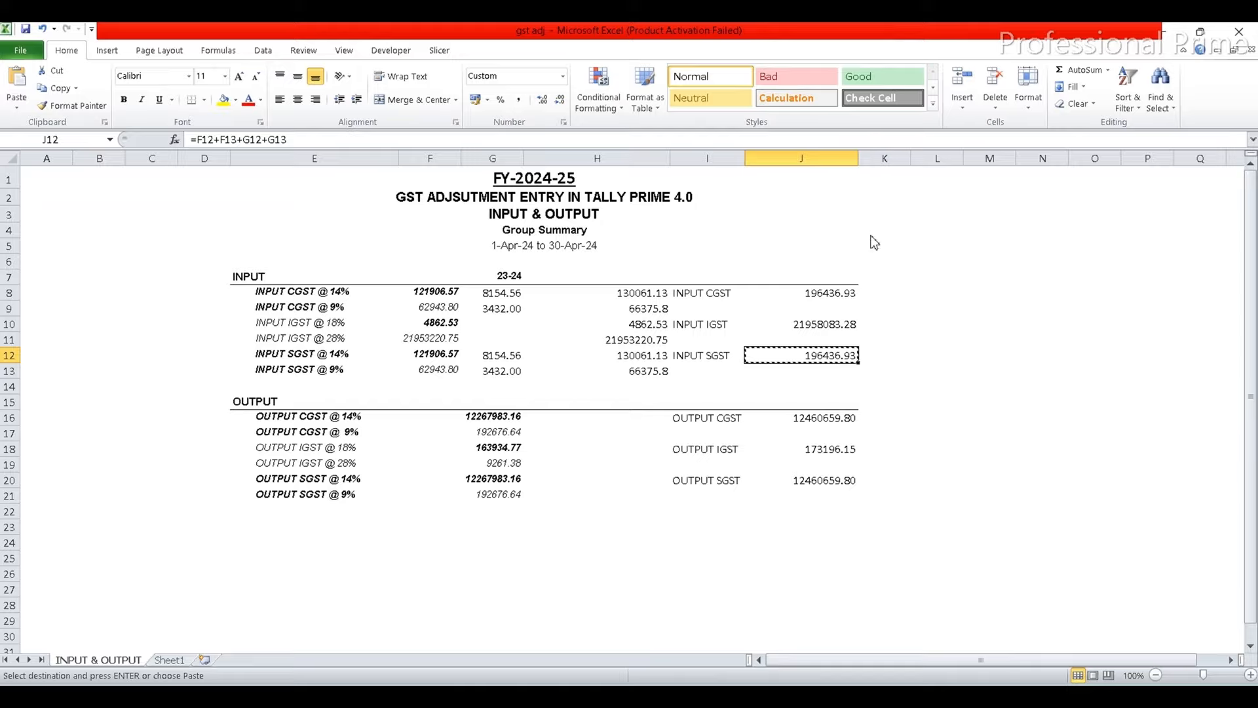
key("alt+Tab")
key("ctrl+alt+v")
key("Return")
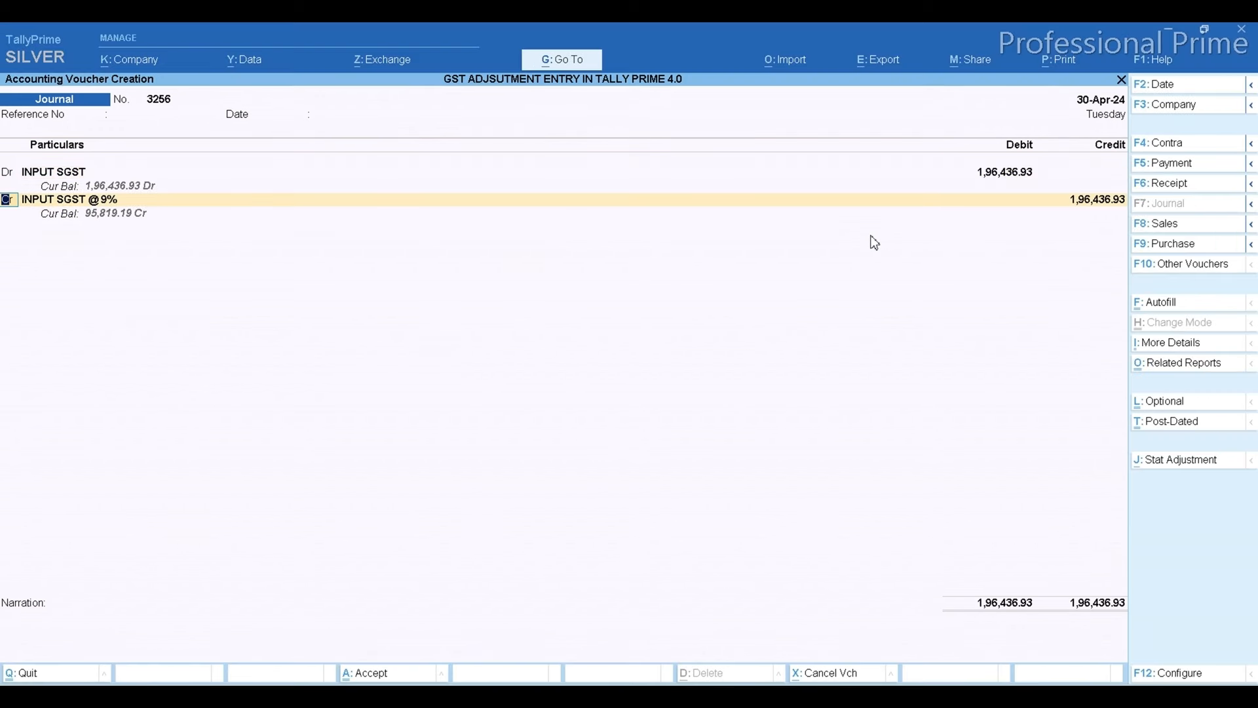
- Change the credit ledger of the INPUT SGST journal to INPUT SGST @ 14%
key("Return")
key("Up")
key("Up")
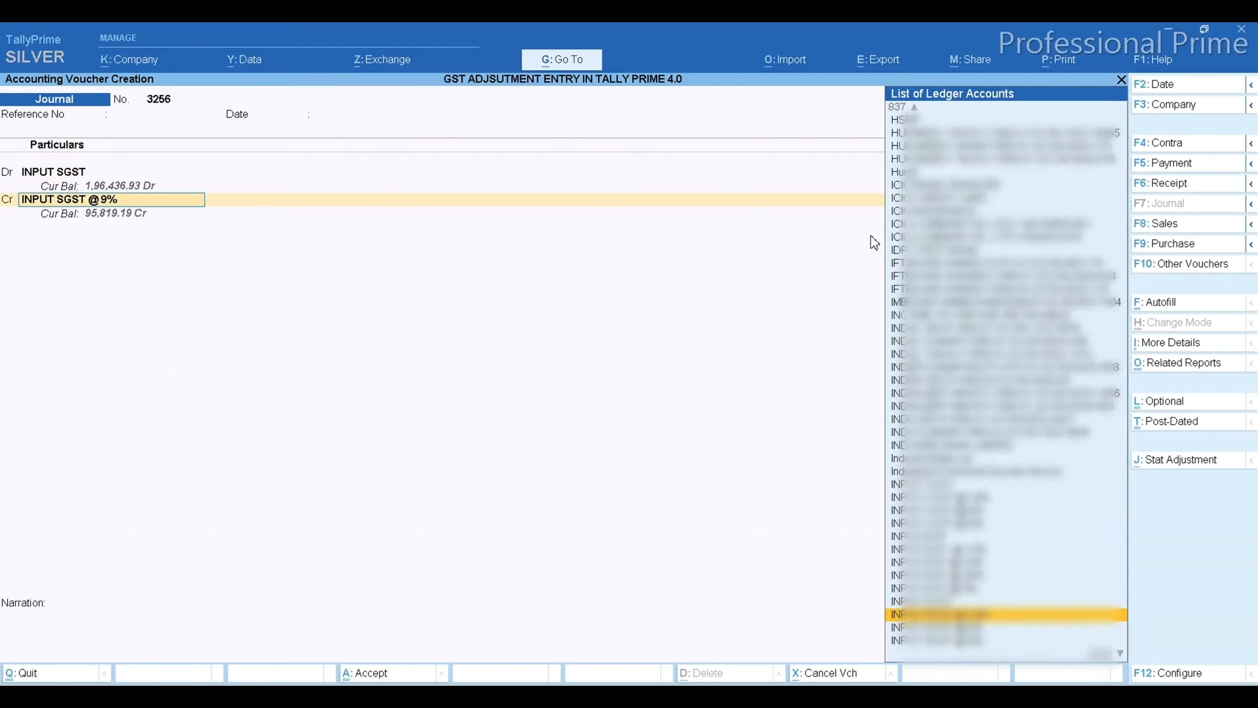
key("Return")
- Look up the H12 amount in Excel and set the INPUT SGST @ 14% credit in TallyPrime to 130061.13
key("alt+Tab")
key("Escape")
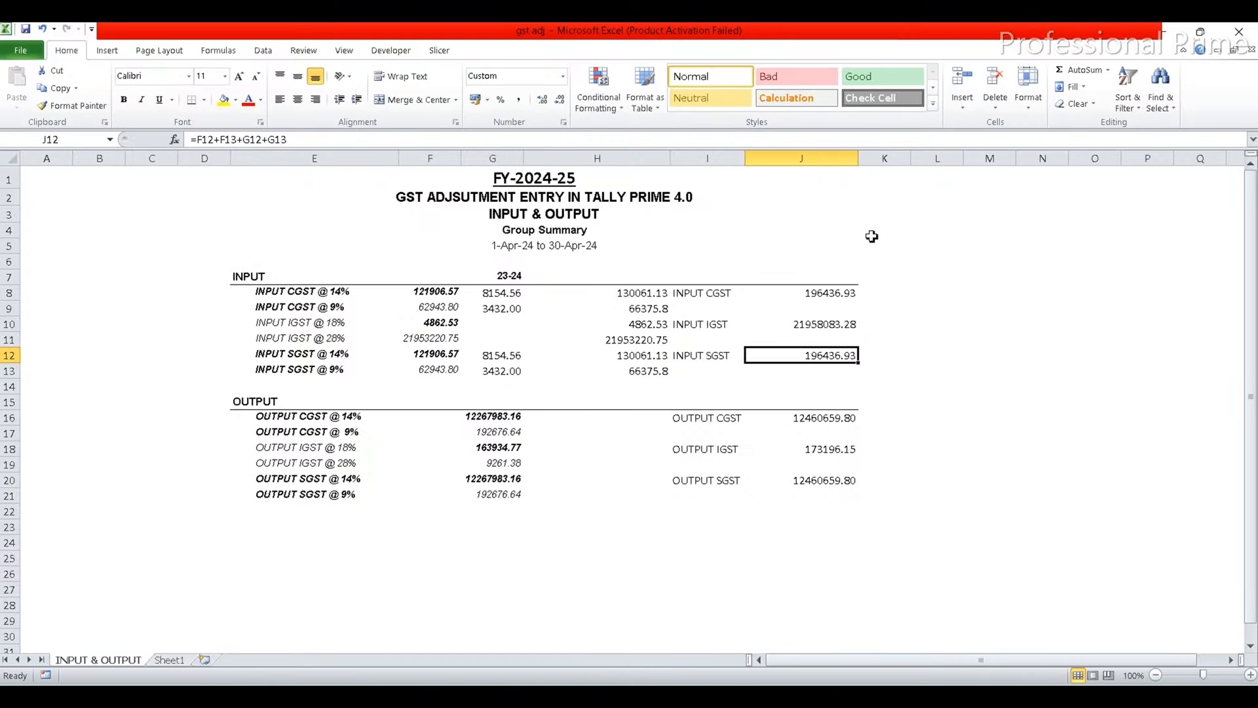
key("Left")
key("Left")
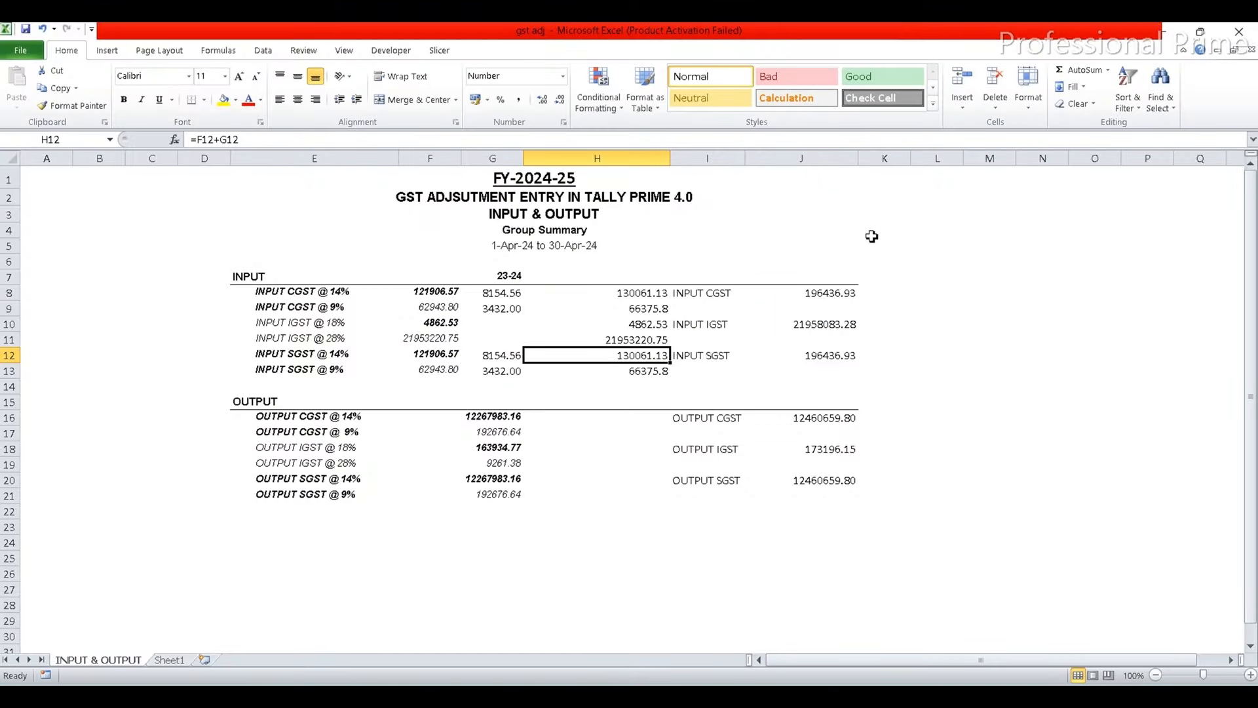
key("alt+Tab")
type("13006")
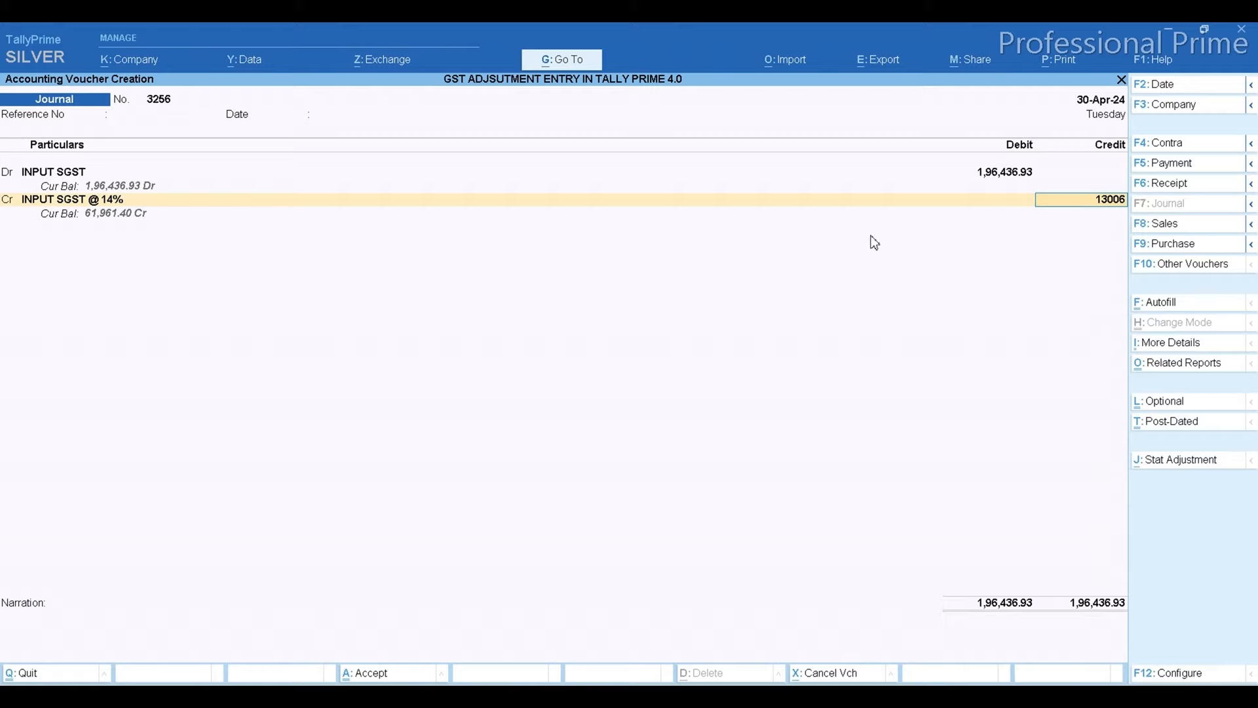
type("1.")
key("alt+Tab")
key("alt+Tab")
type("13")
key("Return")
- Credit INPUT SGST @ 9% with the remaining 66,375.80 and accept the voucher with a blank narration
key("Return")
key("Return")
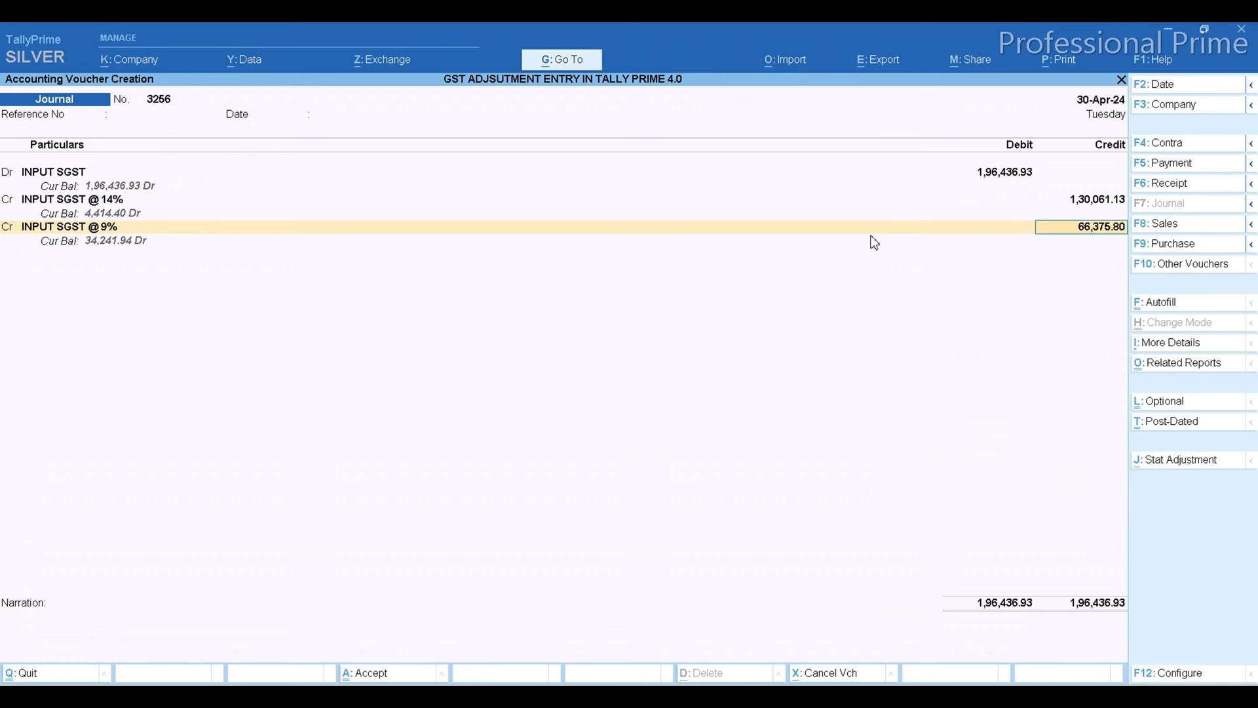
key("Return")
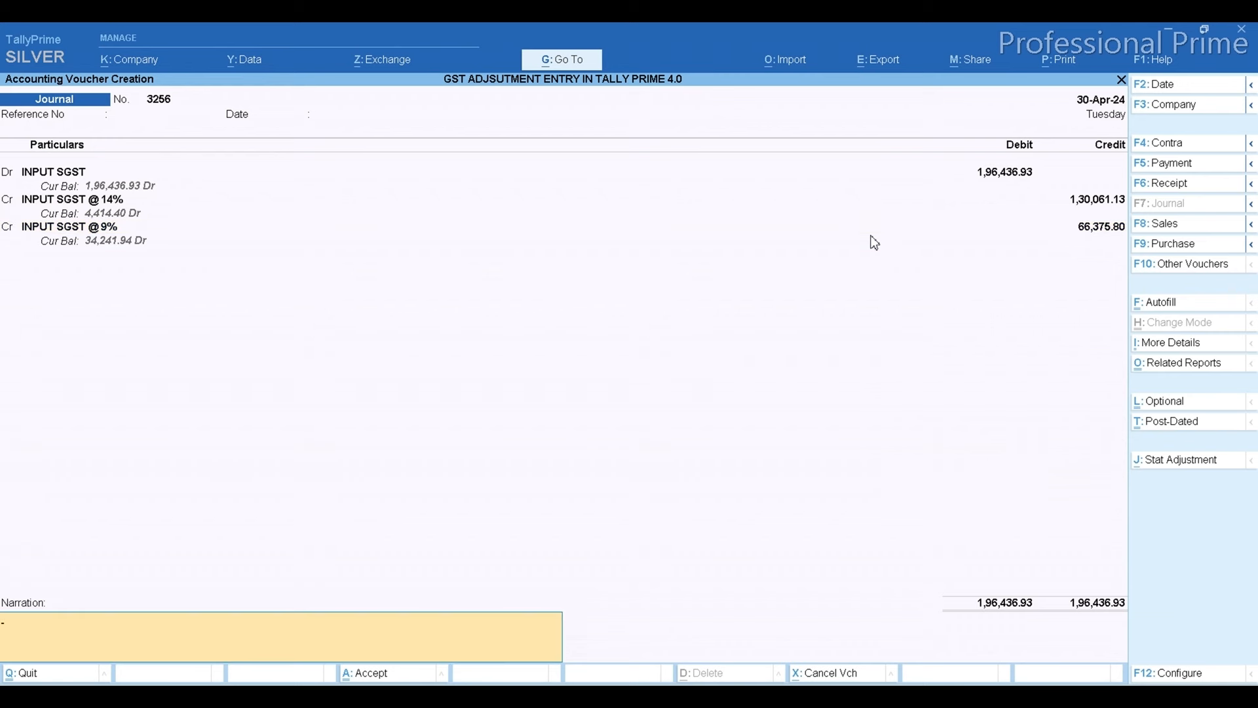
key("Return")
key("Return")
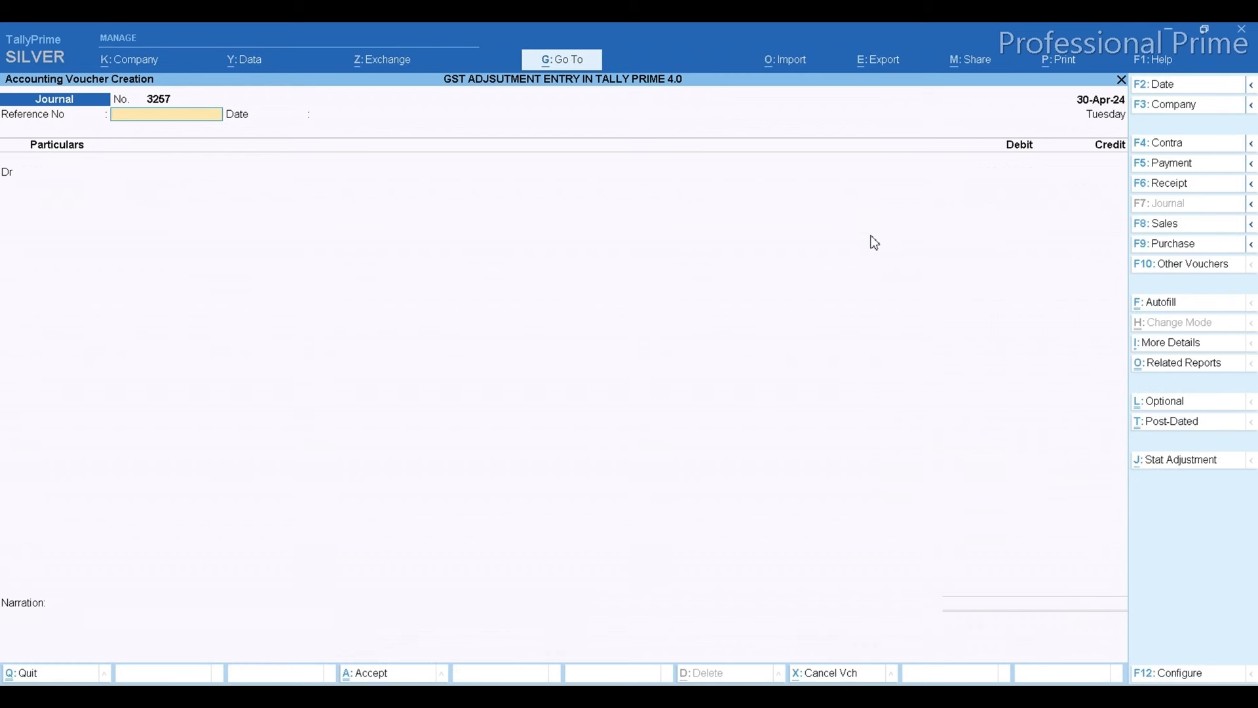
- Leave the reference details of the next journal blank and choose INPUT IGST as the debit ledger
key("Return")
key("Return")
type("I")
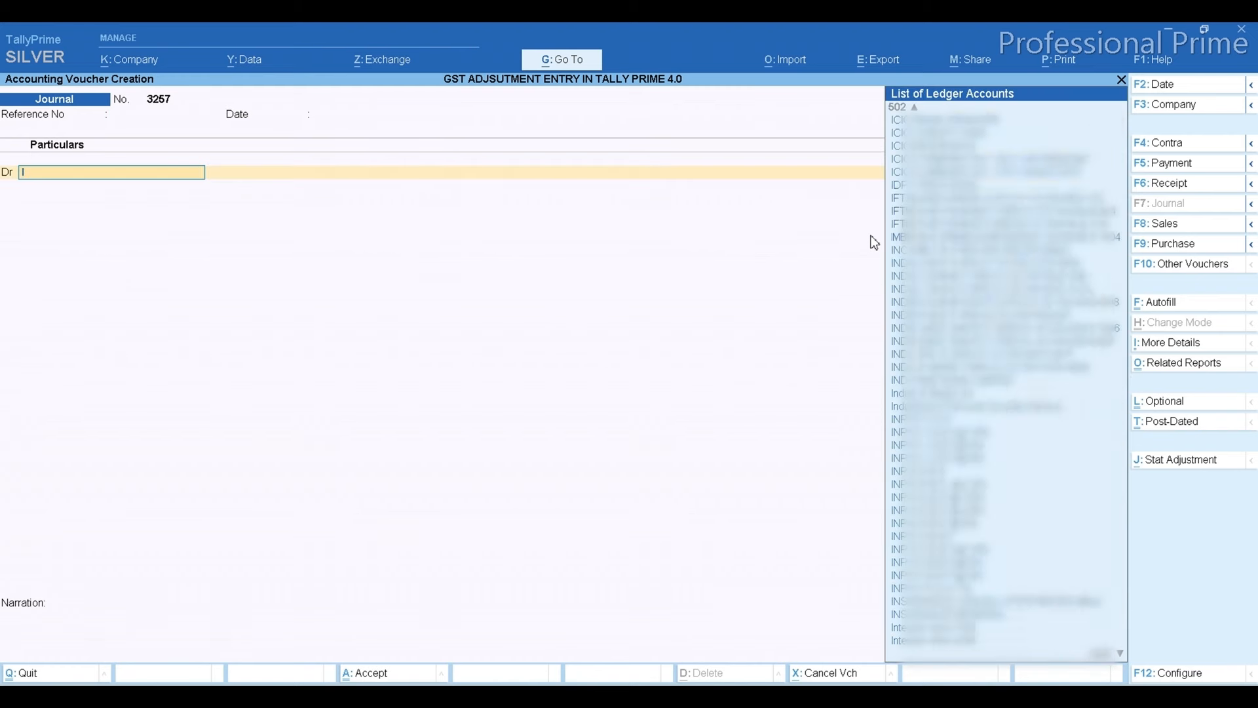
type("NPUT")
key("Down")
key("Down")
key("Down")
key("Down")
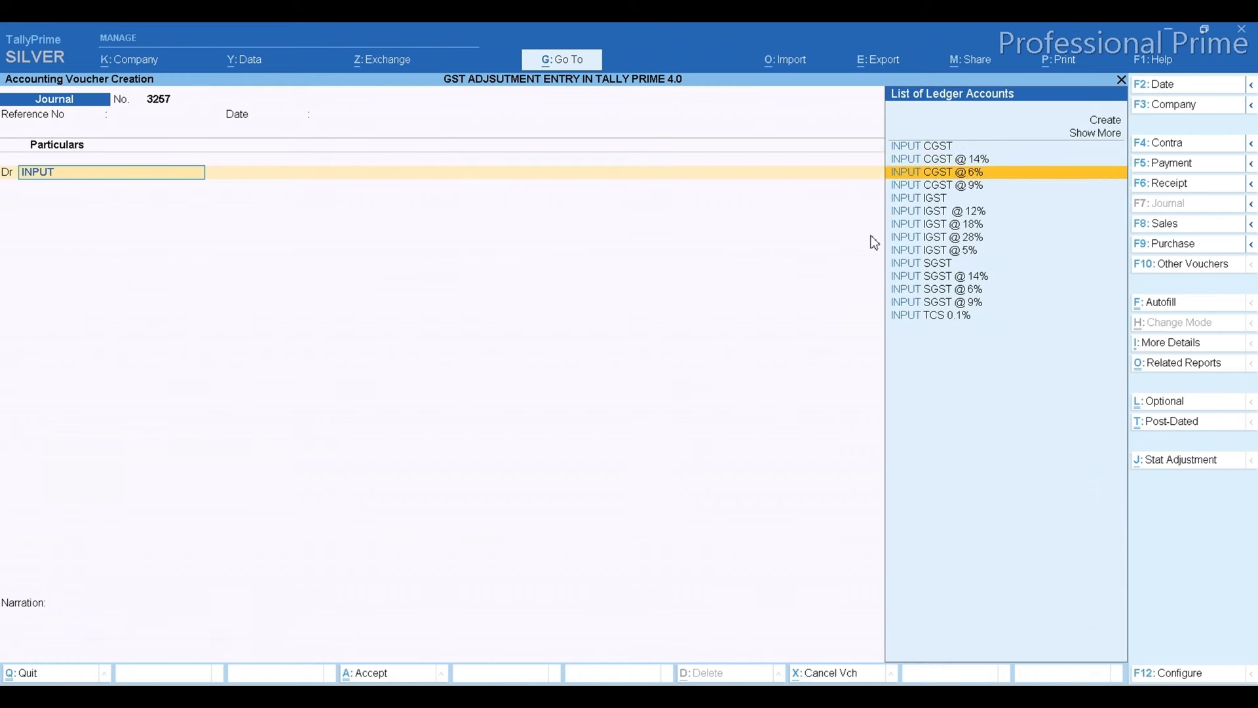
key("Return")
- Copy the INPUT IGST total from cell J10 in Excel and set the debit amount in TallyPrime to 21958083.28
key("alt+Tab")
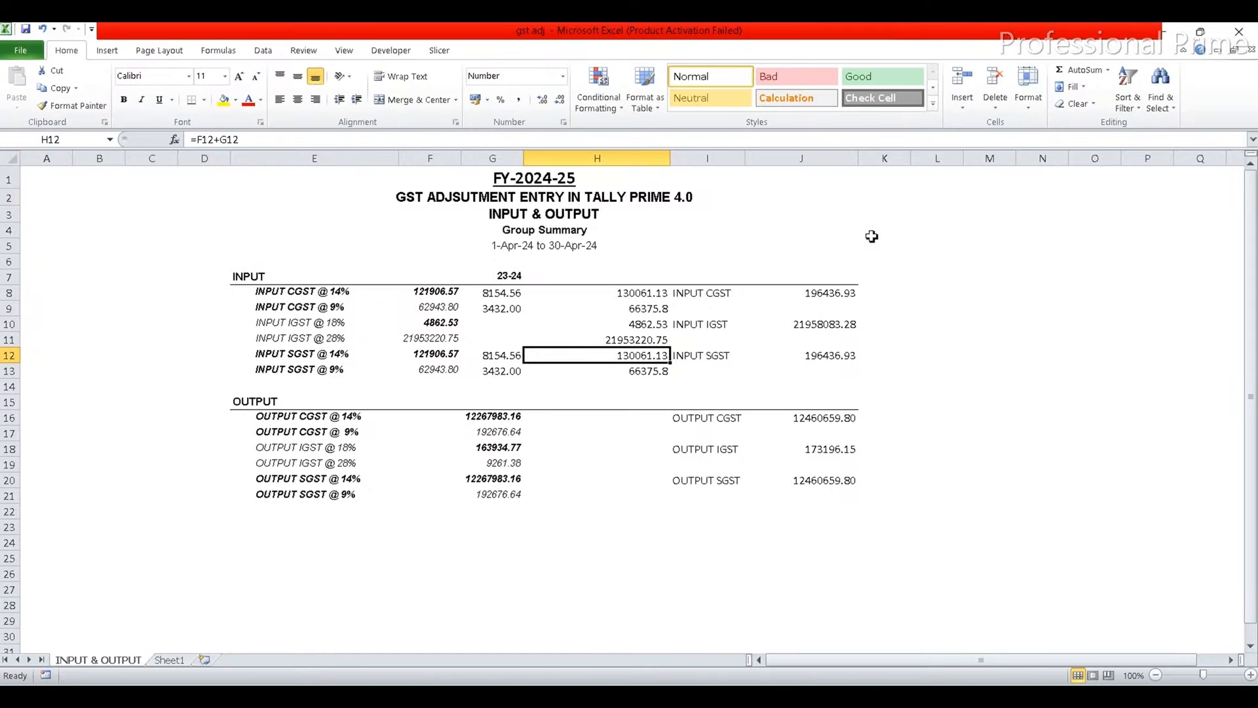
key("Up")
key("Up")
key("Right")
key("Right")
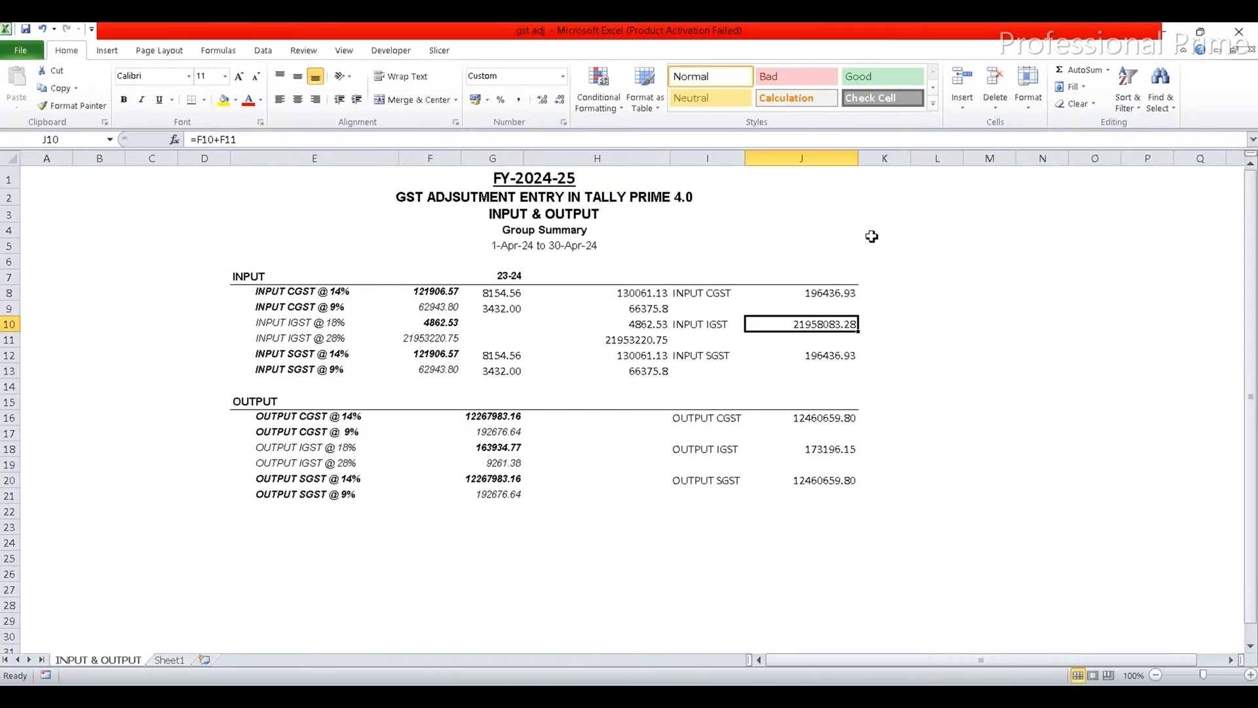
key("ctrl+c")
key("alt+Tab")
key("ctrl+alt+v")
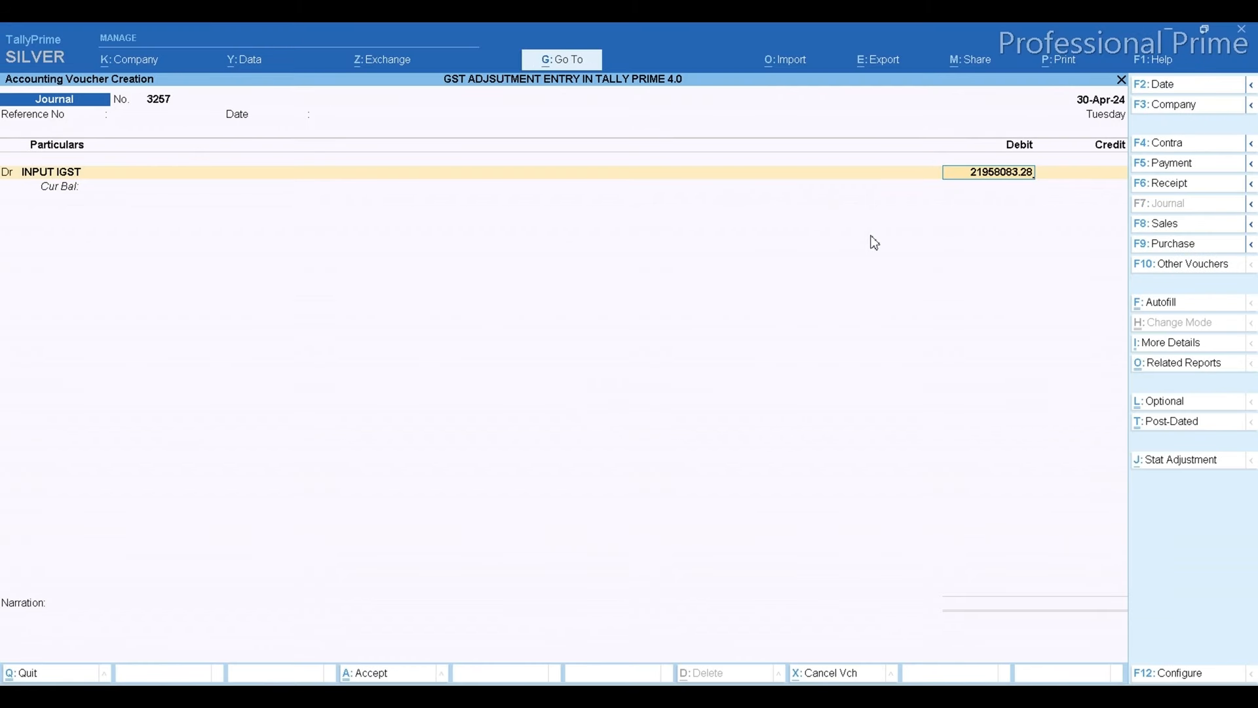
key("Return")
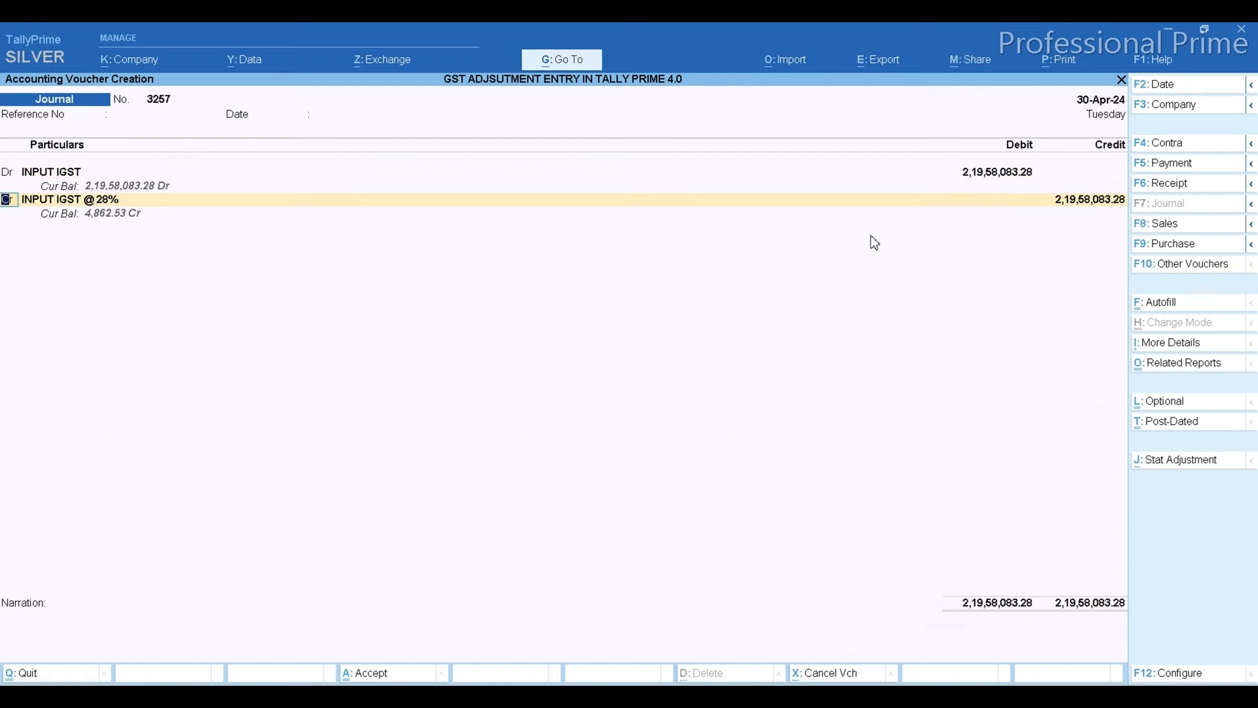
- Check the IGST figures in Excel and change the journal's credit ledger in TallyPrime to INPUT IGST @ 18%
key("alt+Tab")
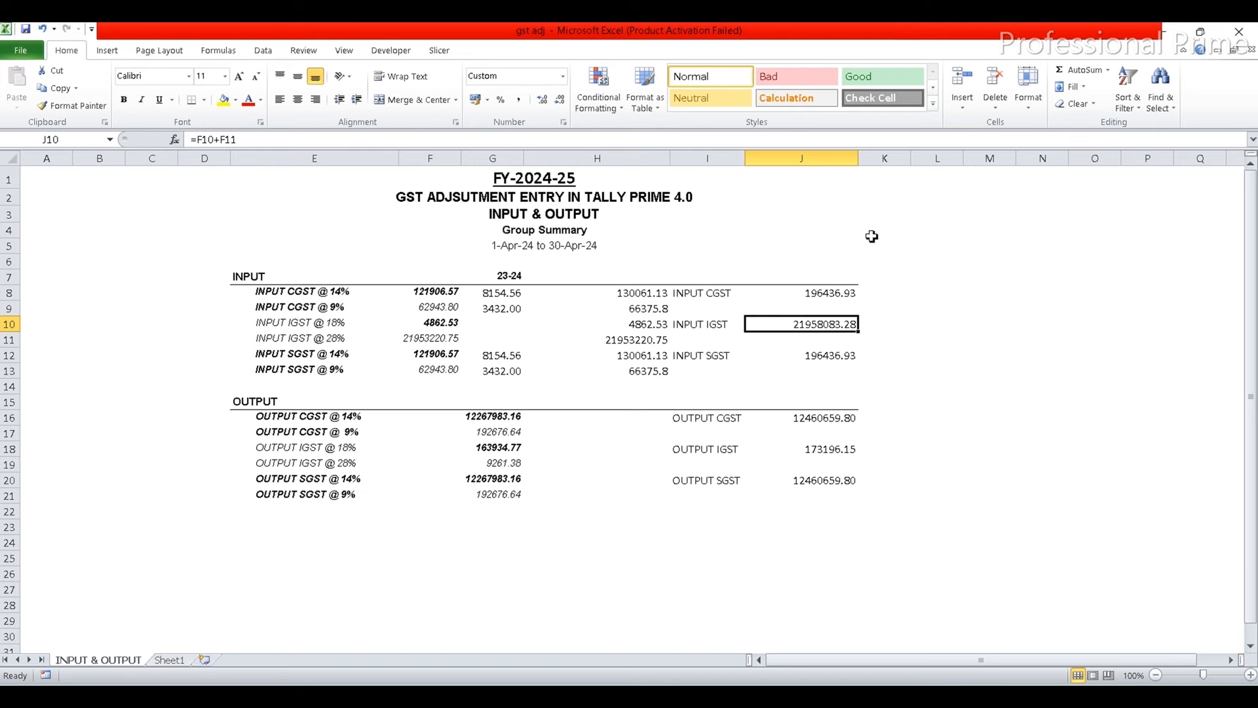
key("alt+Tab")
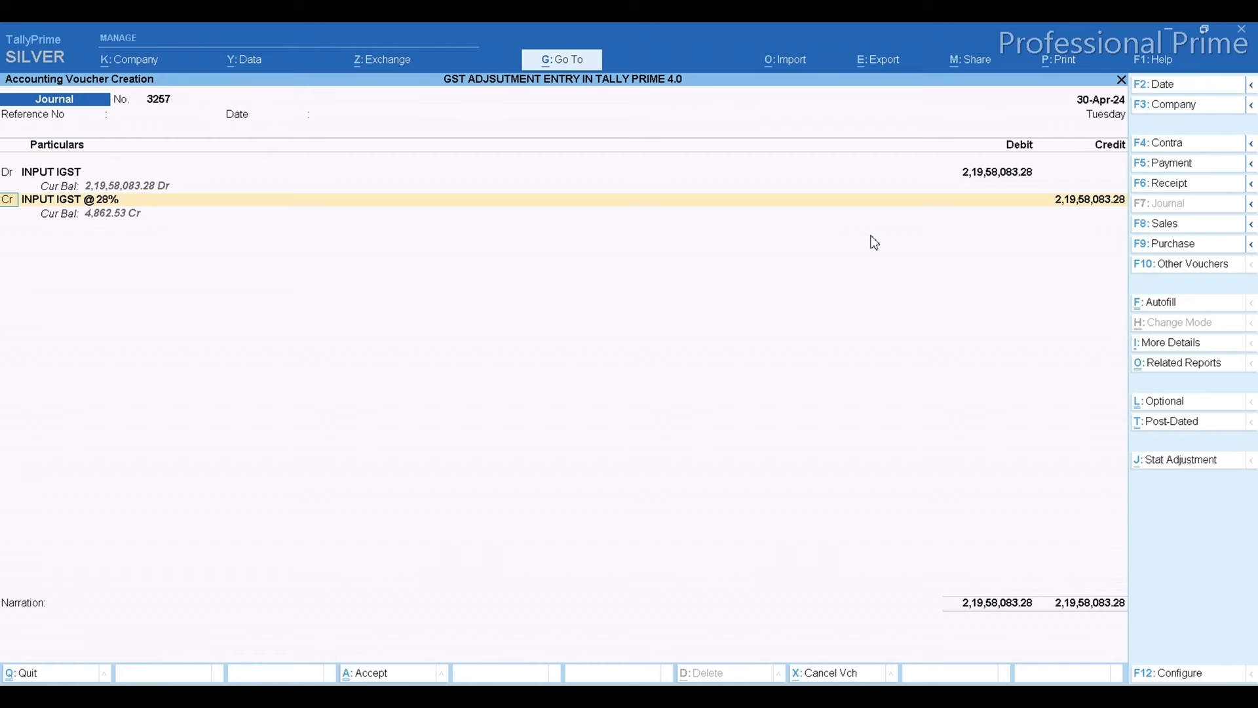
key("Return")
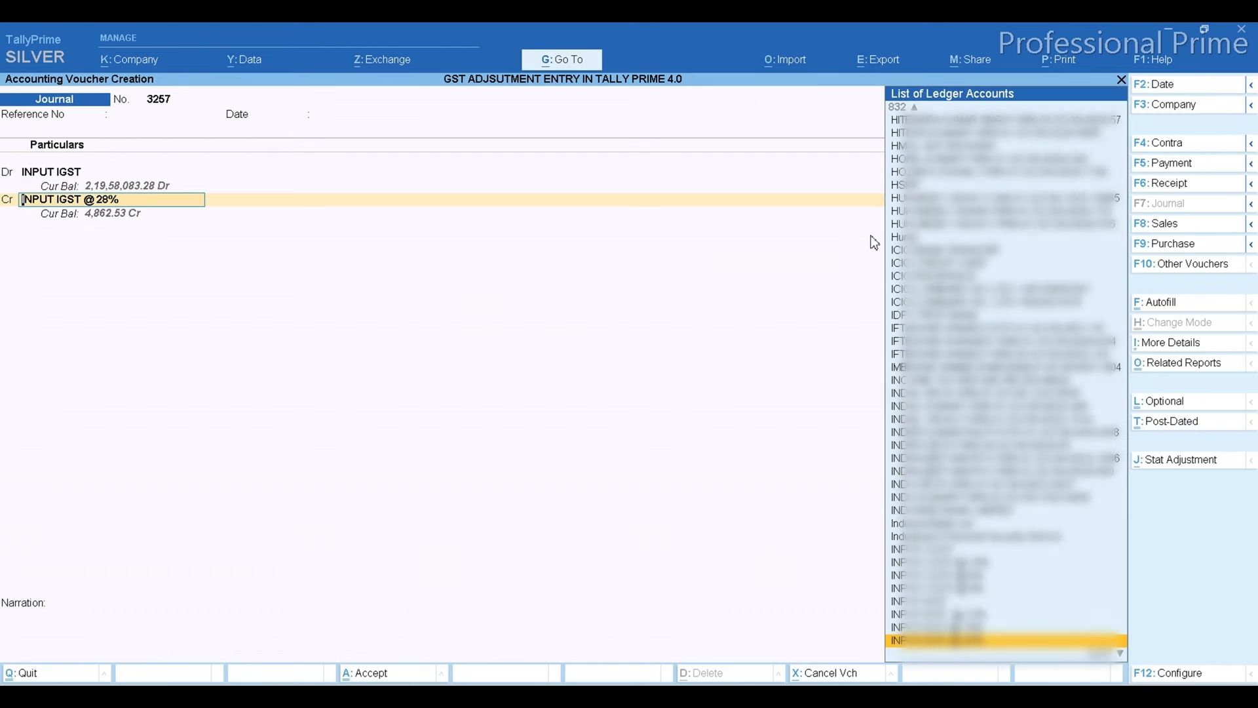
key("Up")
key("Return")
key("Return")
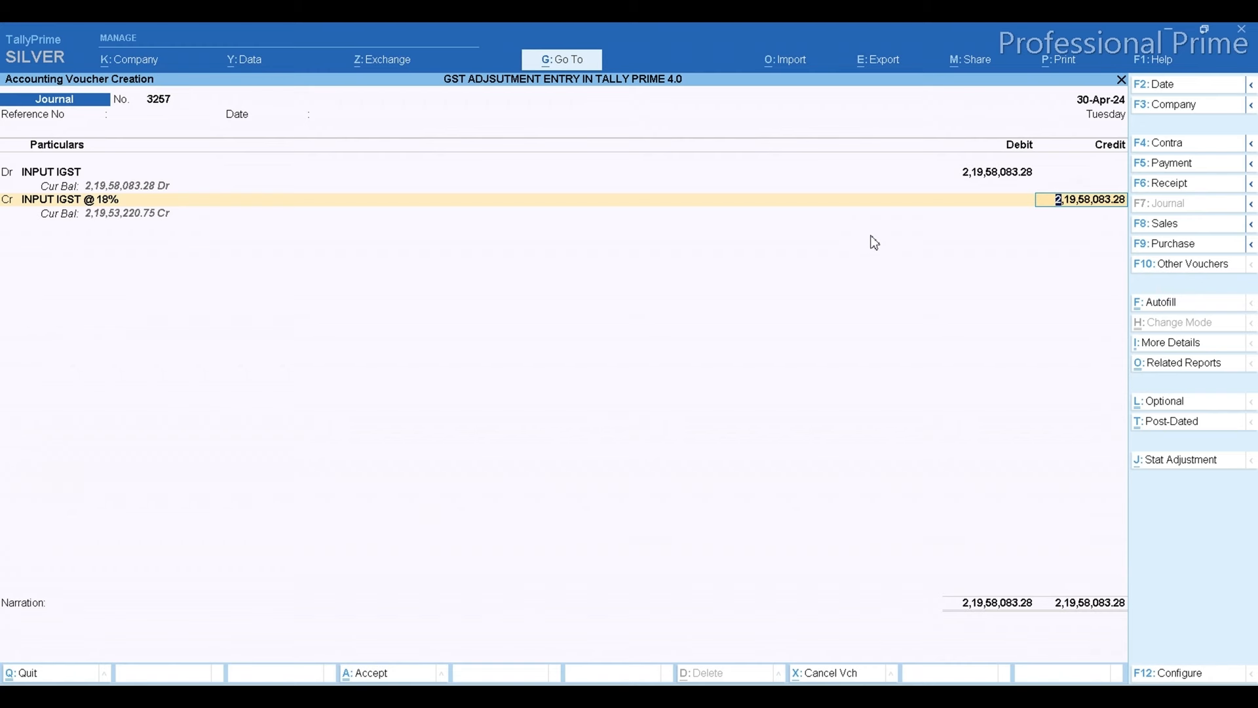
key("BackSpace")
key("Return")
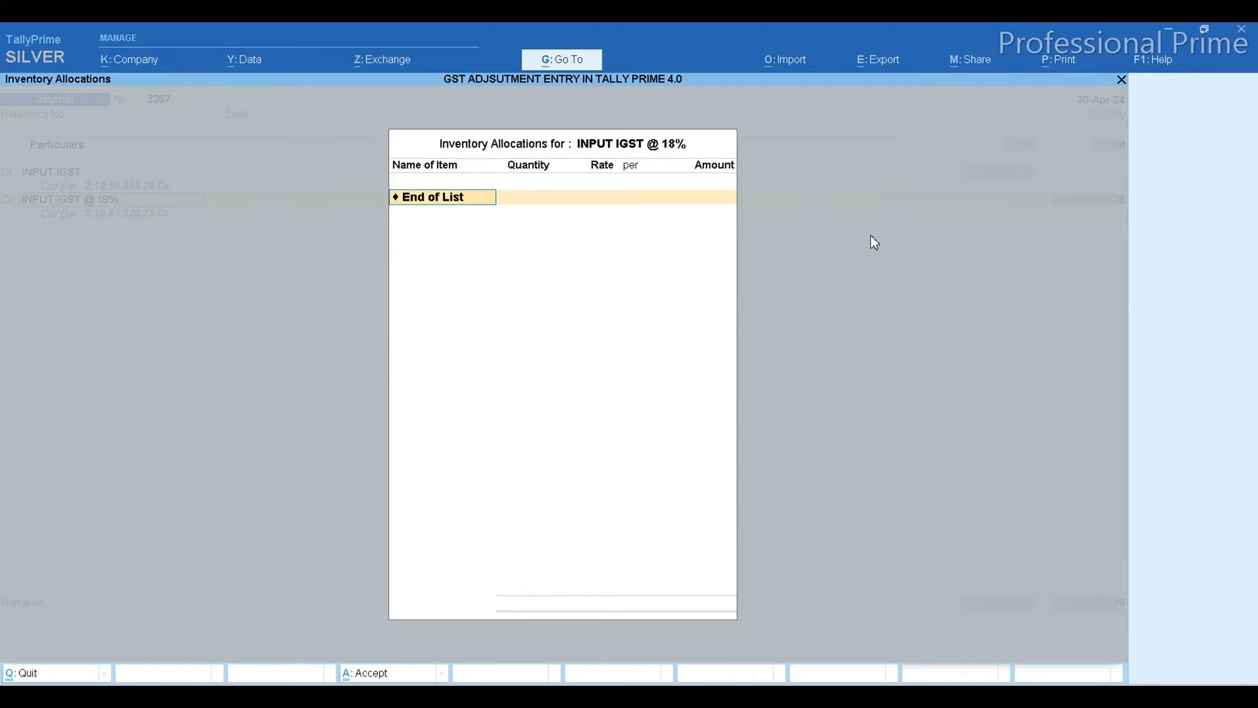
key("Escape")
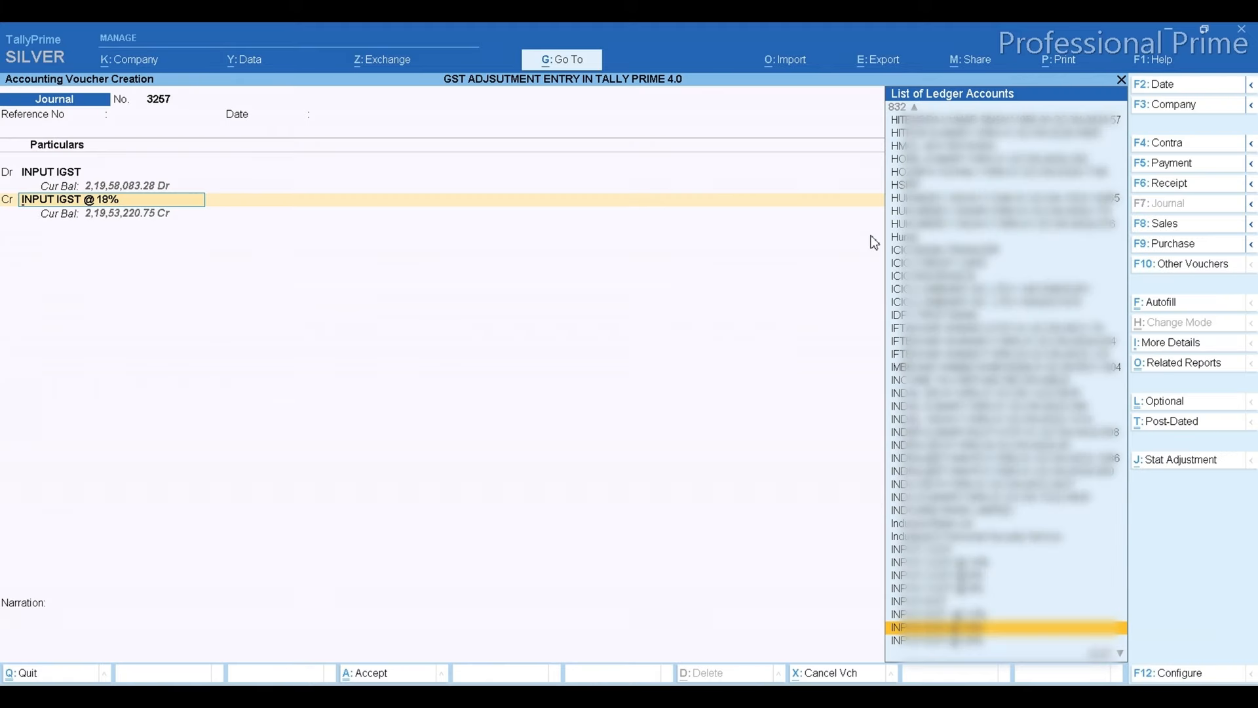
- Alter the INPUT IGST @ 18% ledger so that inventory values are affected is No in its bill-wise details, and save it
left_click(1173, 344)
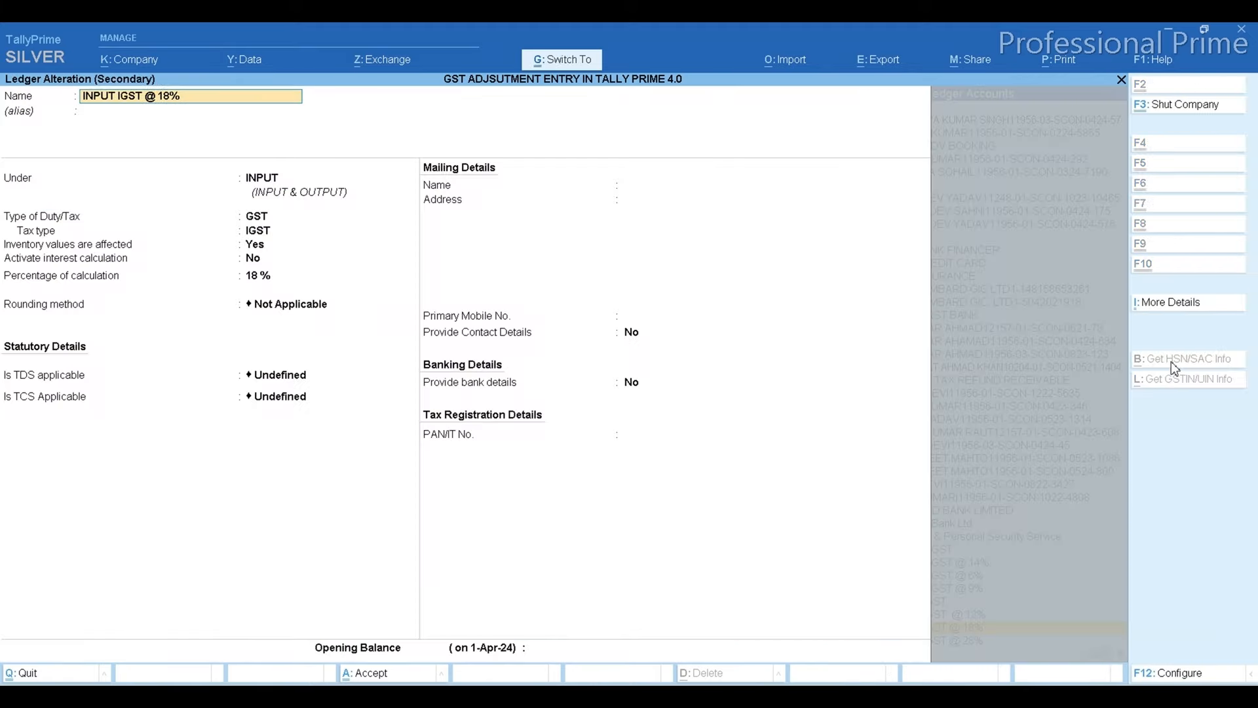
left_click(1166, 303)
key("Down")
key("Down")
key("Down")
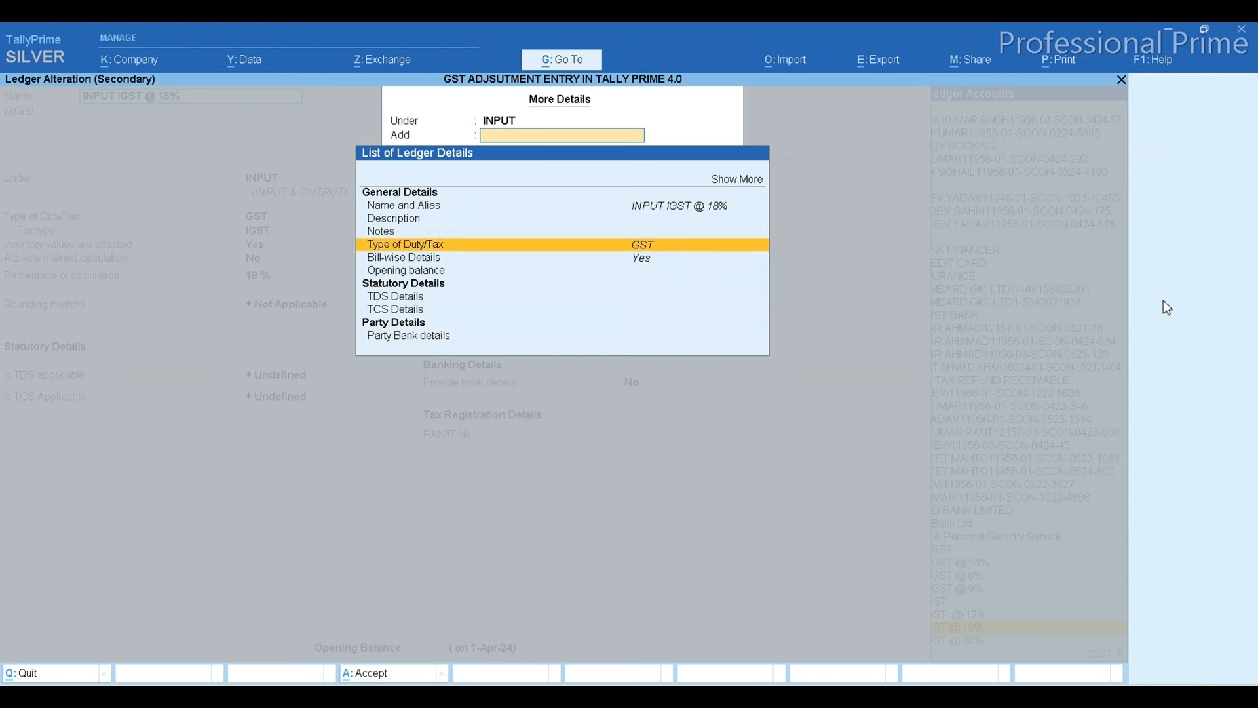
key("Down")
key("Return")
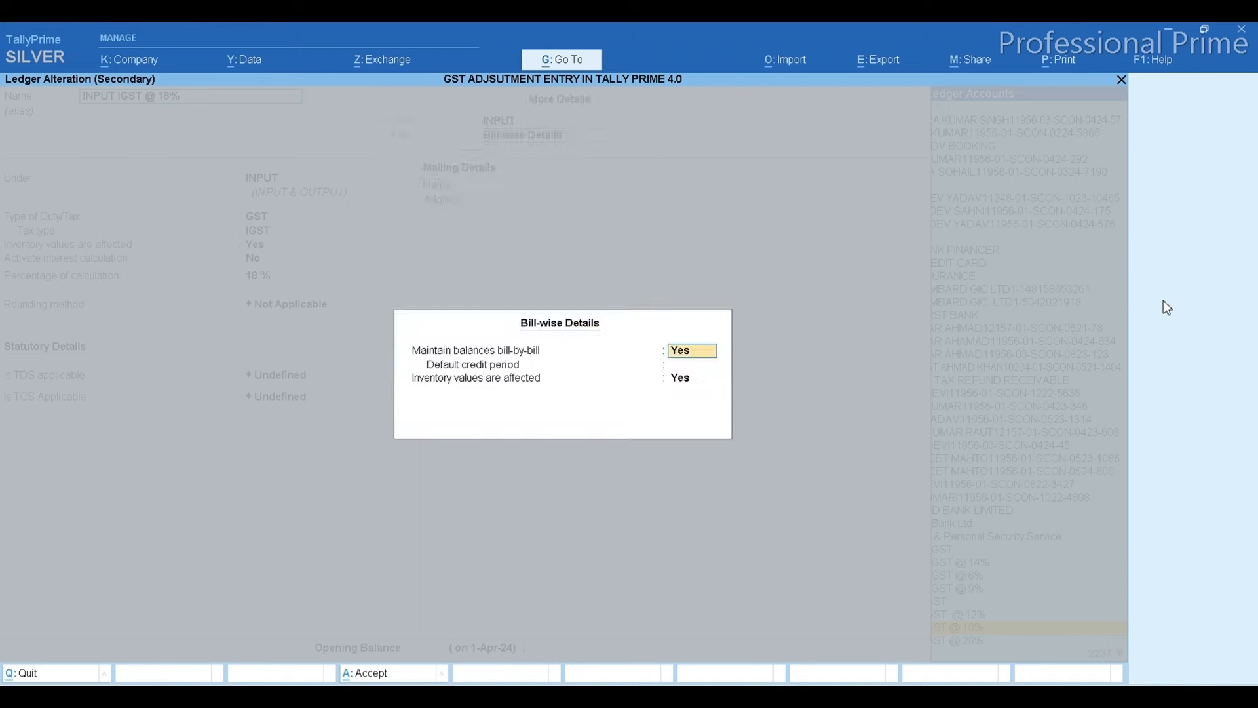
key("Return")
key("Return")
key("Return")
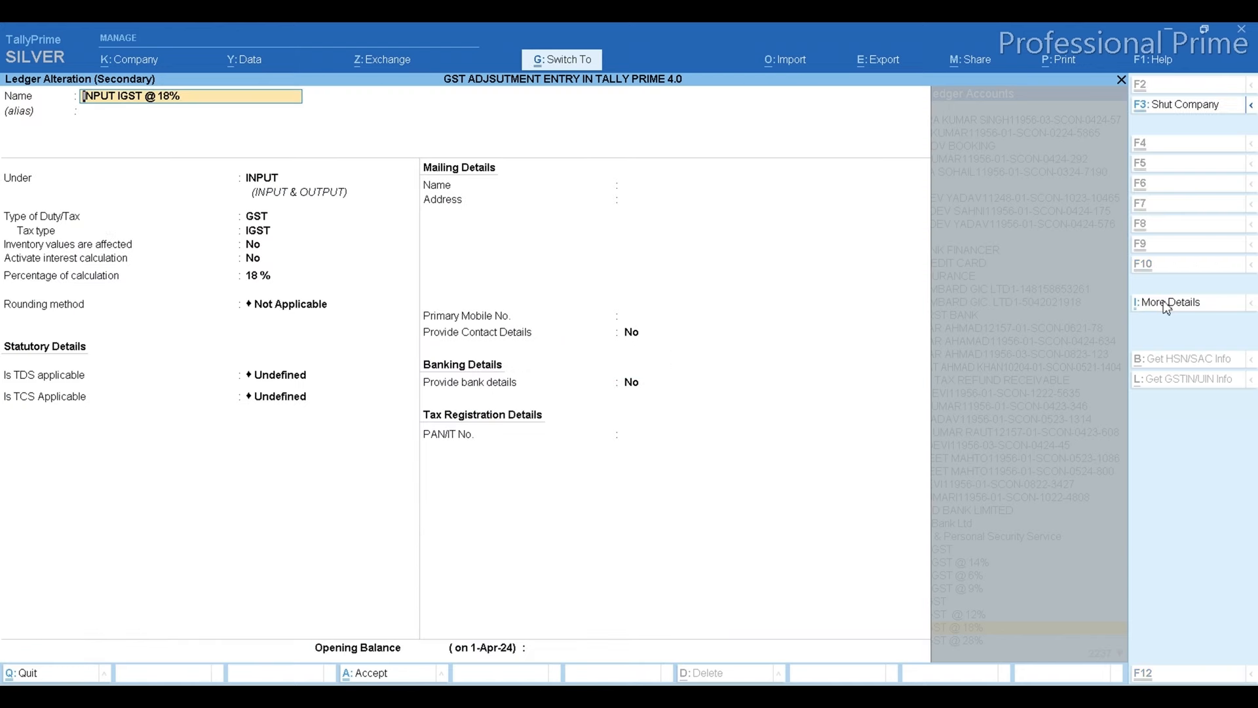
key("ctrl+a")
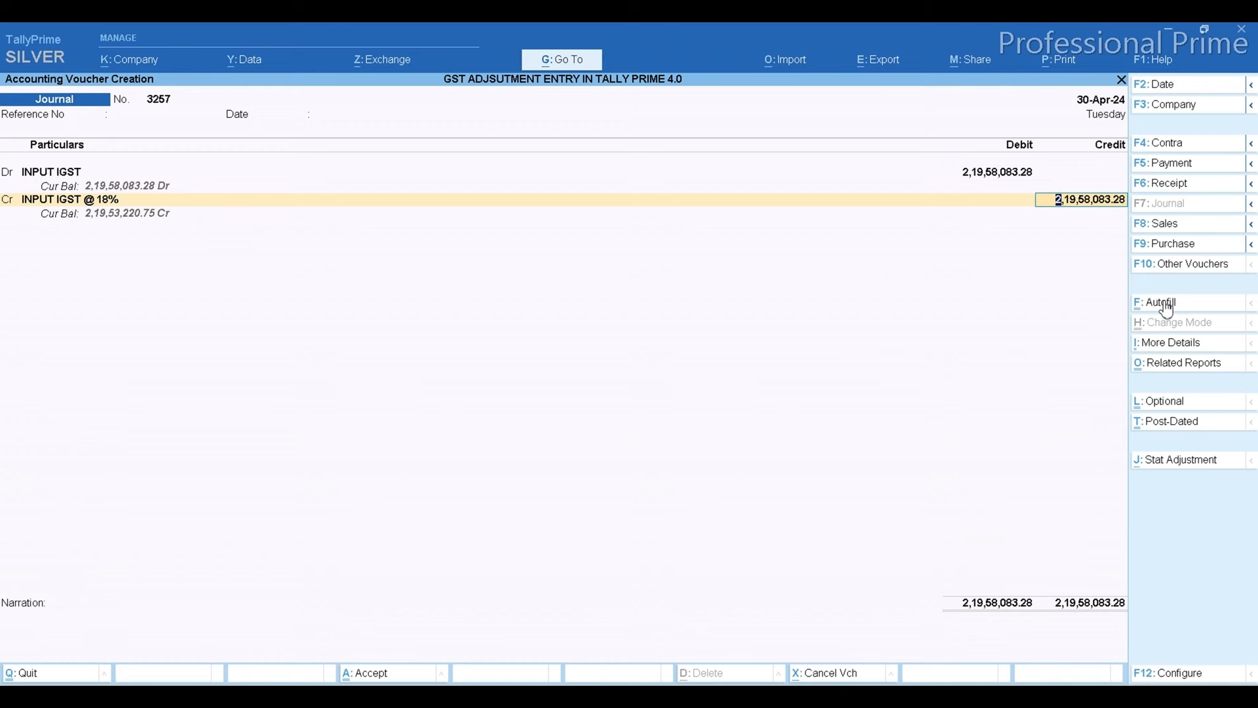
- Copy the H10 amount from Excel and set the INPUT IGST @ 18% credit in TallyPrime to 4862.53
key("alt+Tab")
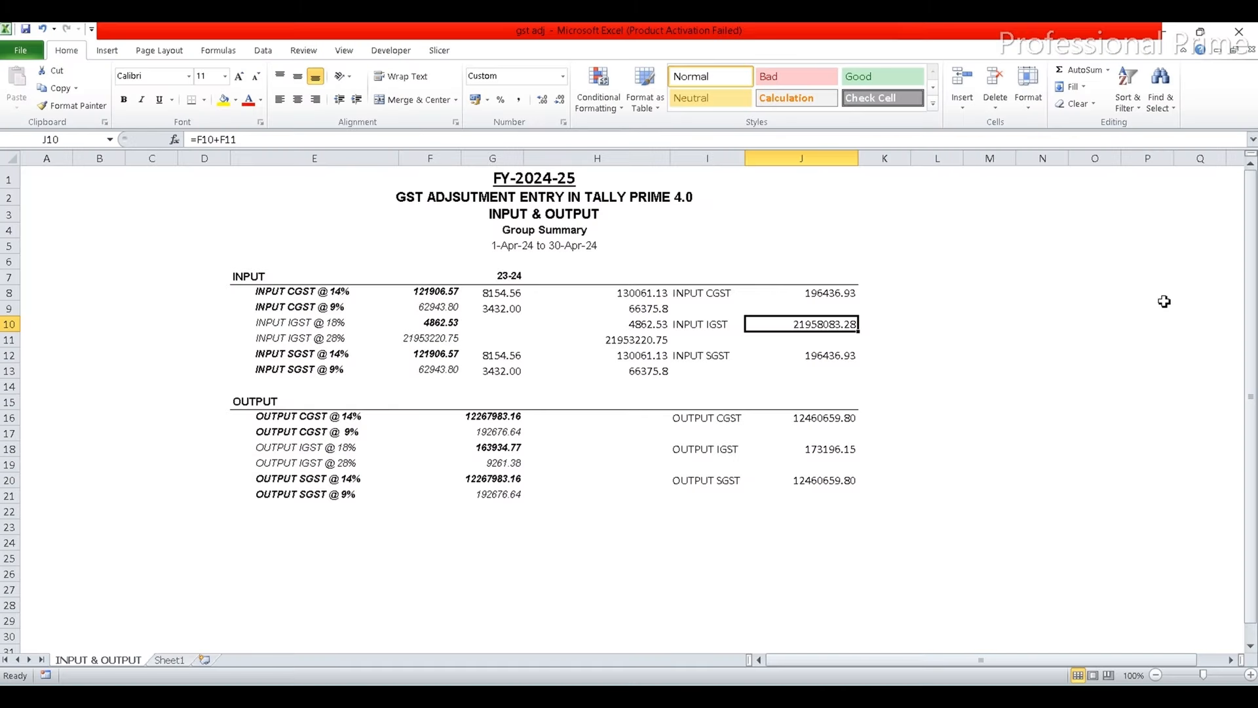
key("Left")
key("Left")
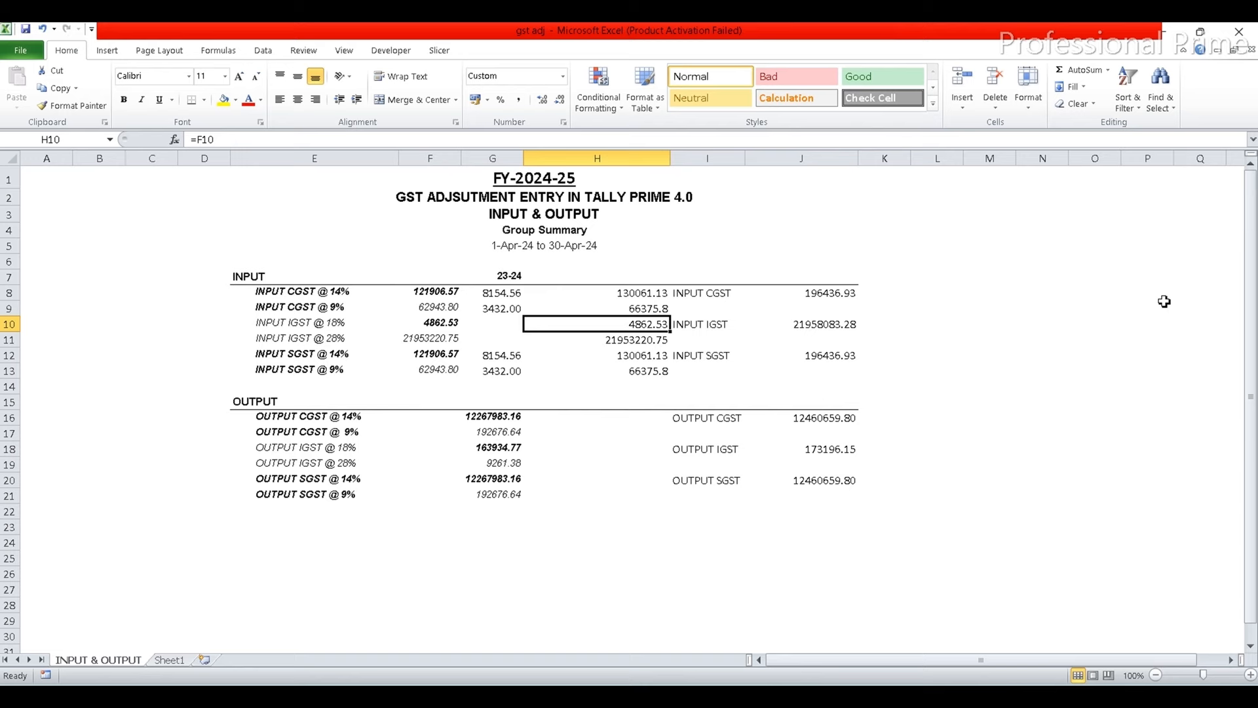
key("Left")
key("Right")
key("ctrl+c")
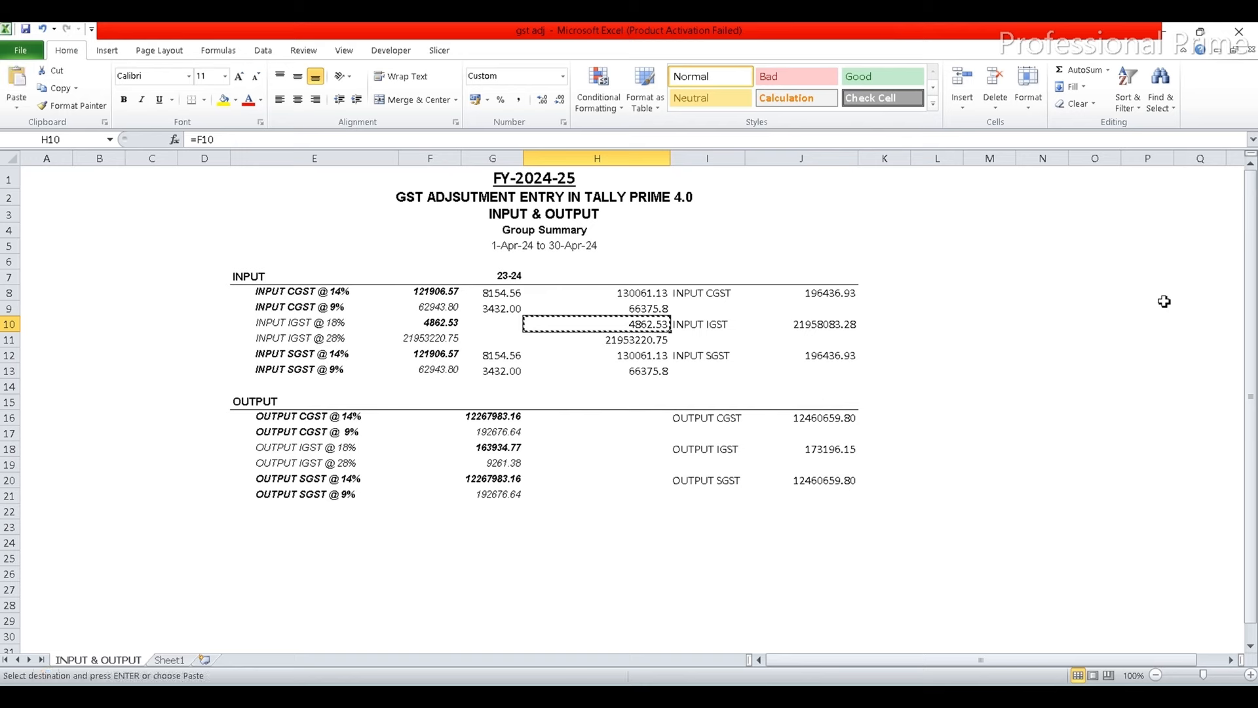
key("alt+Tab")
key("ctrl+alt+v")
key("Return")
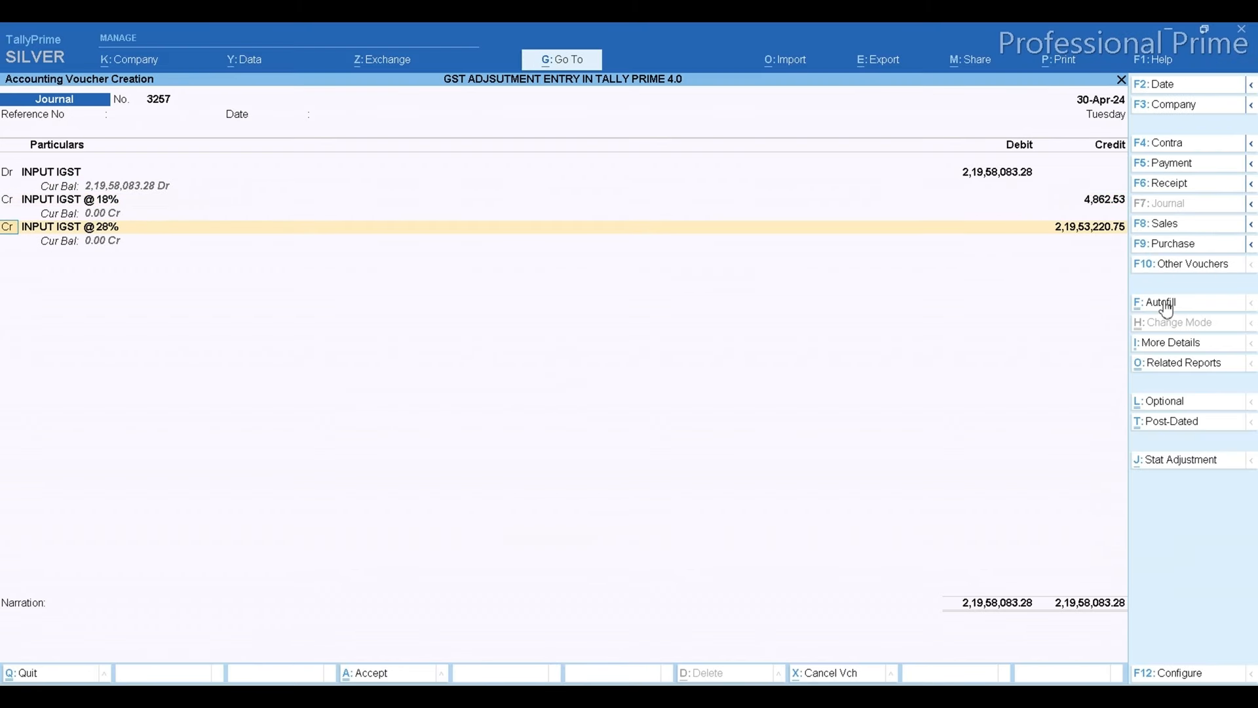
- Alter the INPUT IGST @ 28% ledger so that inventory values are affected is No in its bill-wise details, and save it
key("Return")
key("Return")
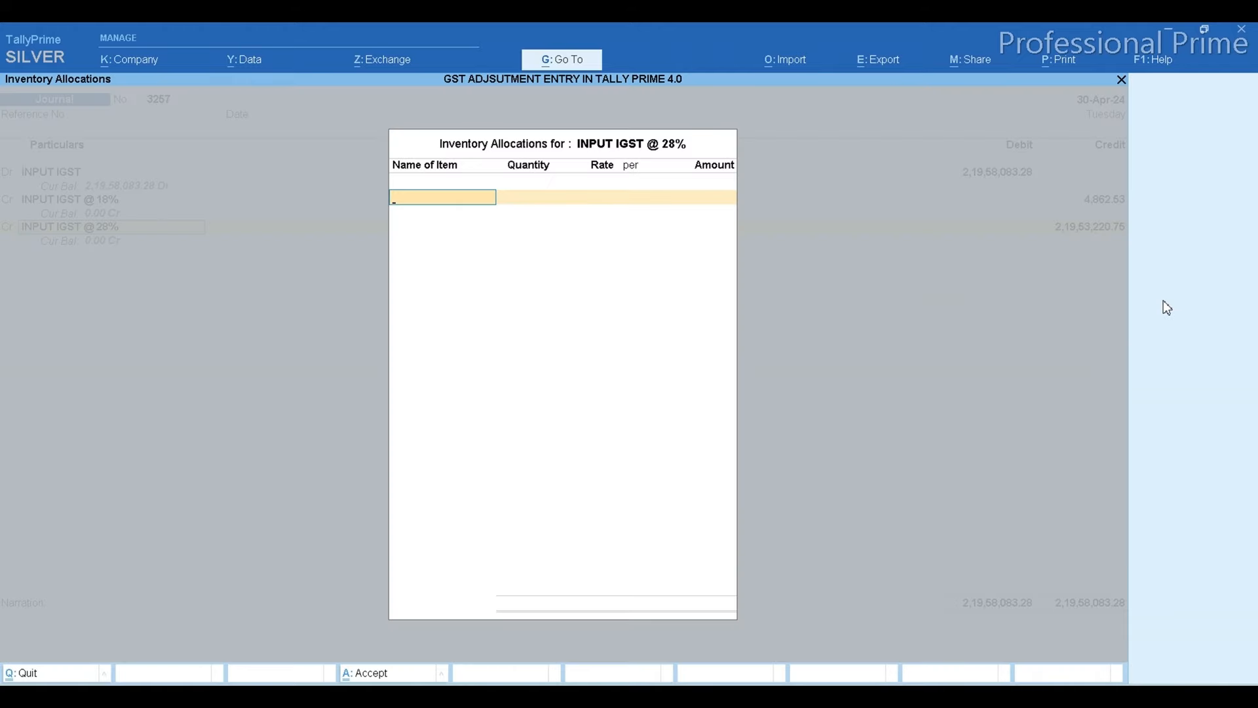
key("Escape")
key("ctrl+Return")
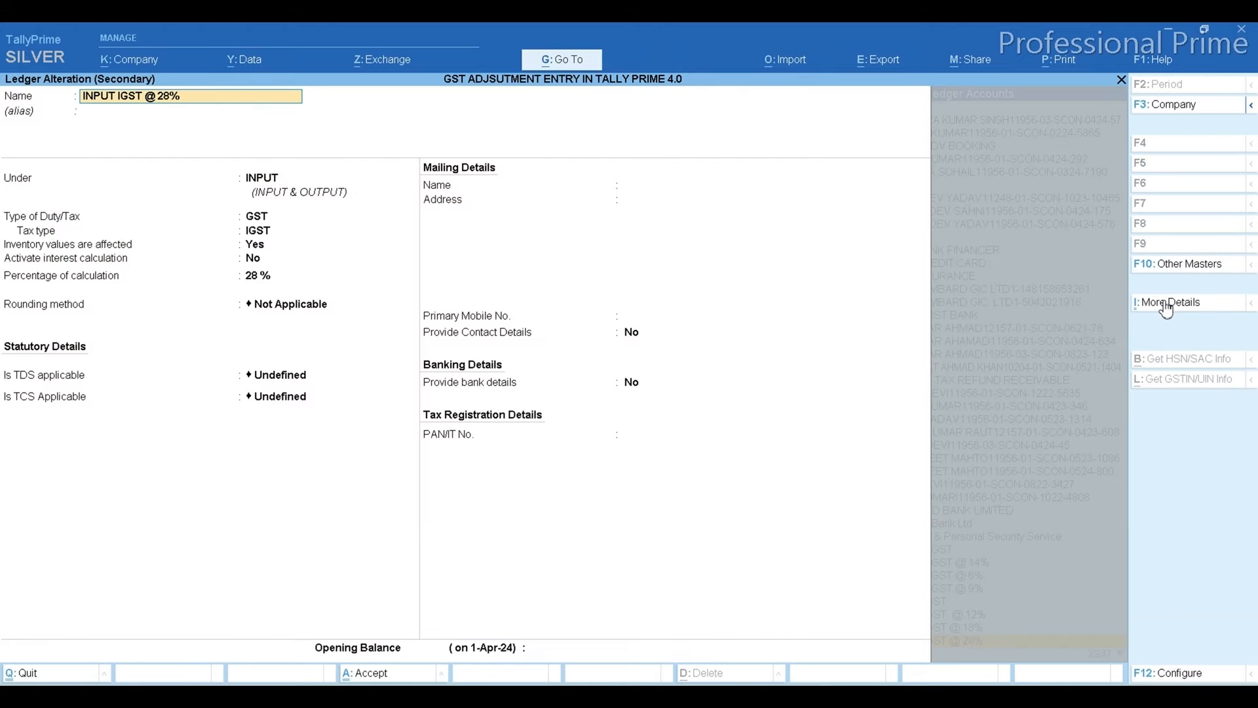
left_click(1165, 304)
key("Down")
key("Down")
key("Down")
key("Down")
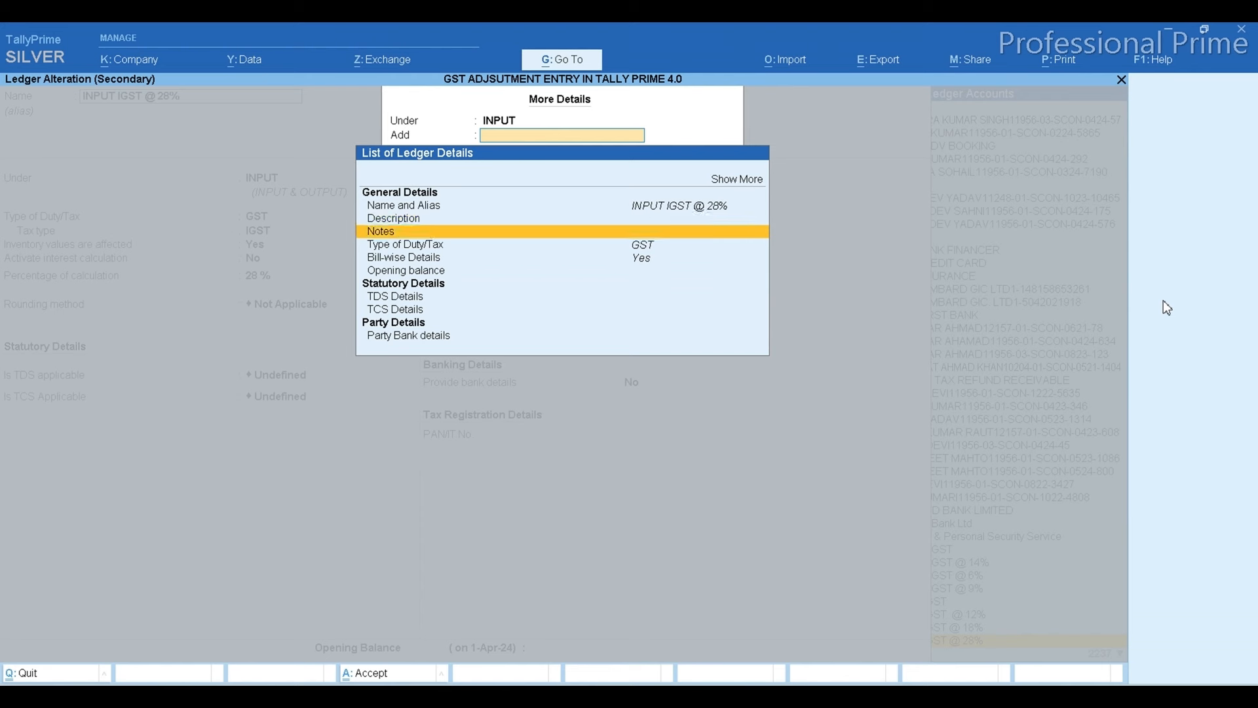
key("Return")
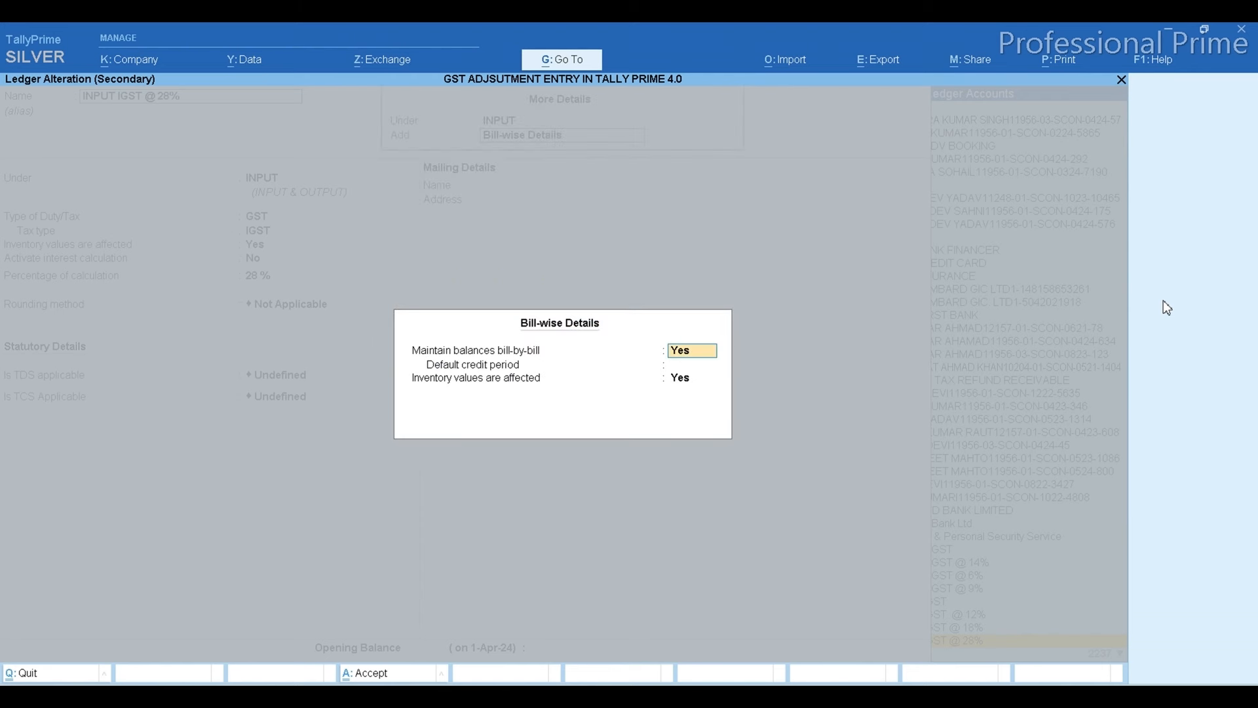
key("Return")
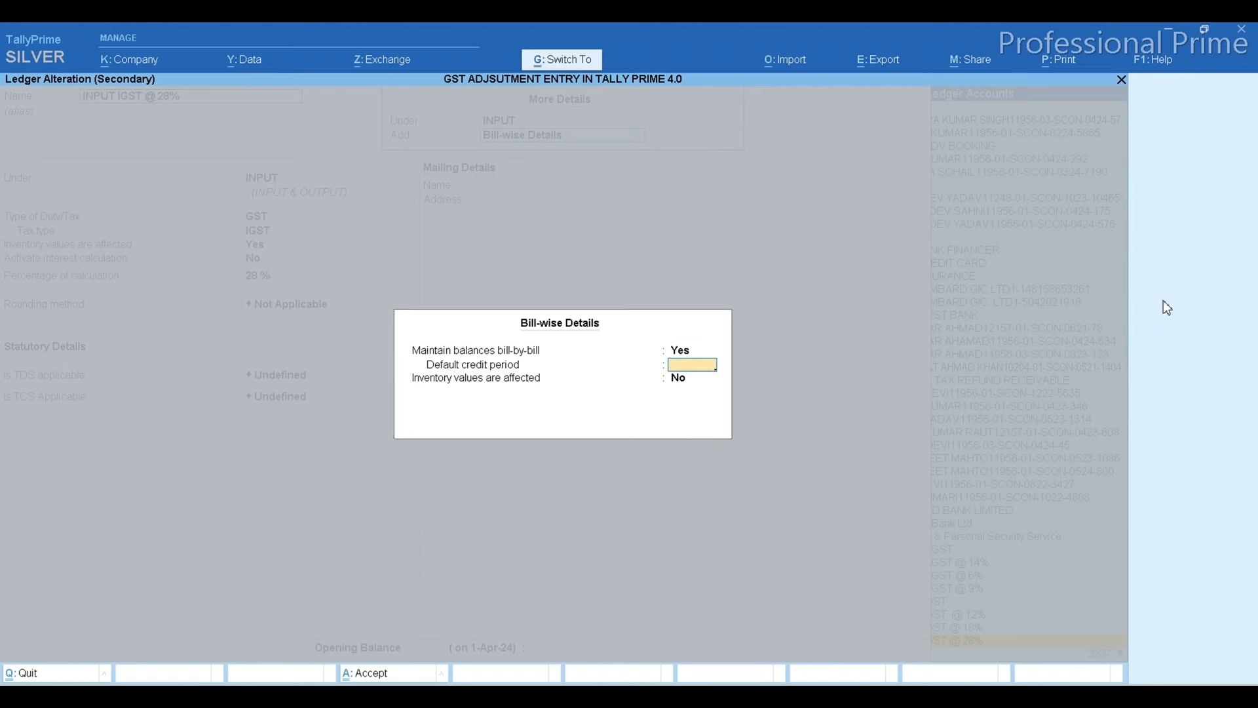
key("ctrl+a")
key("ctrl+a")
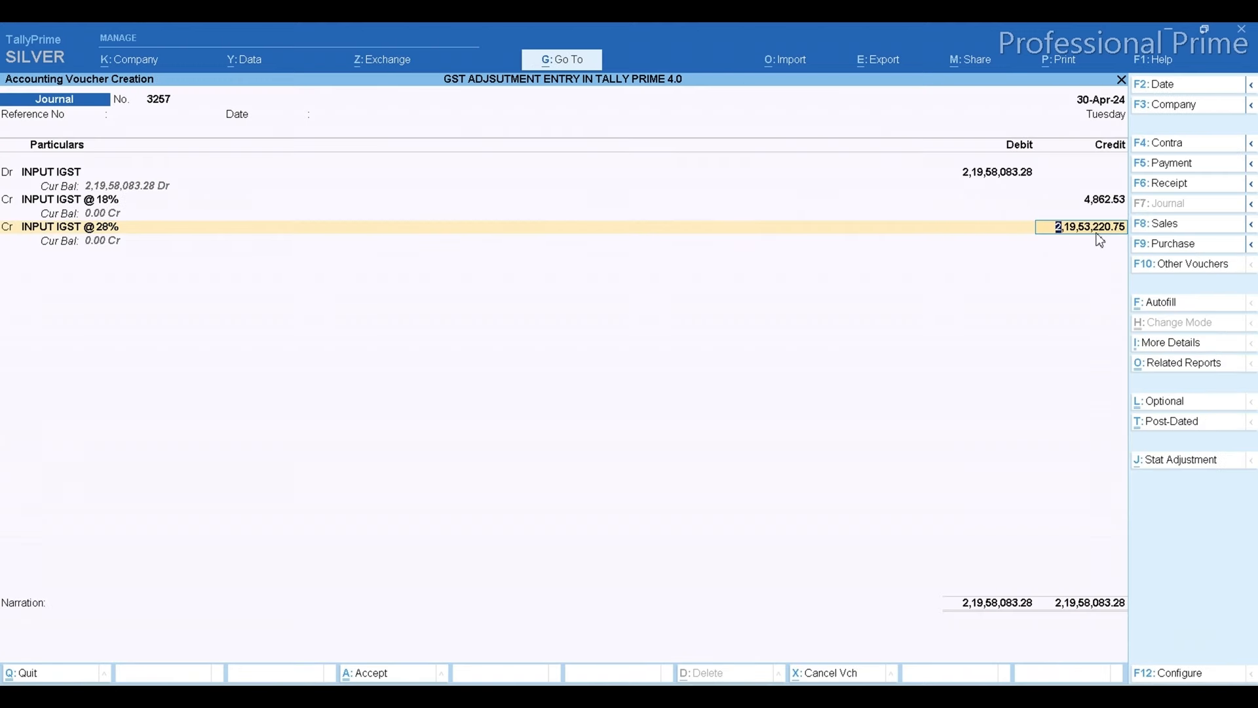
- Check the INPUT IGST @ 28% credit of 21953220.75 against Excel and save the INPUT IGST journal in TallyPrime
key("alt+Tab")
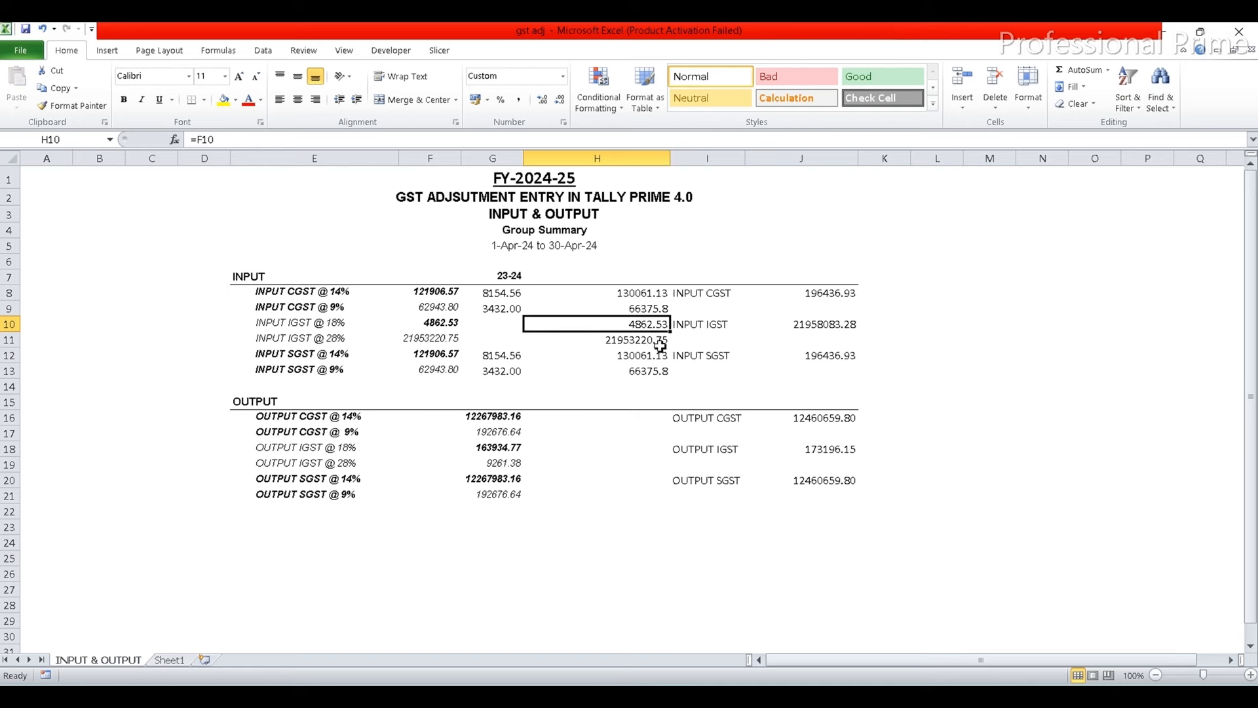
key("alt+Tab")
key("Return")
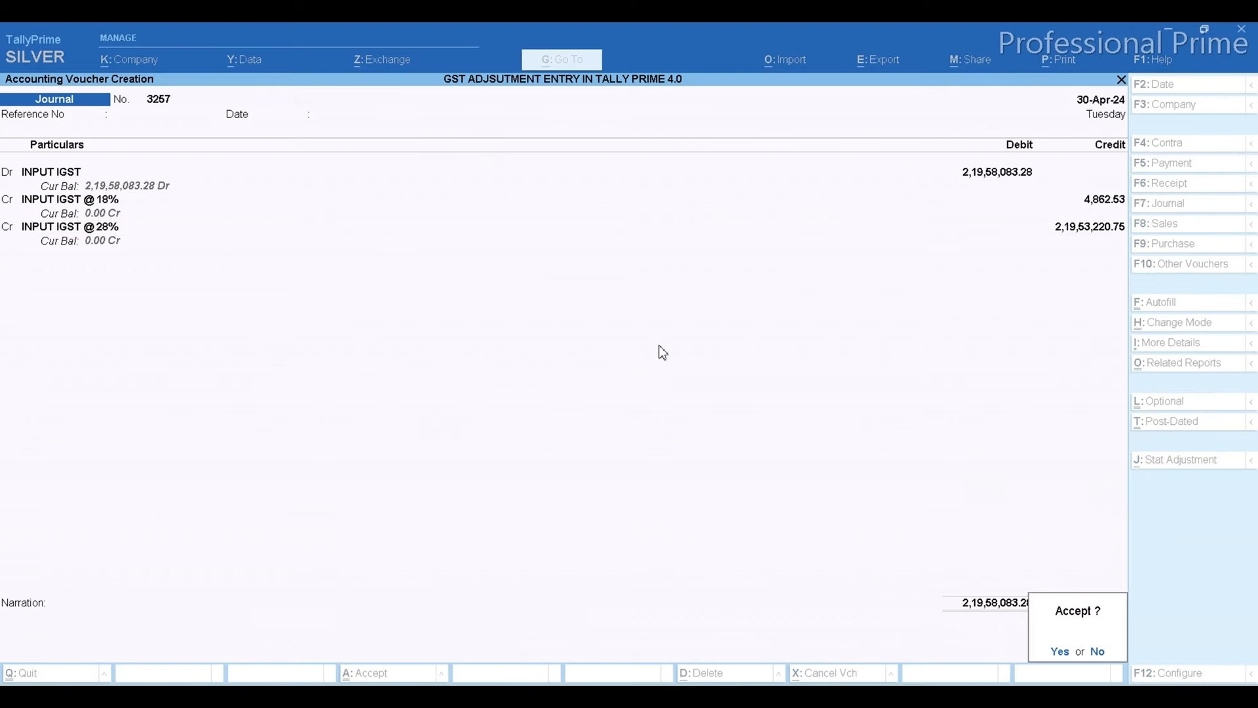
key("Return")
- Check the output tax figures in Excel and choose OUTPUT CGST @ 14% as the debit ledger of a new TallyPrime journal
key("alt+Tab")
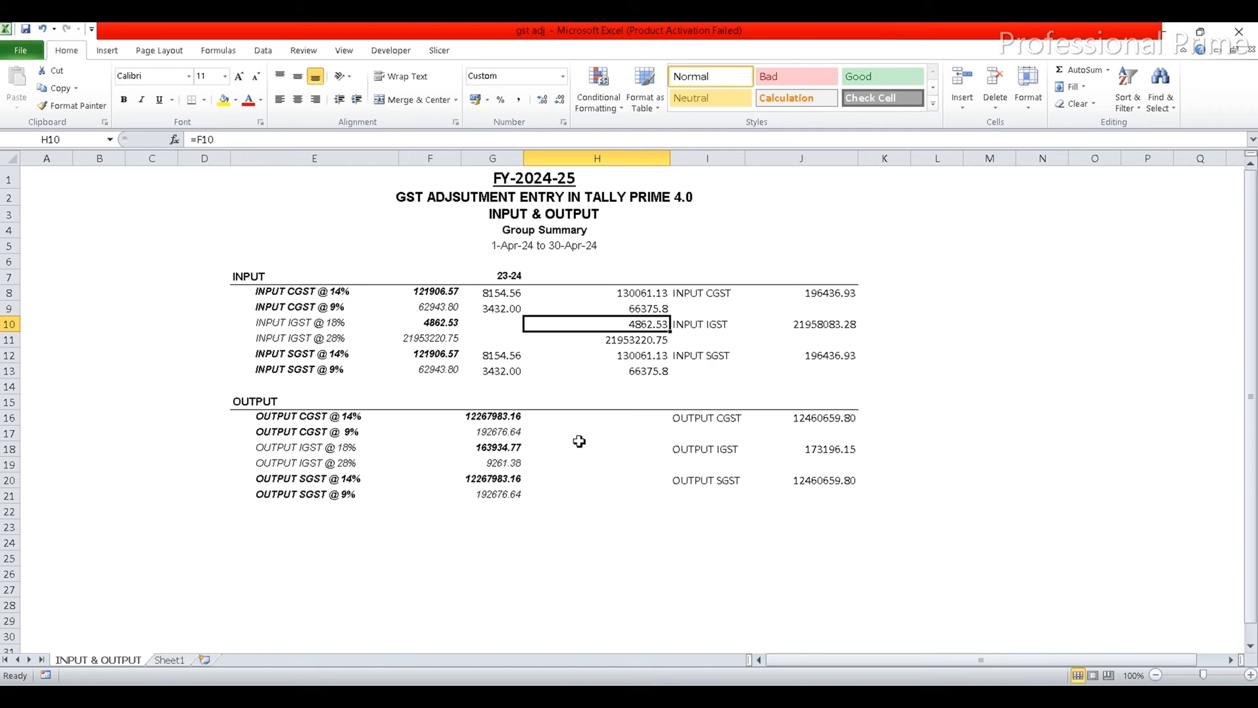
key("alt+Tab")
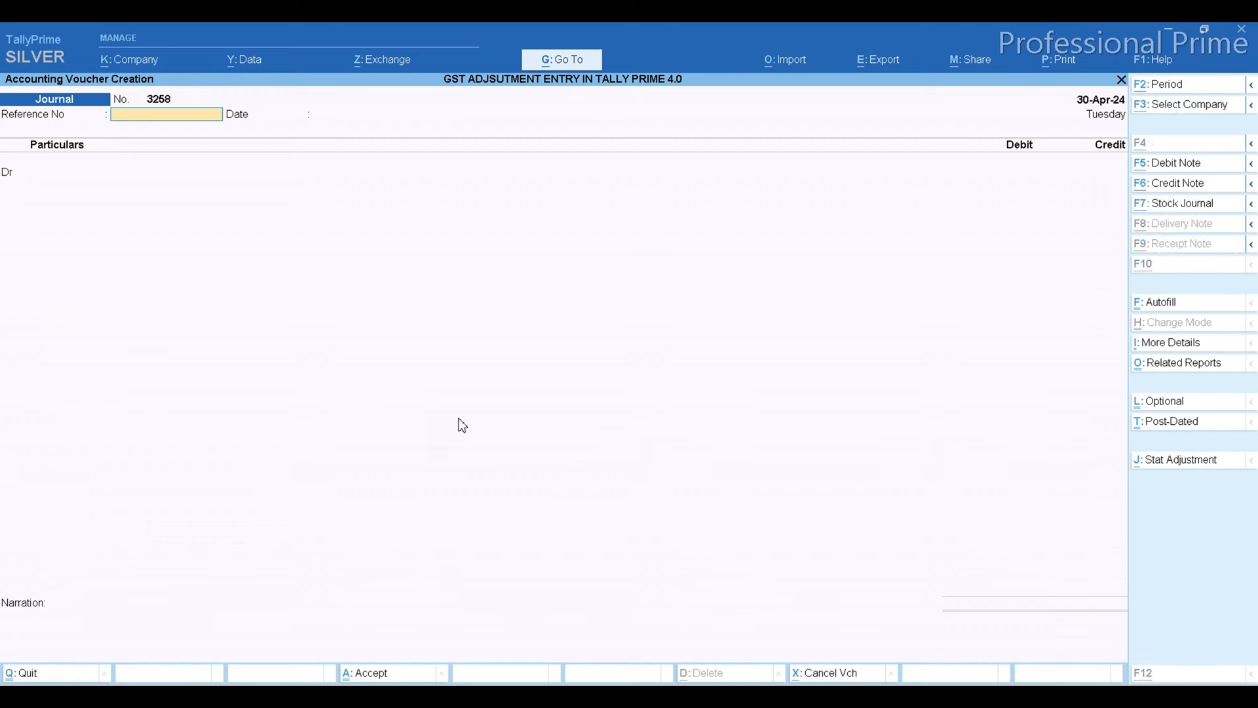
key("alt+Tab")
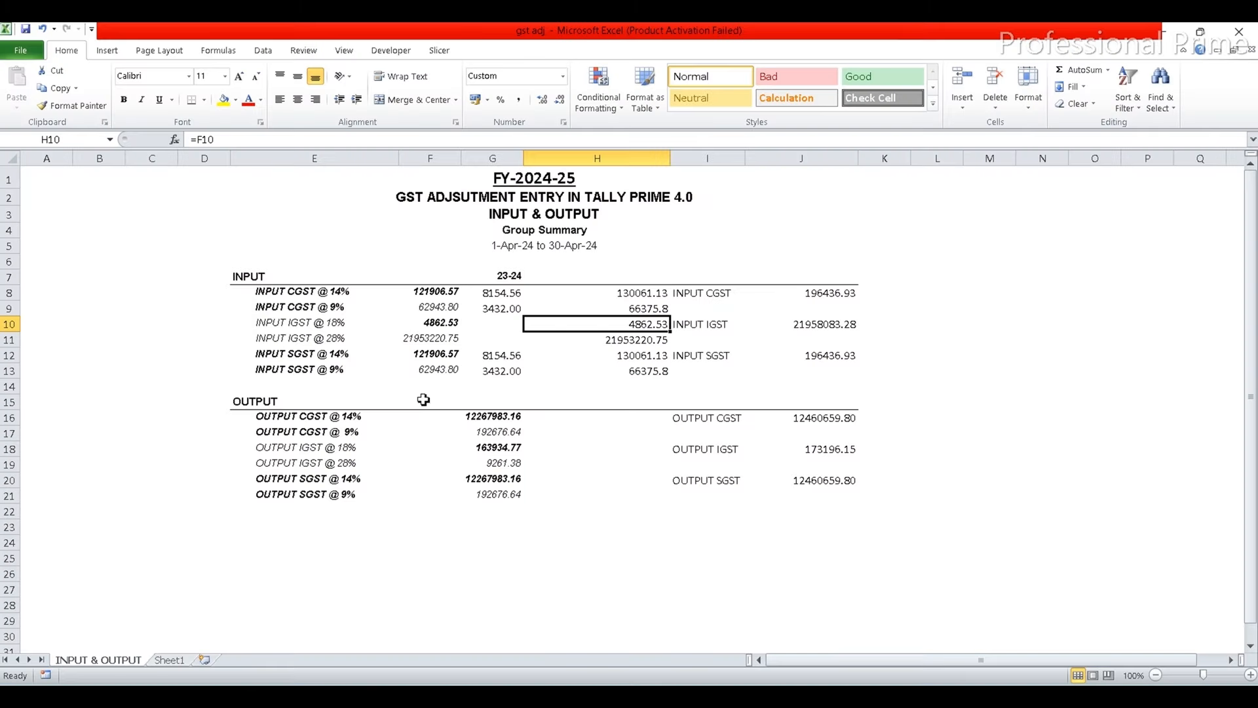
key("alt+Tab")
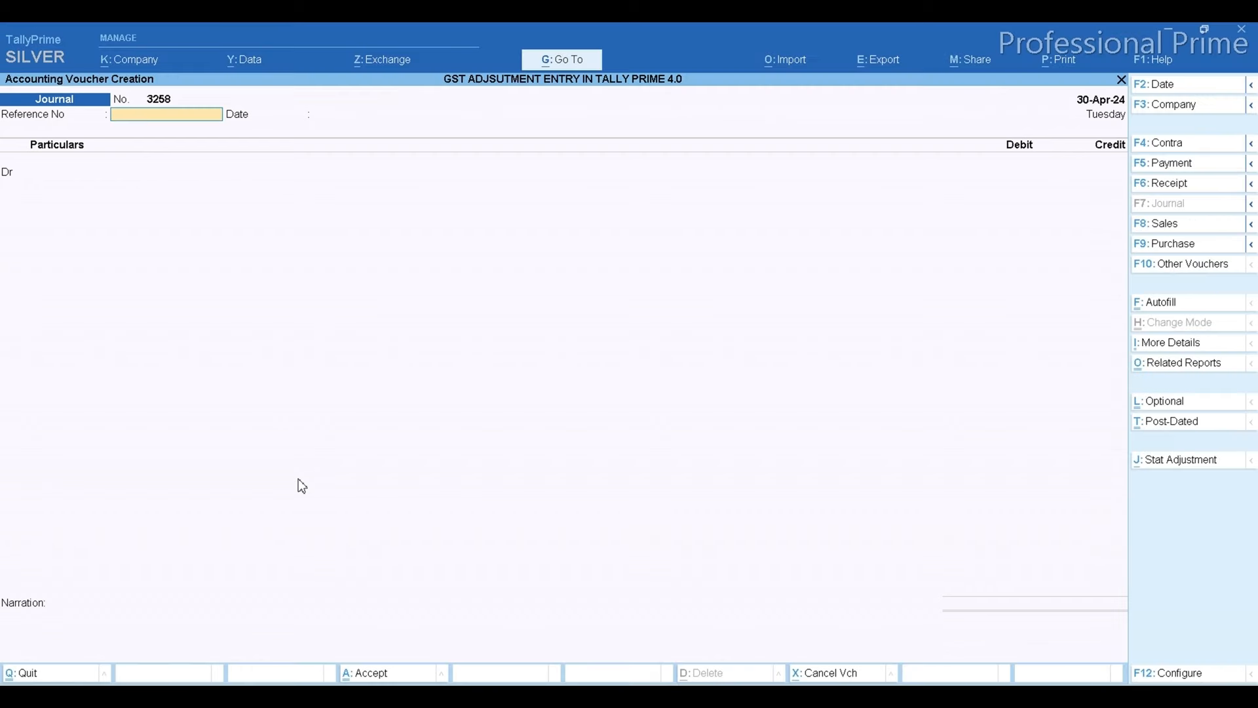
key("Return")
key("Return")
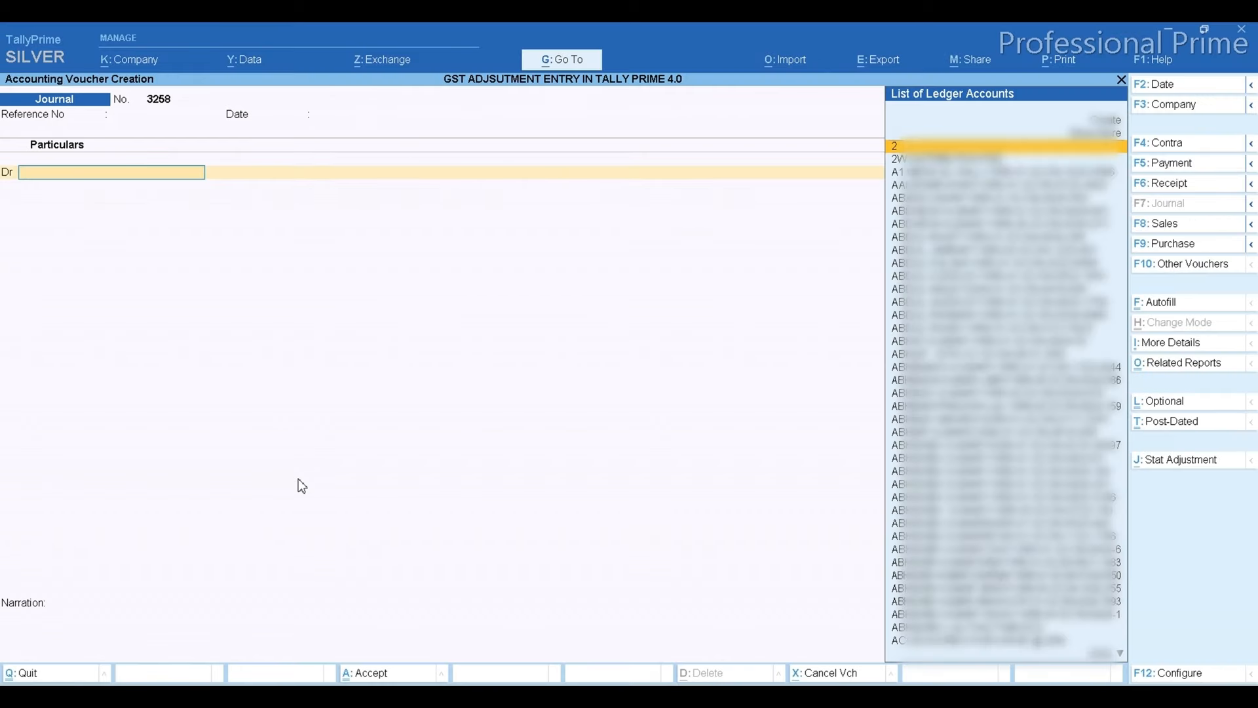
key("alt+Tab")
key("alt+Tab")
type("OUT")
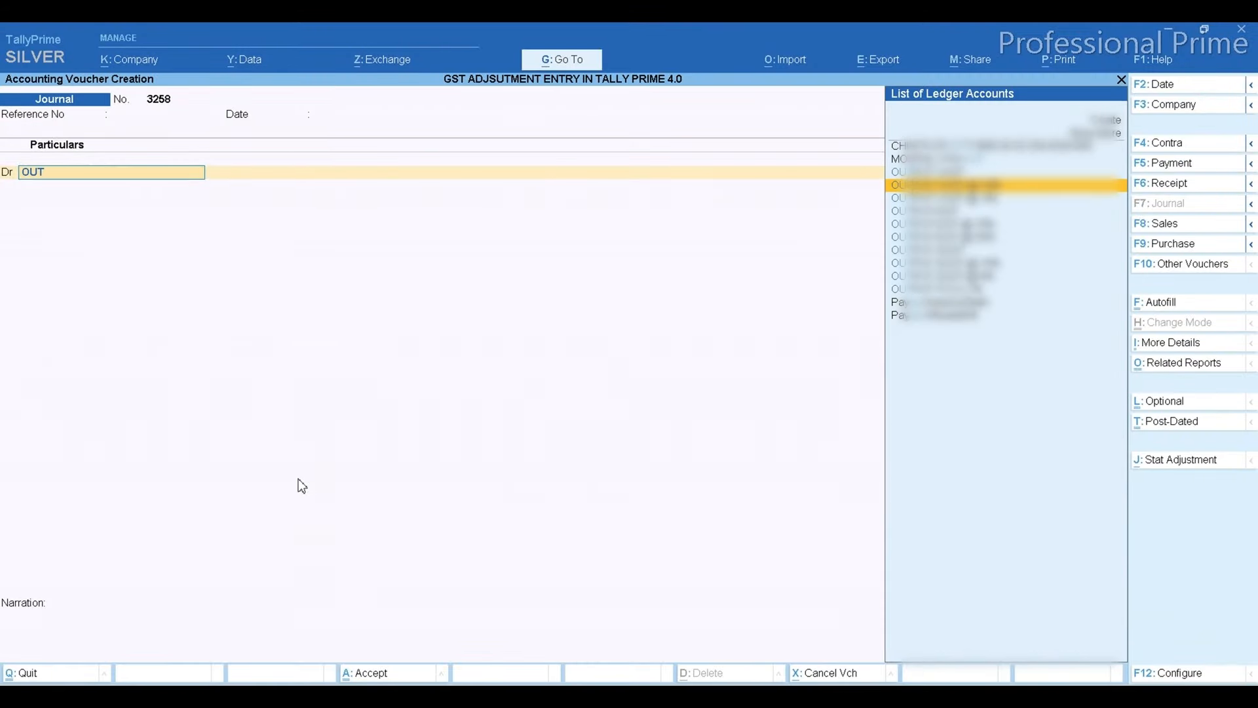
key("Return")
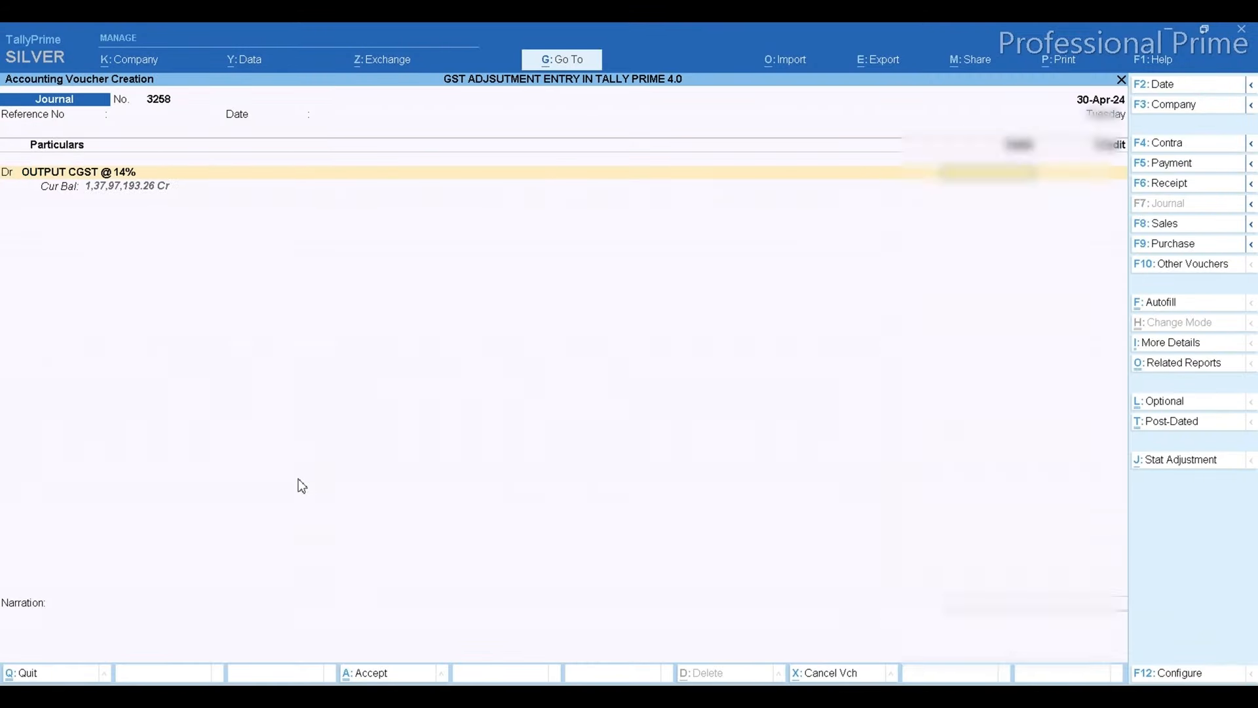
- Copy the OUTPUT CGST @ 14% amount from cell G16 in Excel and set the debit in TallyPrime to 12267983.16
key("alt+Tab")
key("Down")
key("Down")
key("Down")
key("Down")
key("Down")
key("Down")
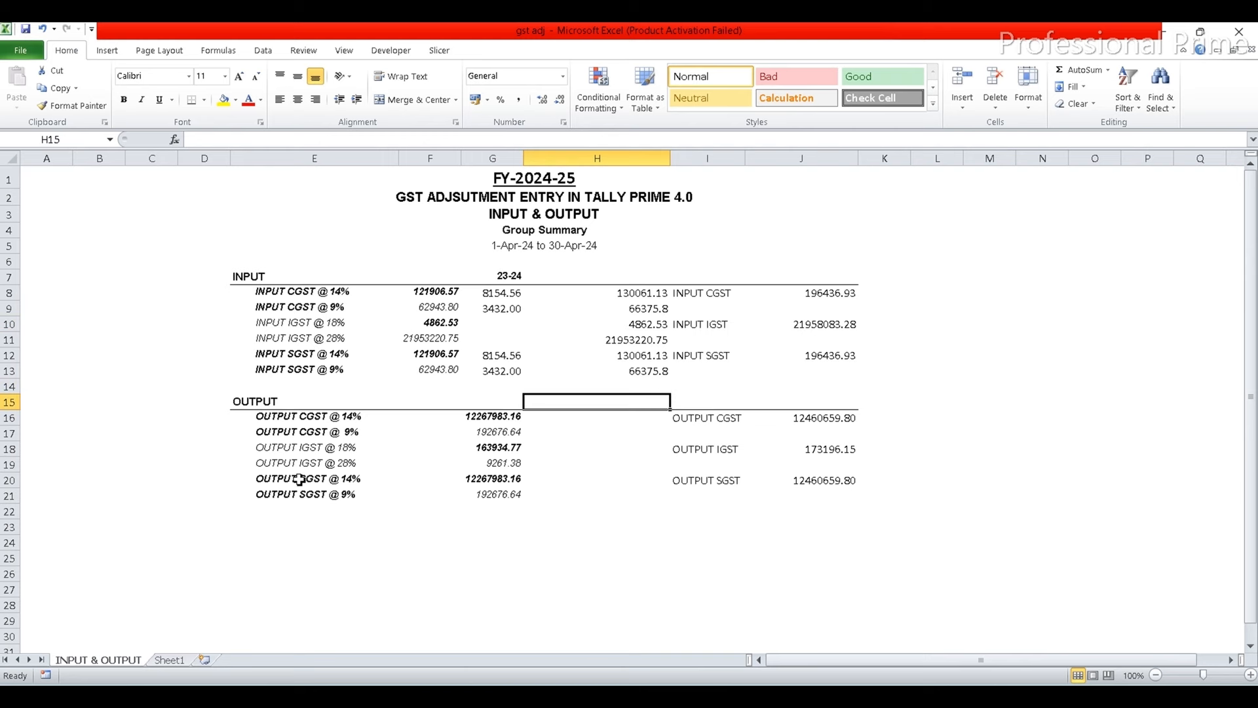
key("Left")
key("ctrl+c")
key("alt+Tab")
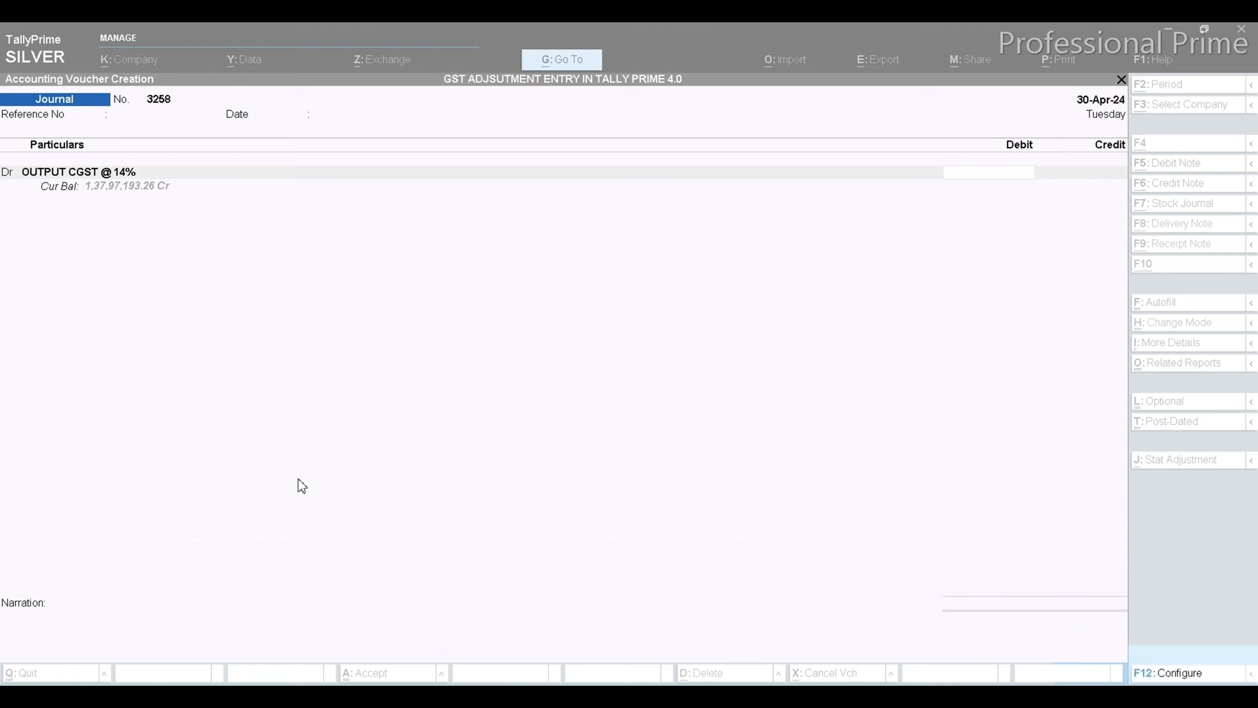
key("ctrl+alt+v")
key("Return")
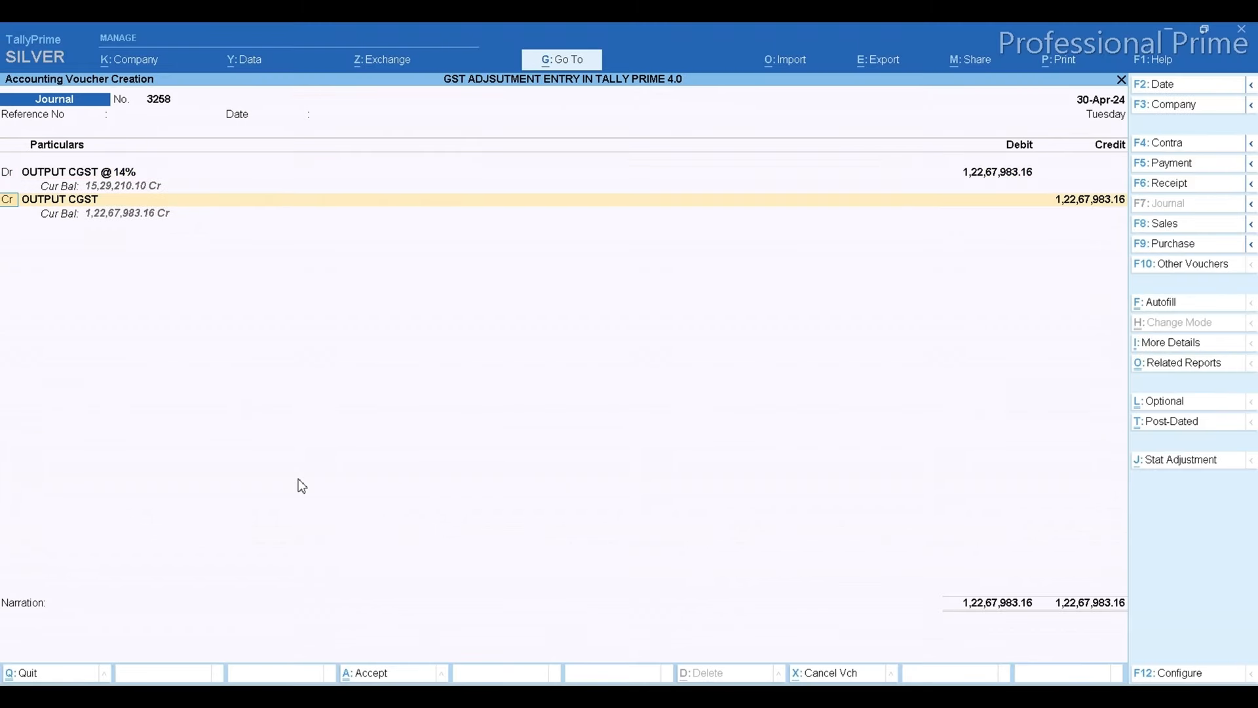
- Change the journal's second line to a debit with OUTPUT CGST @ 9% as its ledger
type("d")
key("Return")
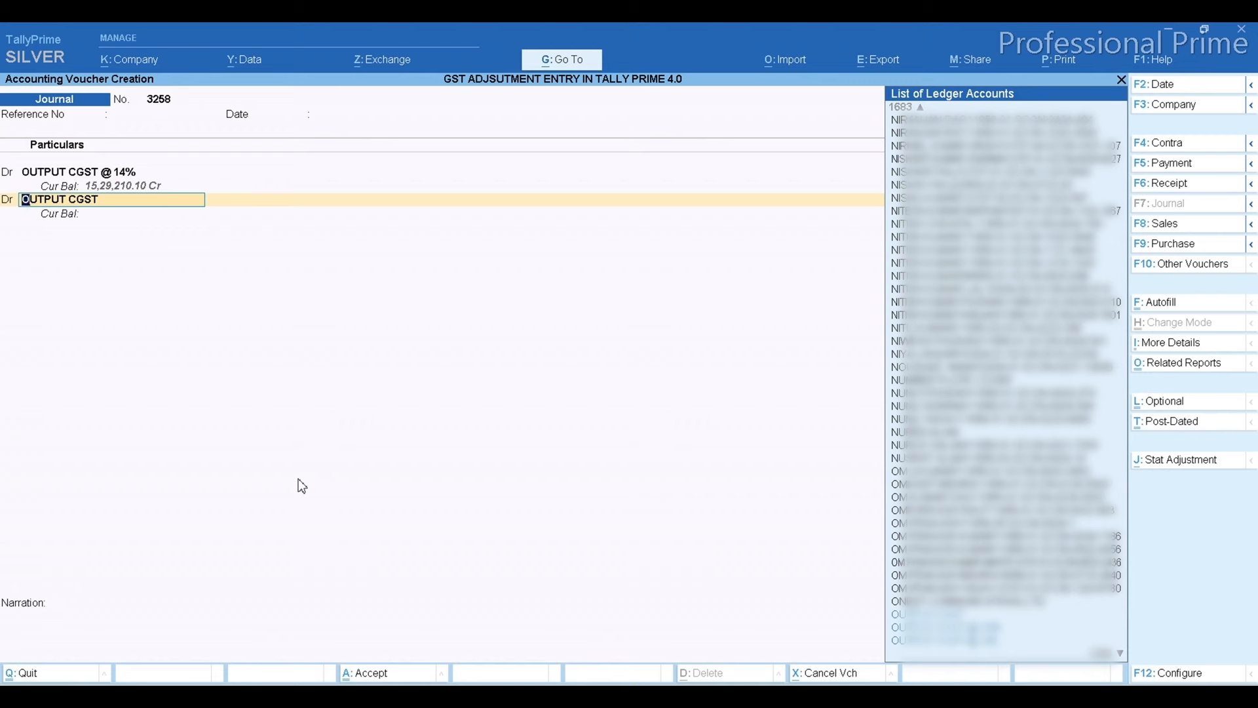
type("OUT")
key("Down")
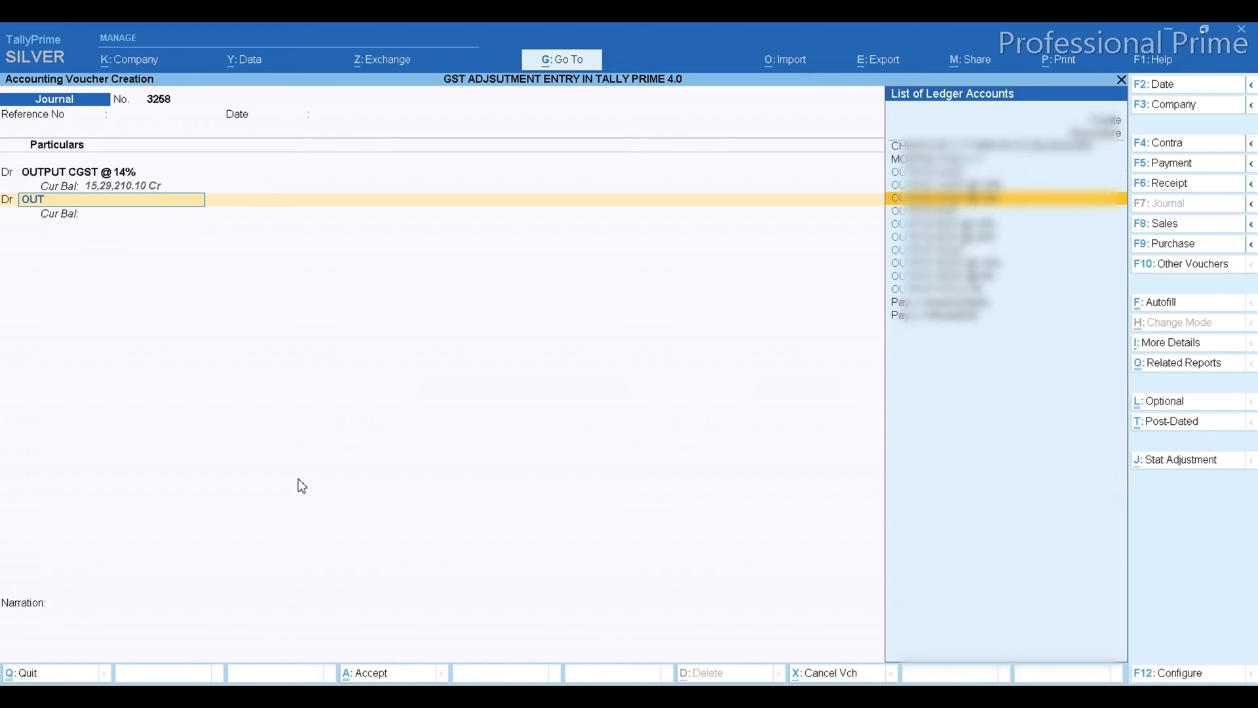
key("Return")
- Copy the G17 amount from Excel and set the OUTPUT CGST @ 9% debit in TallyPrime to 192676.64
key("alt+Tab")
key("Down")
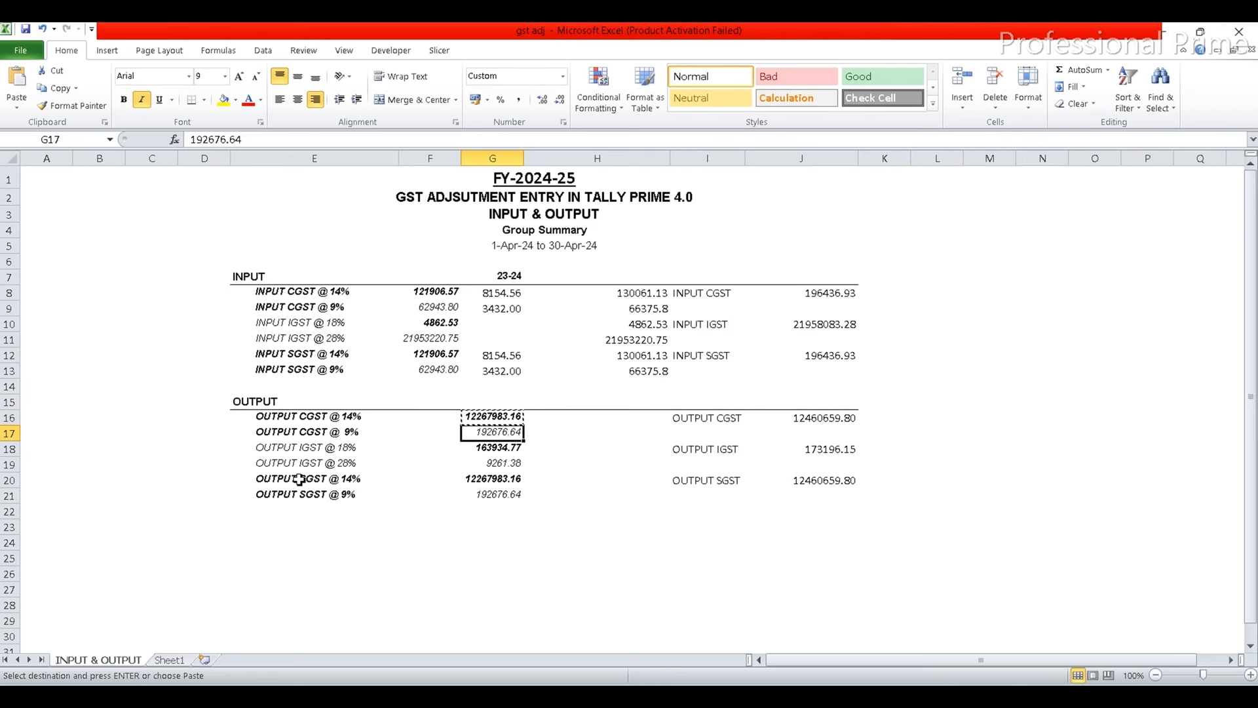
key("ctrl+c")
key("alt+Tab")
key("ctrl+alt+v")
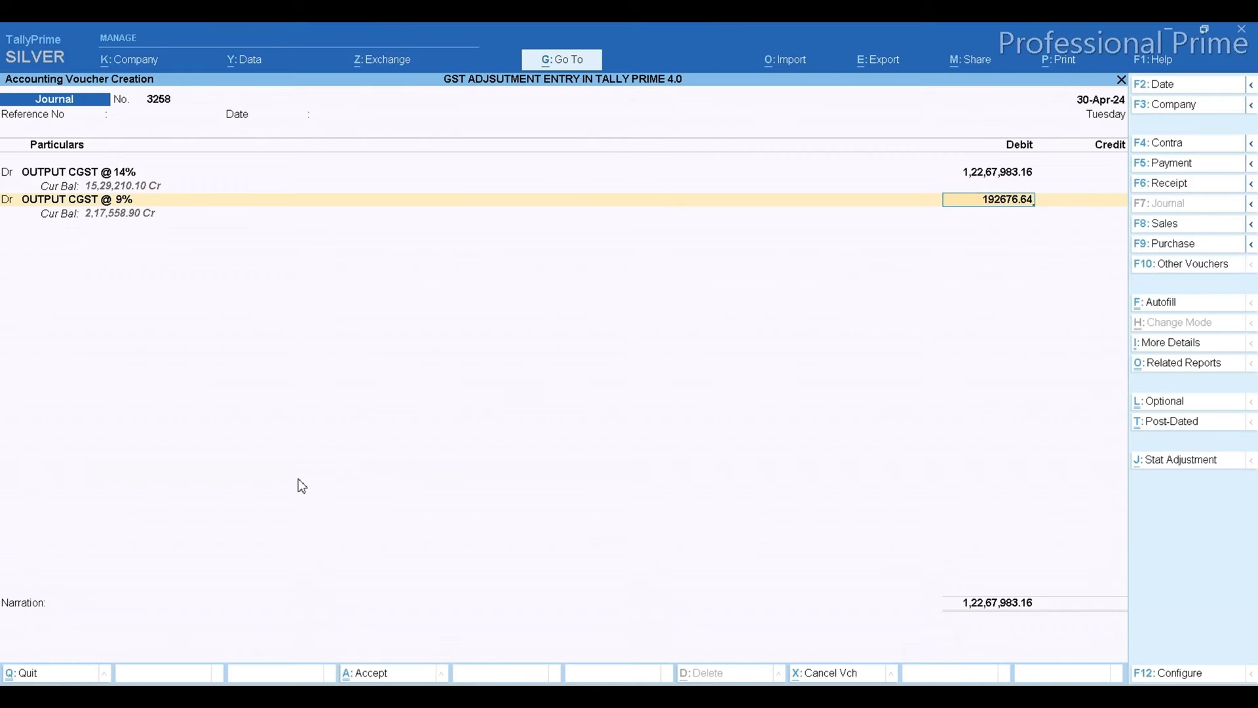
key("Return")
- Credit OUTPUT CGST with 12460659.80, check the total against Excel, and save the journal without a narration
key("Return")
key("Return")
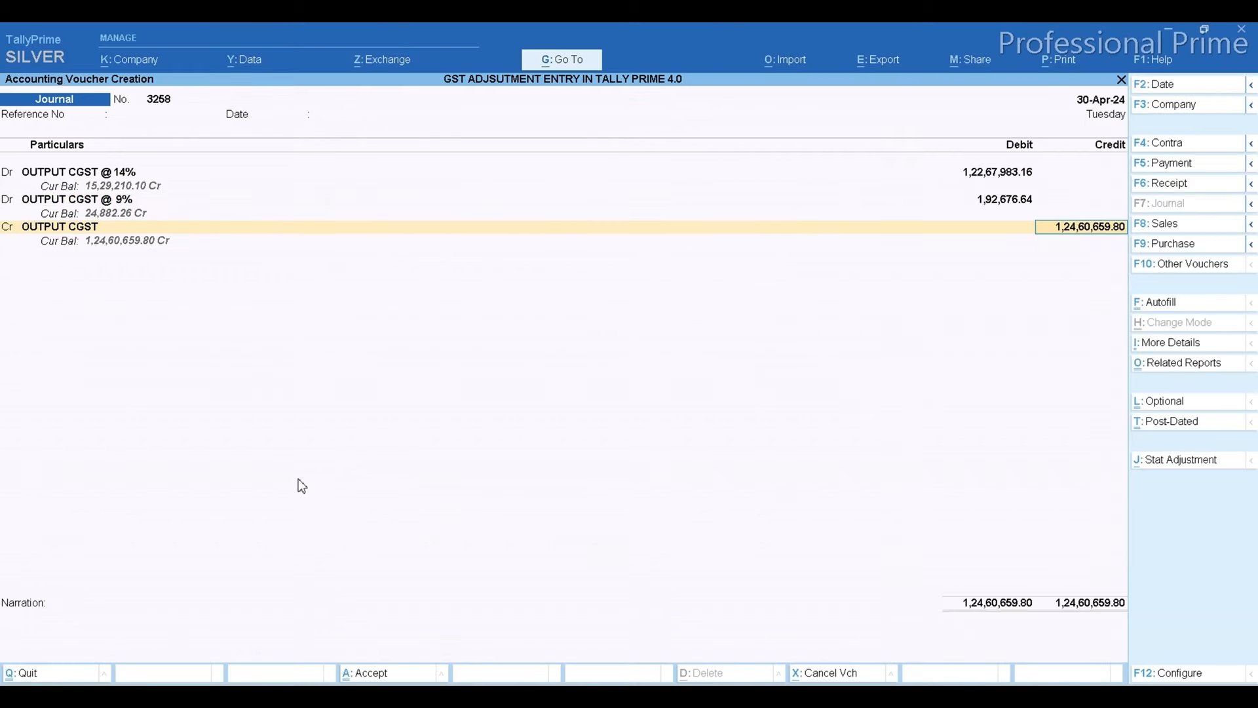
key("Return")
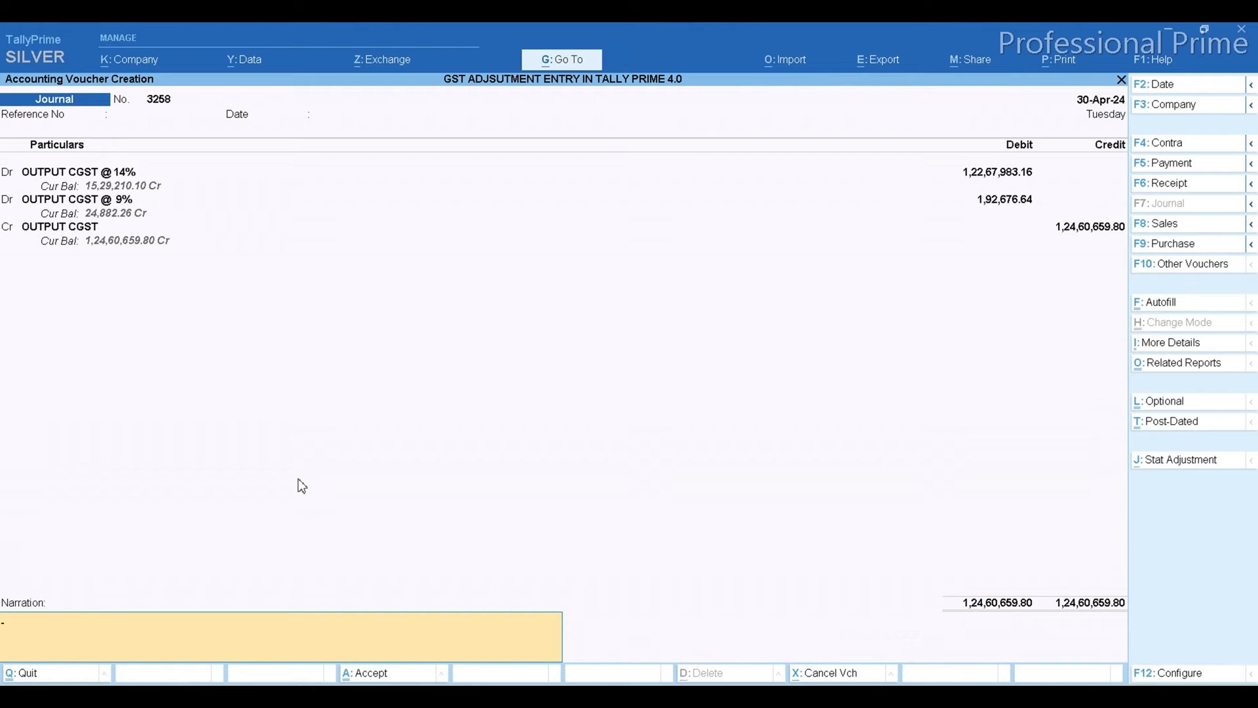
key("alt+Tab")
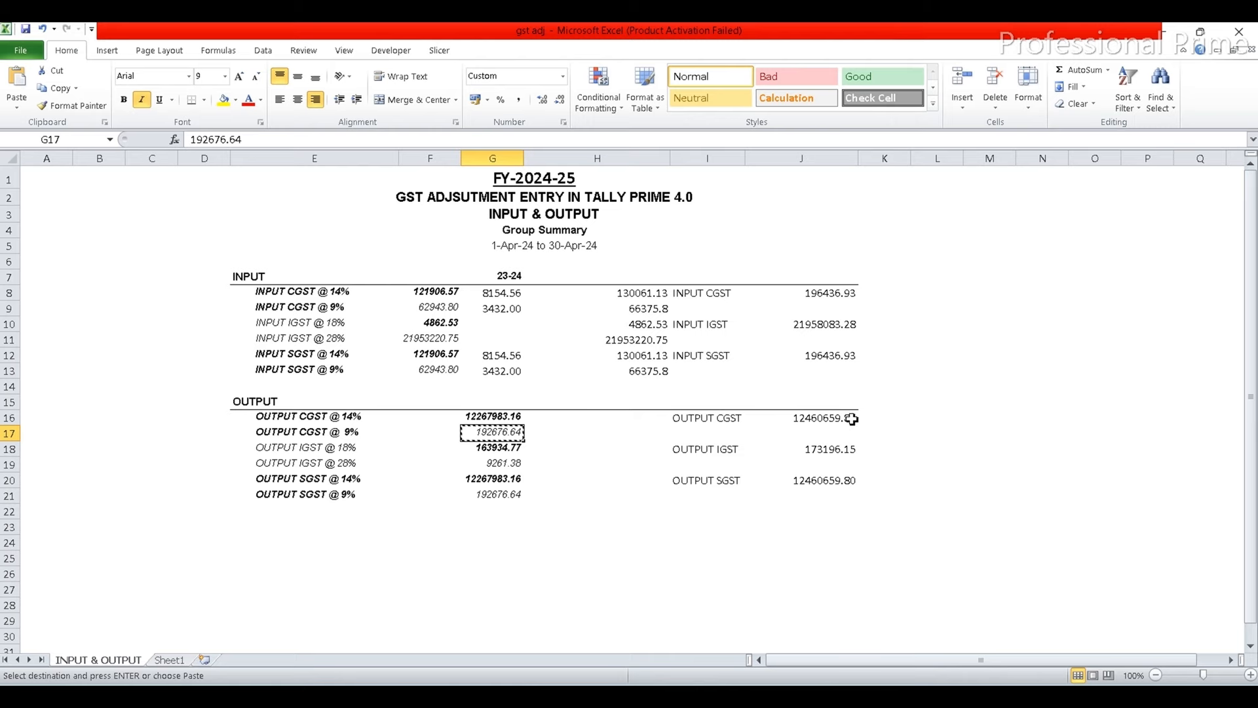
key("alt+Tab")
key("Return")
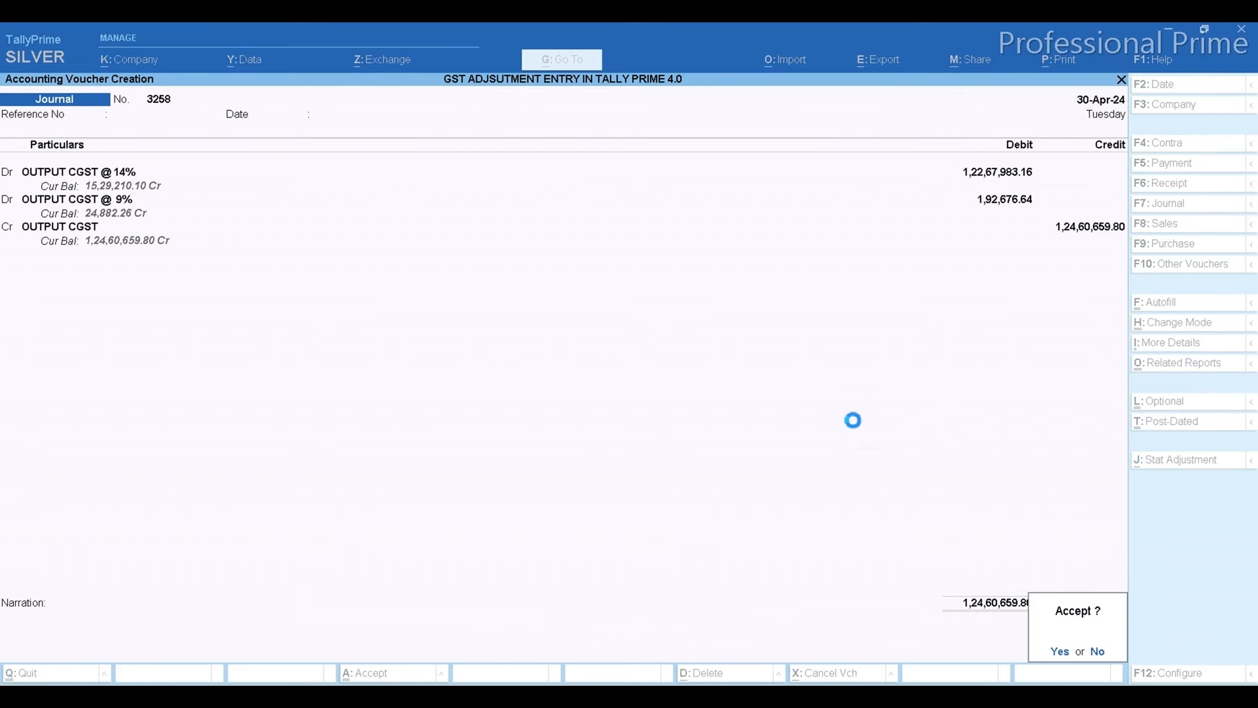
key("Return")
- Switch to Excel, clear the copy selection, and select the OUTPUT IGST @ 18% amount in cell G18
key("alt+Tab")
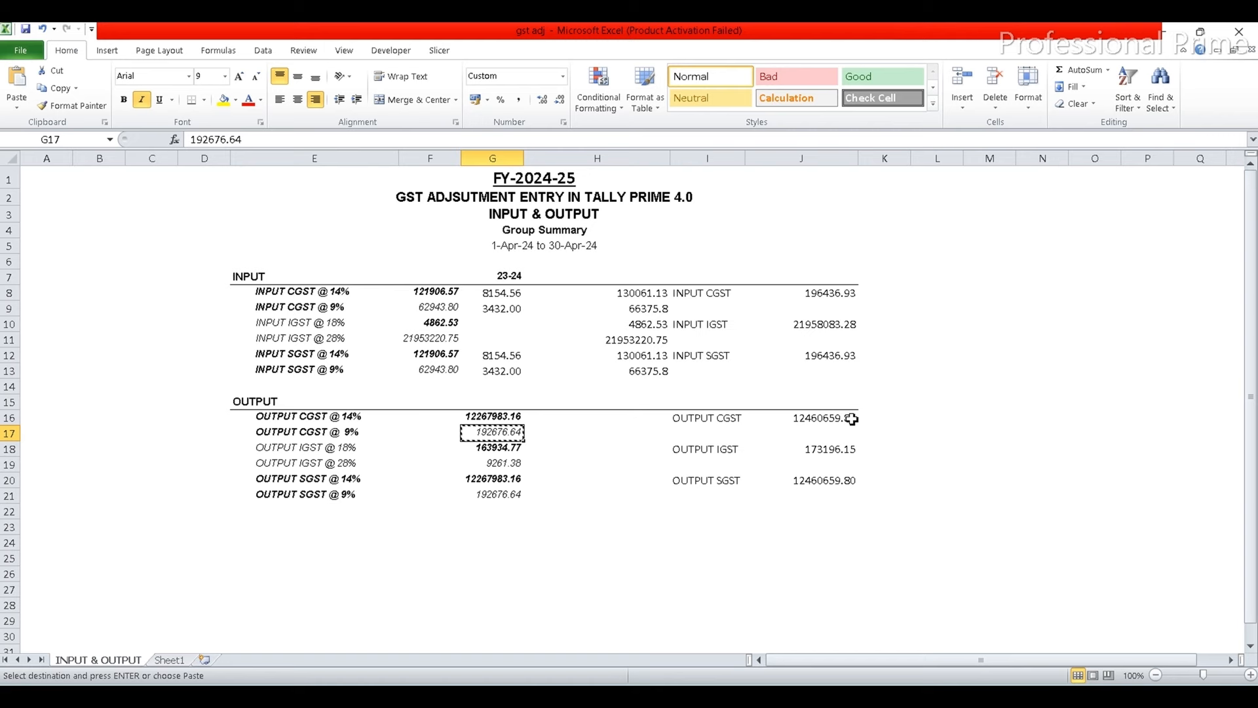
key("Escape")
key("Down")
key("Left")
key("Left")
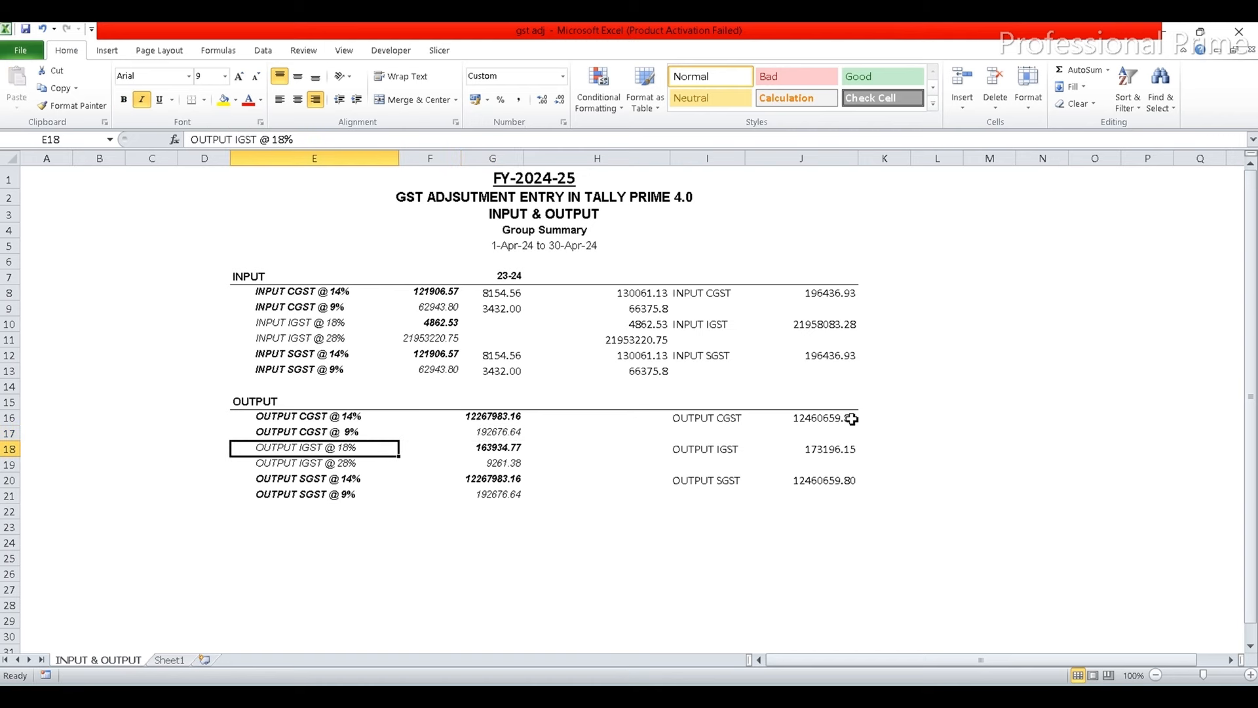
key("Right")
key("Right")
- Switch to TallyPrime and enter OUTPUT IGST @ 18% as the new journal's first debit ledger
key("alt+Tab")
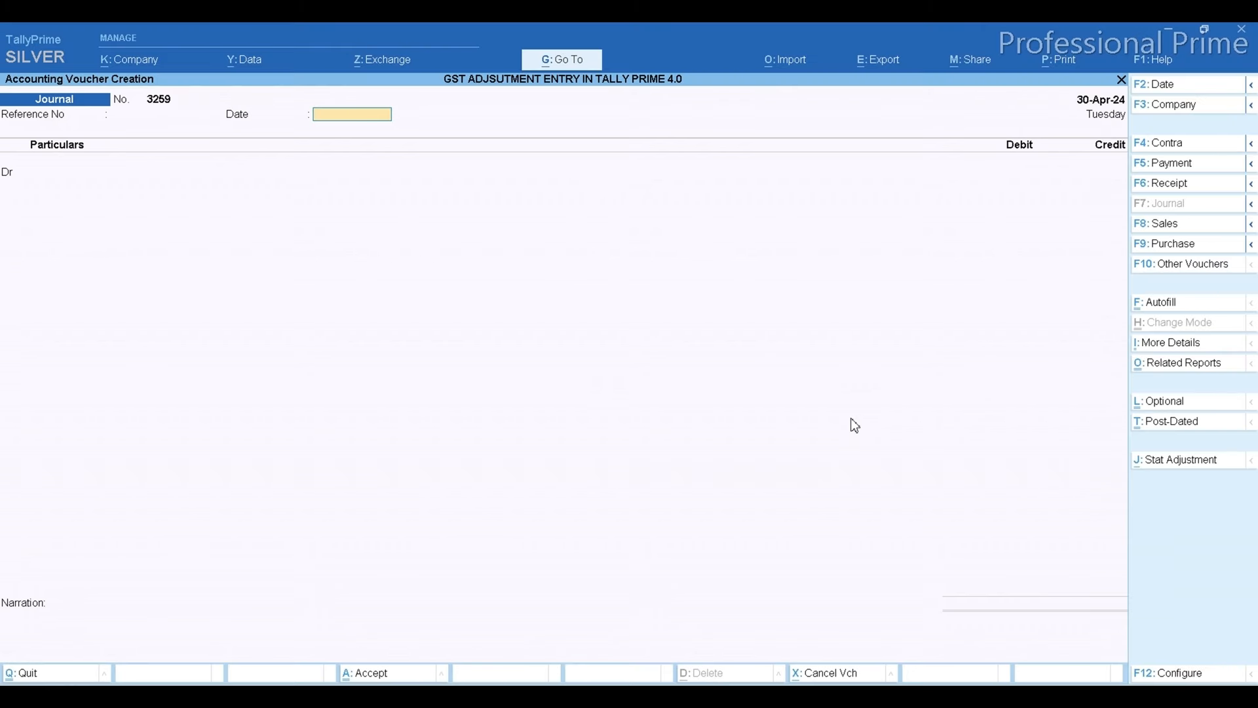
key("Return")
type("OUT")
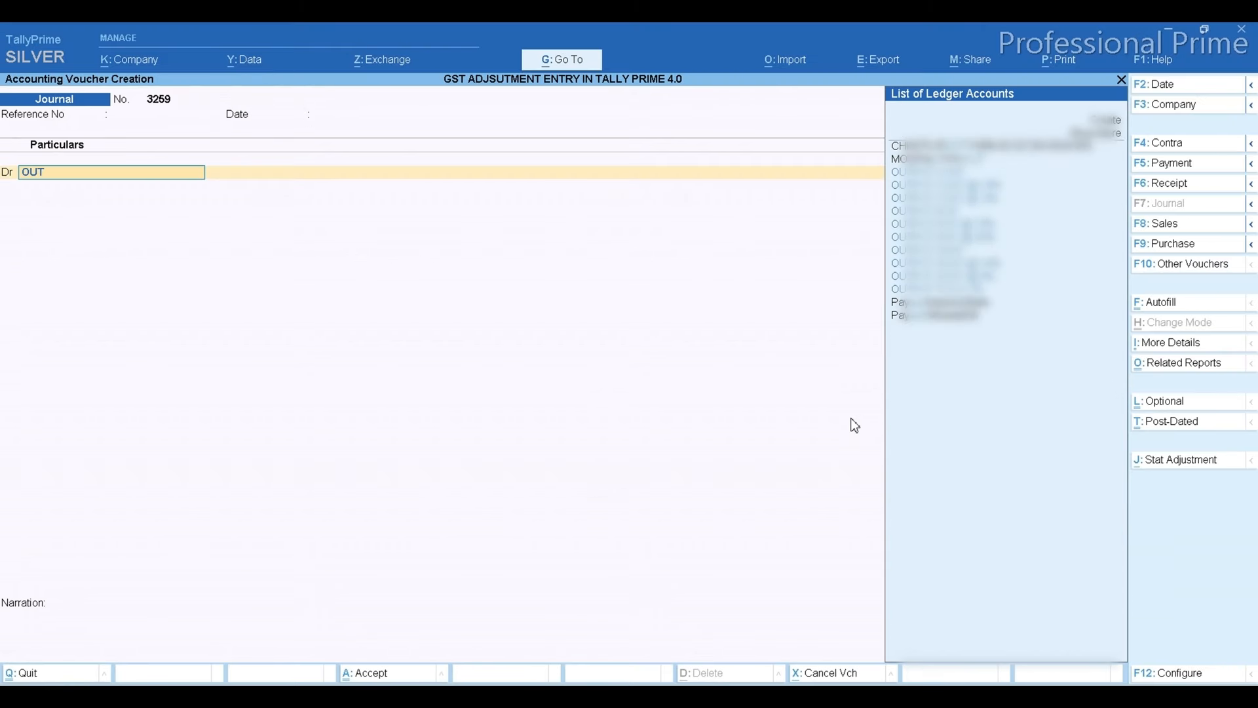
type("I")
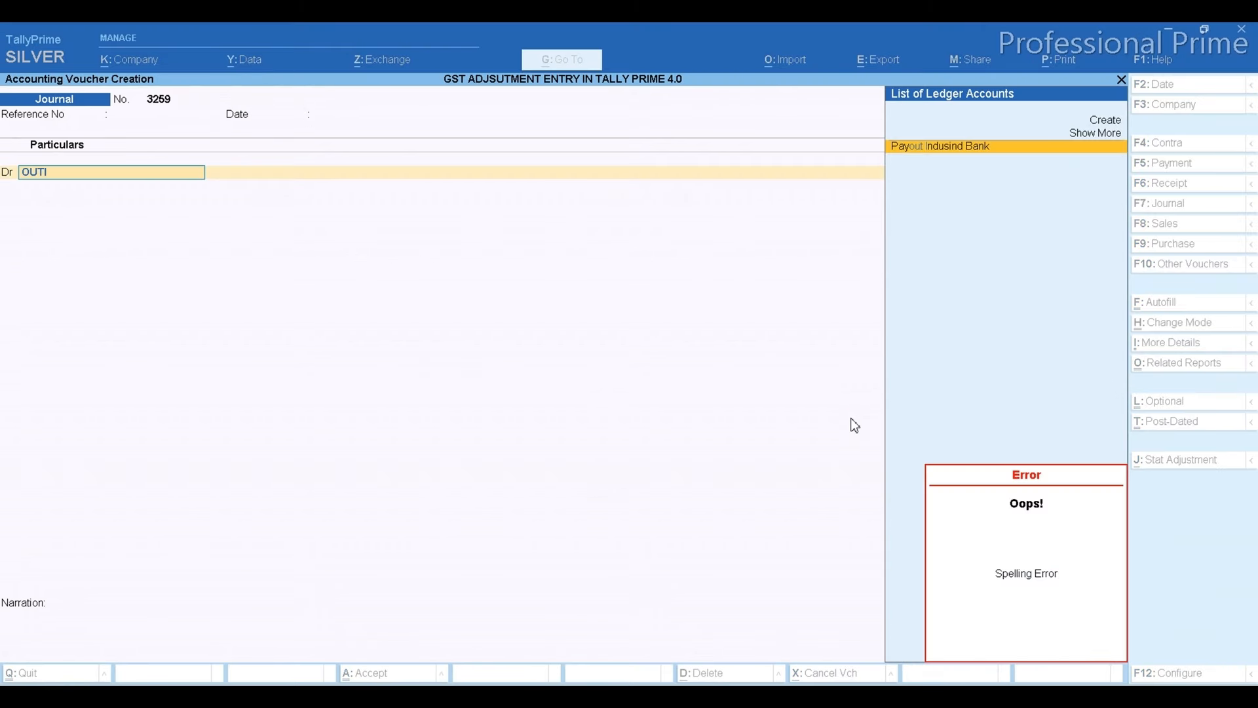
key("BackSpace")
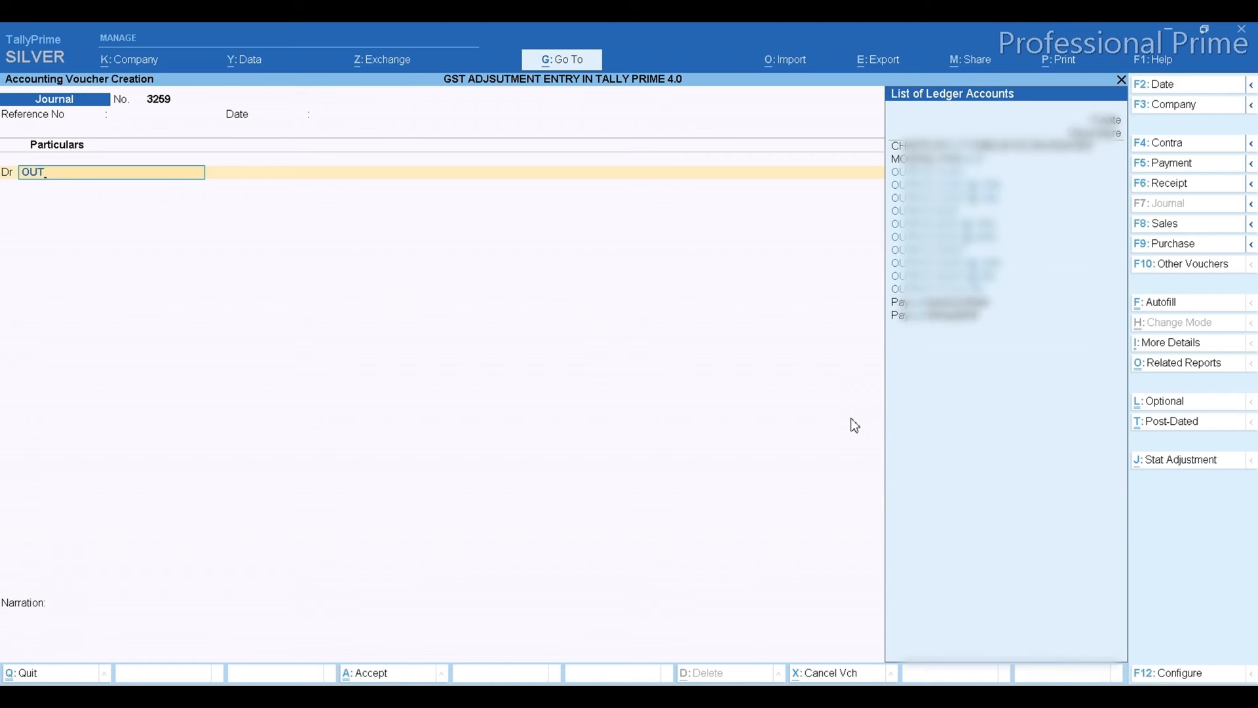
type("PU")
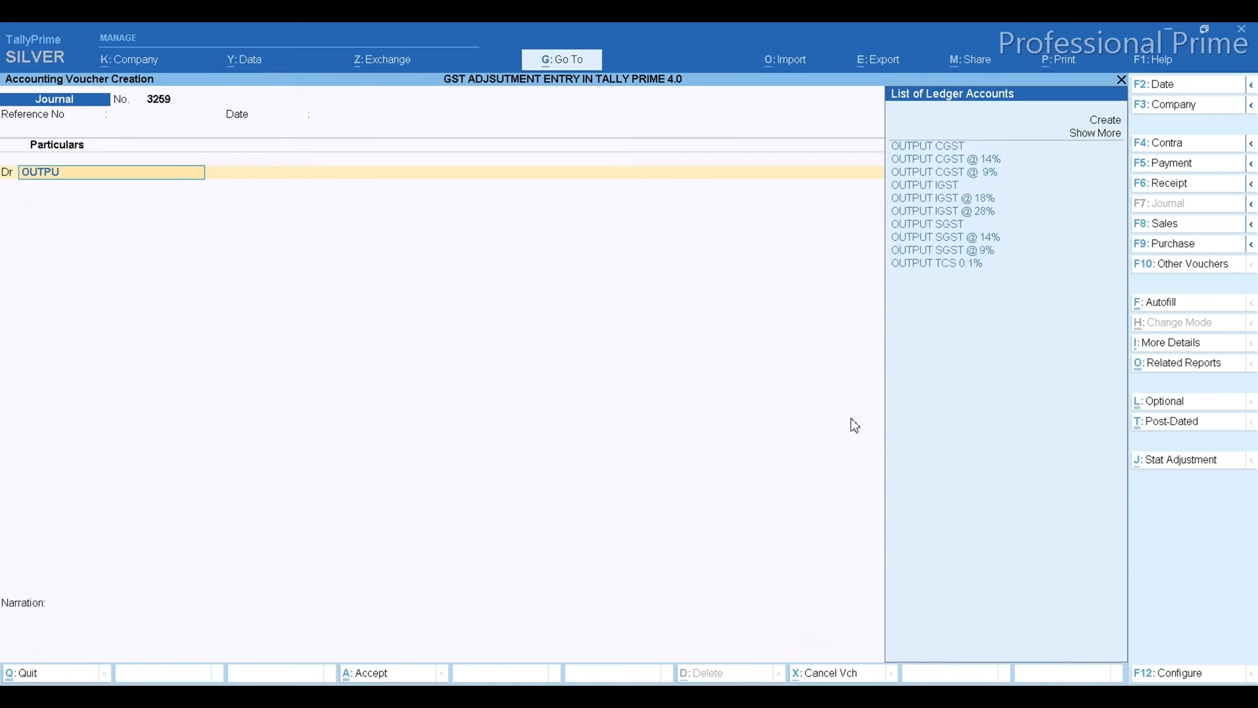
key("Down")
key("Down")
key("Down")
key("Down")
key("alt+Tab")
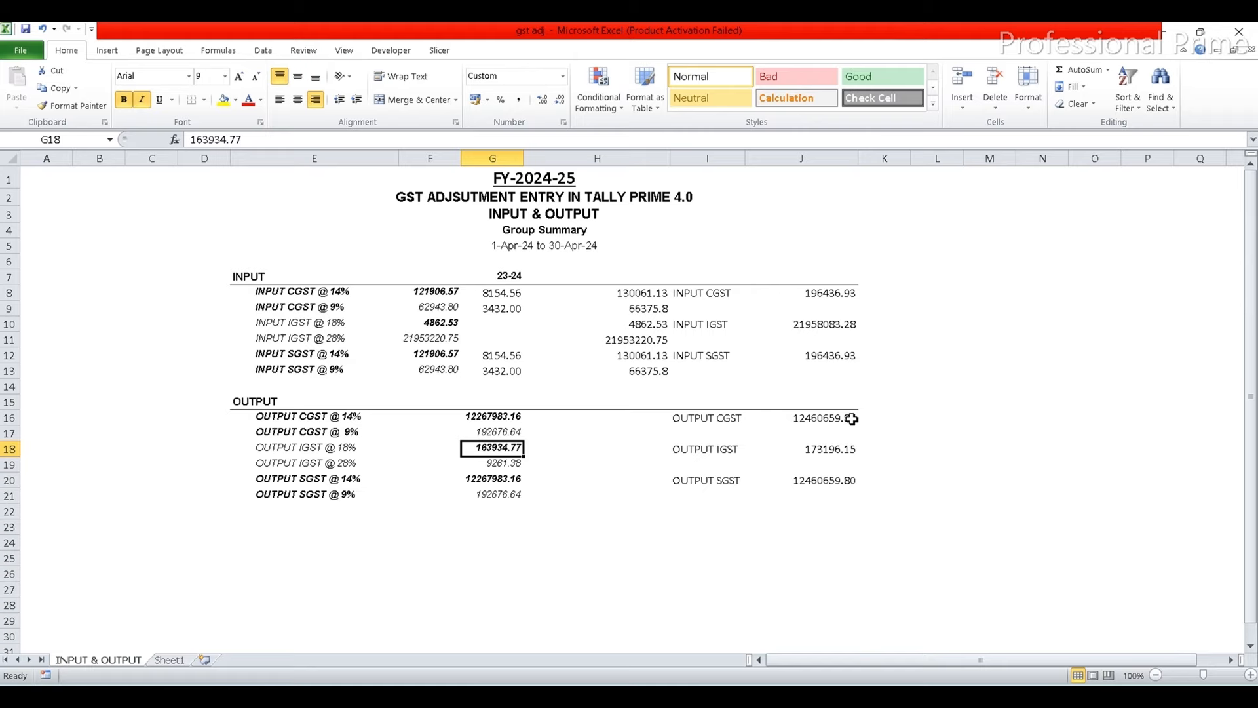
key("alt+Tab")
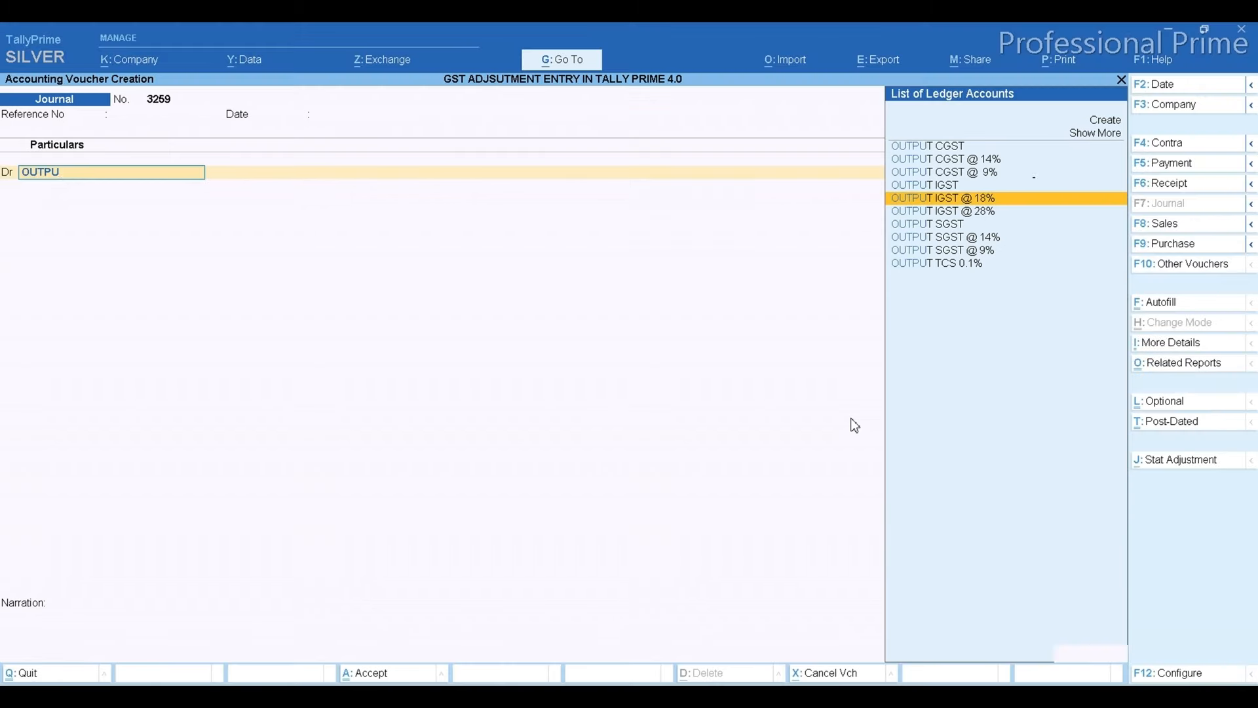
key("Return")
- Copy the G18 amount from Excel and set the OUTPUT IGST @ 18% debit in TallyPrime to 163934.77
key("alt+Tab")
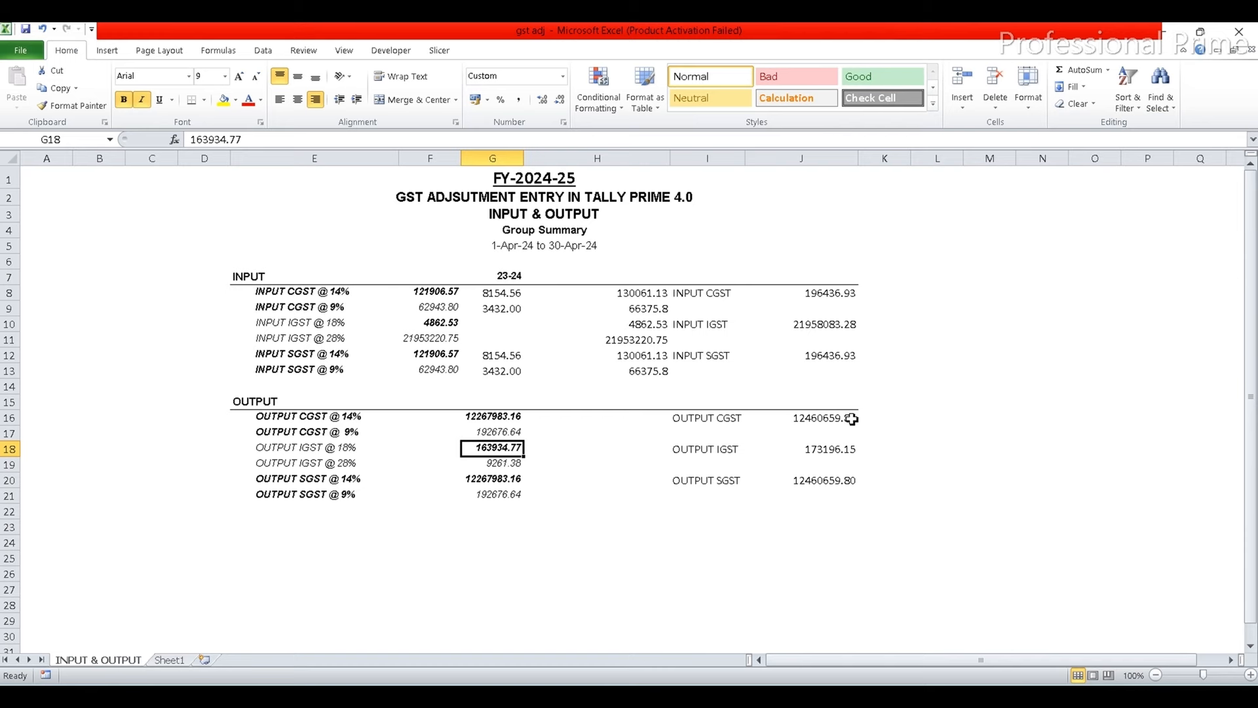
key("ctrl+c")
key("alt+Tab")
key("ctrl+v")
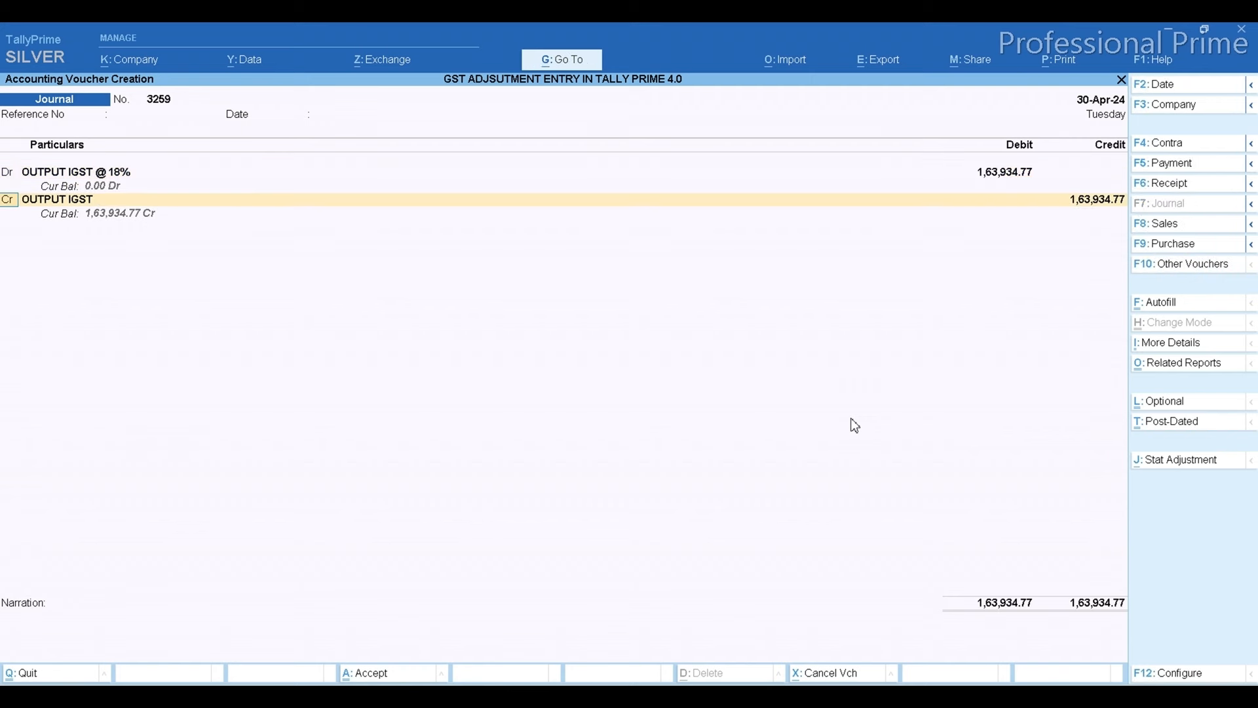
key("Return")
type("OU")
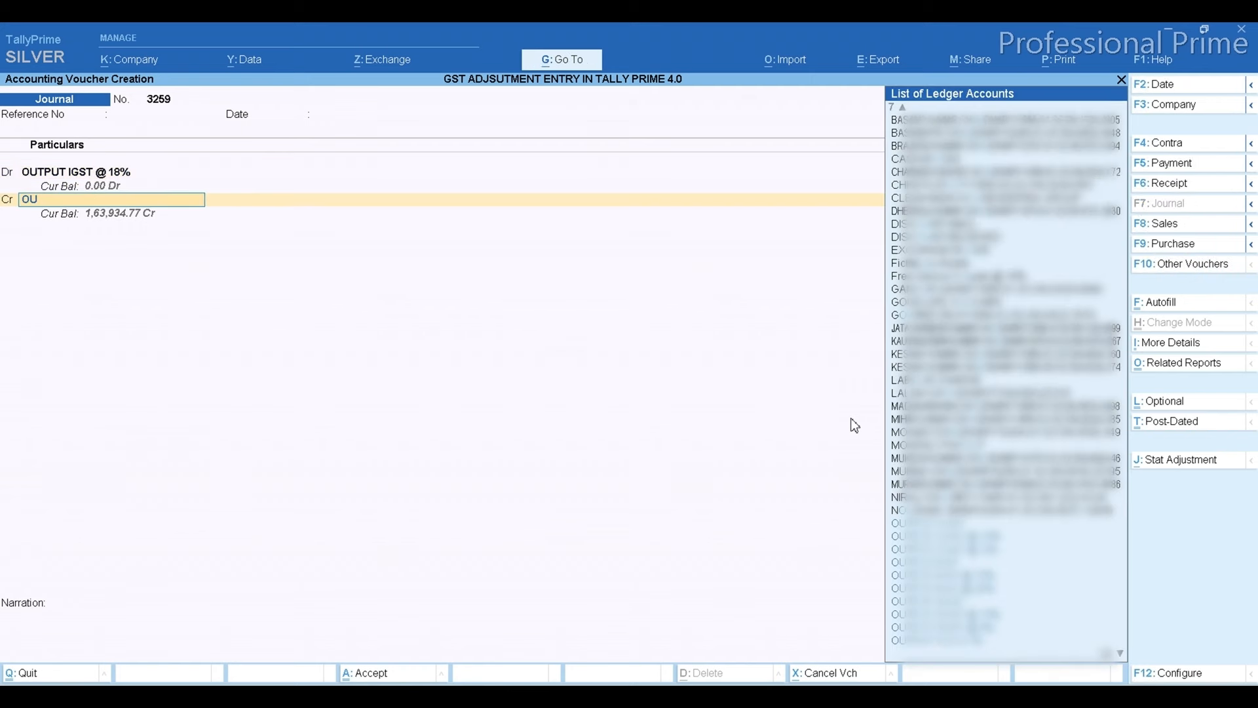
key("BackSpace")
key("BackSpace")
key("BackSpace")
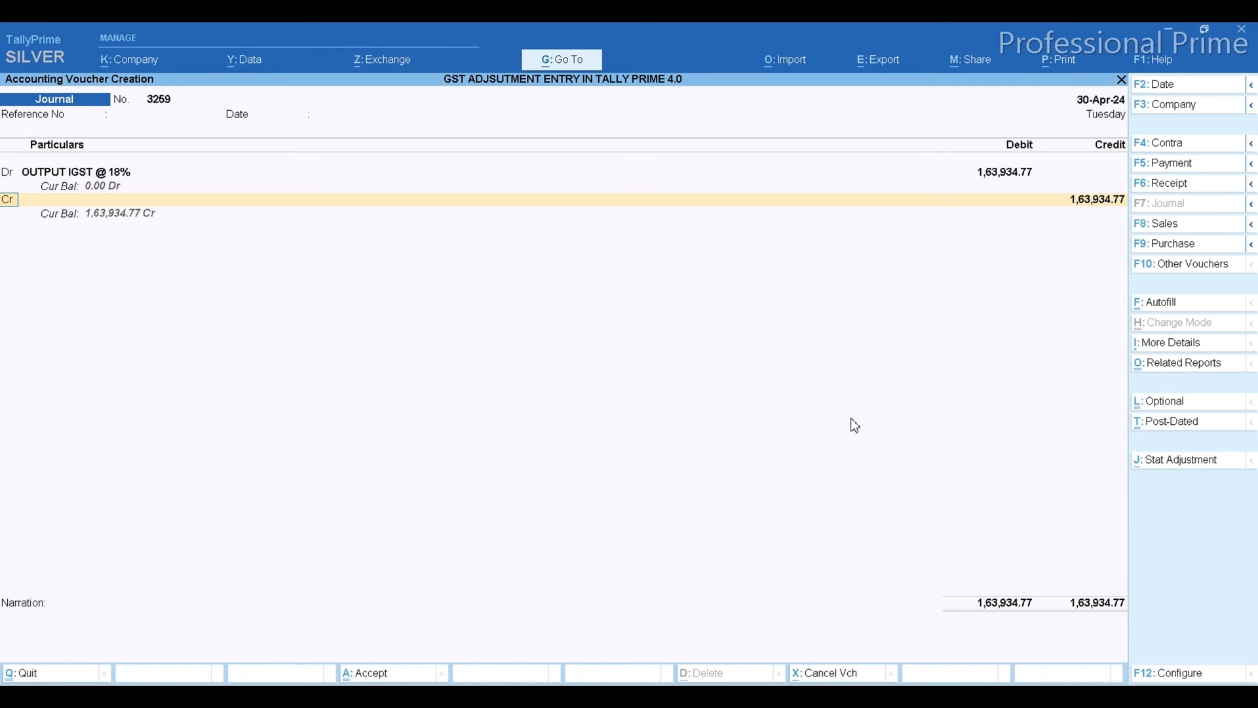
- Change the journal's second line to a debit and choose OUTPUT IGST @ 28% as its ledger
type("D")
key("Return")
type("OUT")
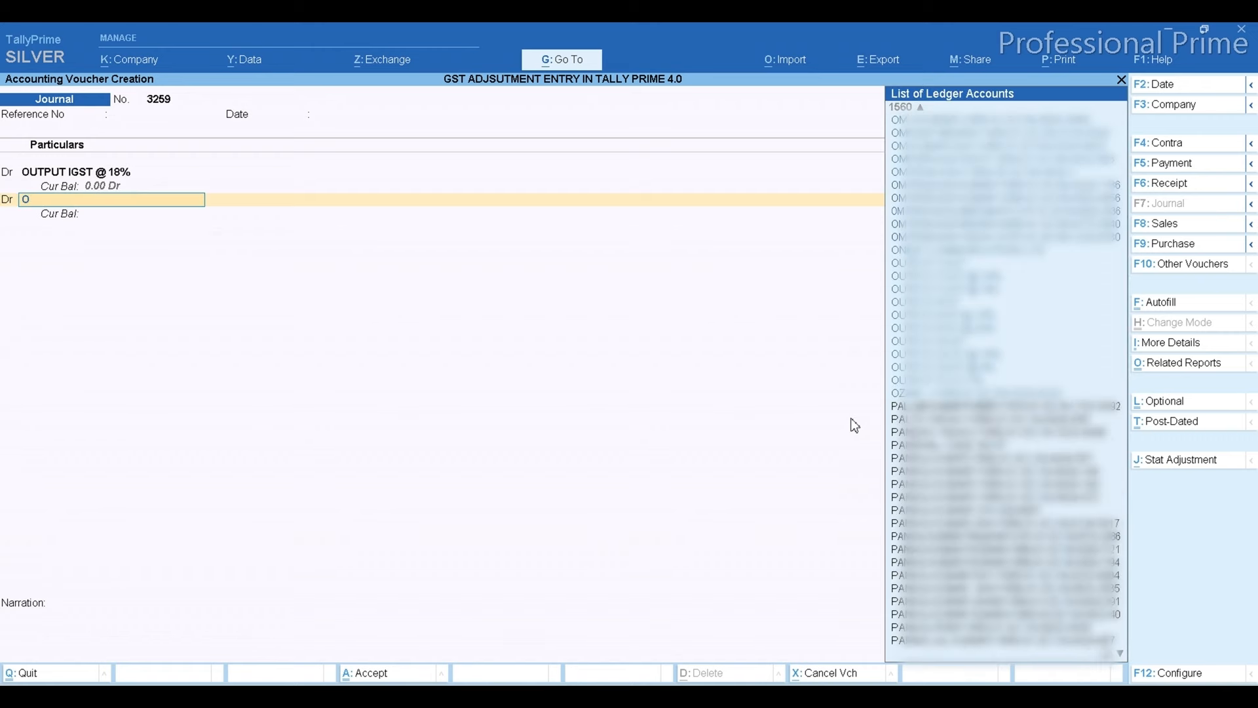
key("Down")
key("Down")
key("Down")
key("Down")
key("Down")
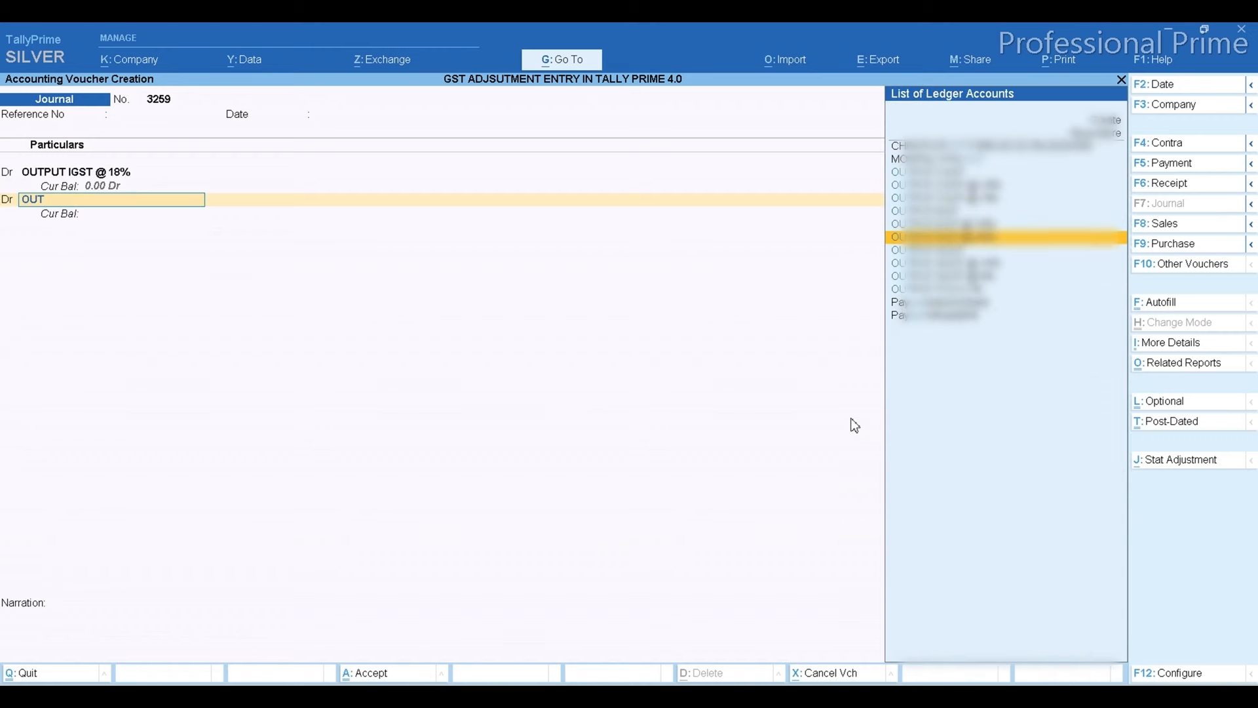
- Copy the G19 amount from Excel and set the OUTPUT IGST @ 28% debit in TallyPrime to 9261.38
key("alt+Tab")
key("Down")
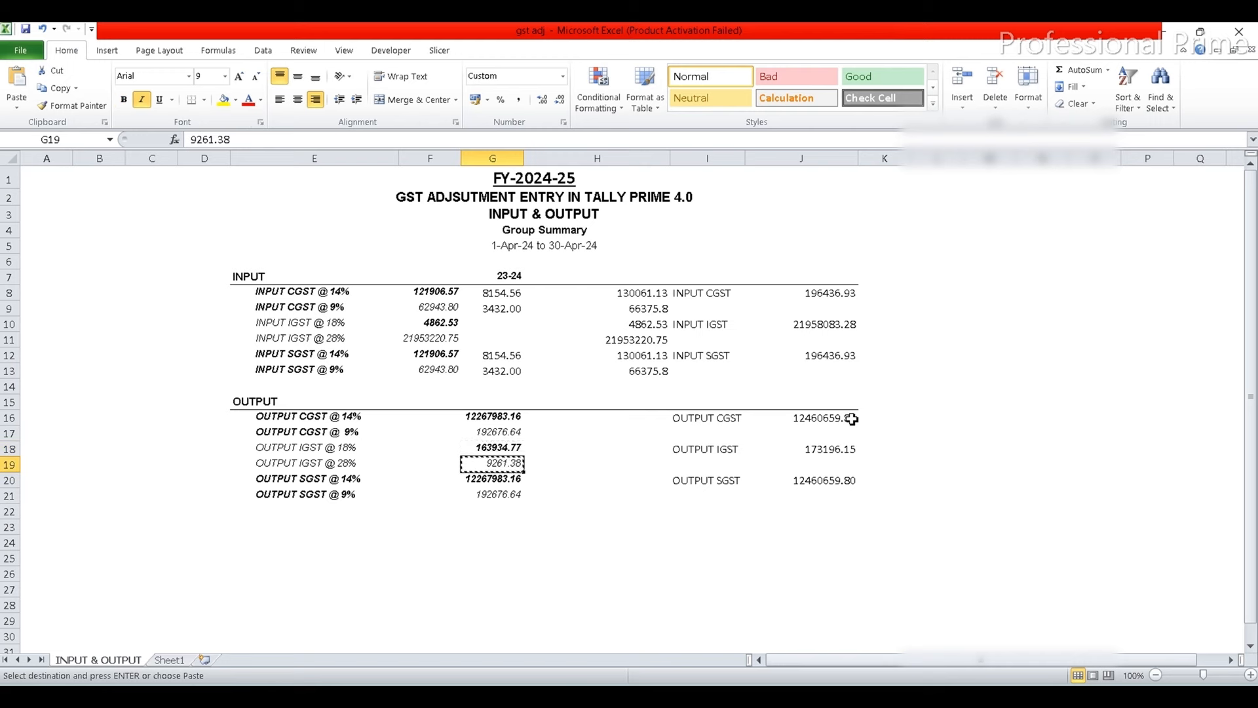
key("alt+Tab")
key("Return")
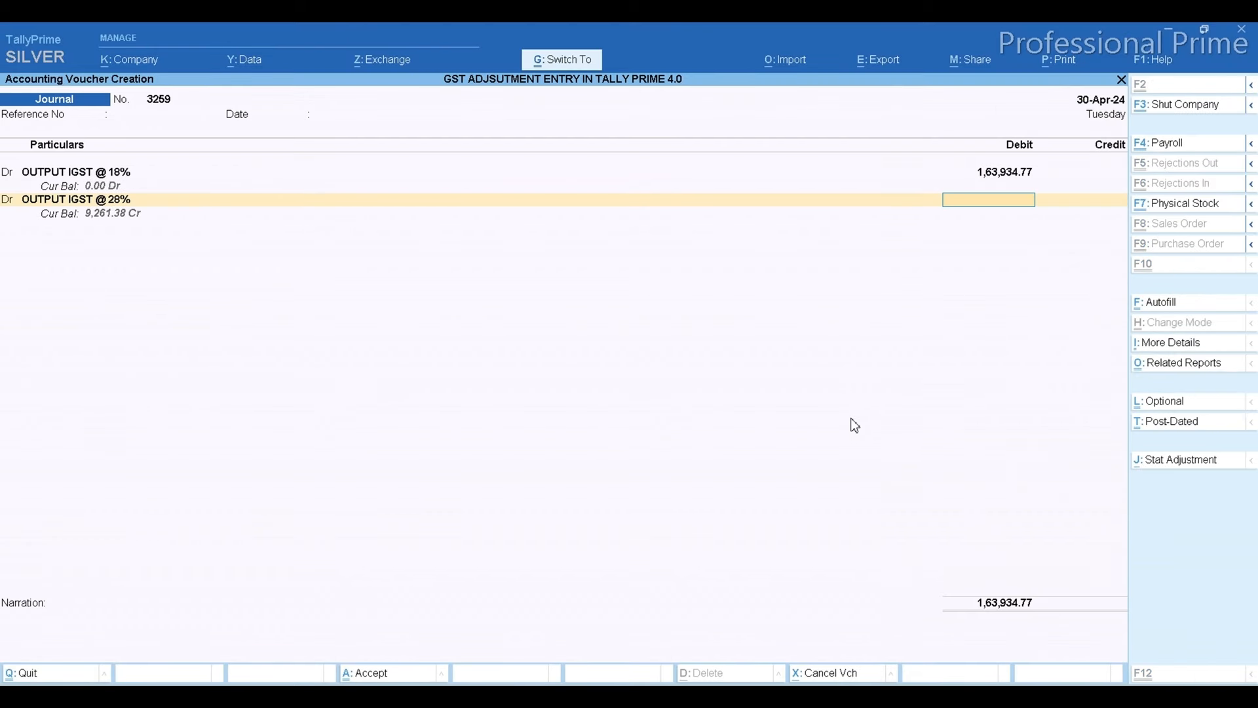
key("ctrl+v")
key("Return")
key("Return")
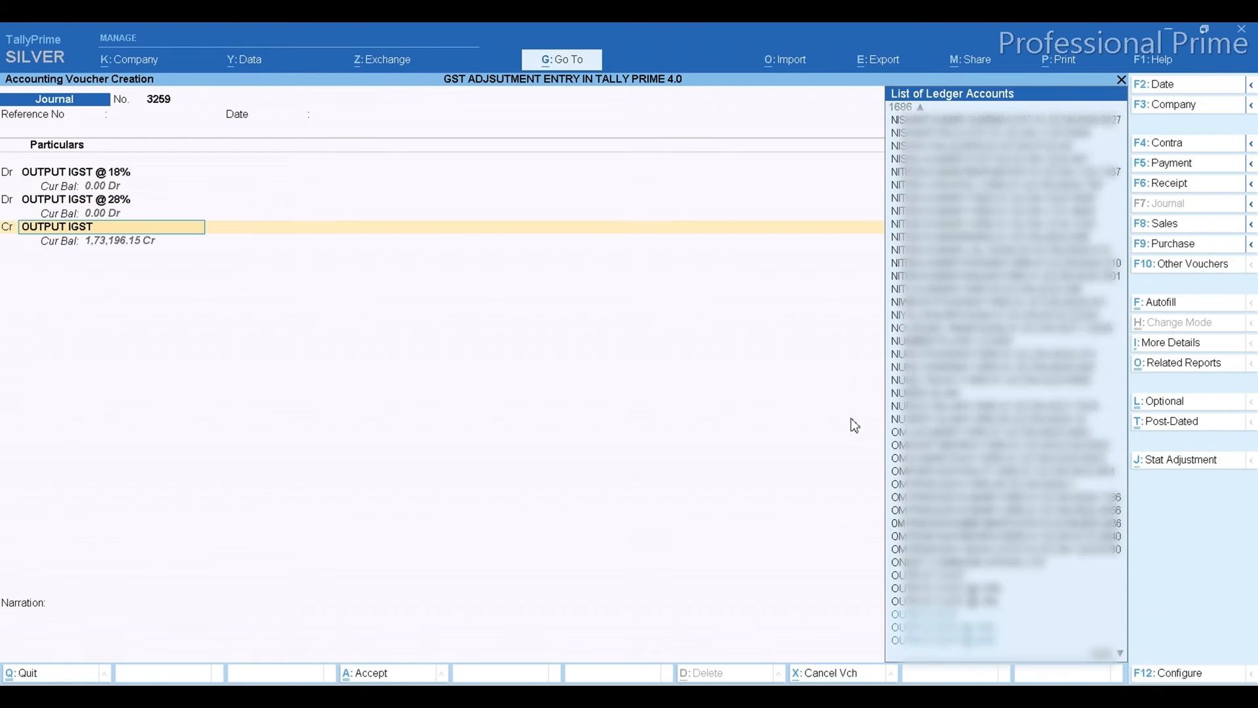
- Credit OUTPUT IGST with 173196.15 and save the journal without a narration
key("Return")
key("Return")
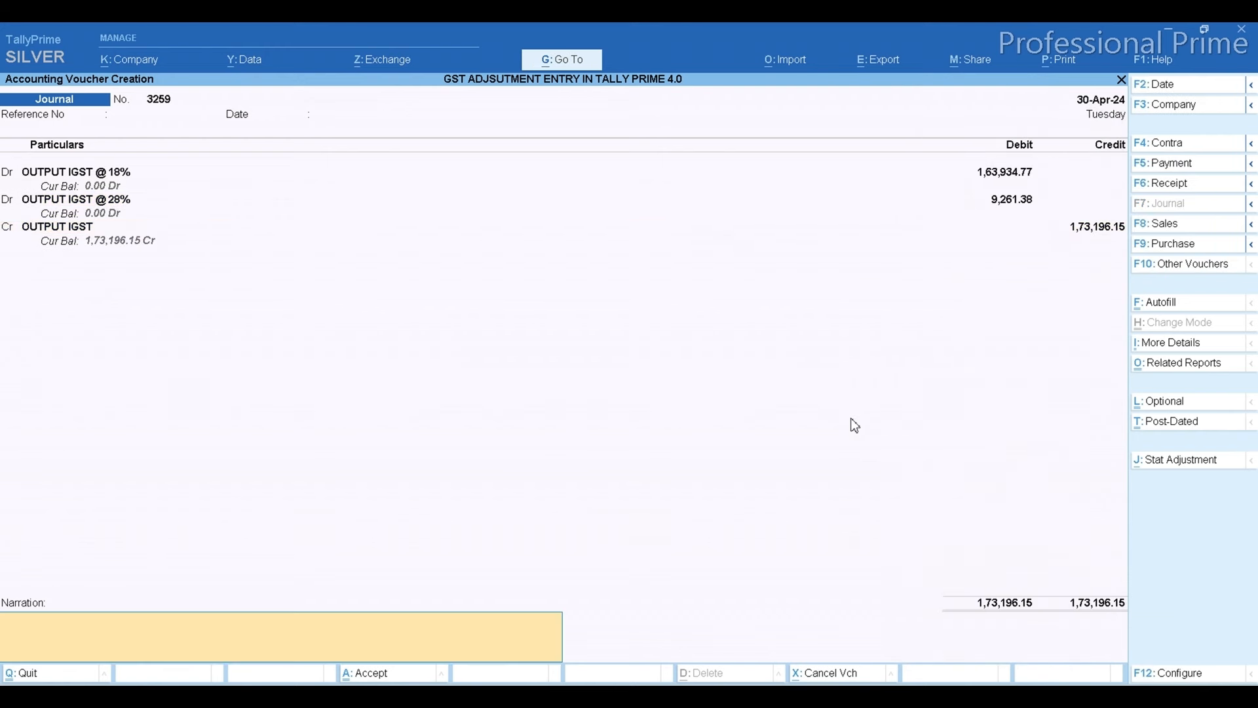
key("Return")
key("Return")
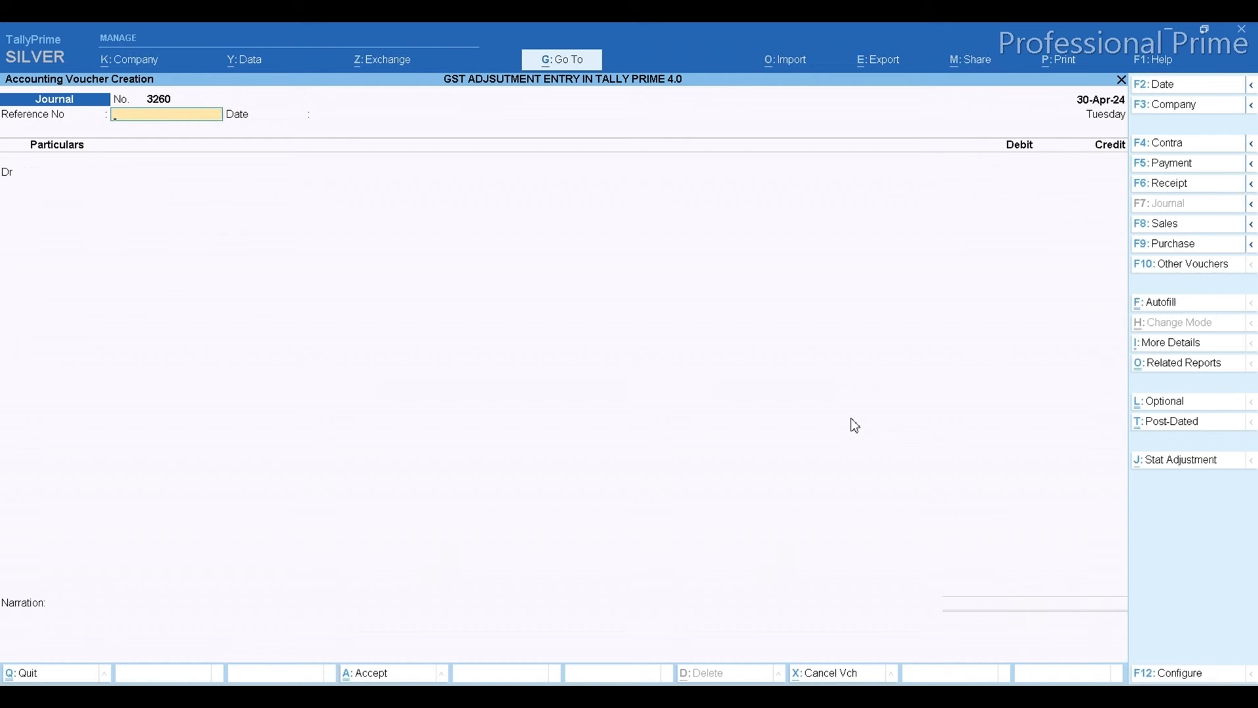
- Switch to Excel, clear the copy selection, and select the OUTPUT SGST @ 14% amount in cell G20
key("alt+Tab")
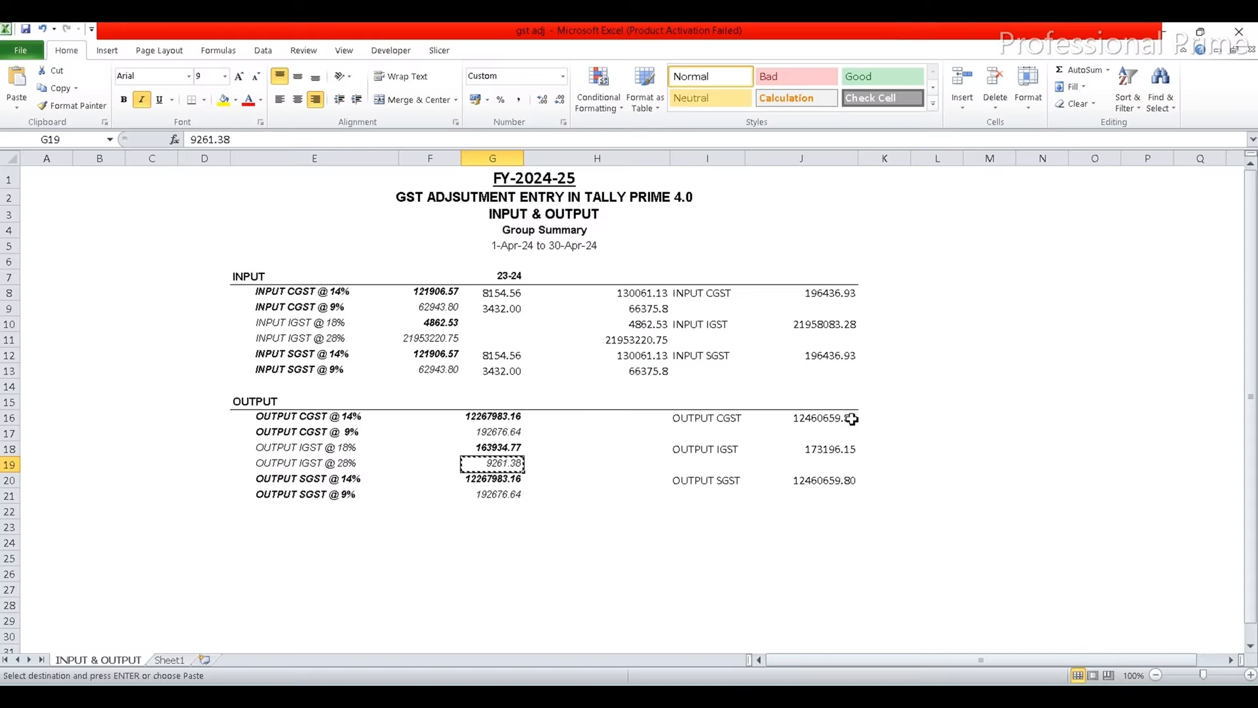
key("Escape")
key("Down")
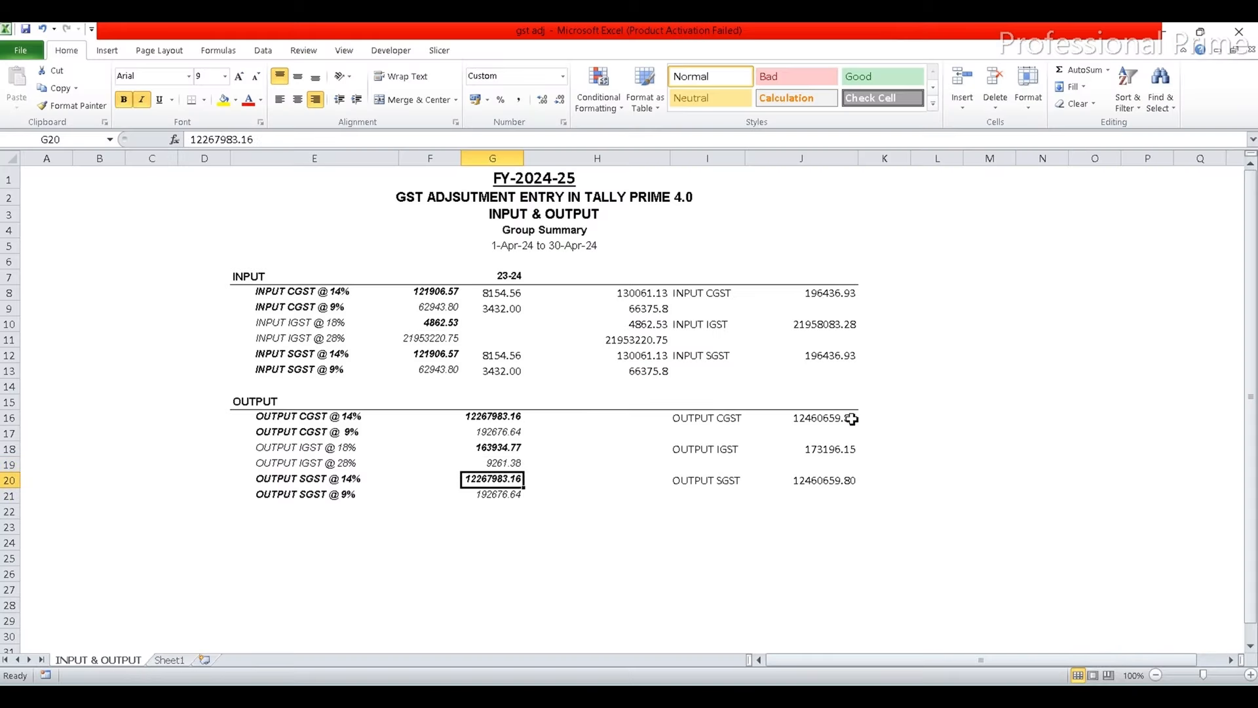
- Return to TallyPrime and enter OUTPUT SGST @ 14% as the new journal's first debit ledger
key("alt+Tab")
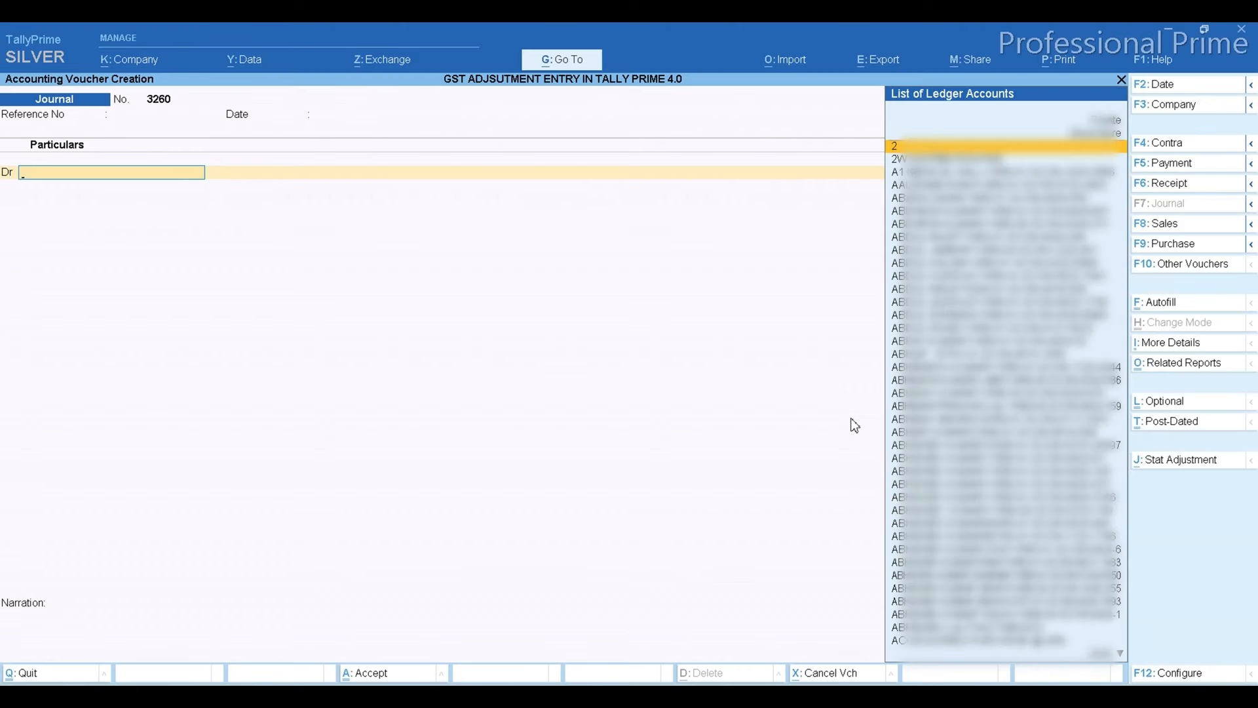
type("OUTP")
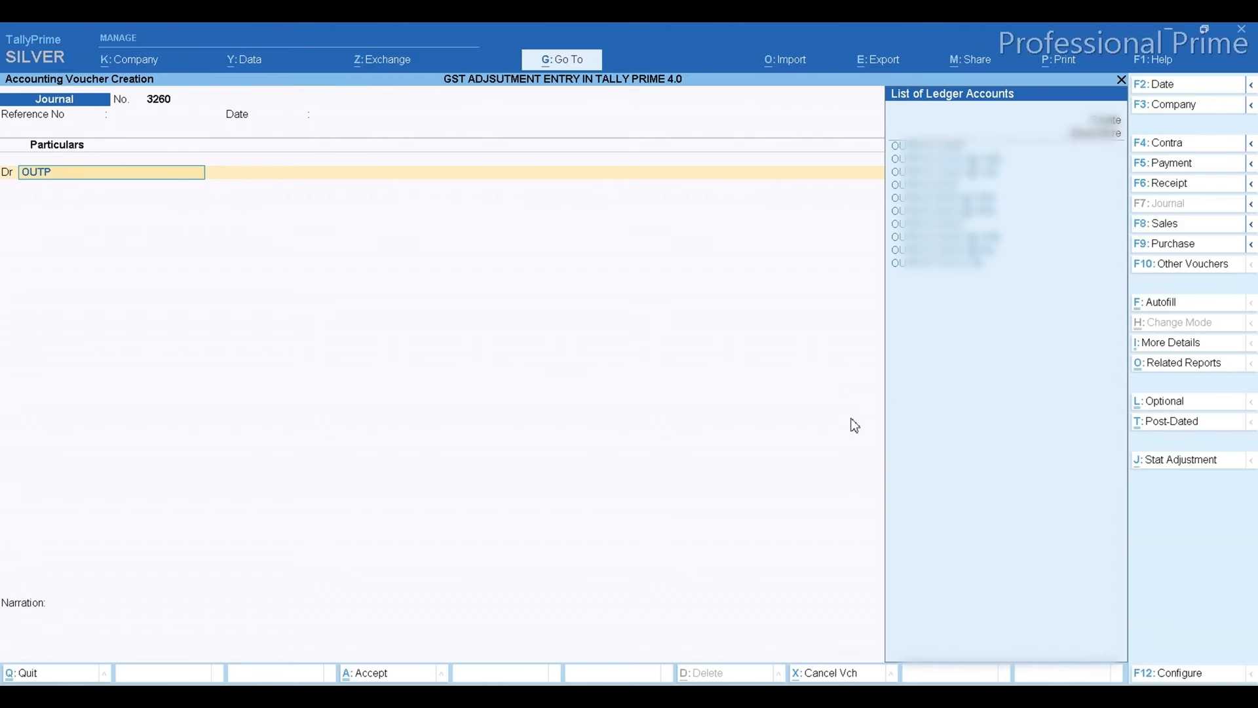
key("Up")
key("Up")
key("Up")
key("Return")
- Copy the G20 amount from Excel and set the OUTPUT SGST @ 14% debit in TallyPrime to 12267983.16
key("alt+Tab")
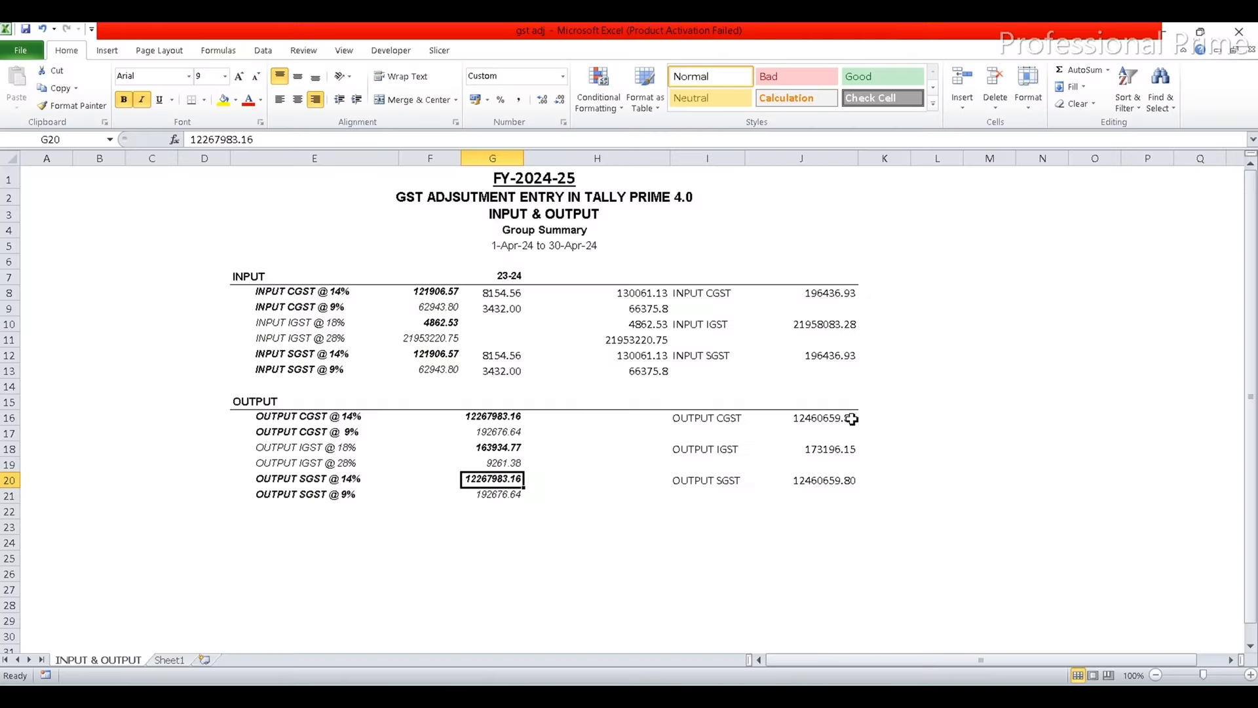
key("ctrl+c")
key("alt+Tab")
key("ctrl+alt+v")
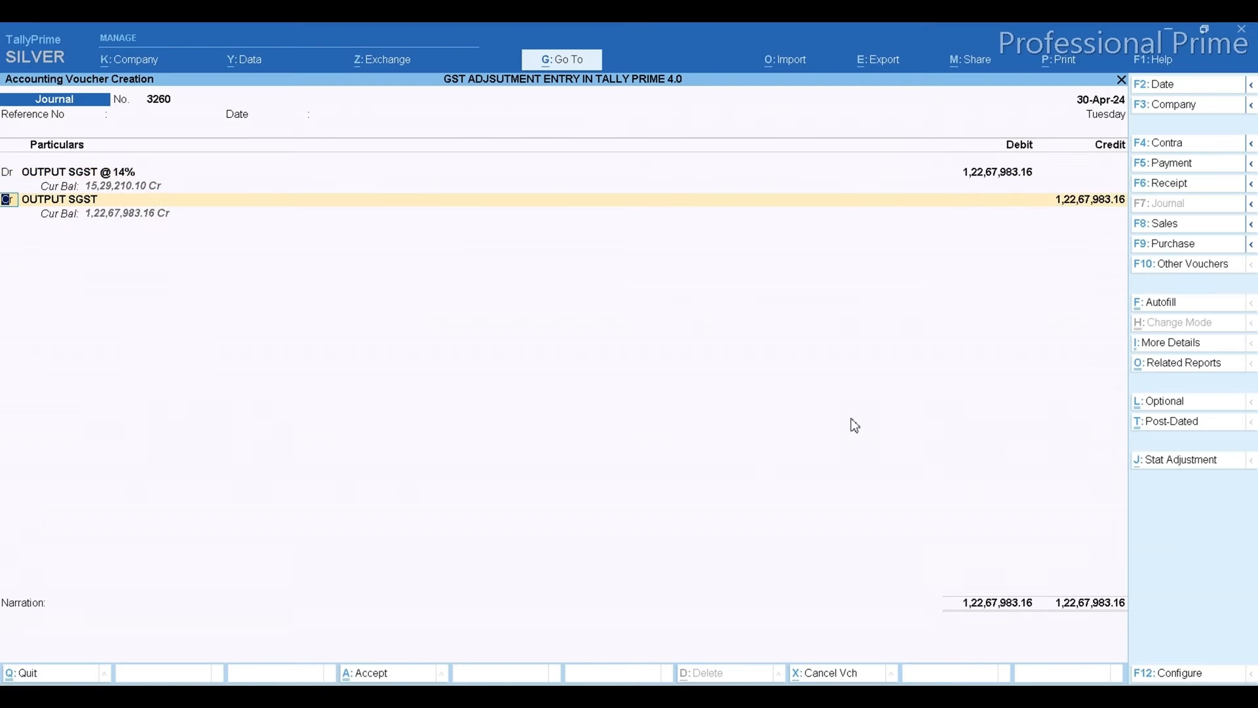
- Change the journal's second line to a debit with OUTPUT SGST @ 9% as its ledger
key("d")
key("Return")
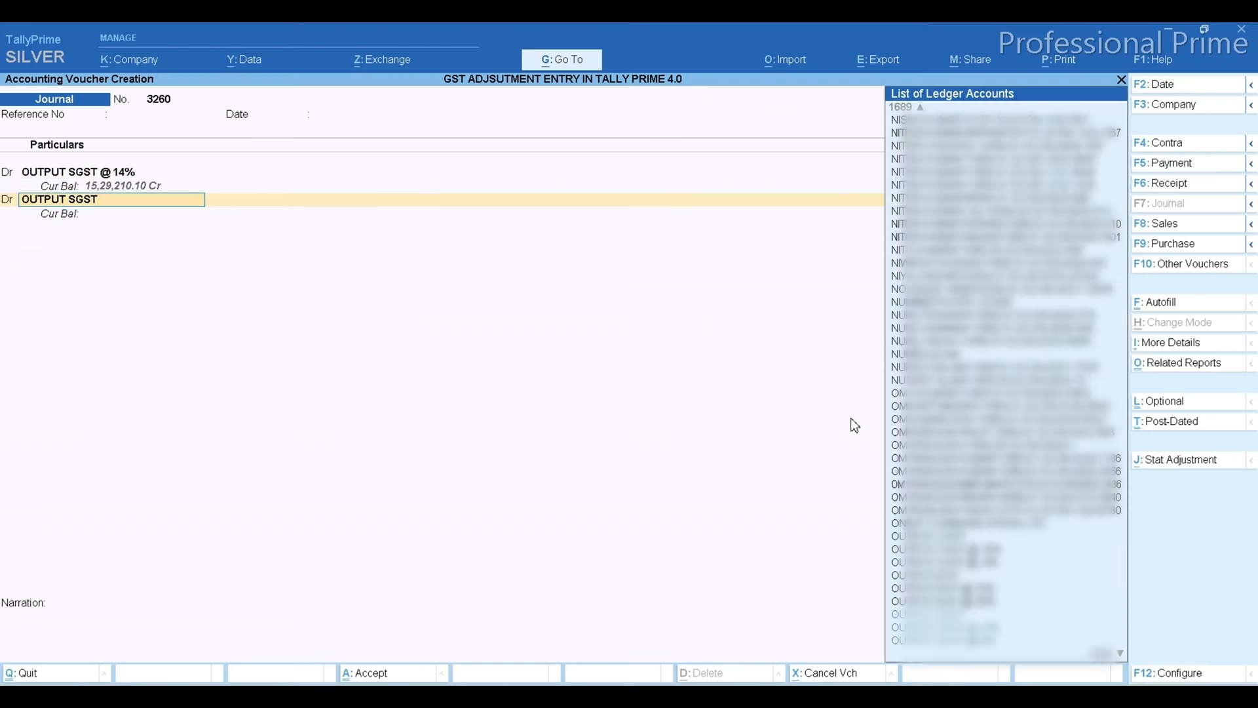
type("OUTP")
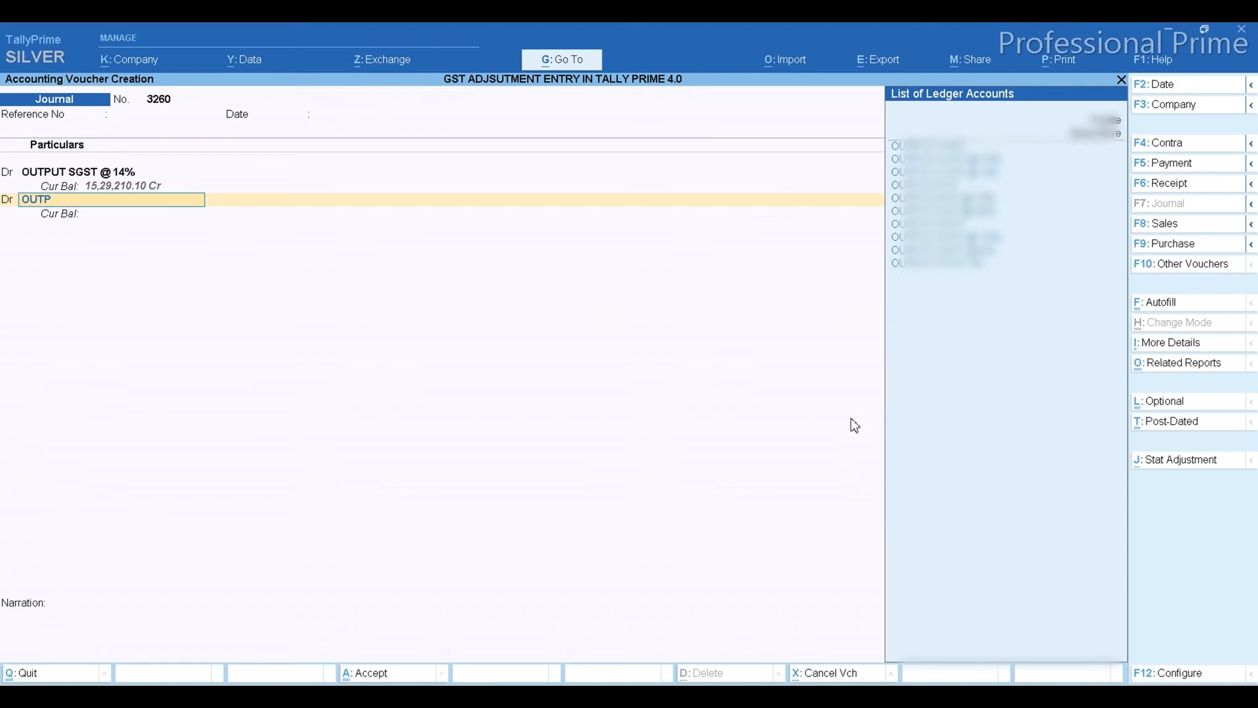
key("Up")
key("Return")
- Copy the G21 amount from Excel and set the OUTPUT SGST @ 9% debit in TallyPrime to 192676.64
key("alt+Tab")
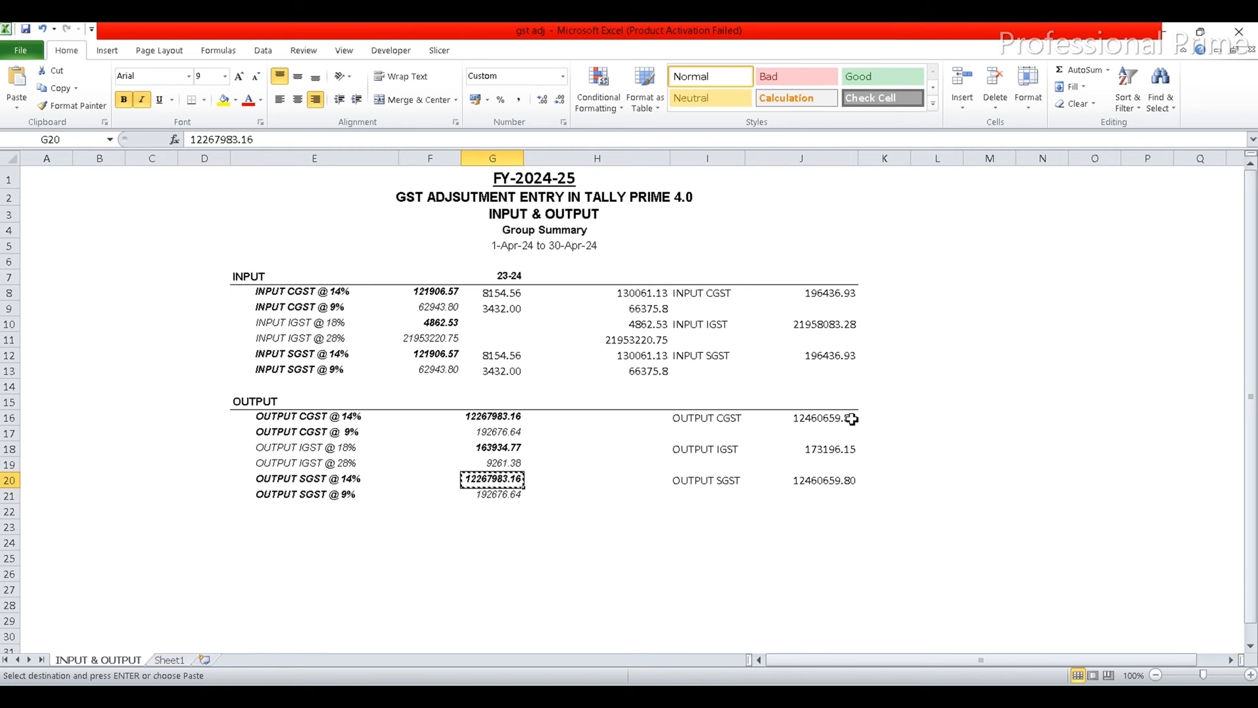
key("Down")
key("ctrl+c")
key("alt+Tab")
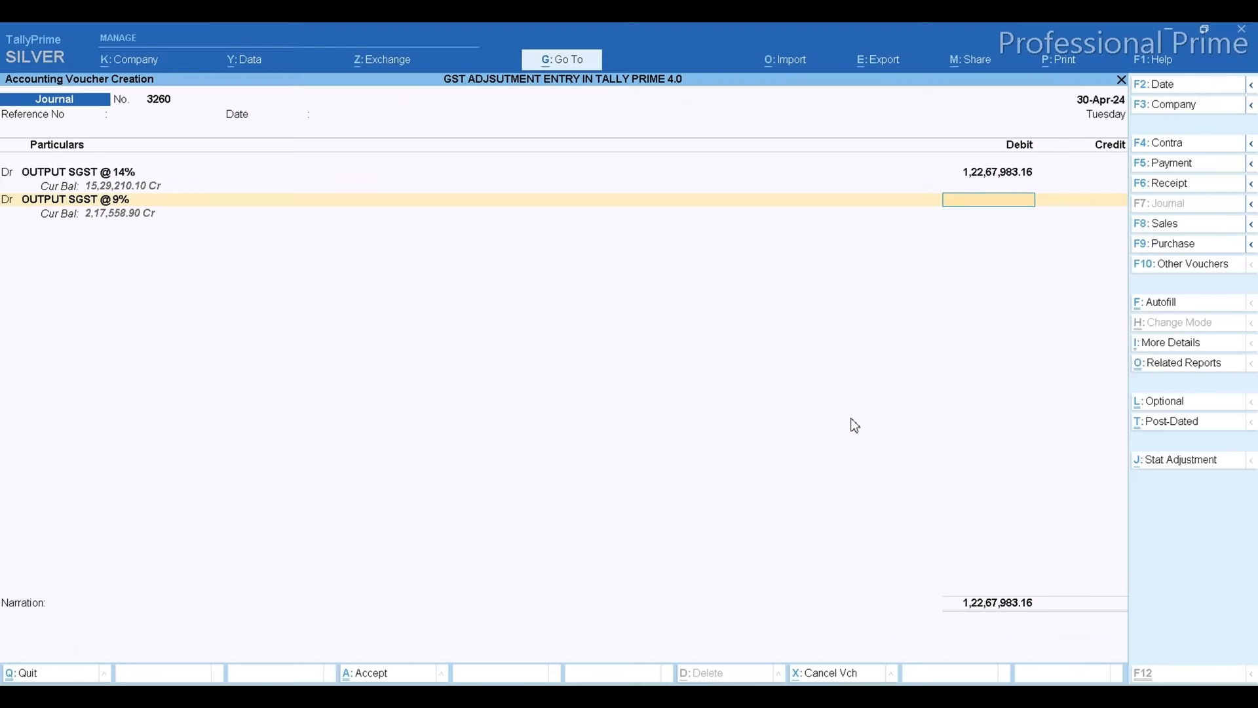
key("ctrl+alt+v")
key("Return")
key("Return")
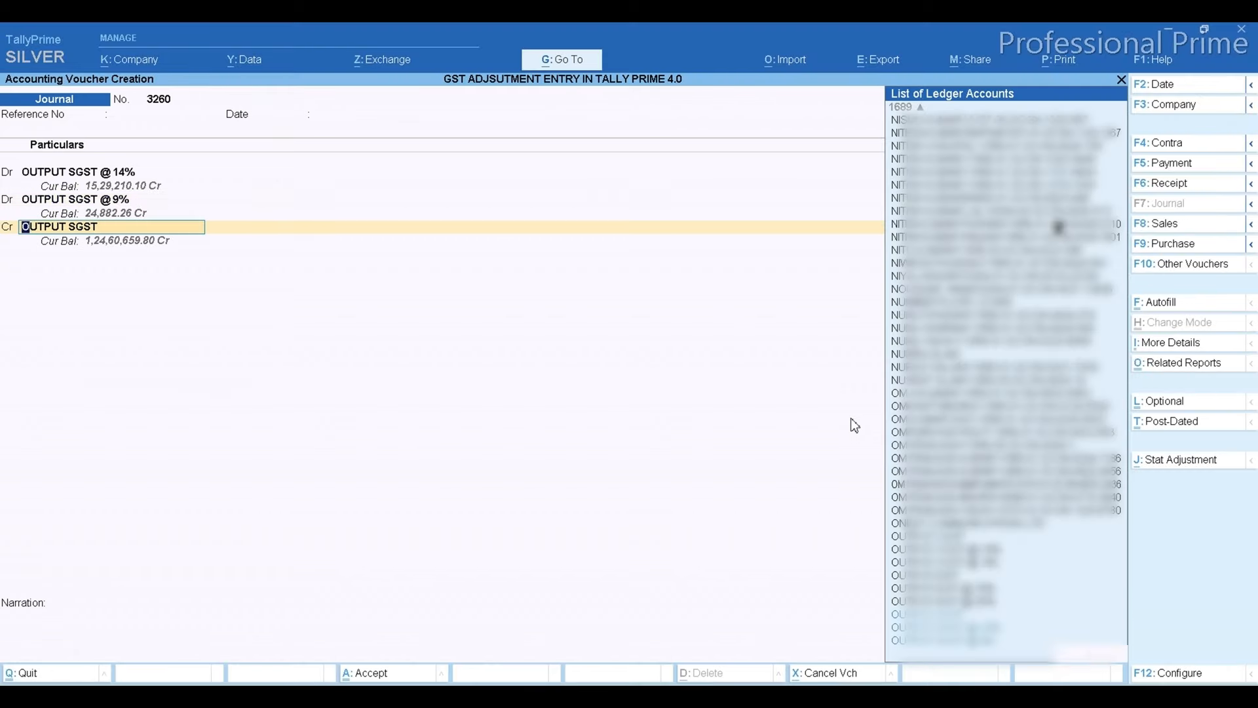
- Credit OUTPUT SGST with 12460659.80 and save the journal without a narration
key("Return")
key("Return")
key("Return")
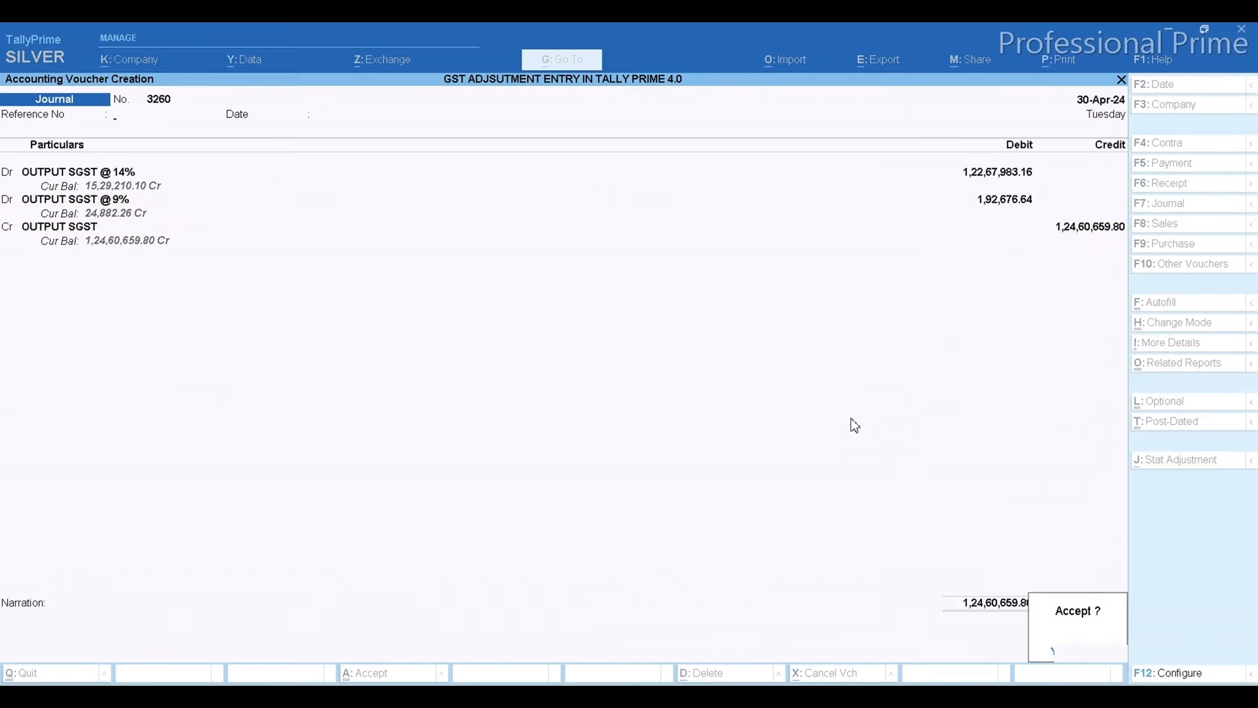
key("Return")
- Check the Excel output figures, leave voucher creation in TallyPrime, and open the Trial Balance
key("alt+Tab")
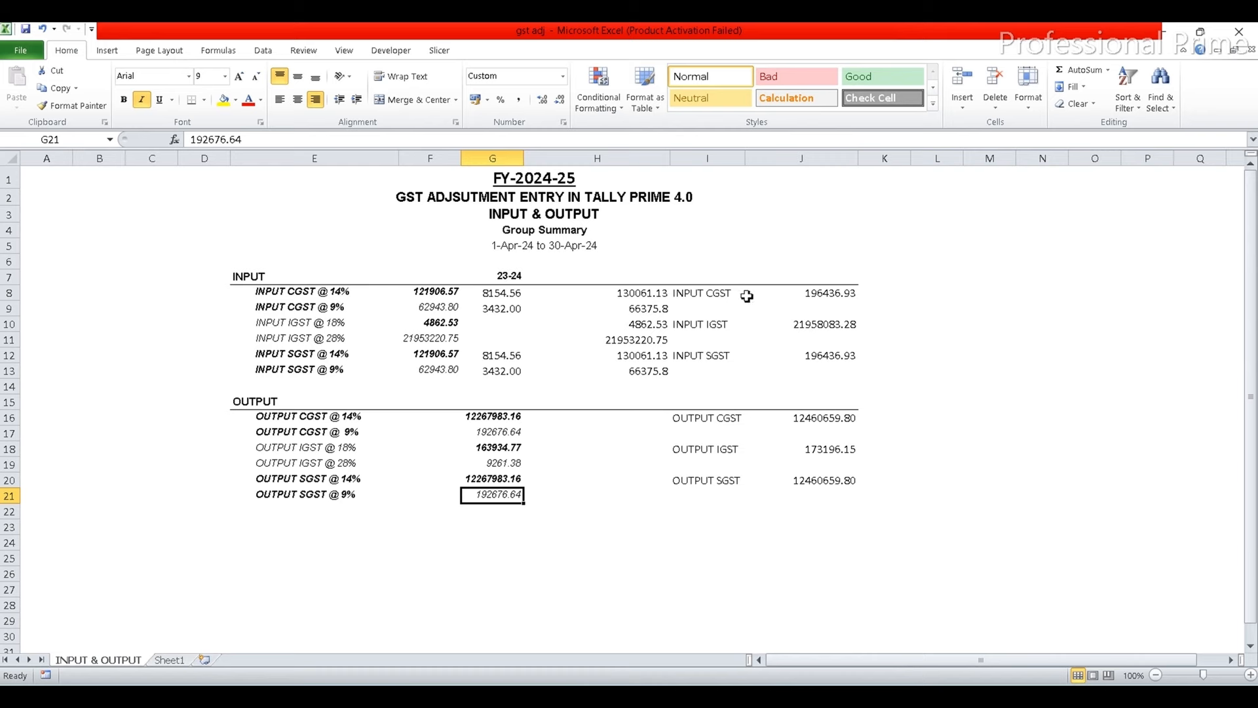
key("alt+Tab")
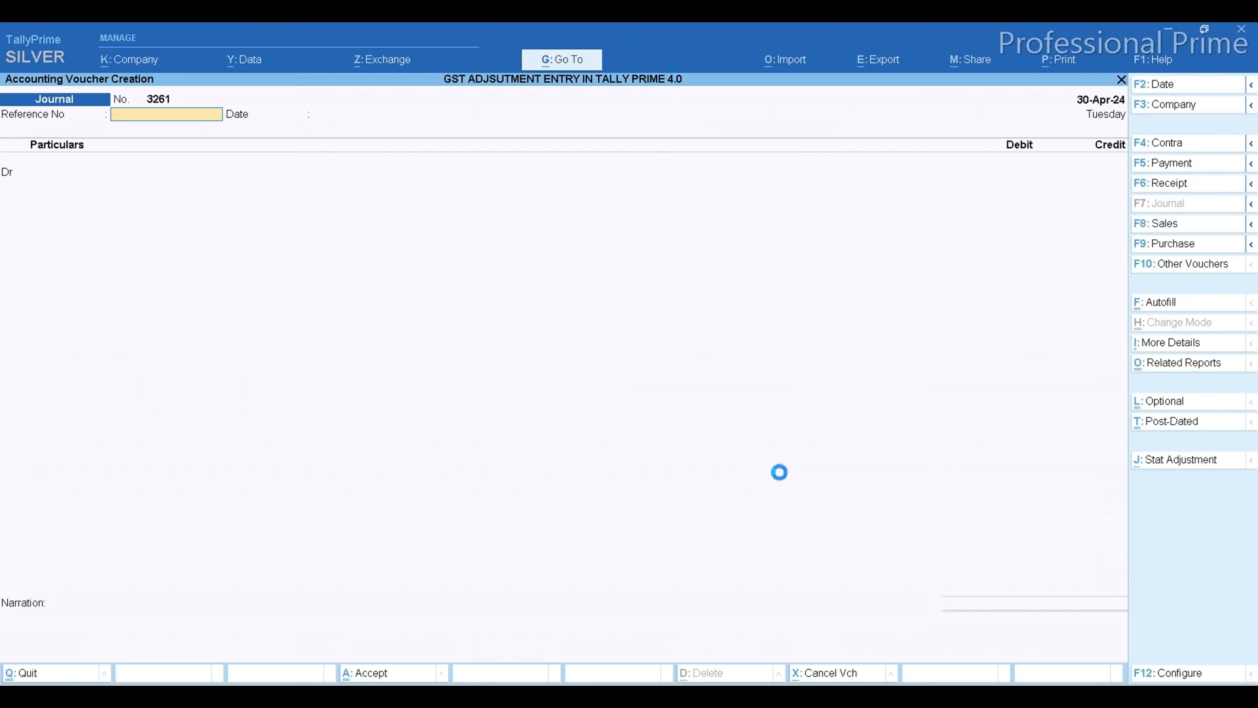
key("Escape")
key("Return")
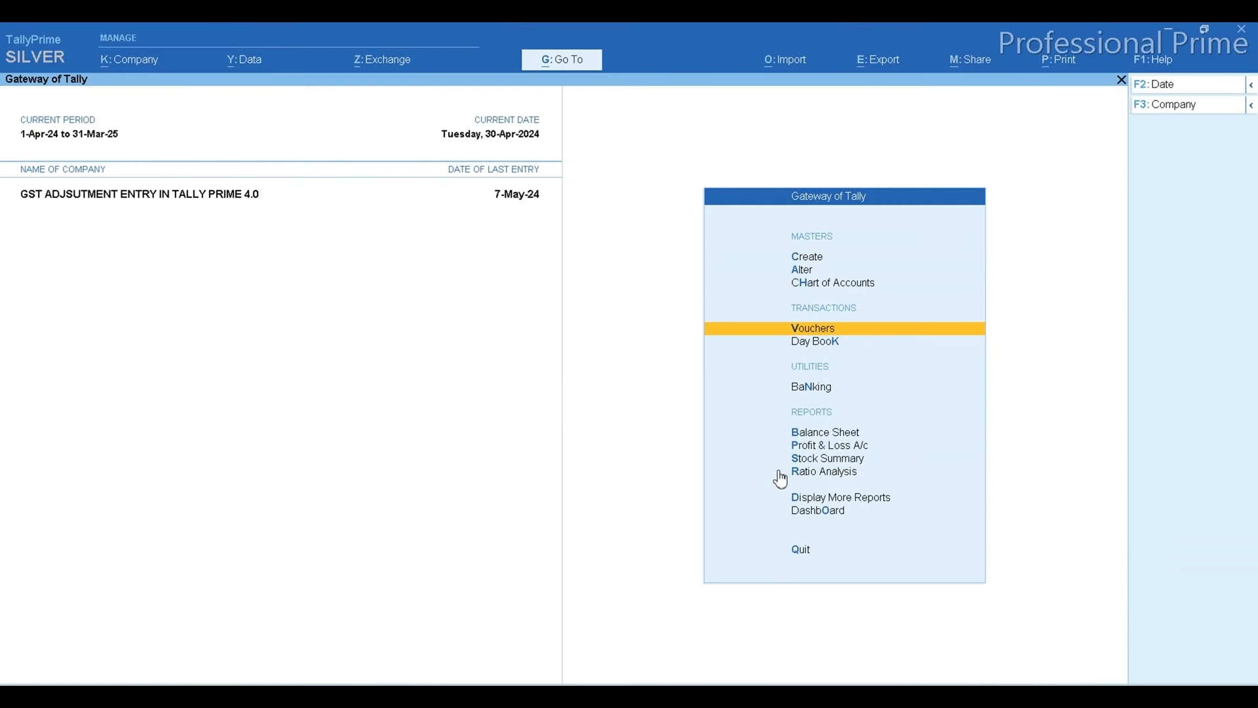
key("d")
key("t")
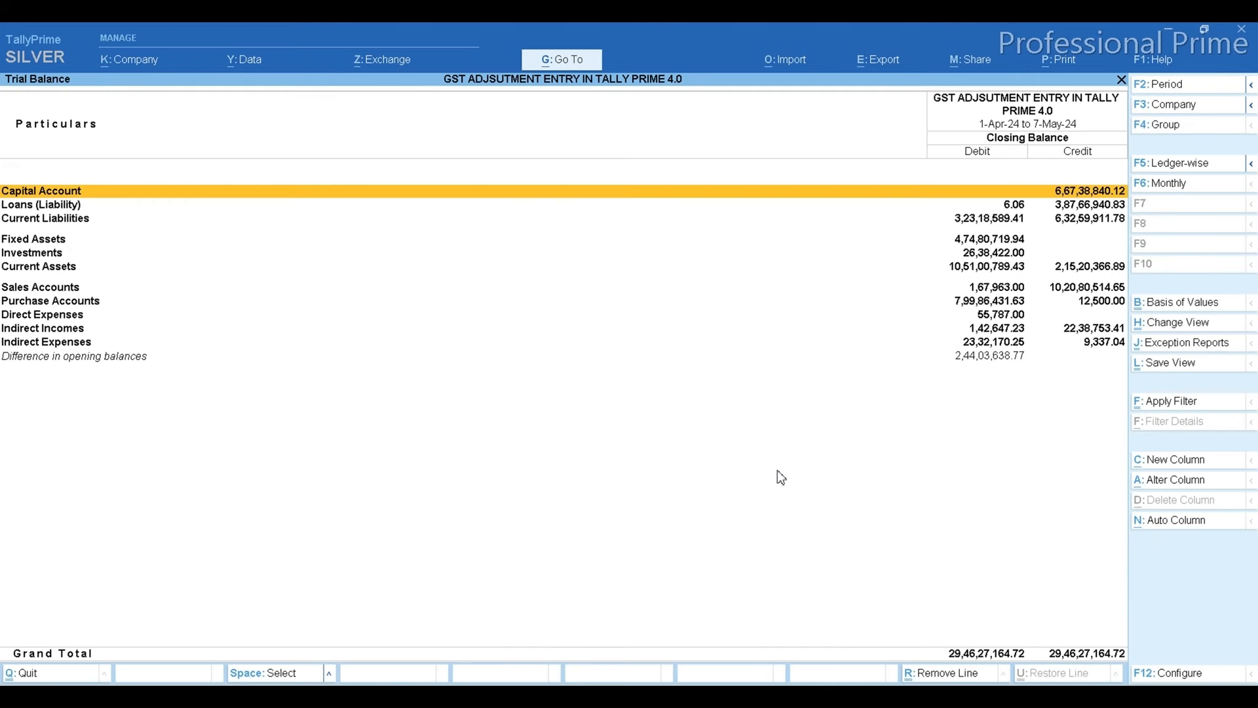
- Drill down from Current Liabilities in the Trial Balance to the Duties & Taxes group summary
key("Down")
key("Down")
key("Return")
key("Return")
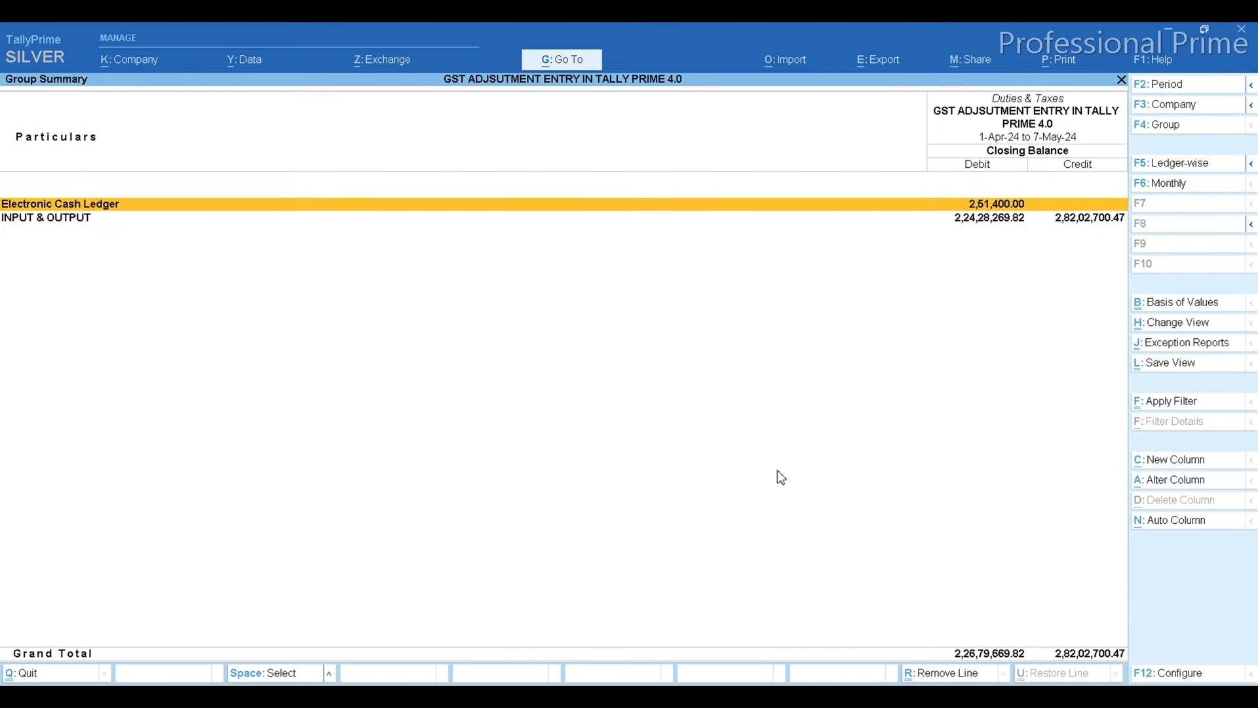
- Open the INPUT & OUTPUT group summary, end its period on 30-Apr-24, and expand it to show the individual ledgers
key("Down")
key("Return")
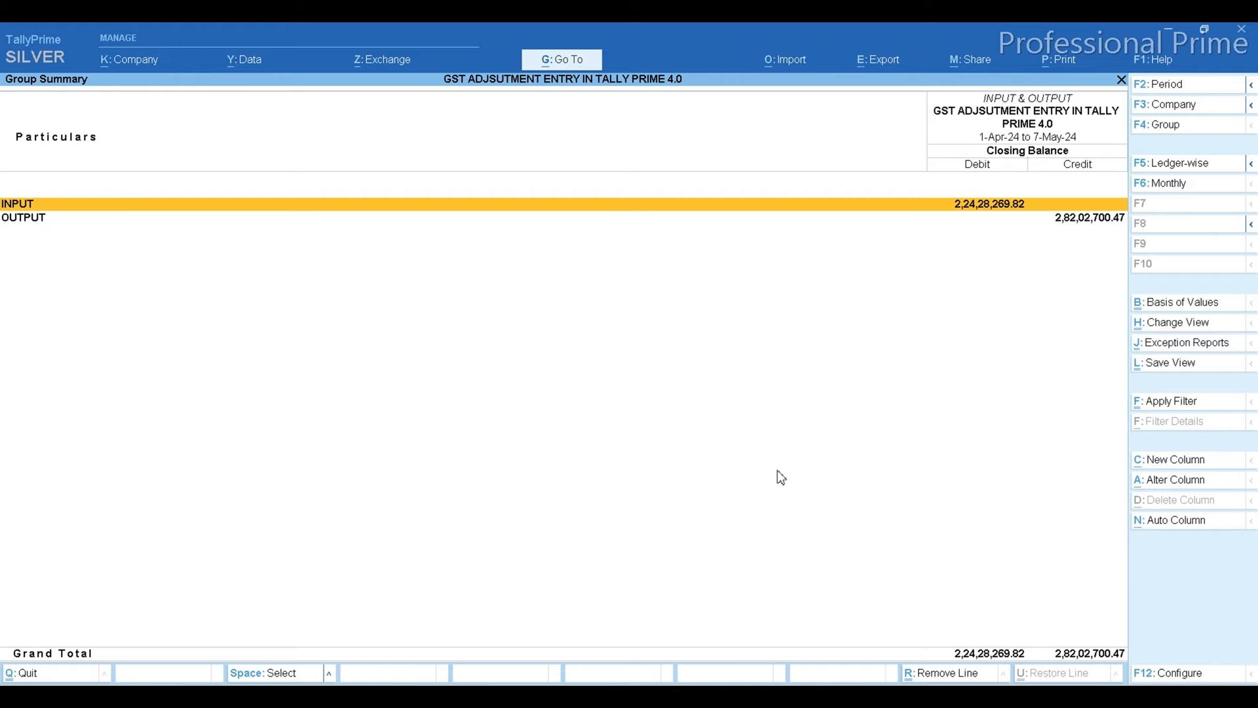
key("F2")
key("Return")
type("30.")
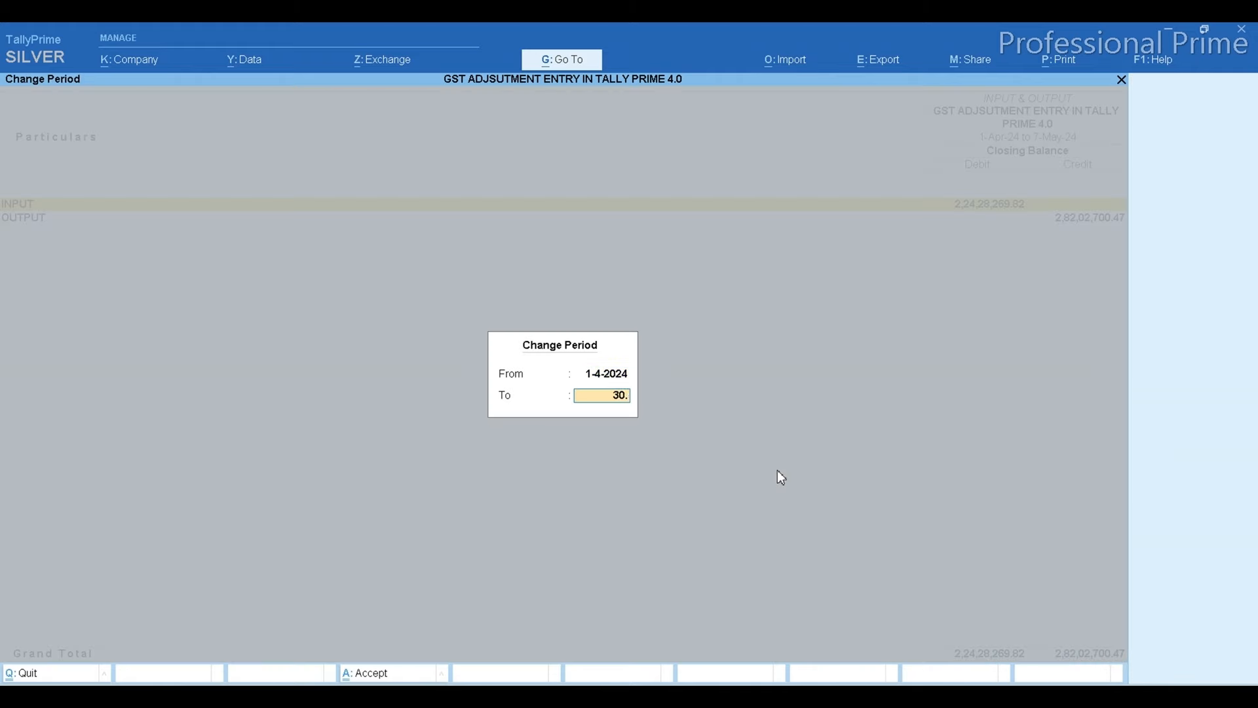
key("Return")
key("alt+F5")
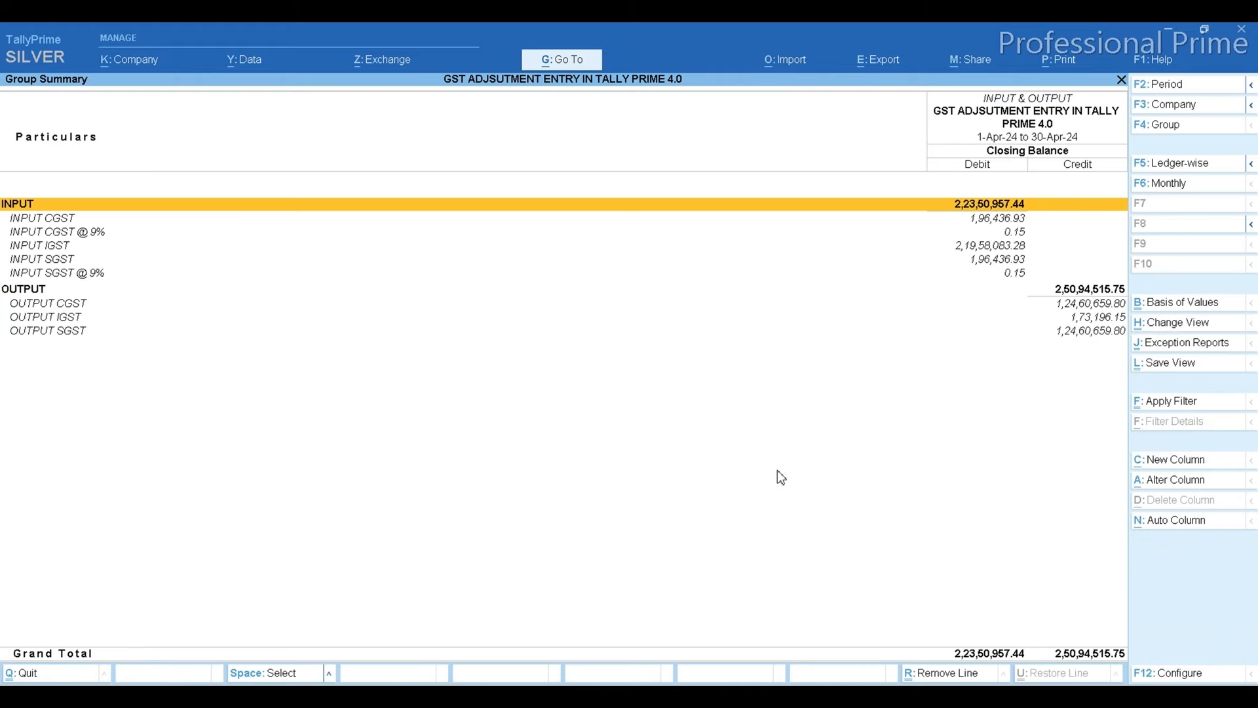
- Review the April closing balances of the input and output tax ledgers in the group summary
key("Down")
key("Down")
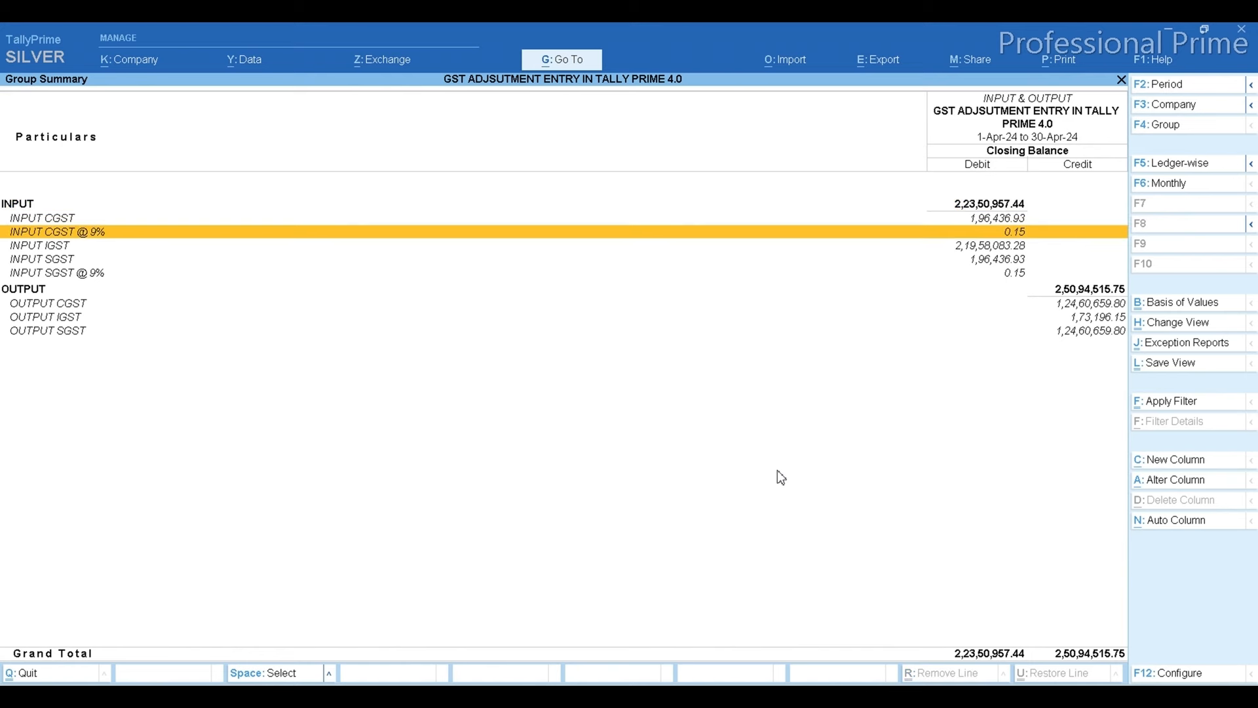
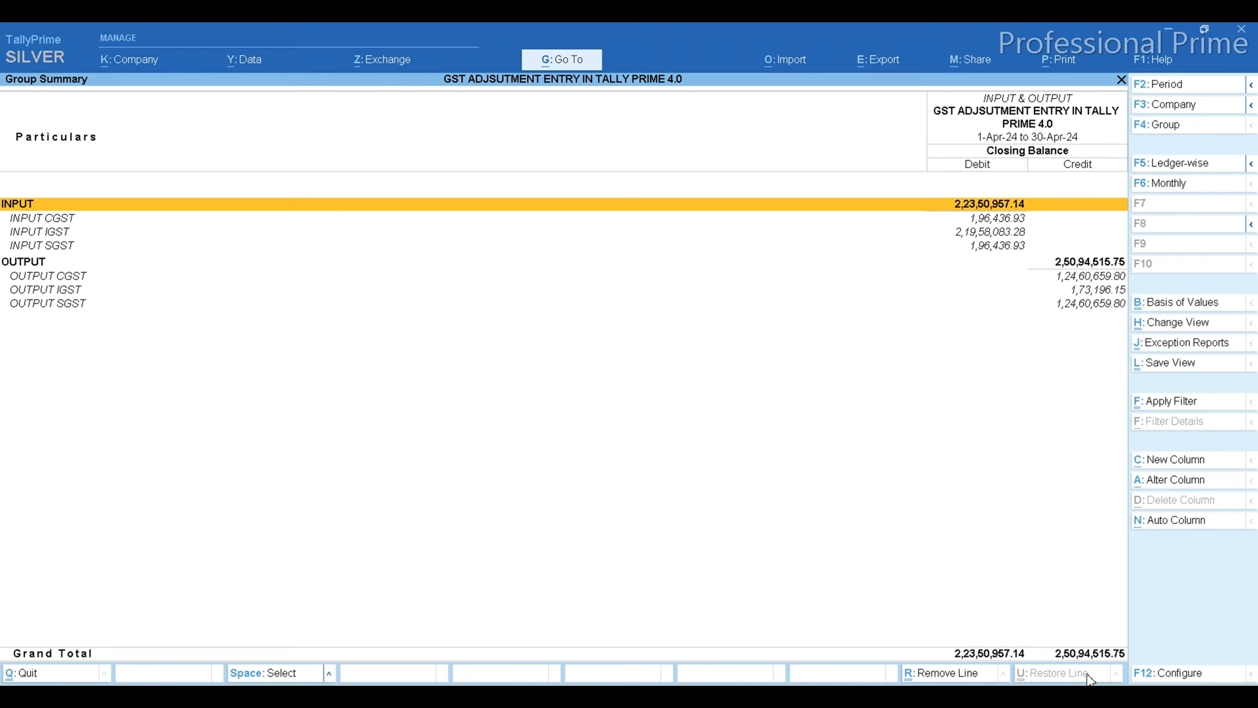
key("Down")
key("Down")
key("Down")
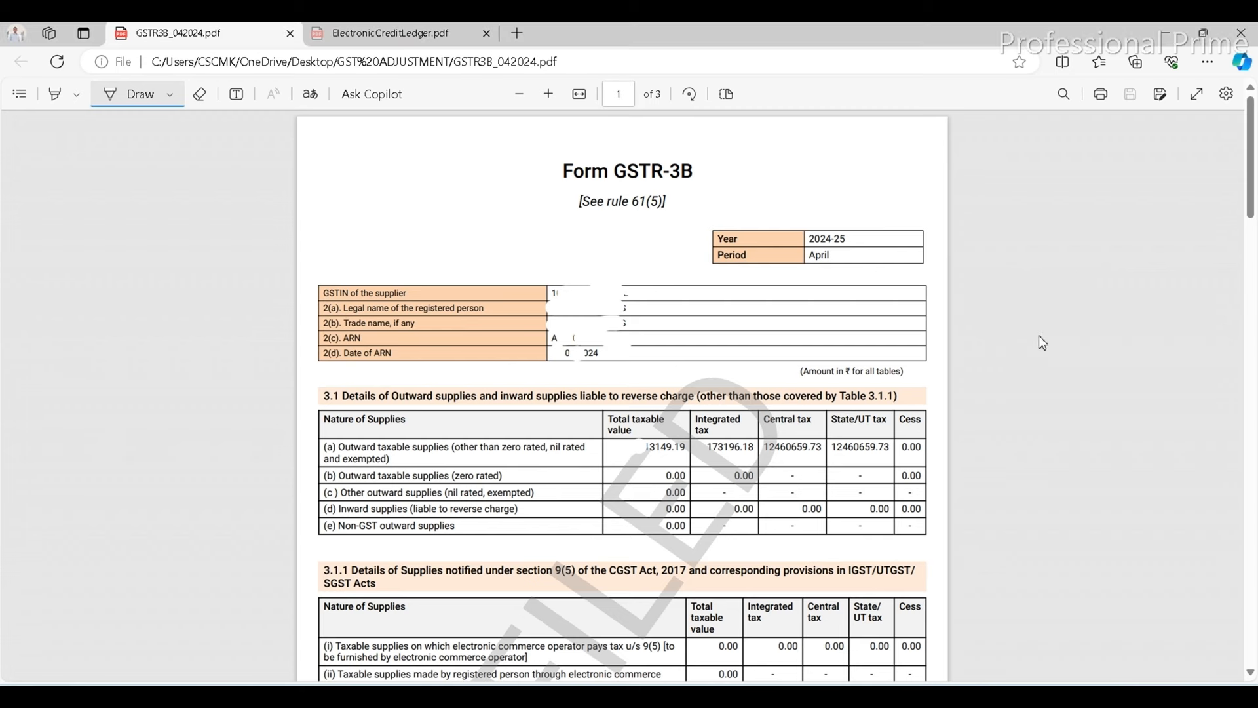
- Examine the April GSTR-3B PDF from outward supplies and eligible ITC through table 6.1 Payment of tax, and return to TallyPrime
scroll(1039, 336, "down", 3)
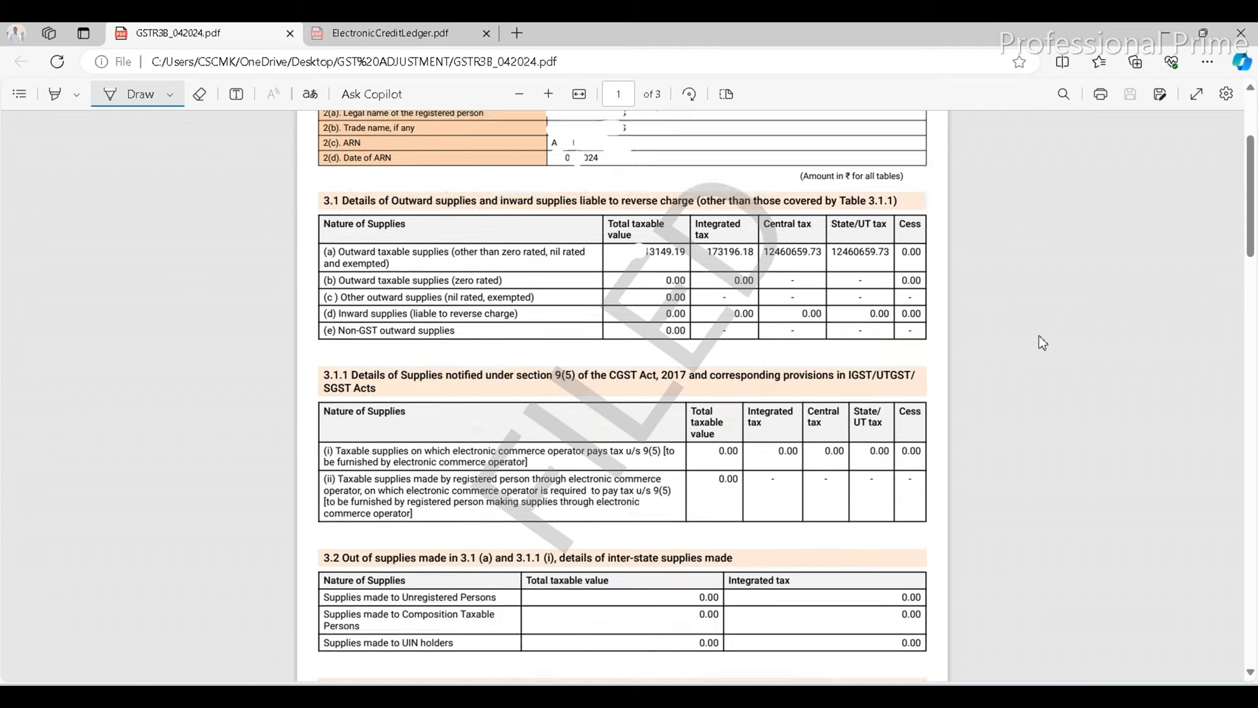
scroll(1040, 341, "down", 7)
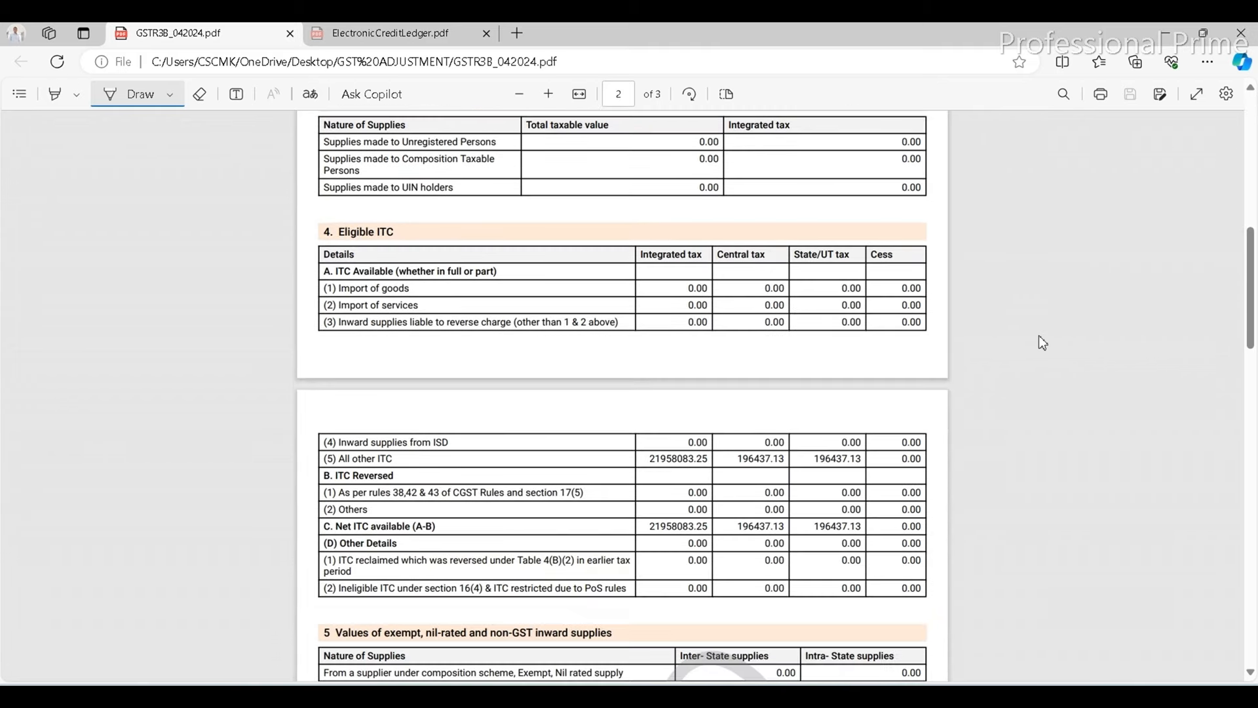
scroll(1039, 336, "down", 6)
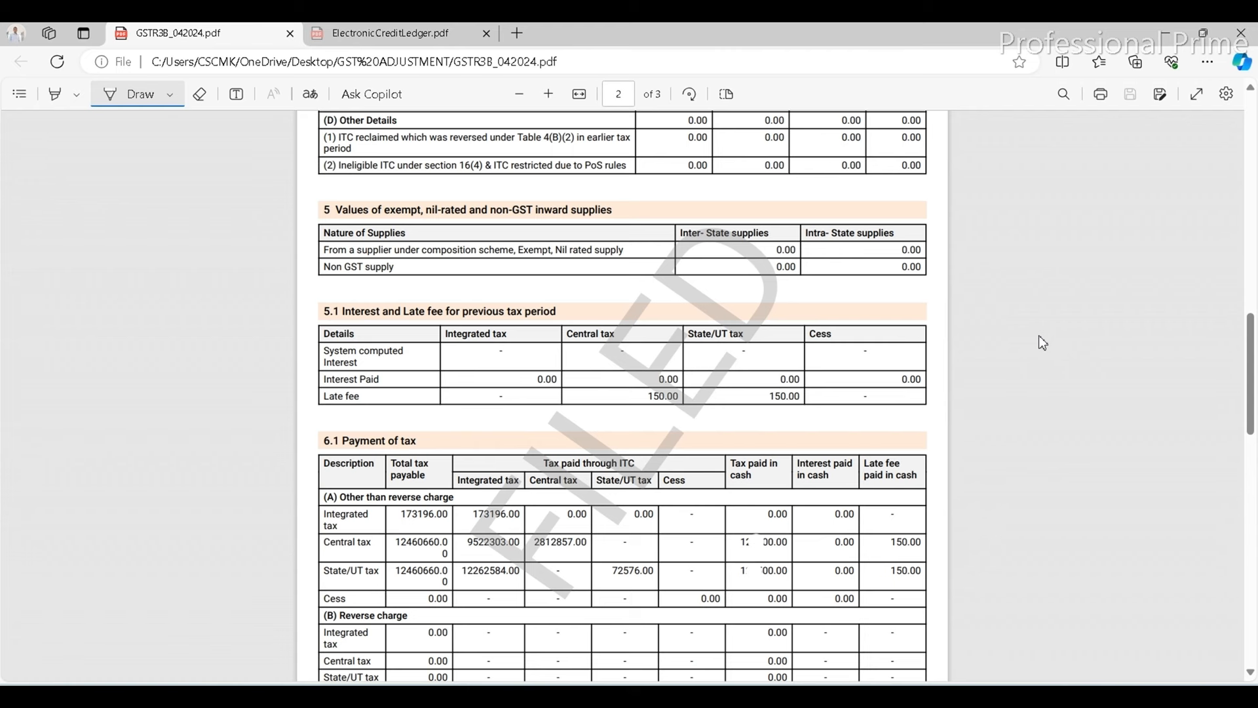
scroll(1039, 335, "down", 2)
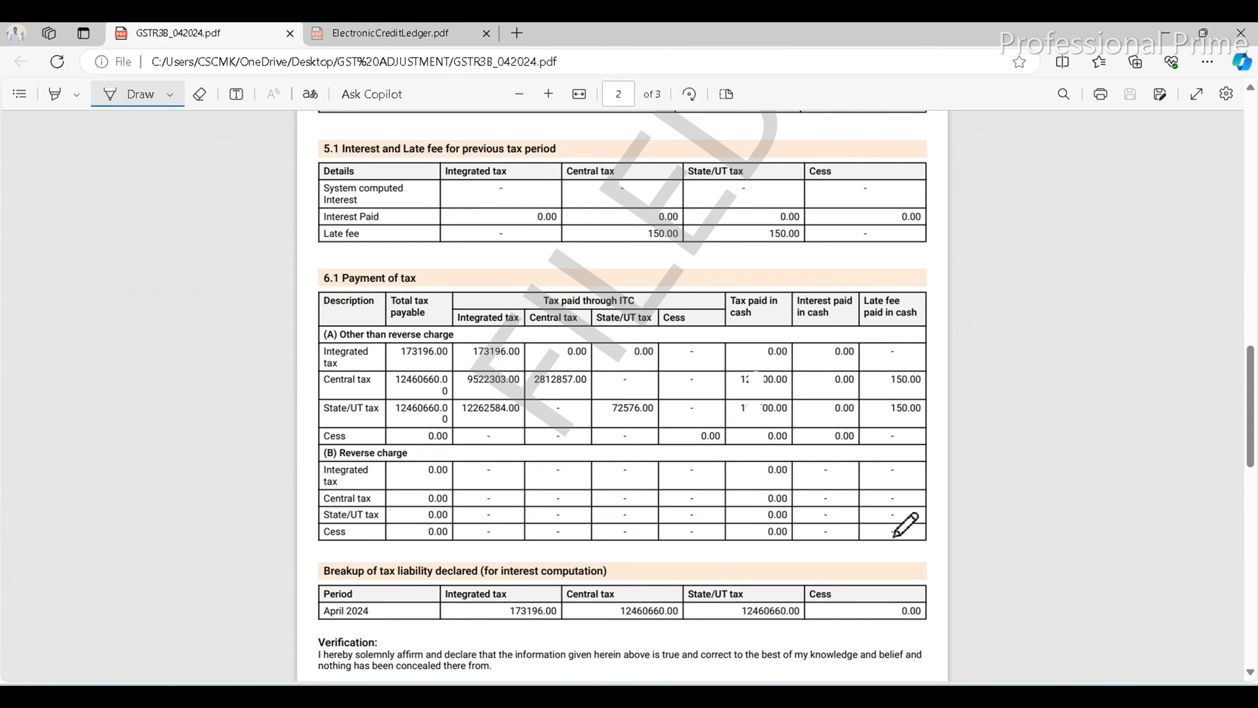
left_click(793, 696)
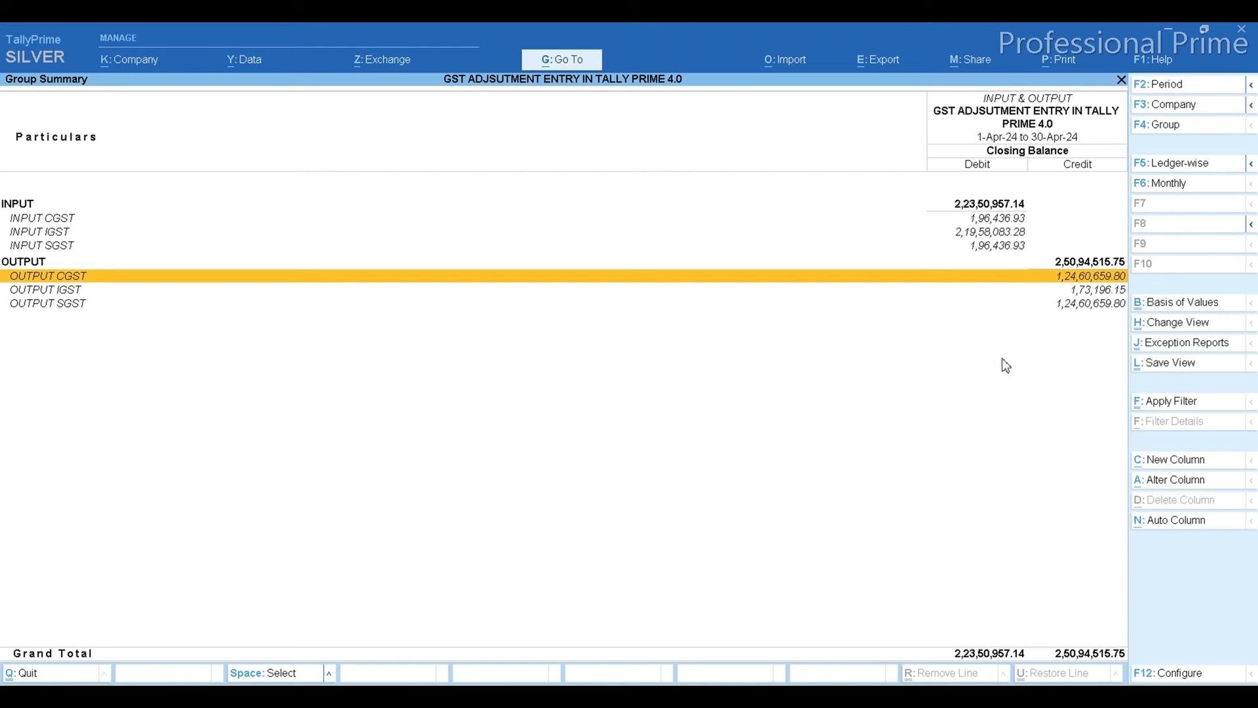
- Compare the main input and output ledger balances in TallyPrime with table 6.1 Payment of tax in the GSTR-3B PDF
key("Down")
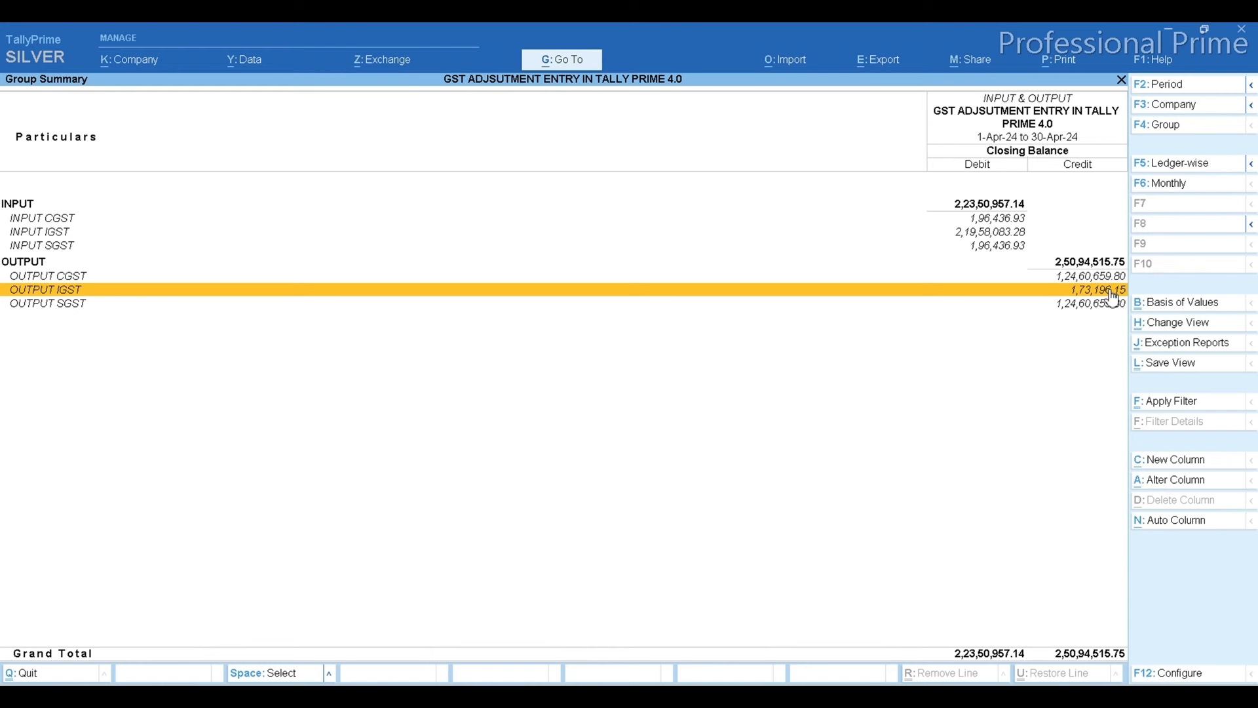
key("Up")
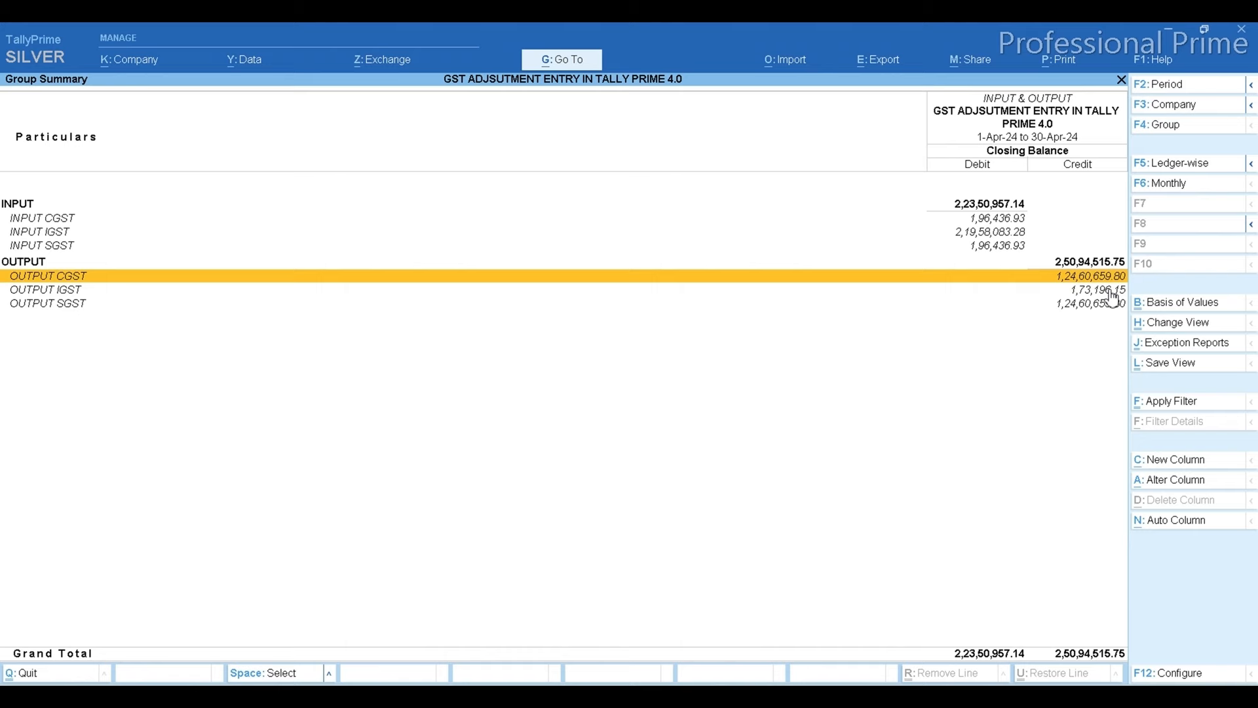
key("alt")
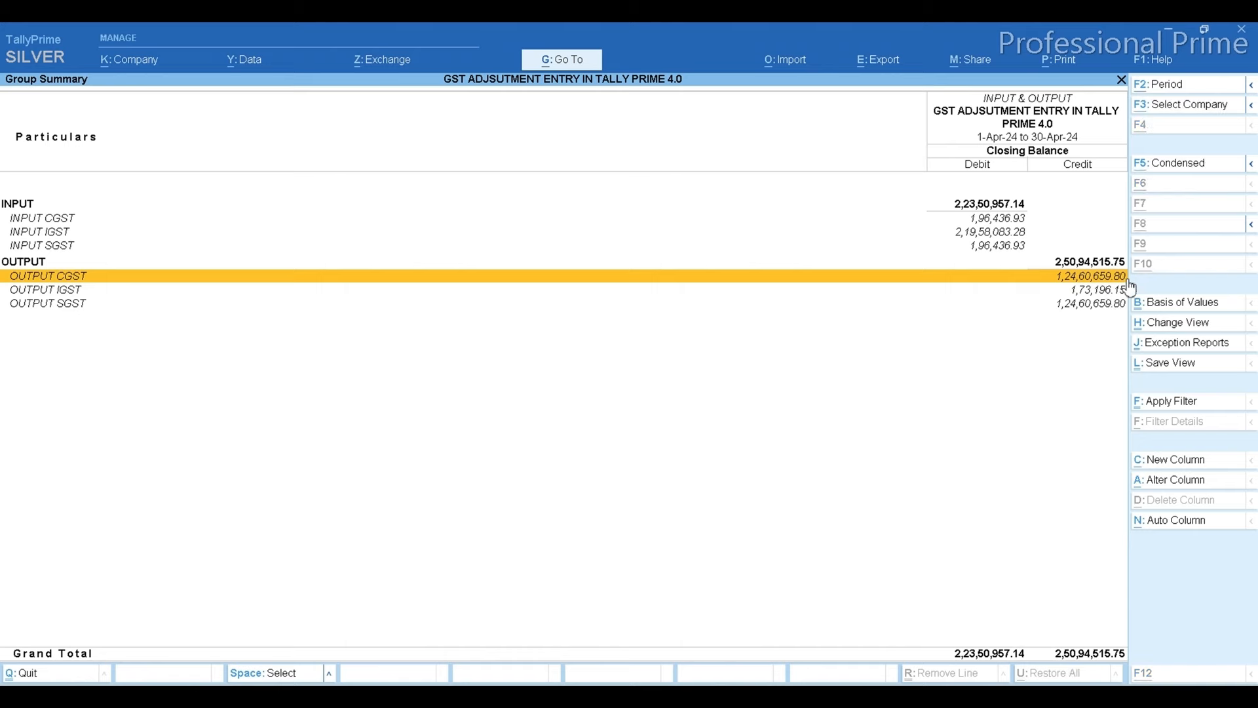
key("alt+Tab")
key("alt+Tab")
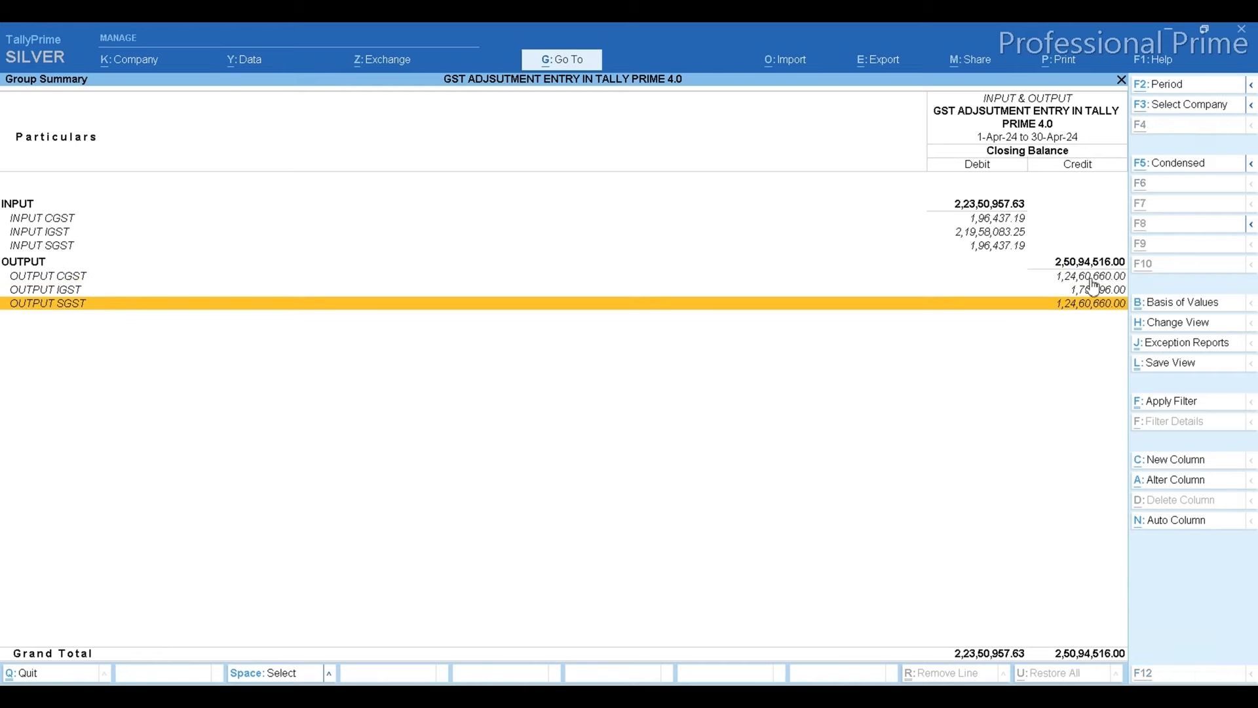
key("alt+Tab")
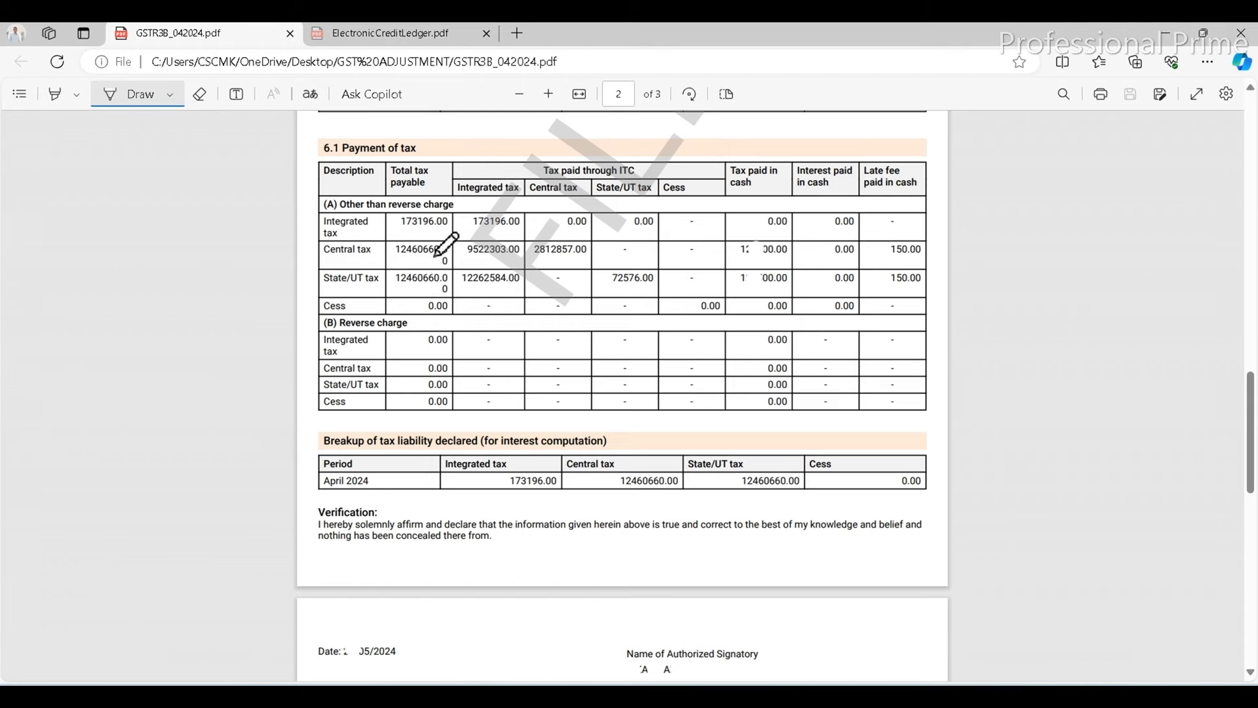
key("alt+Tab")
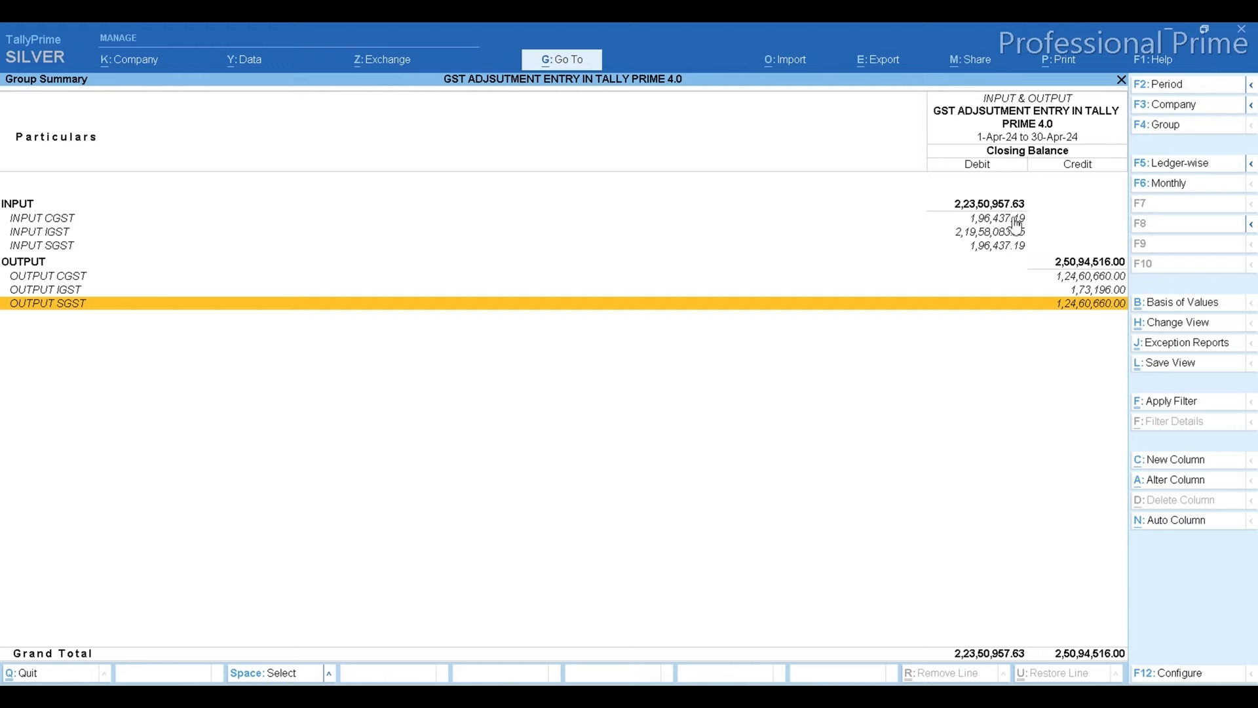
key("alt+Tab")
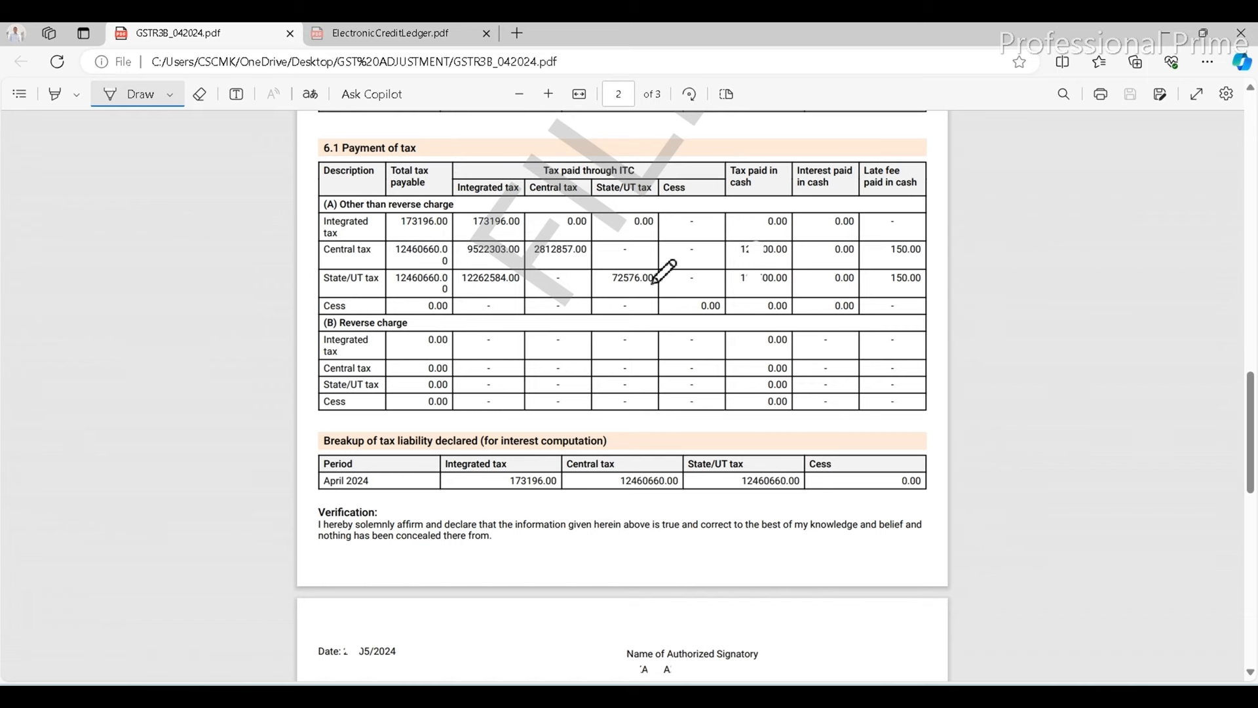
key("alt+Tab")
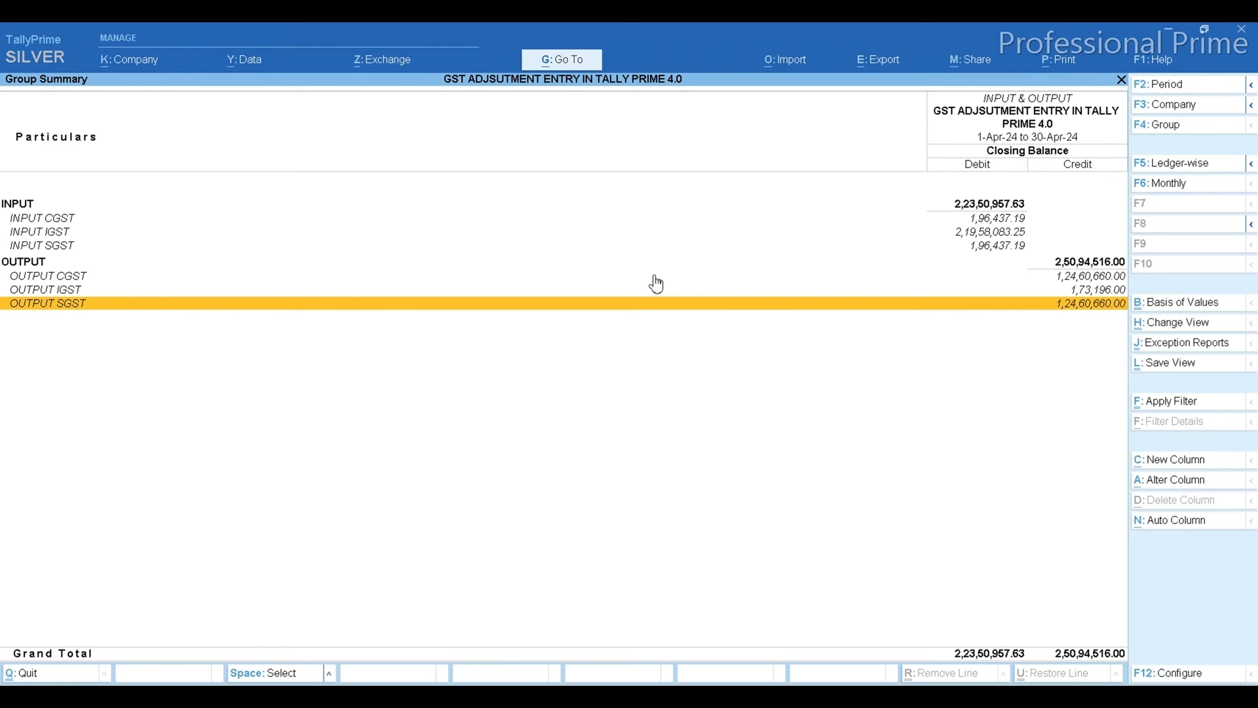
- Leave the reports, open a new journal voucher, and consult the tax payment table in the GSTR-3B PDF
key("Escape")
key("Escape")
key("Escape")
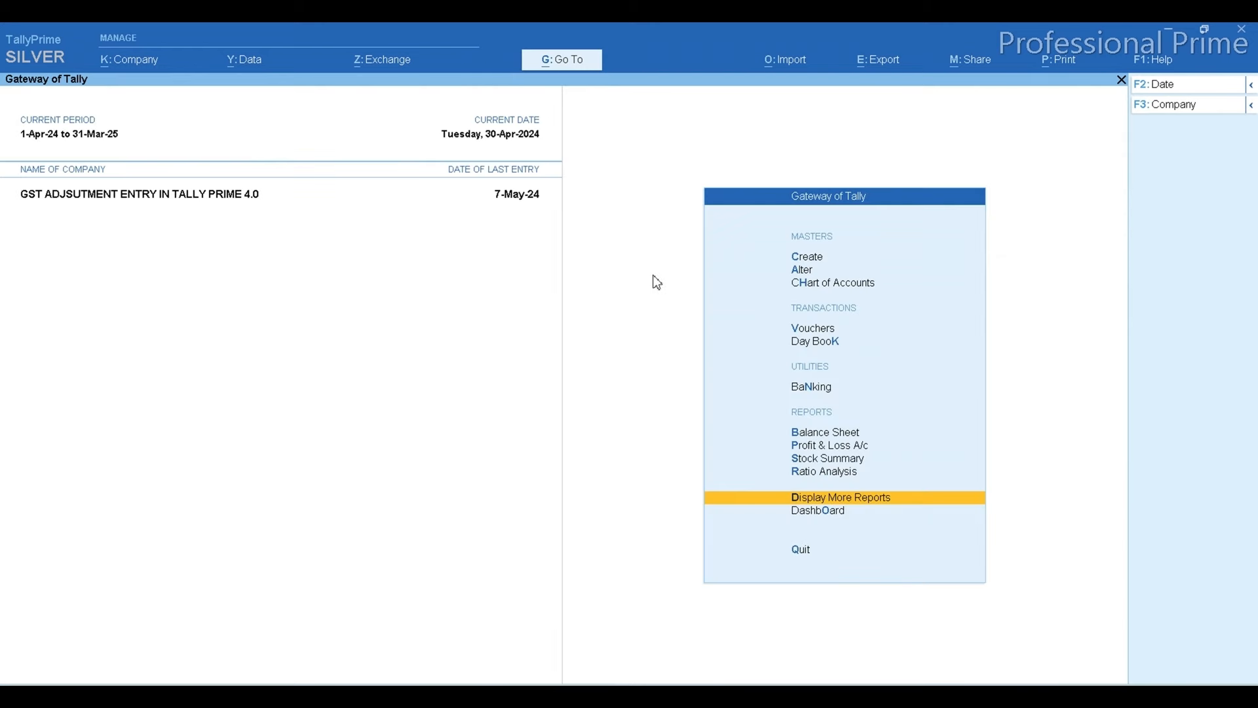
key("v")
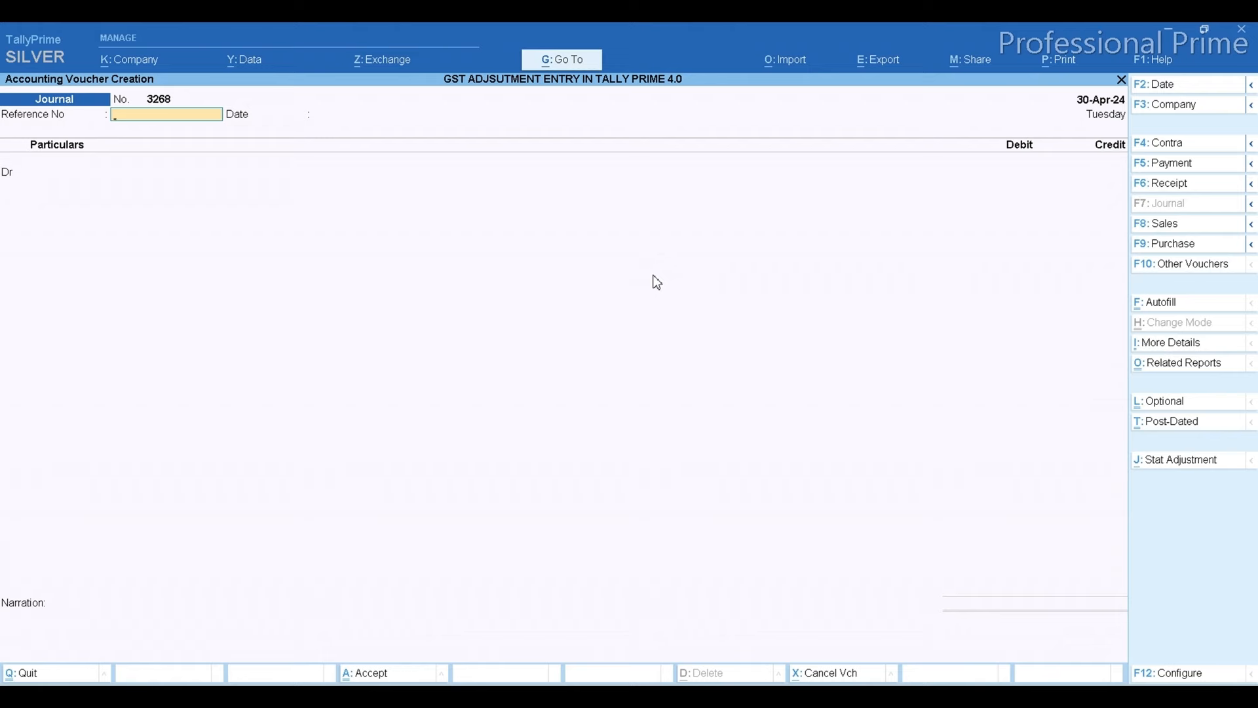
key("alt+Tab")
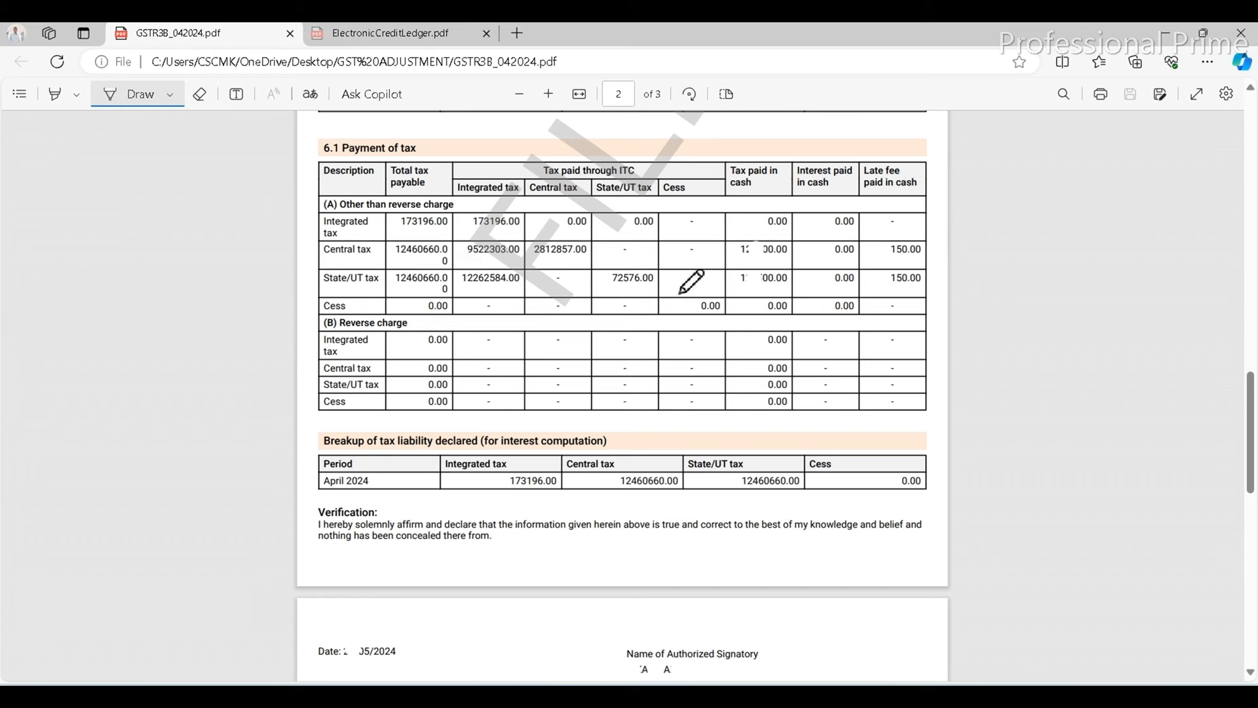
key("alt+Tab")
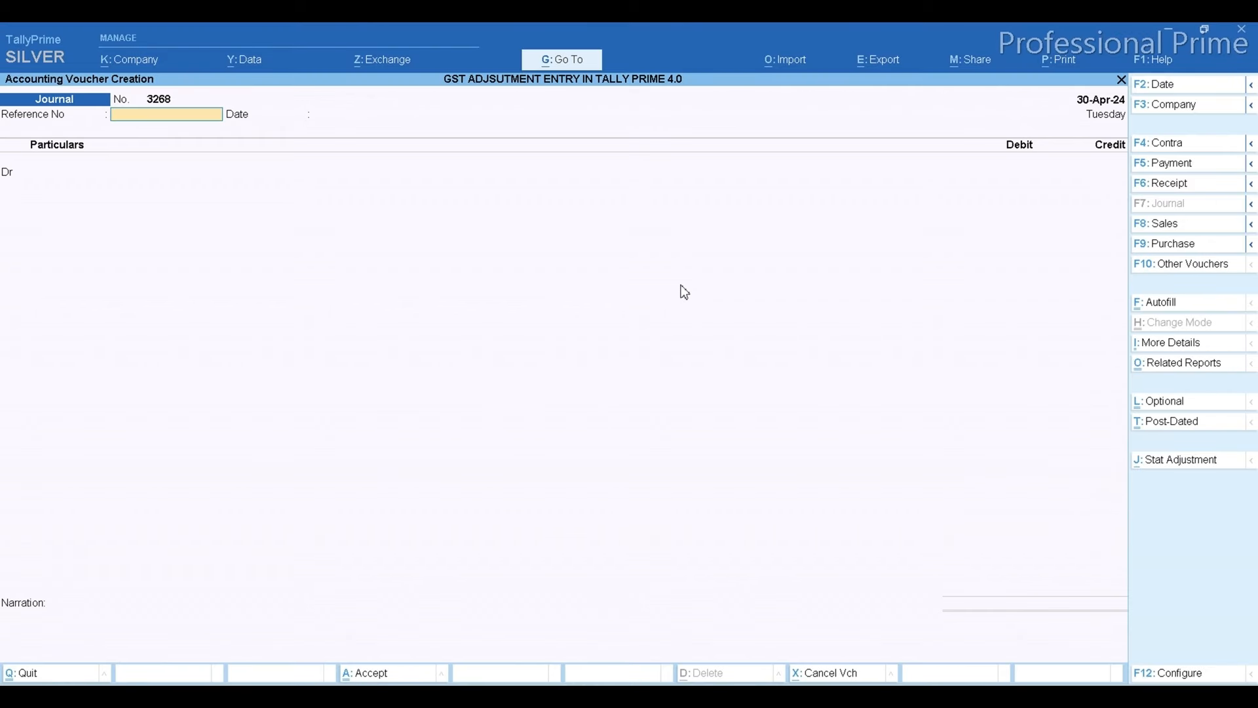
- Debit OUTPUT IGST with 173196 in the journal, taking the total integrated tax payable from GSTR-3B table 6.1
type("OUT")
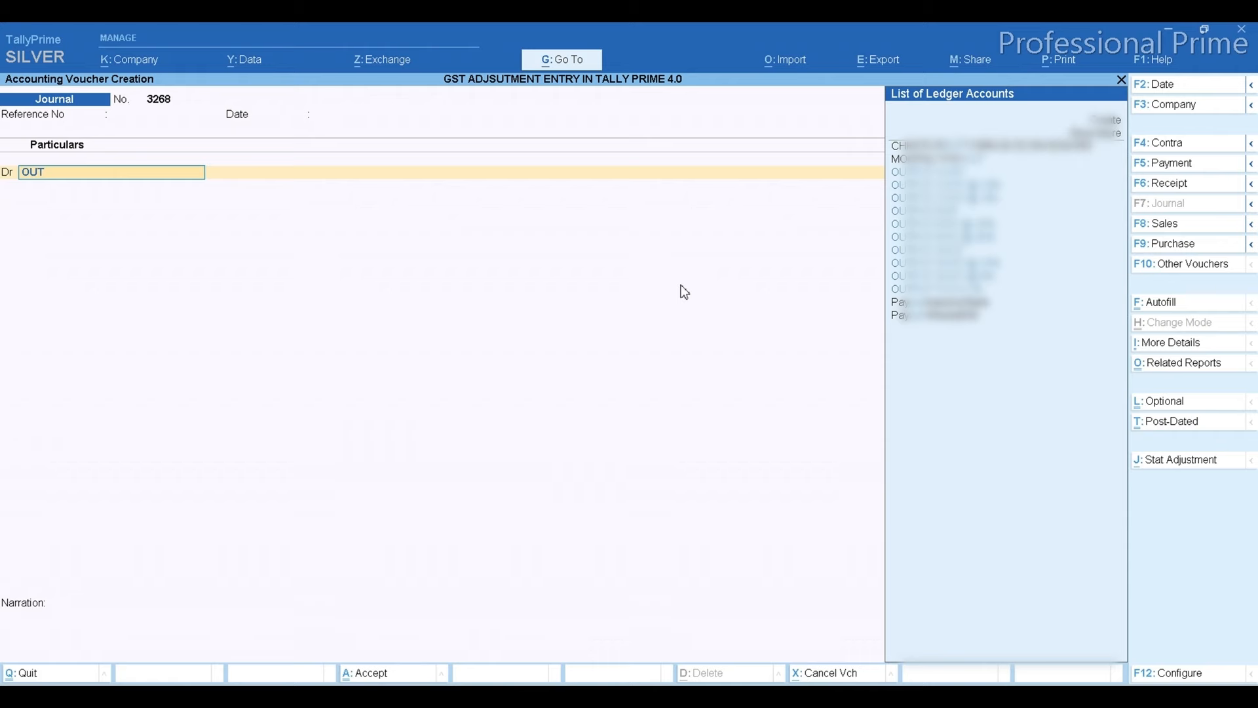
type("PUT")
key("alt+Tab")
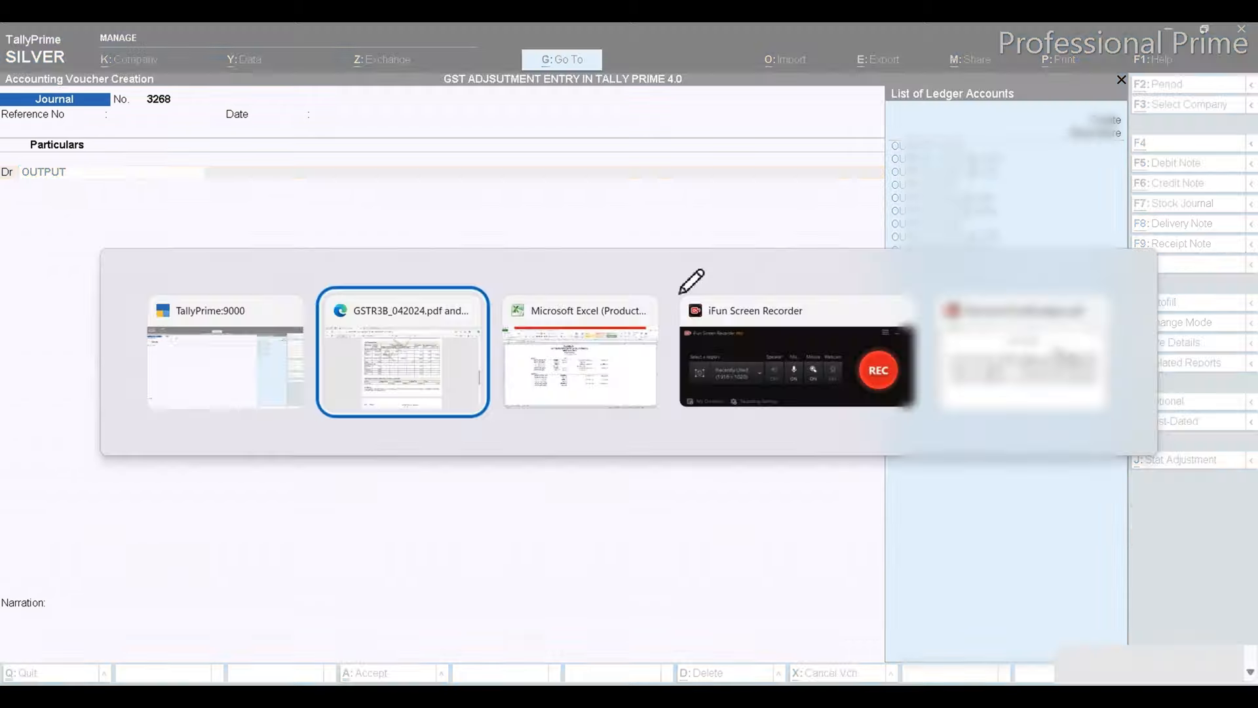
key("alt+Tab")
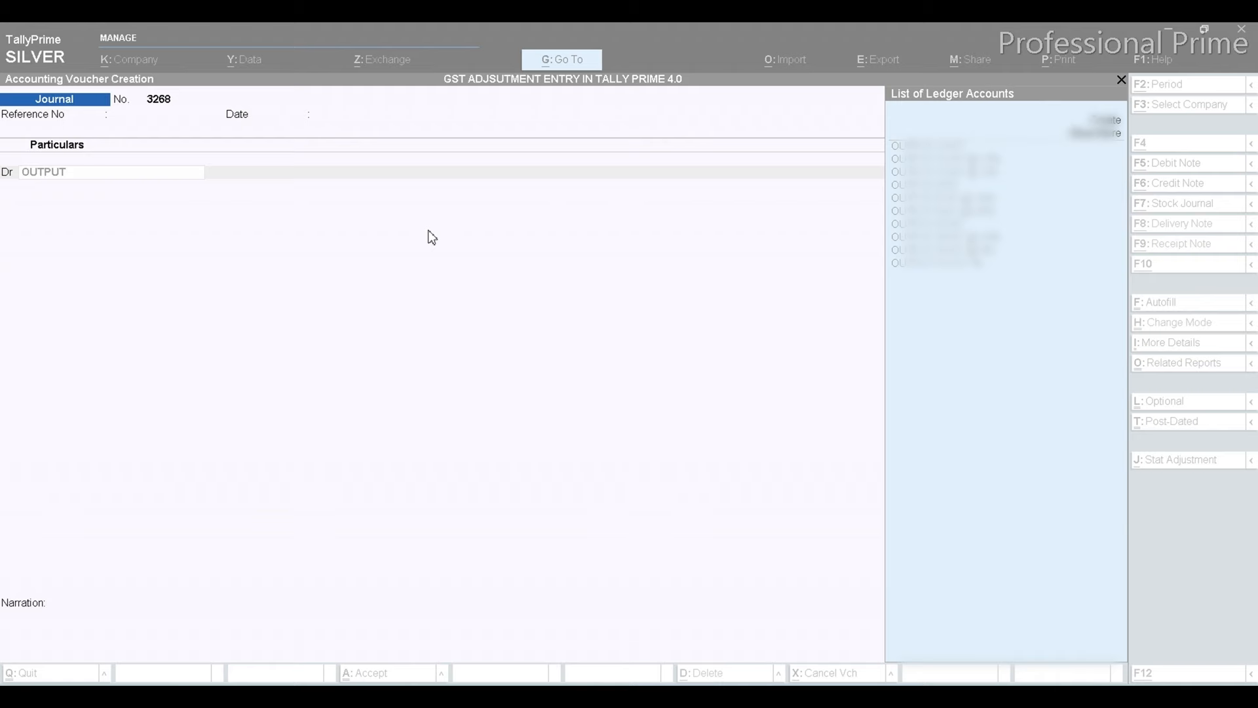
key("Down")
key("Down")
key("Down")
key("Return")
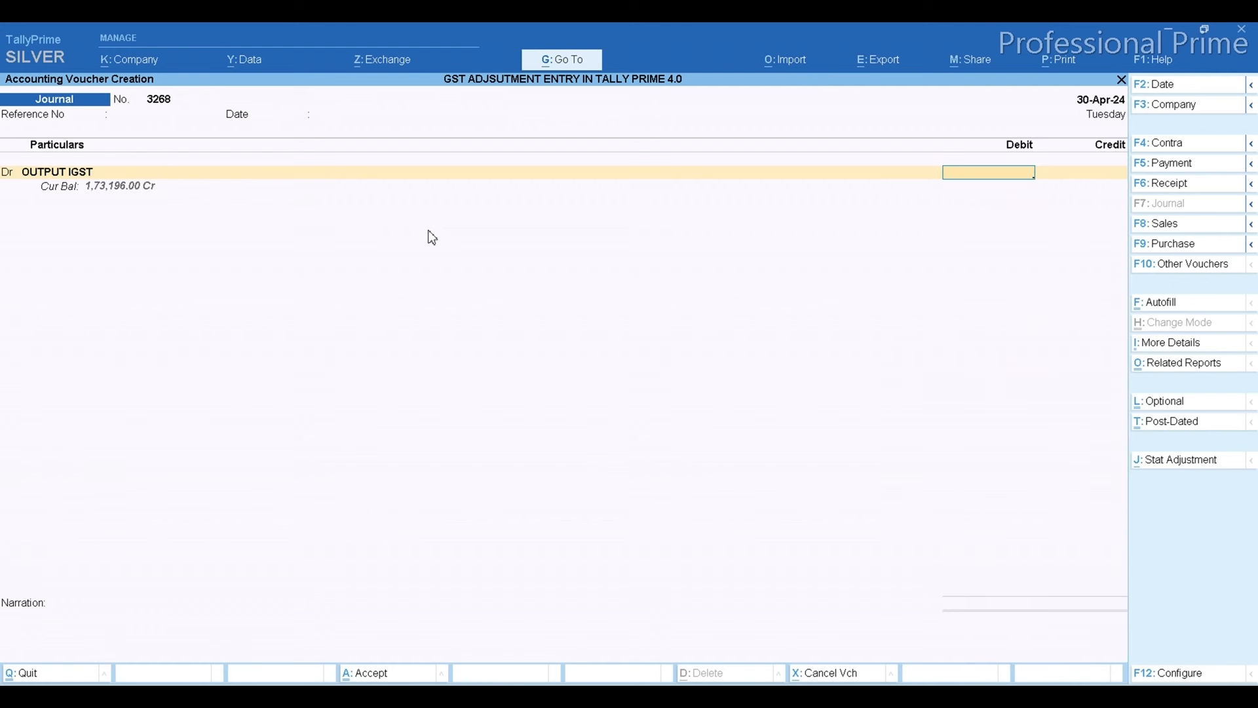
type("173196")
key("alt+Tab")
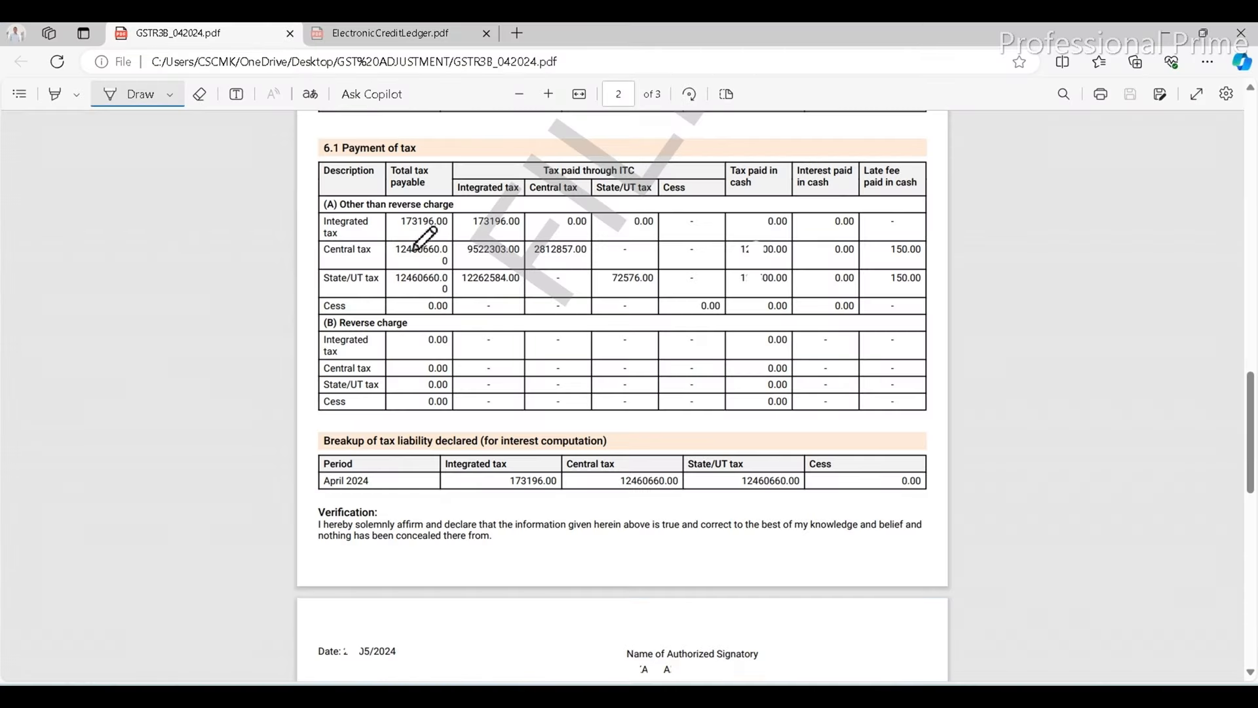
key("alt+Tab")
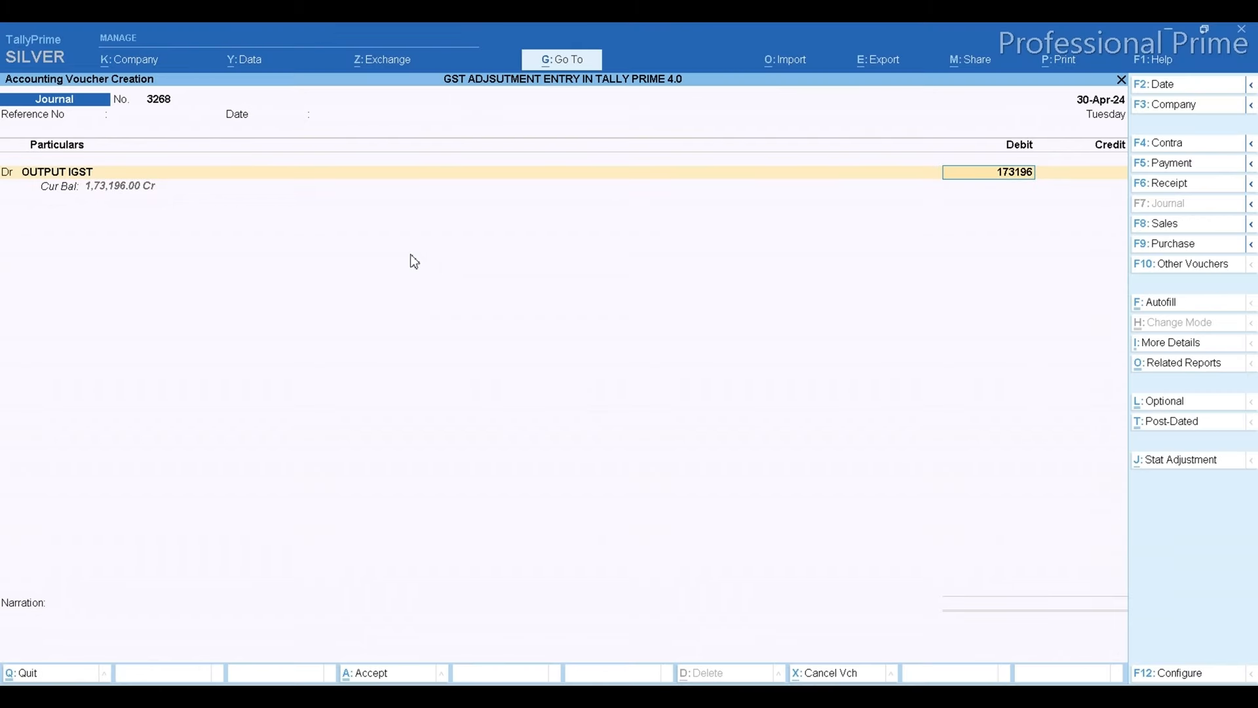
key("Return")
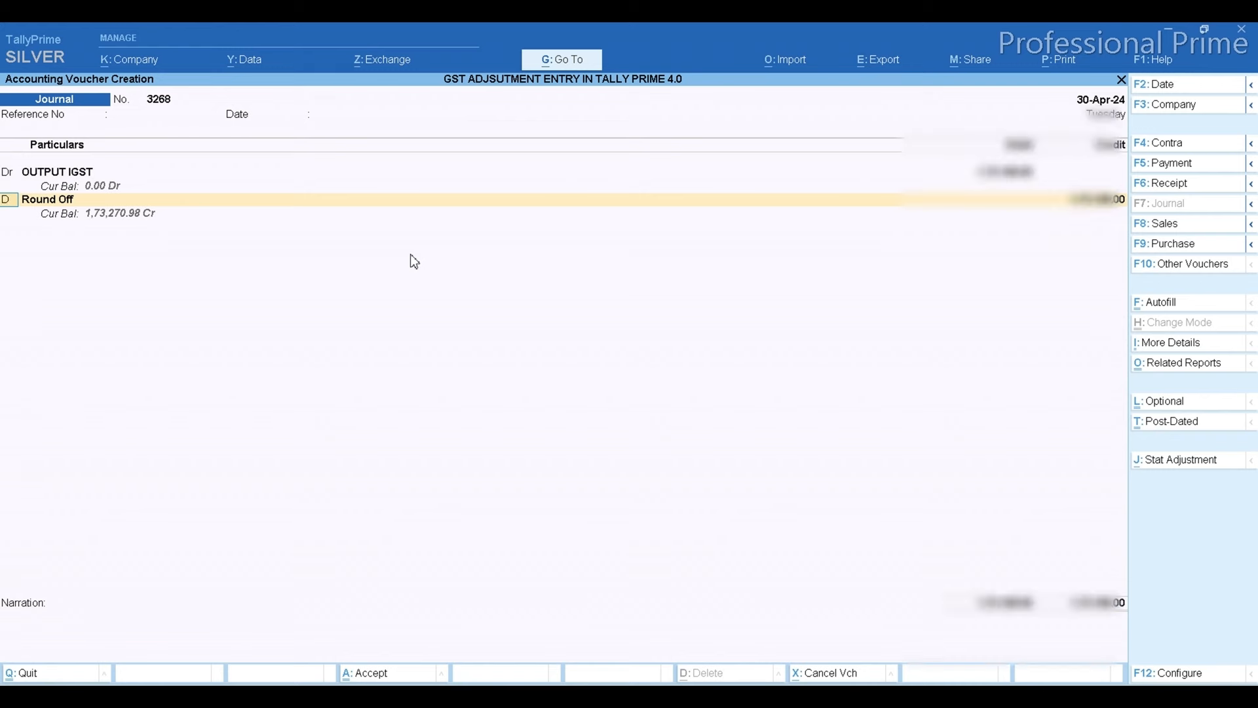
- Replace the Round Off credit line with an OUTPUT CGST debit of 12460660, taken from the central tax payable in GSTR-3B
type("dOUTP")
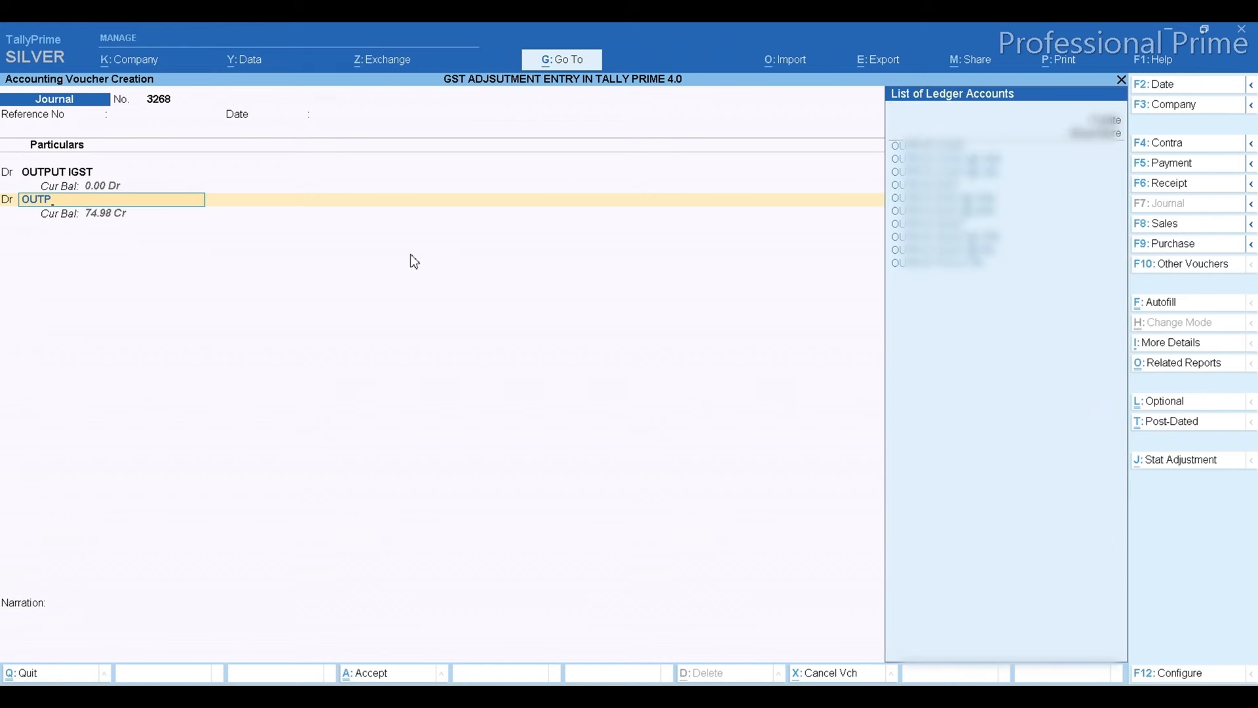
key("Return")
key("alt+Tab")
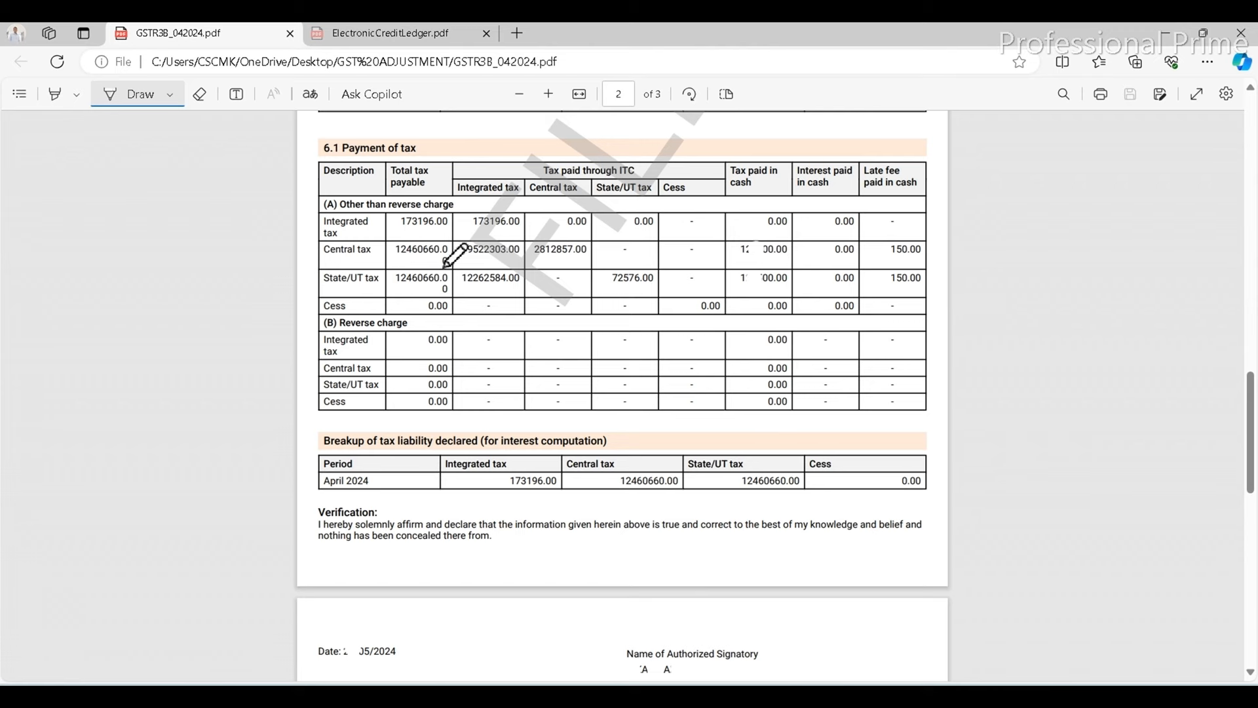
key("alt+Tab")
type("12")
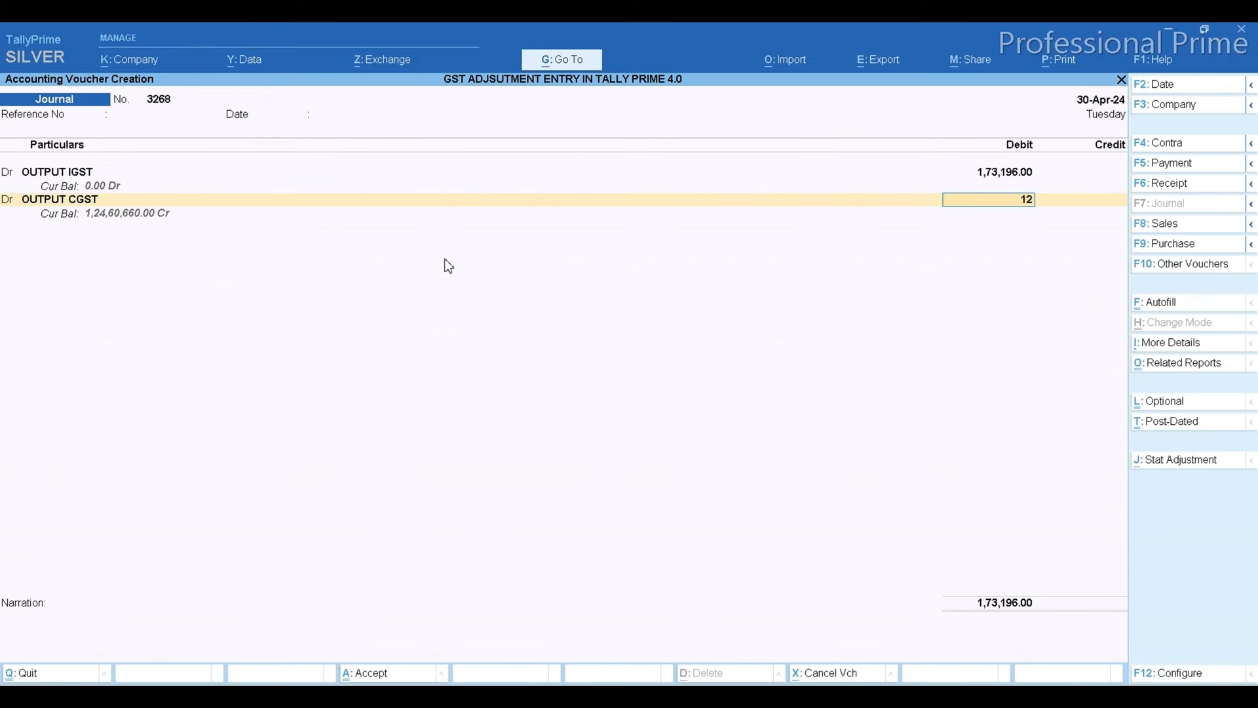
type("460")
key("alt+Tab")
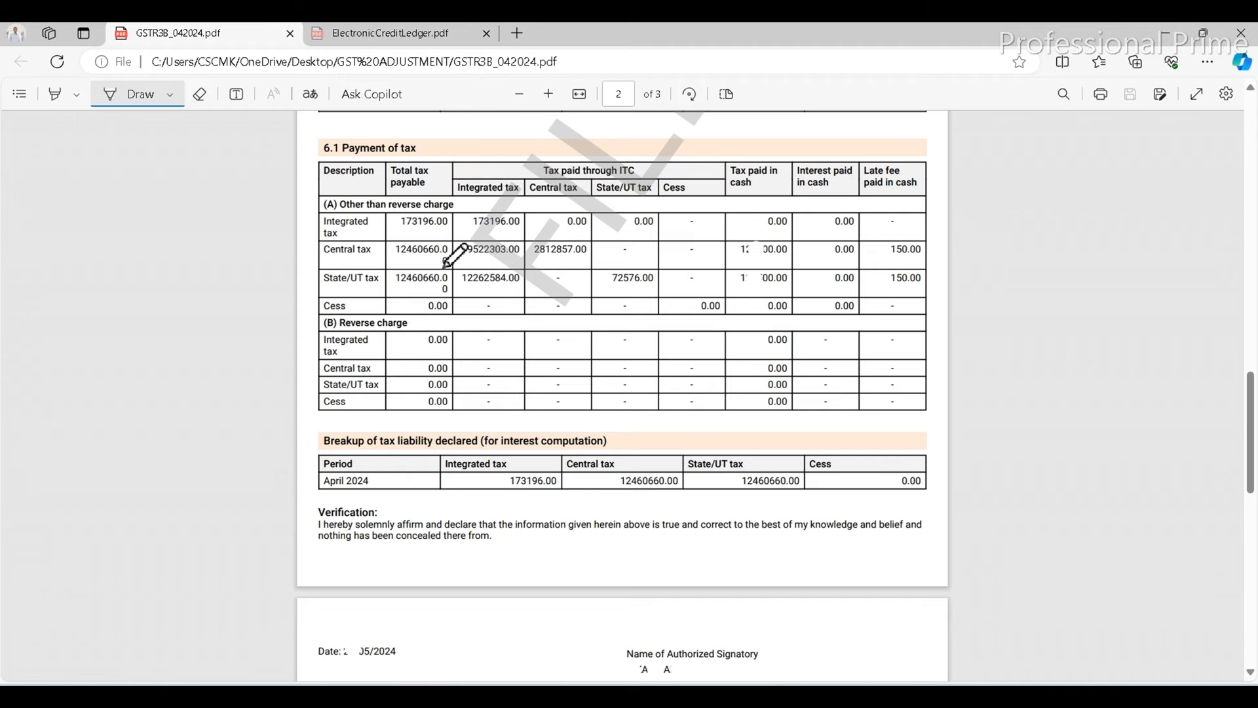
key("alt+Tab")
type("660")
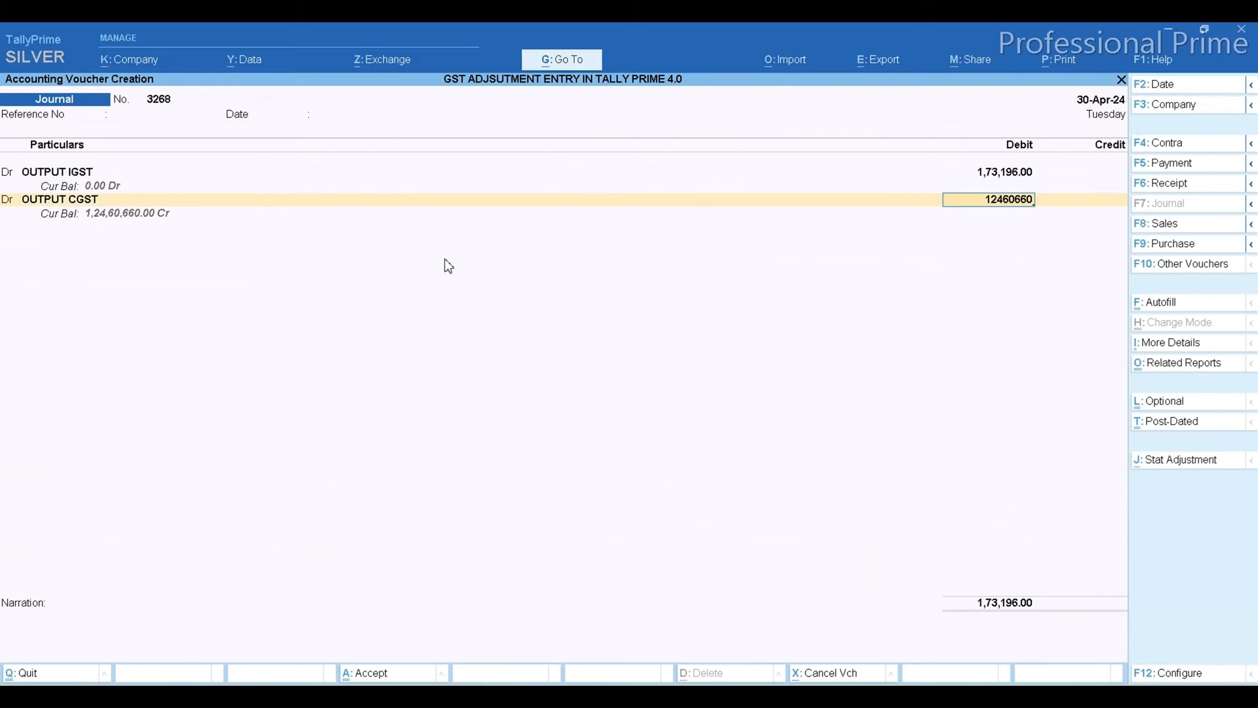
- Accept the OUTPUT CGST debit and replace the Round Off line with an OUTPUT SGST debit of 12460660
key("Return")
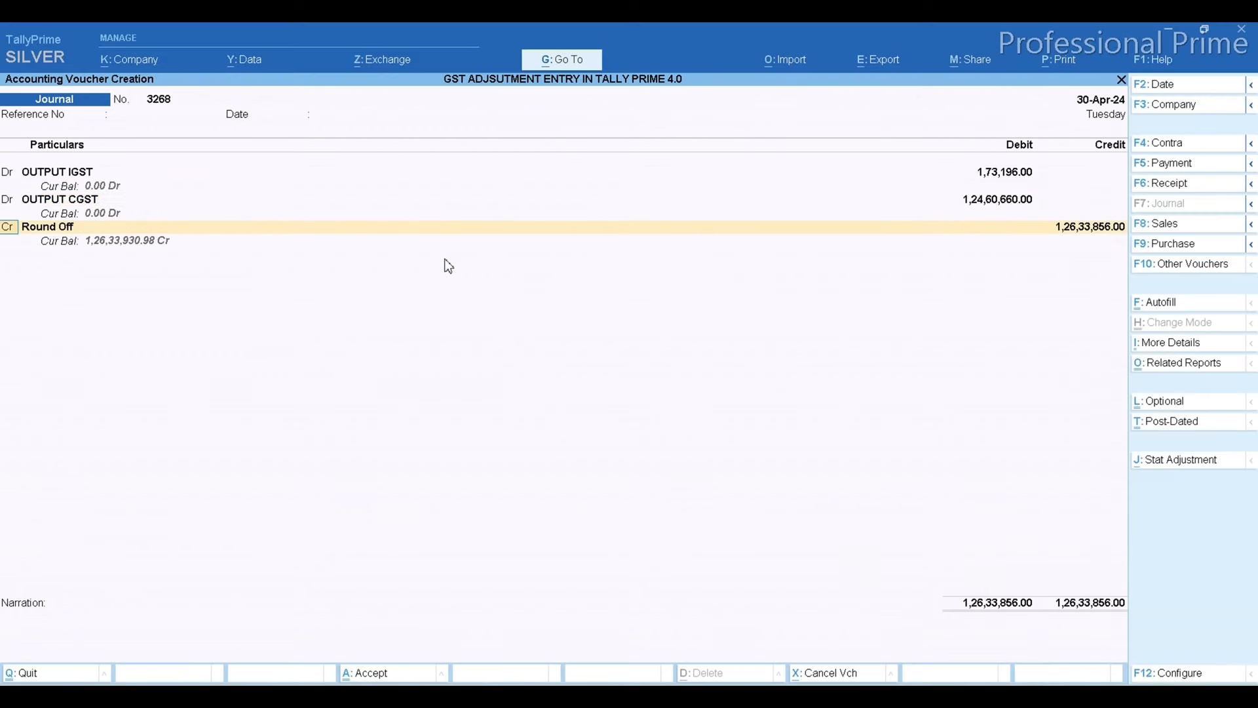
key("d")
key("Return")
type("OUT")
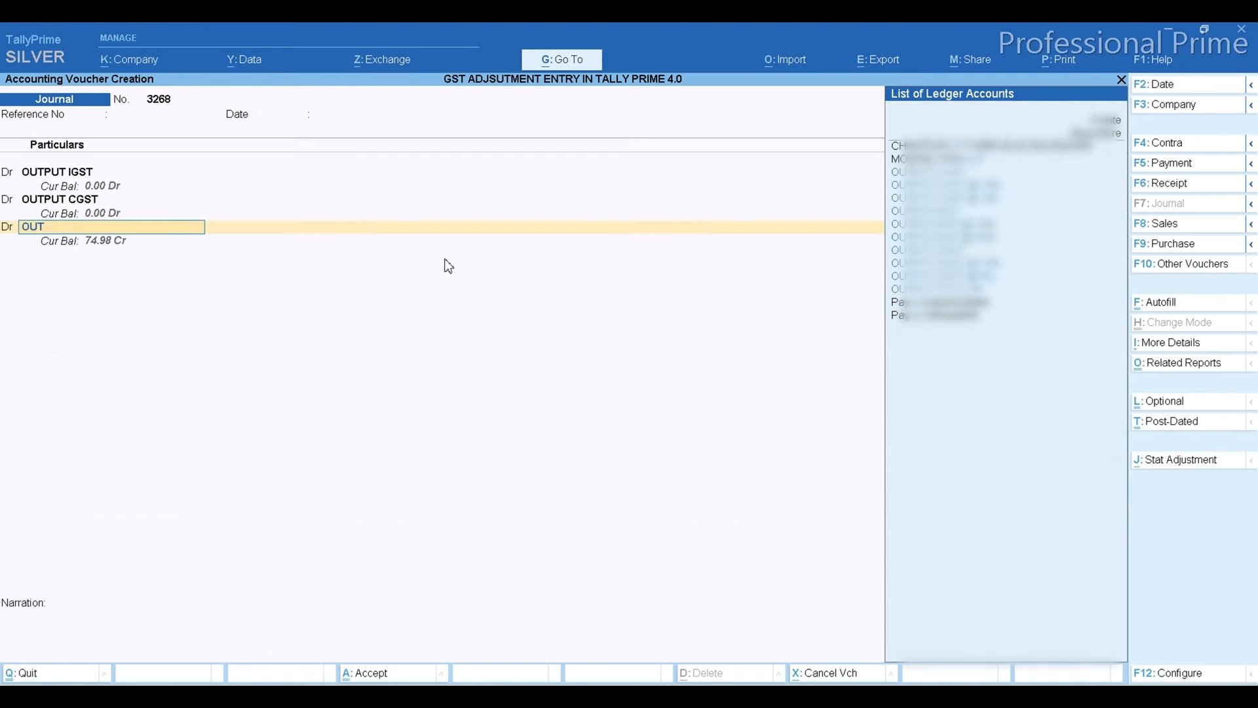
key("Down")
key("Up")
key("Up")
key("Up")
key("Return")
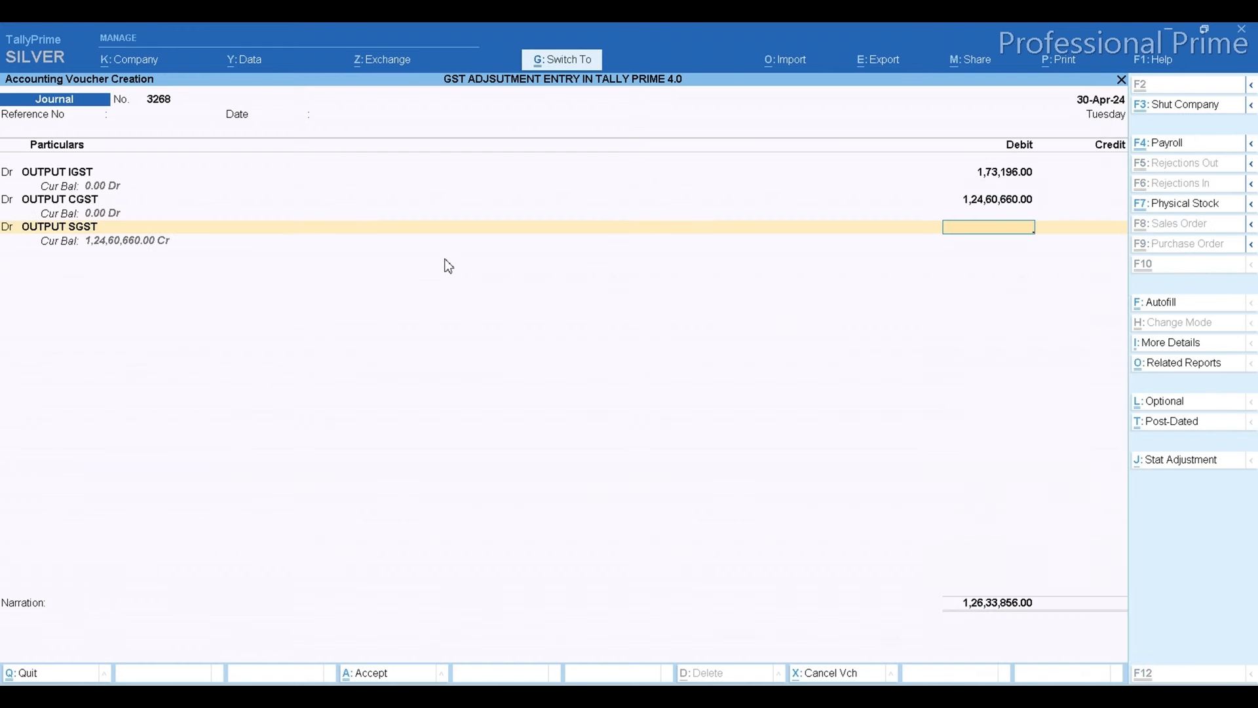
type("12460660")
key("Return")
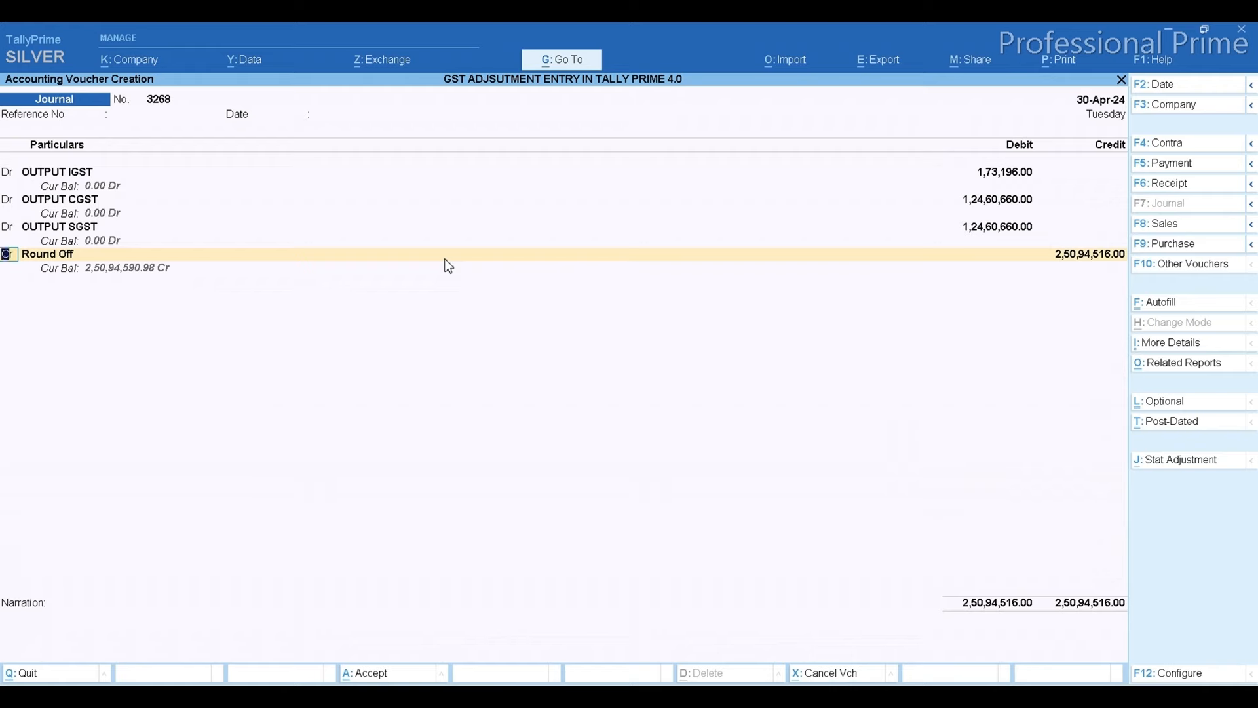
- Replace the Round Off line with an INPUT IGST credit of 173196, the integrated tax paid through integrated tax ITC in GSTR-3B
key("alt+Tab")
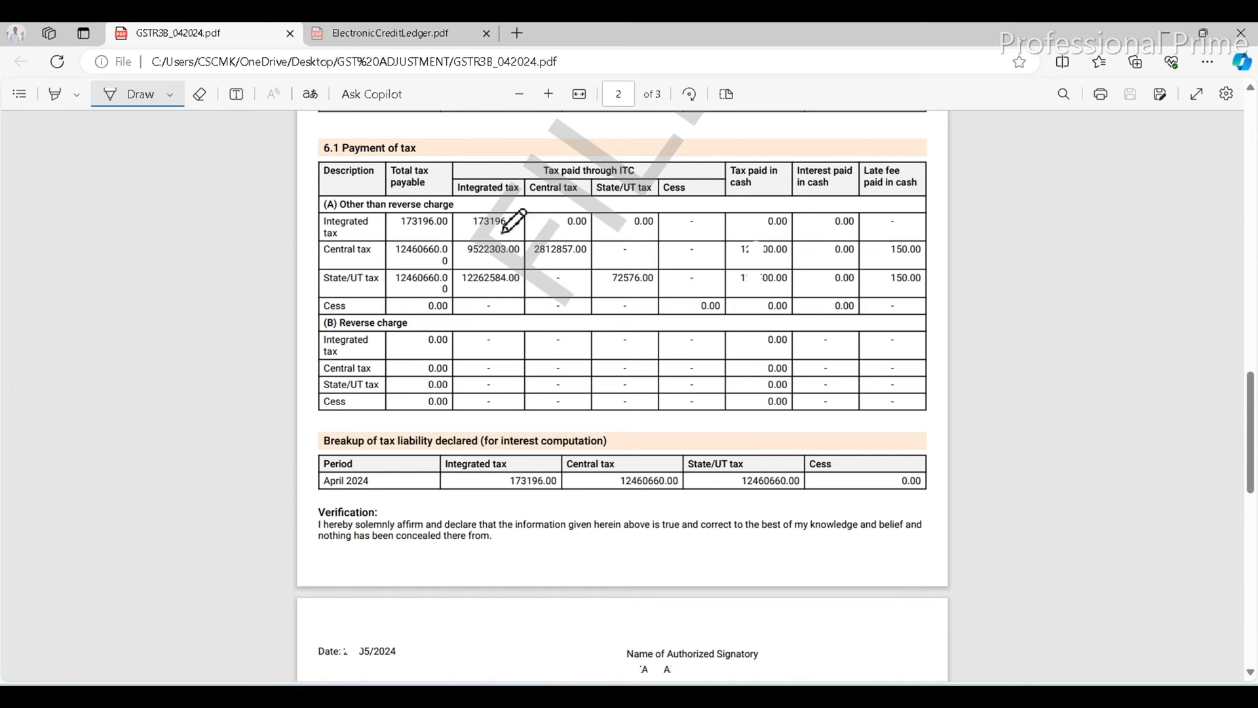
key("alt+Tab")
key("Return")
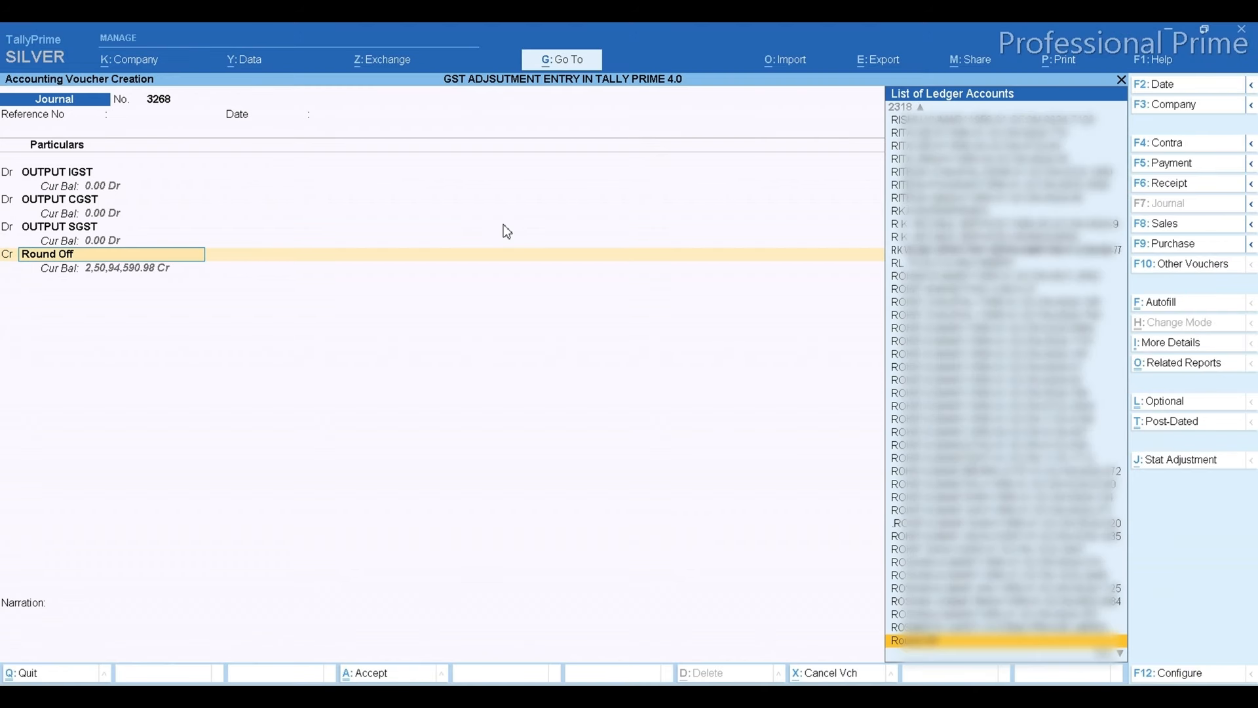
type("INPUT")
key("Down")
key("Down")
key("Down")
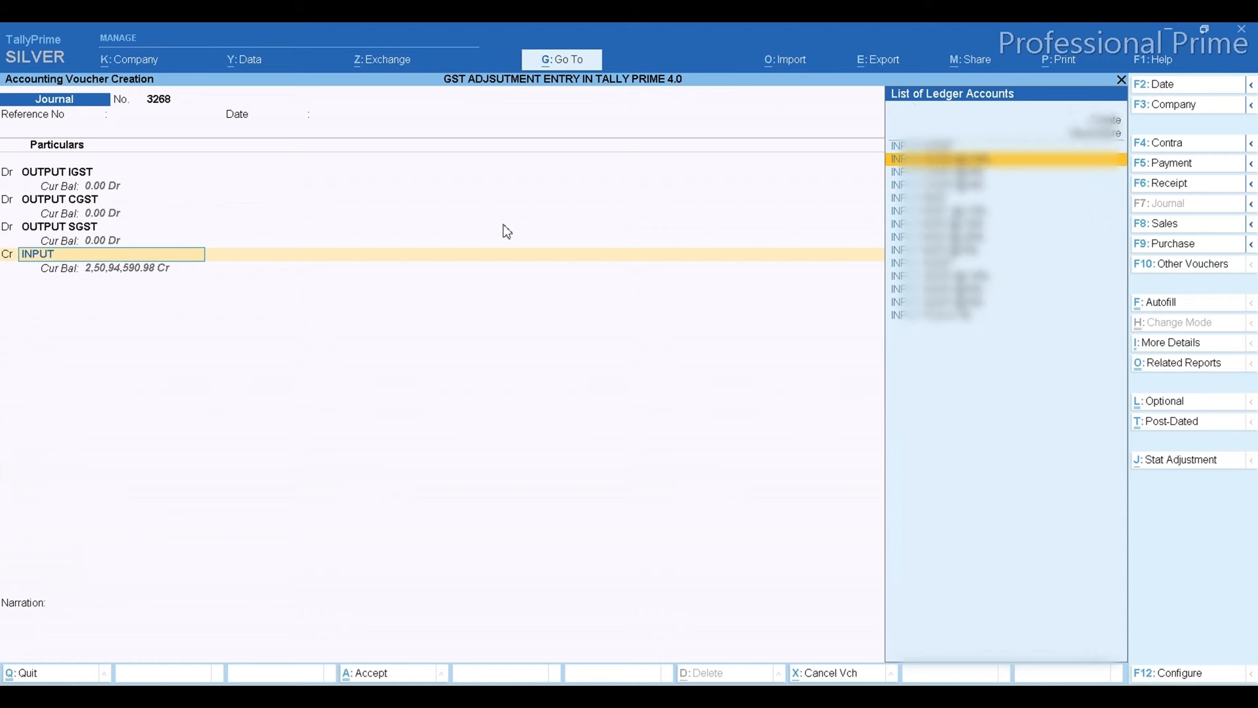
key("Return")
key("alt+Tab")
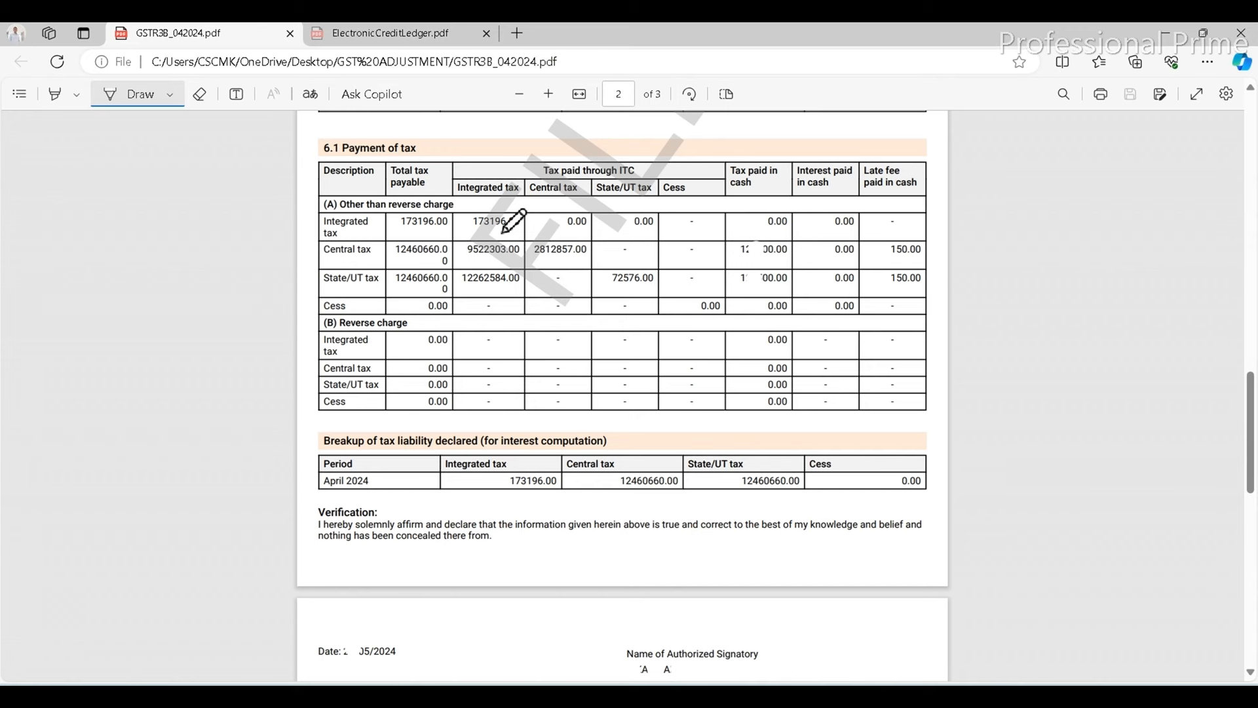
key("alt+Tab")
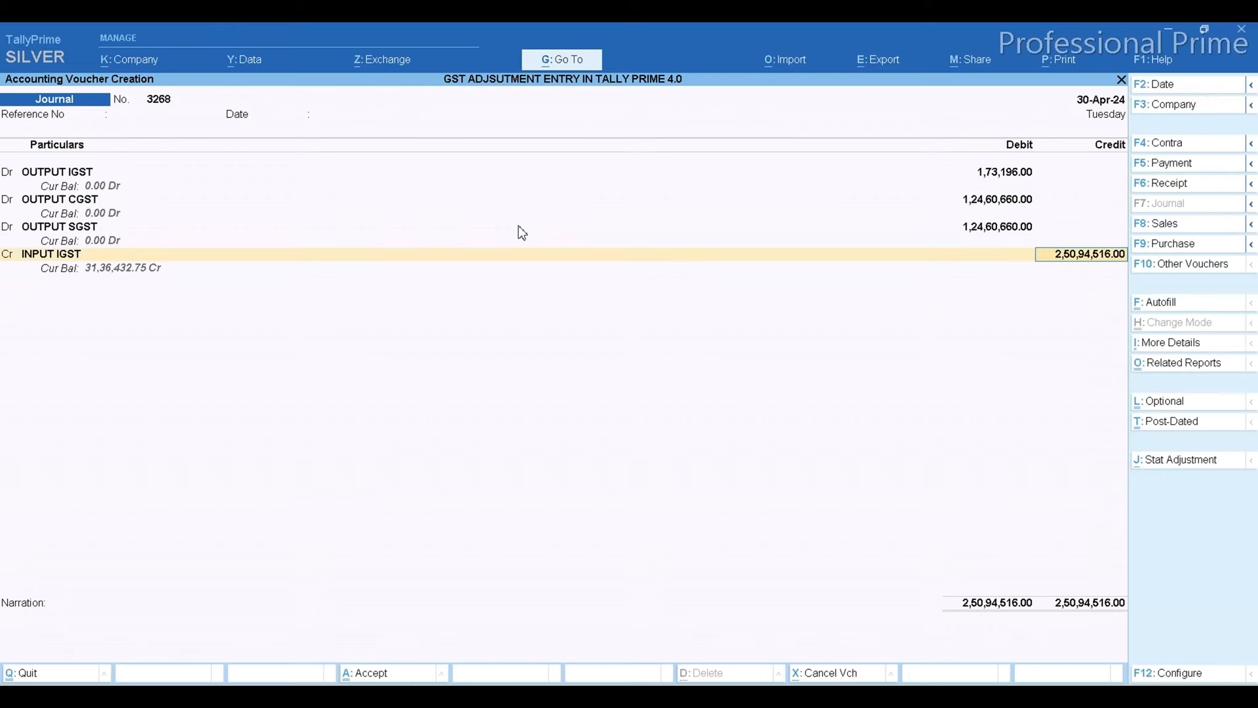
type("173196")
key("Return")
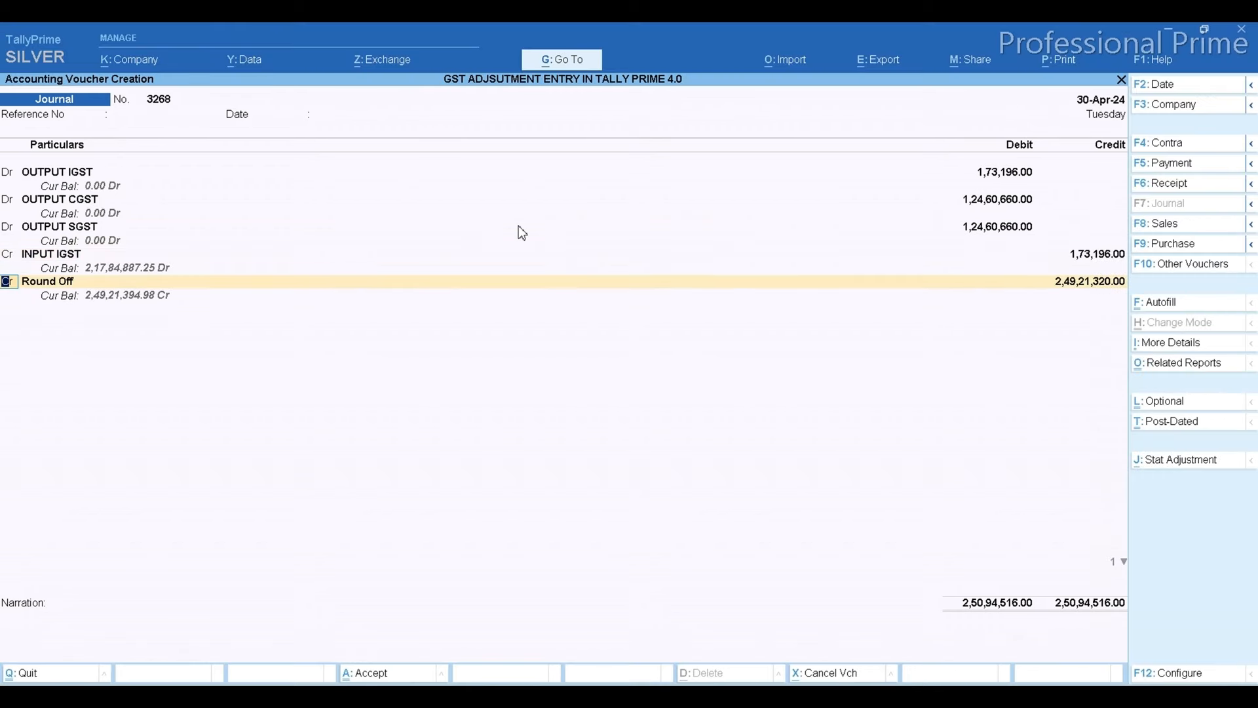
- Add a second INPUT IGST credit of 9522303, the central tax paid through integrated tax ITC in GSTR-3B table 6.1
key("Return")
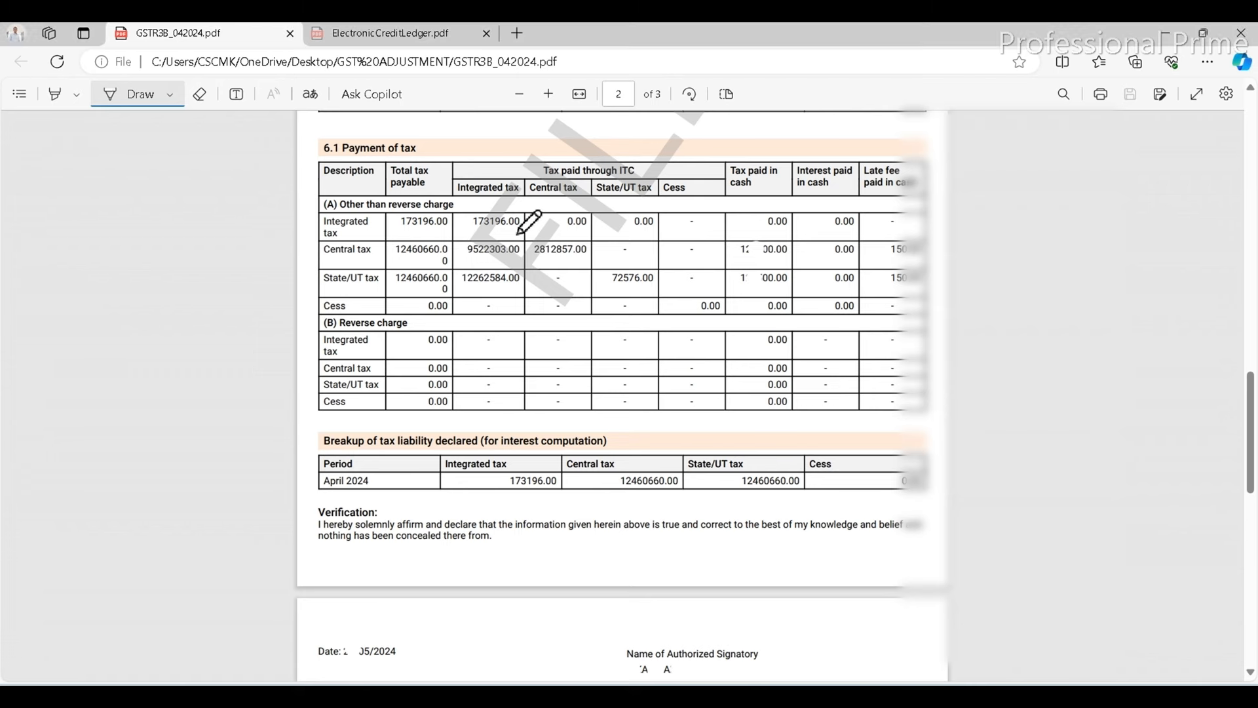
key("alt+Tab")
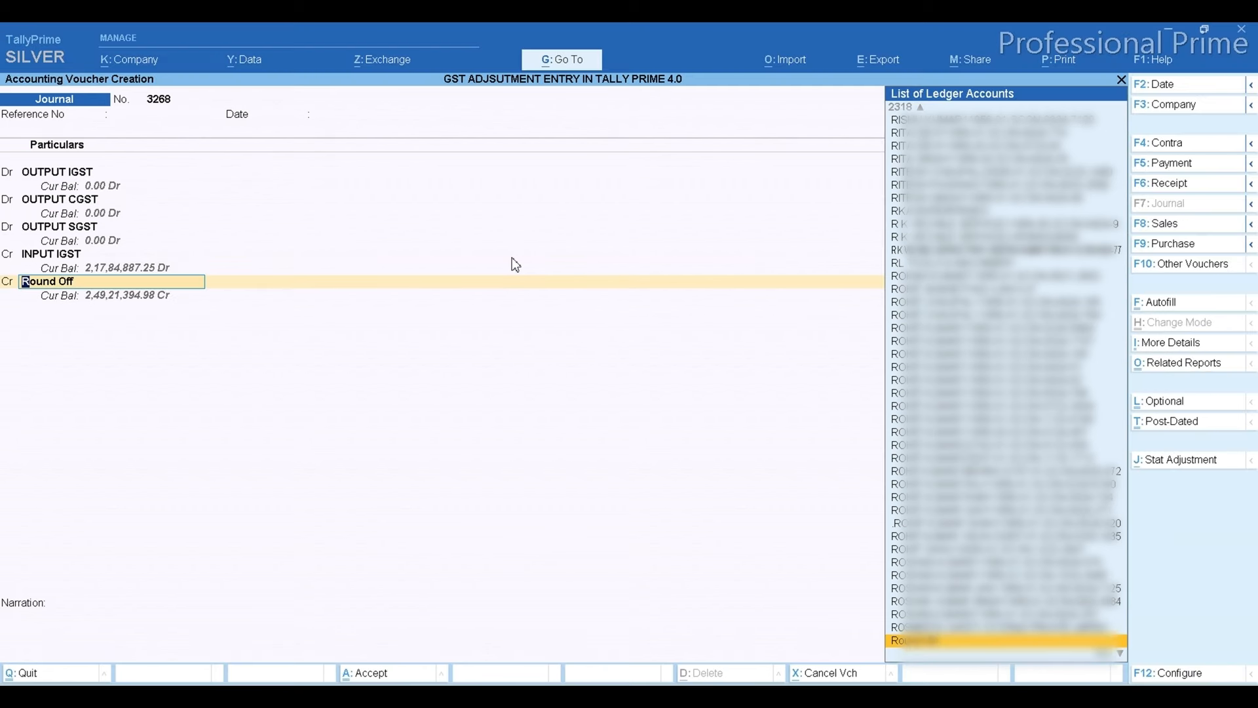
type("INPUT")
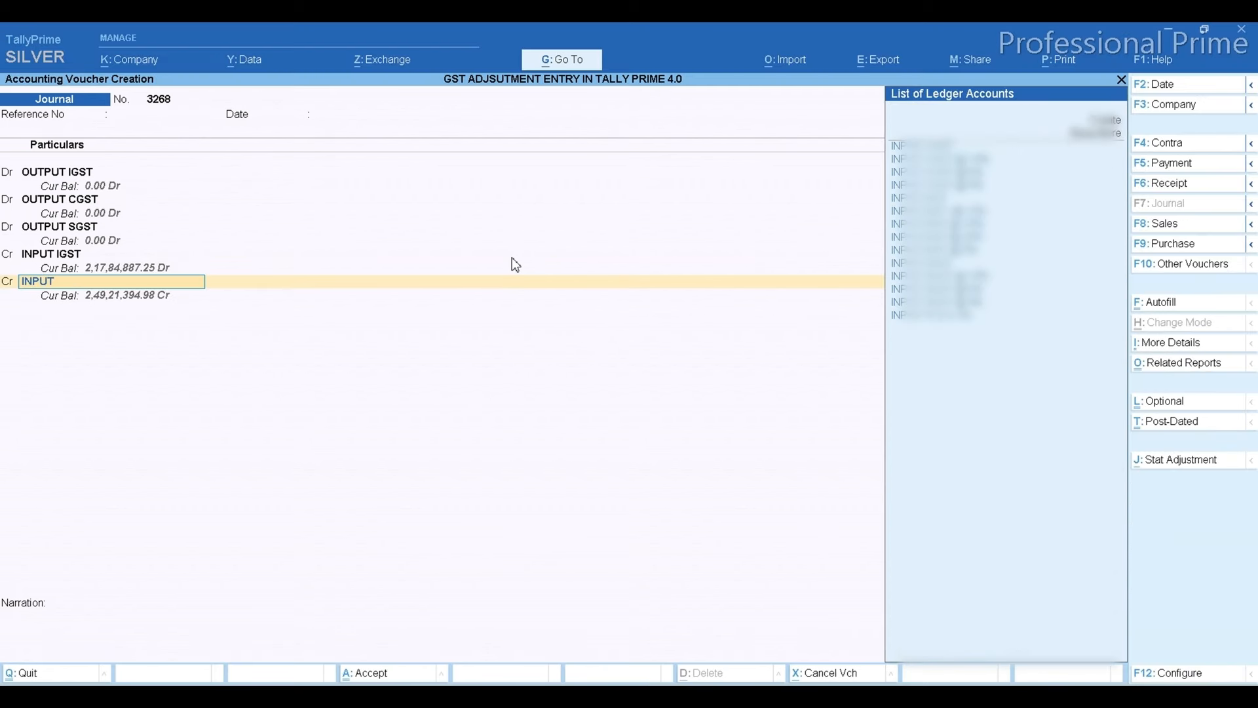
key("Down")
key("Return")
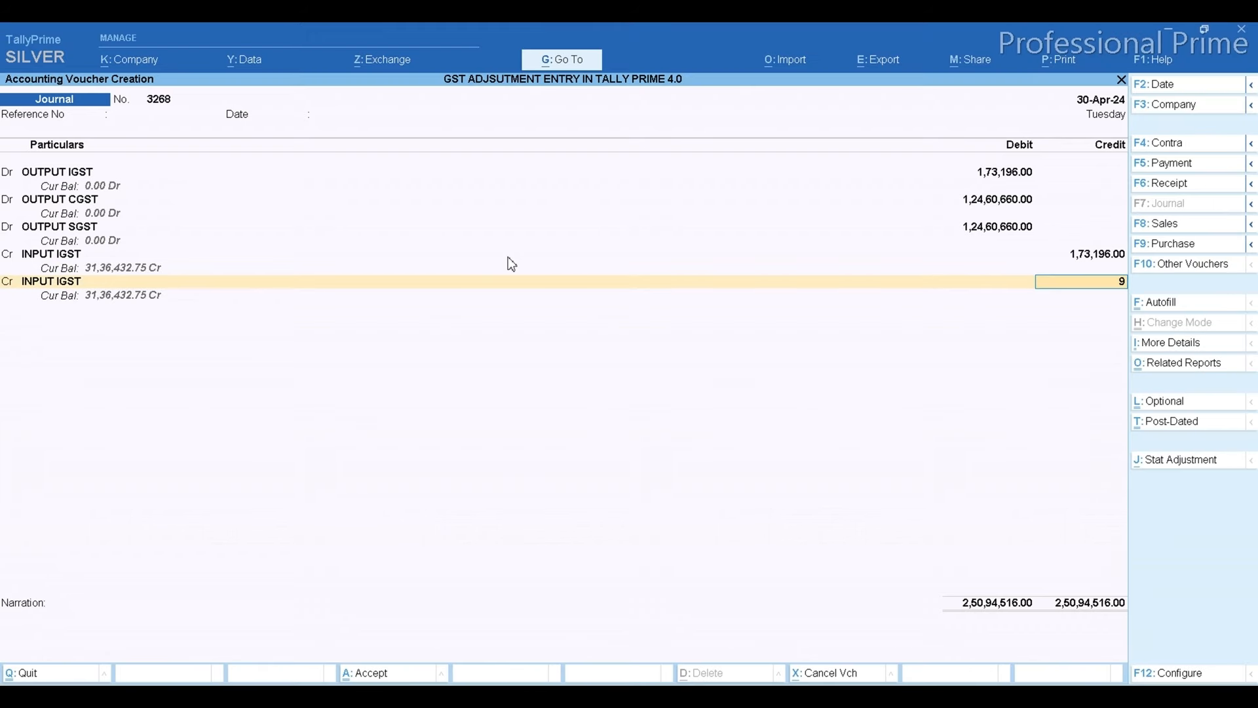
type("952")
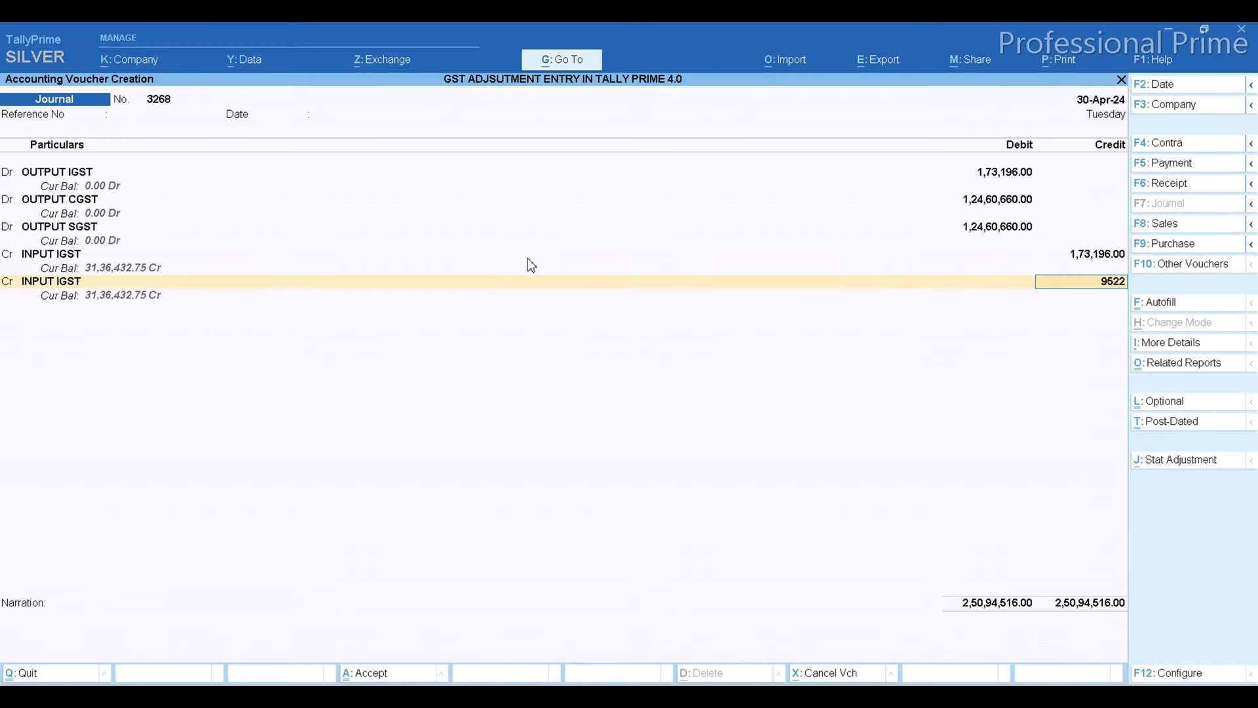
type("2303")
key("Return")
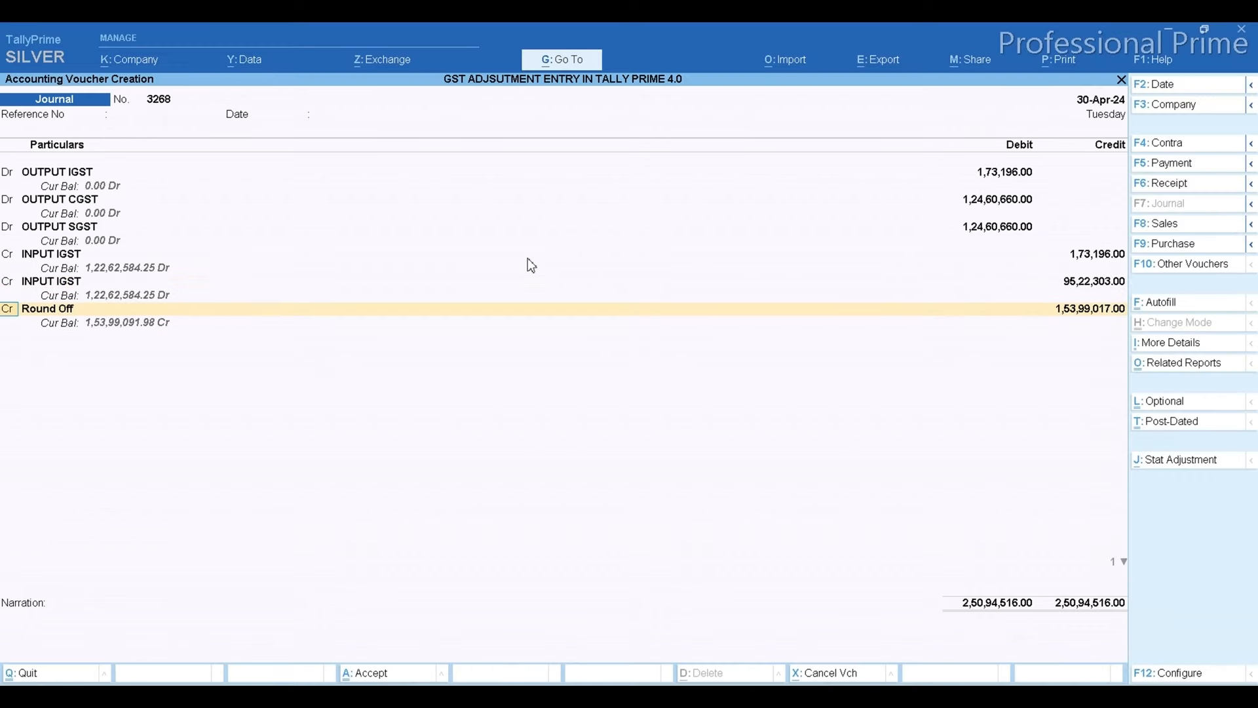
- Credit INPUT CGST with 2812857, the central tax paid through central tax ITC in GSTR-3B table 6.1
key("alt+Tab")
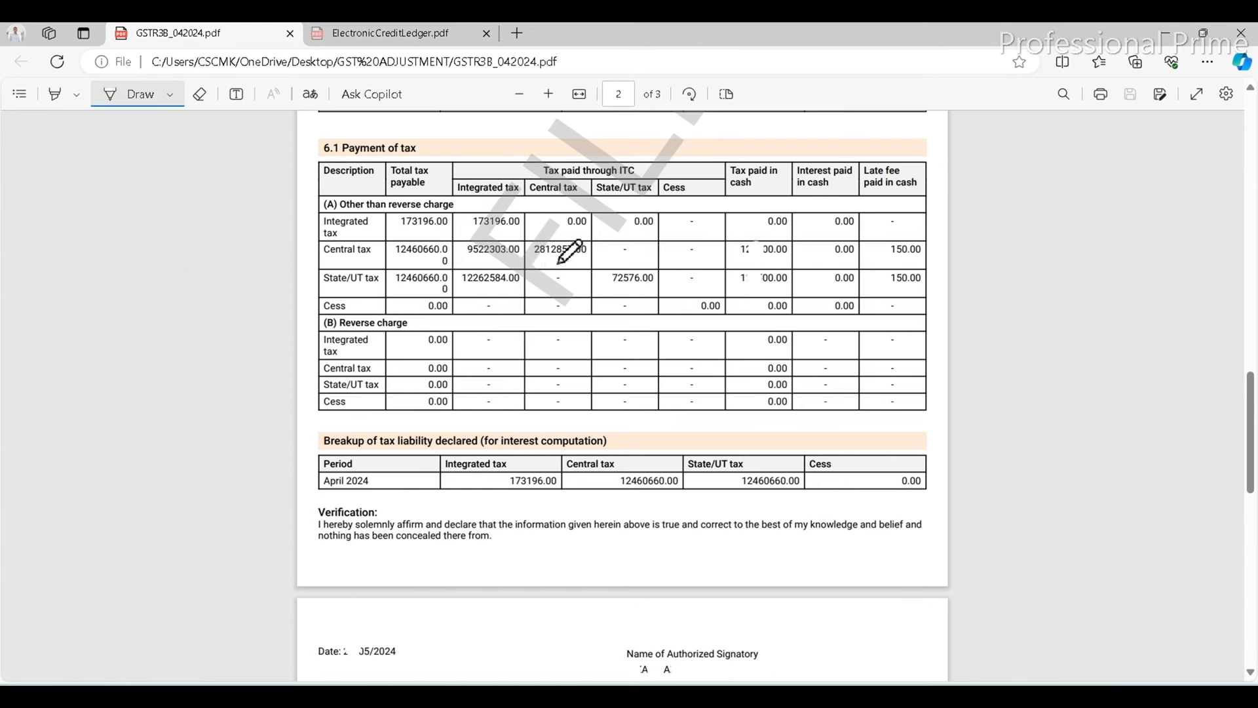
key("alt+Tab")
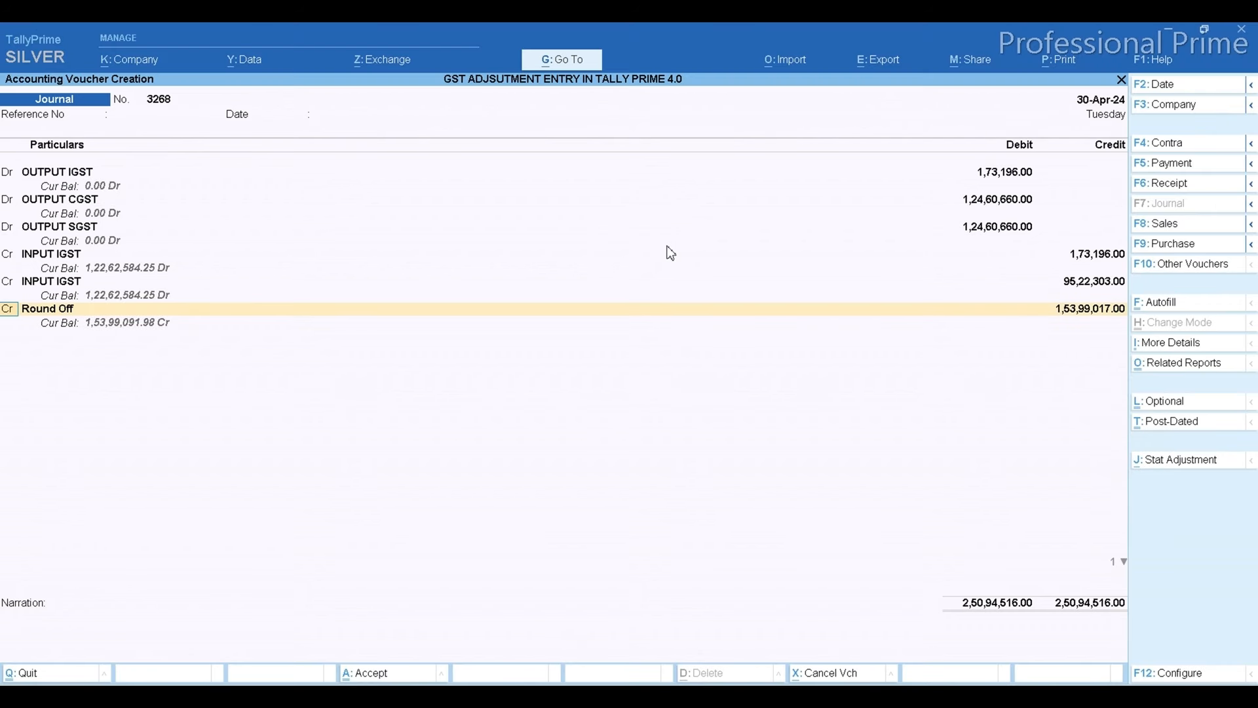
key("Return")
type("INPUT")
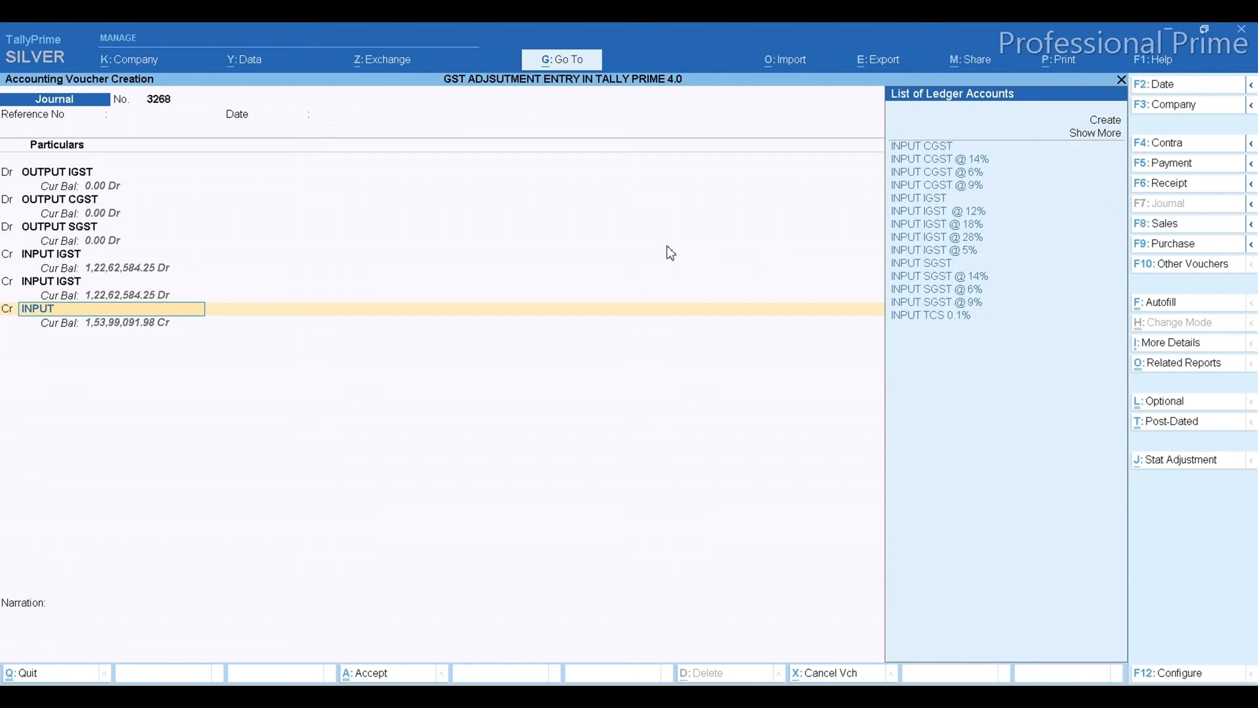
key("Return")
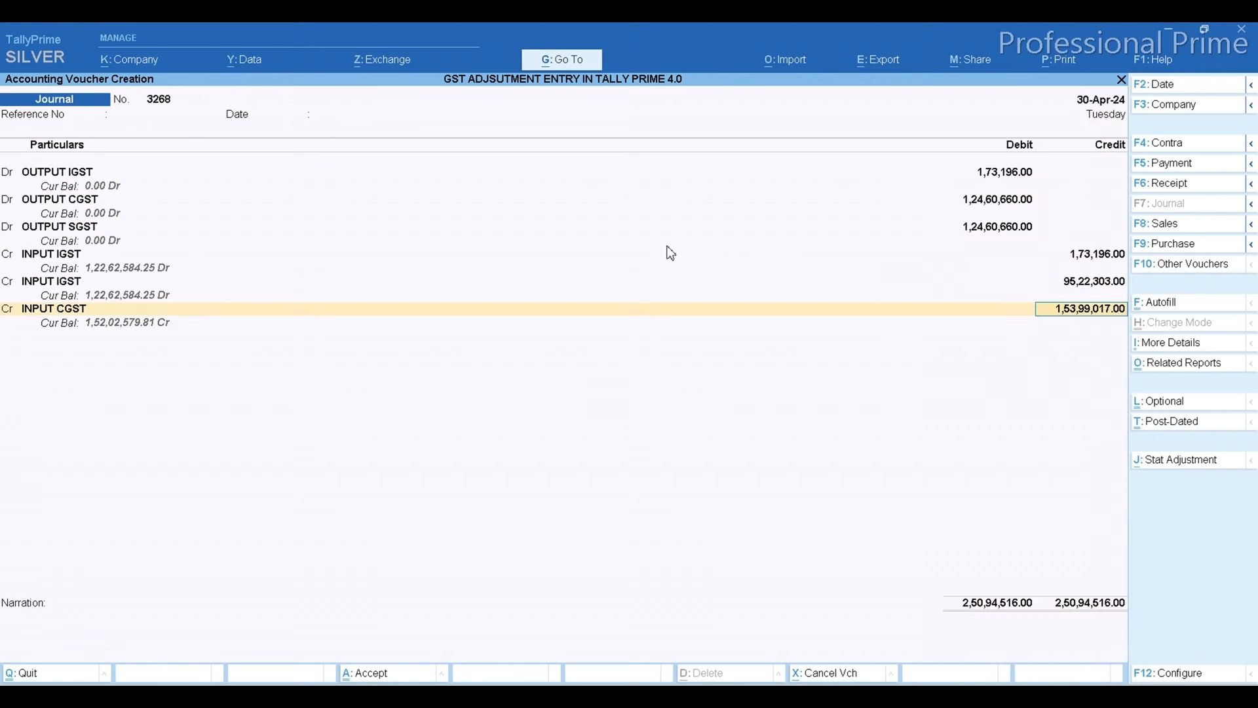
key("alt+Tab")
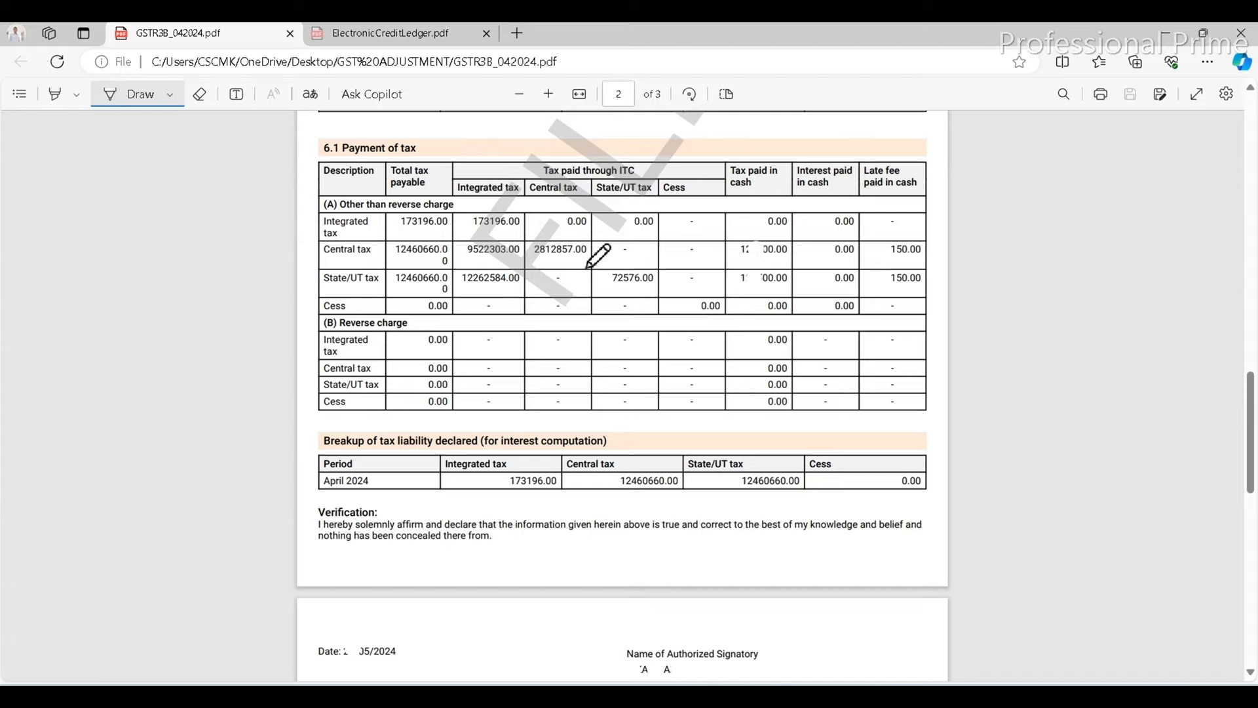
key("alt+Tab")
type("2812")
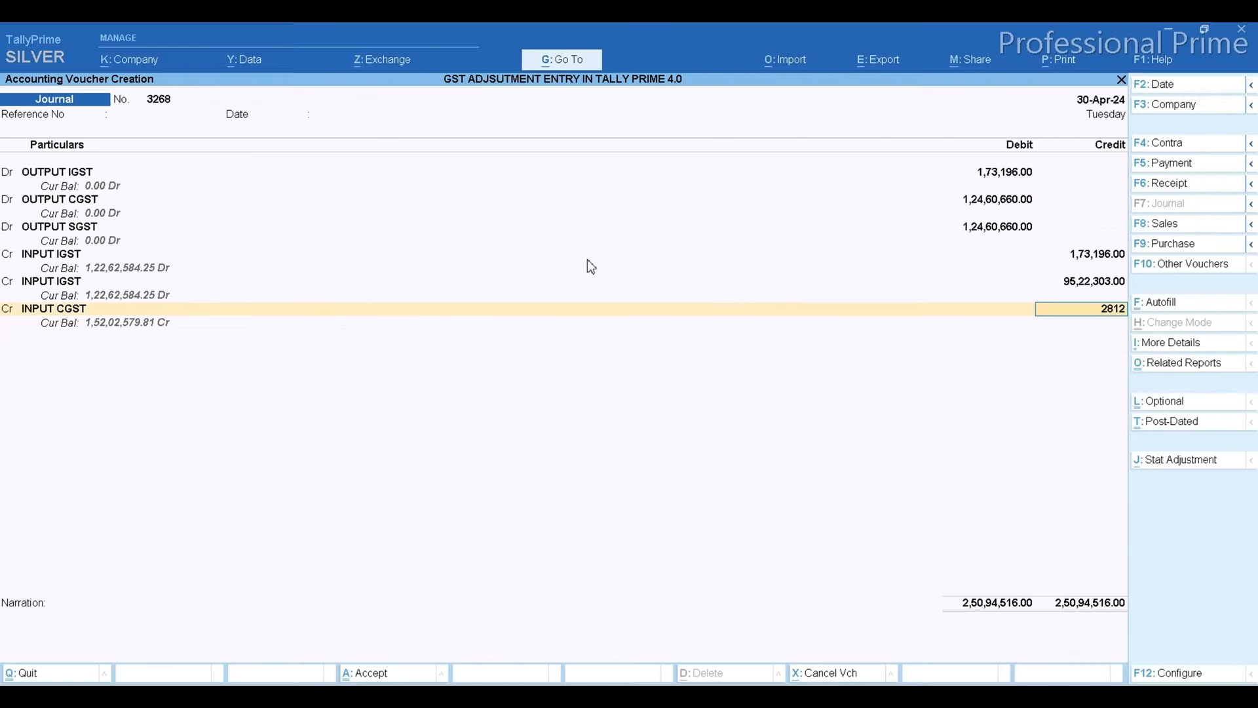
key("alt+Tab")
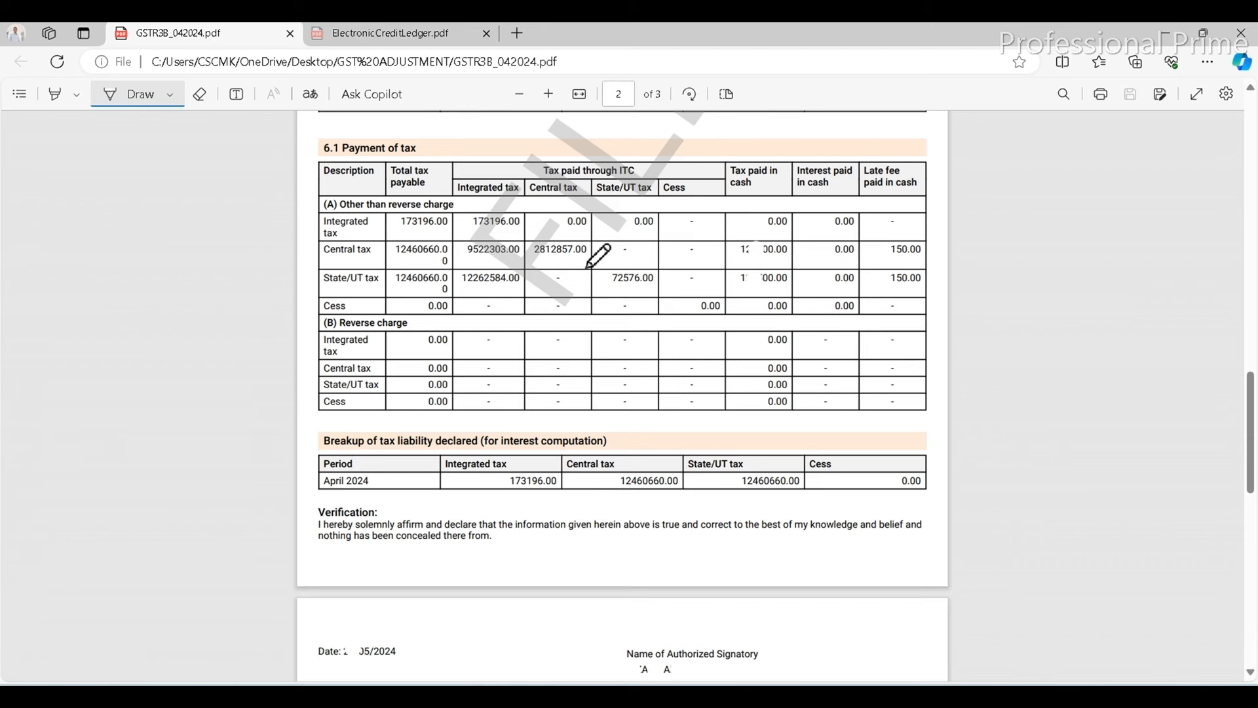
key("alt+Tab")
type("857")
key("Return")
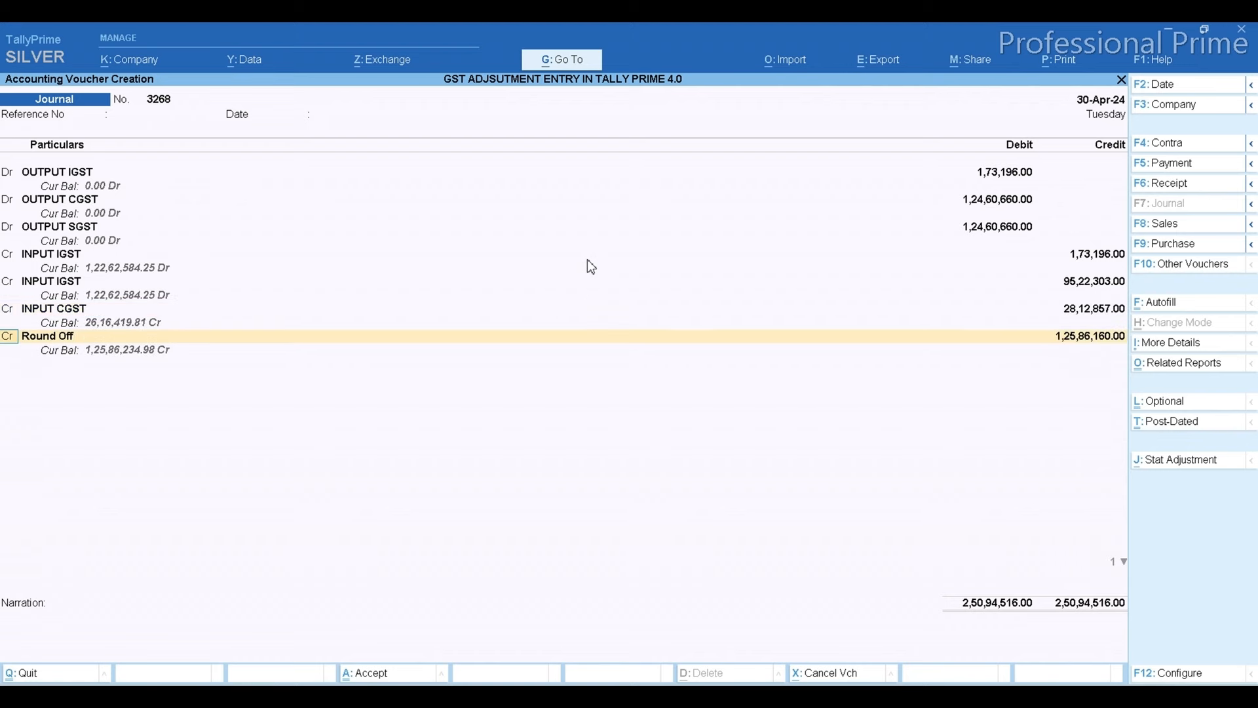
- Add a third INPUT IGST credit of 12262584, the State/UT tax paid through integrated tax ITC in GSTR-3B
key("alt+Tab")
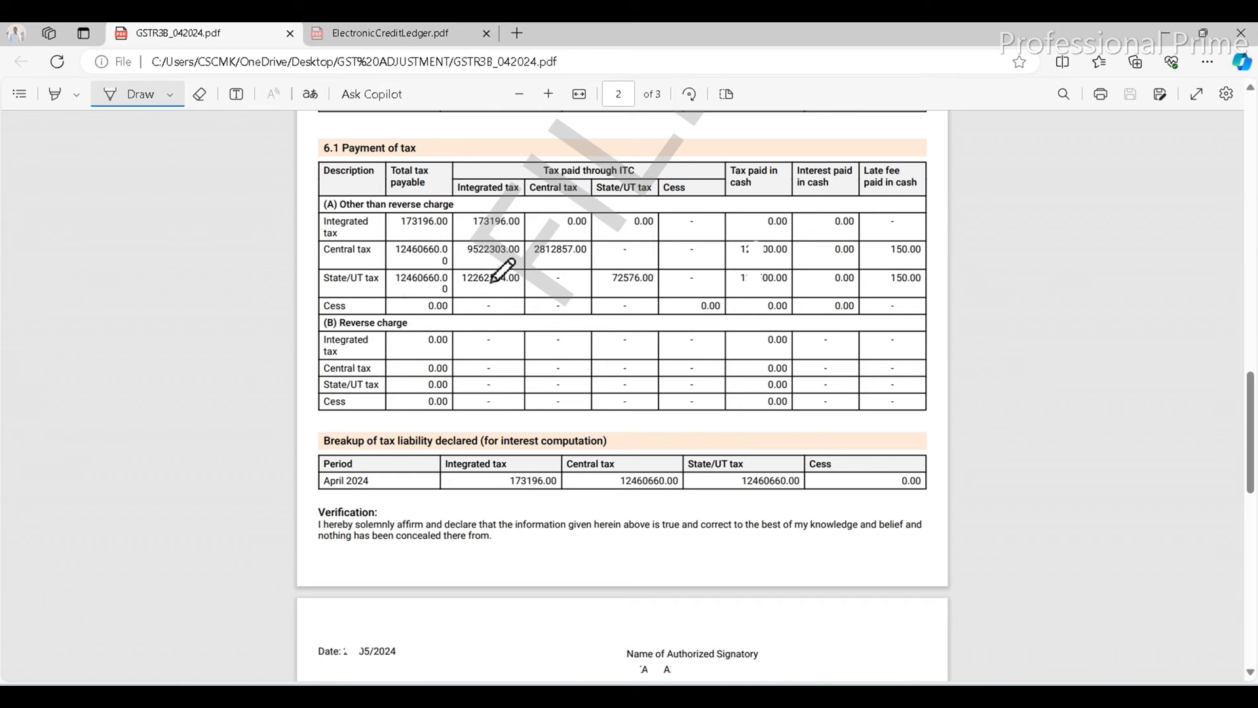
key("alt+Tab")
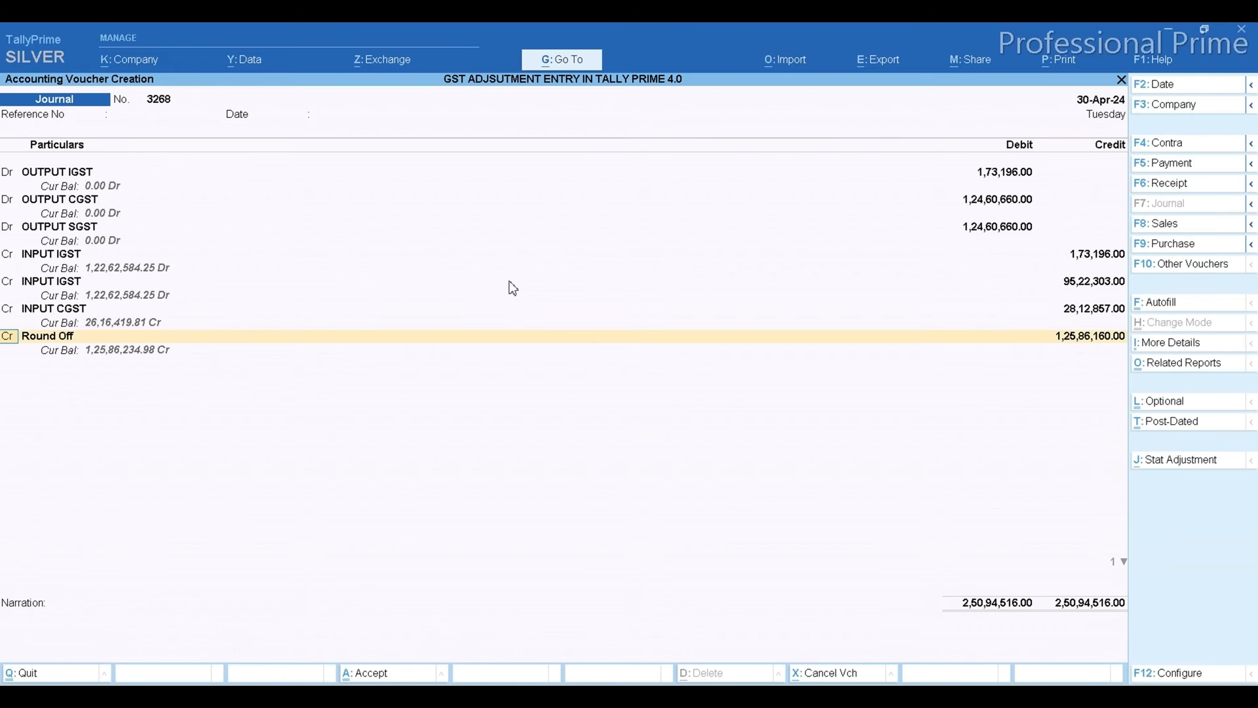
key("Return")
type("INPU")
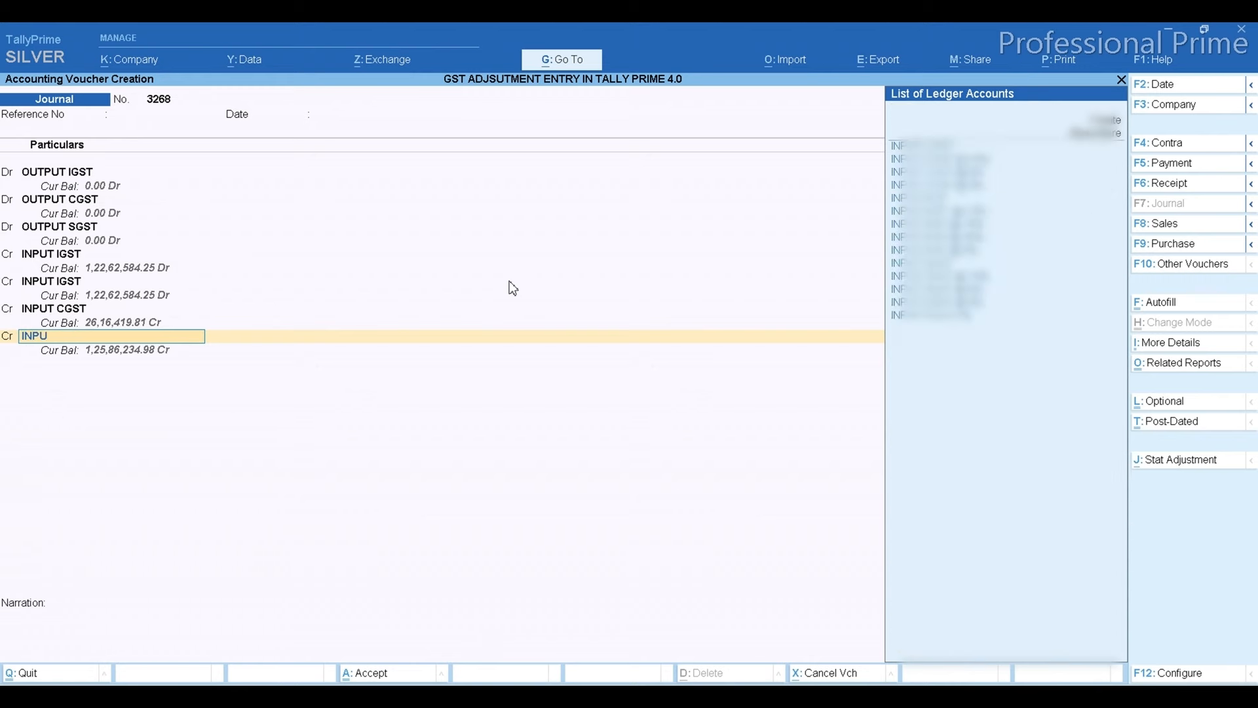
key("Down")
key("Down")
key("Down")
key("Down")
key("Return")
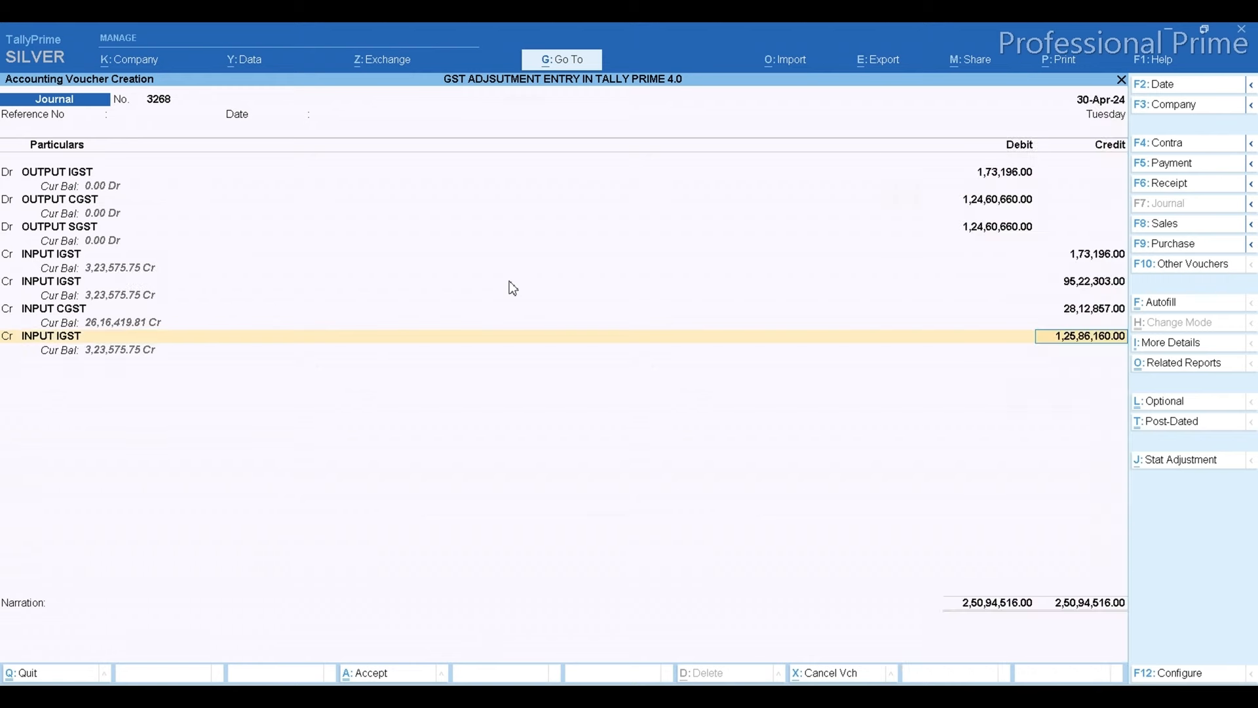
key("alt+Tab")
type("84")
key("Return")
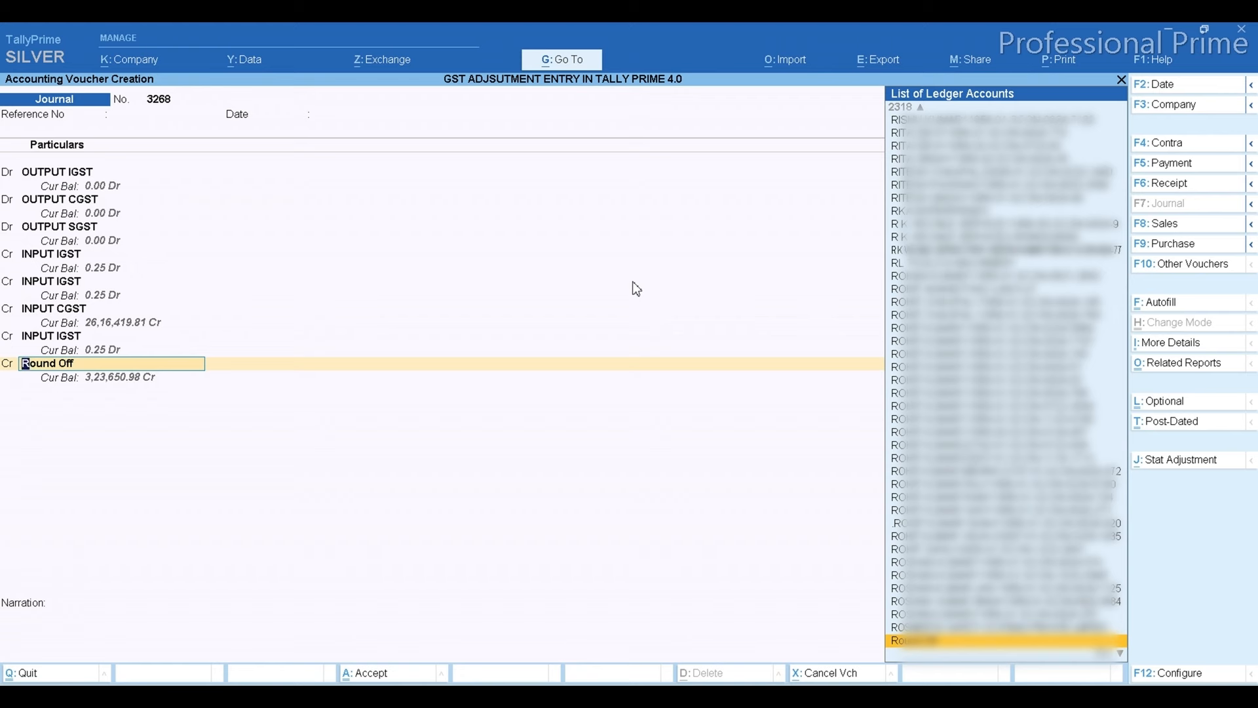
- Credit INPUT SGST with 72576, the State/UT tax paid through State/UT tax ITC in GSTR-3B table 6.1
type("INPUT")
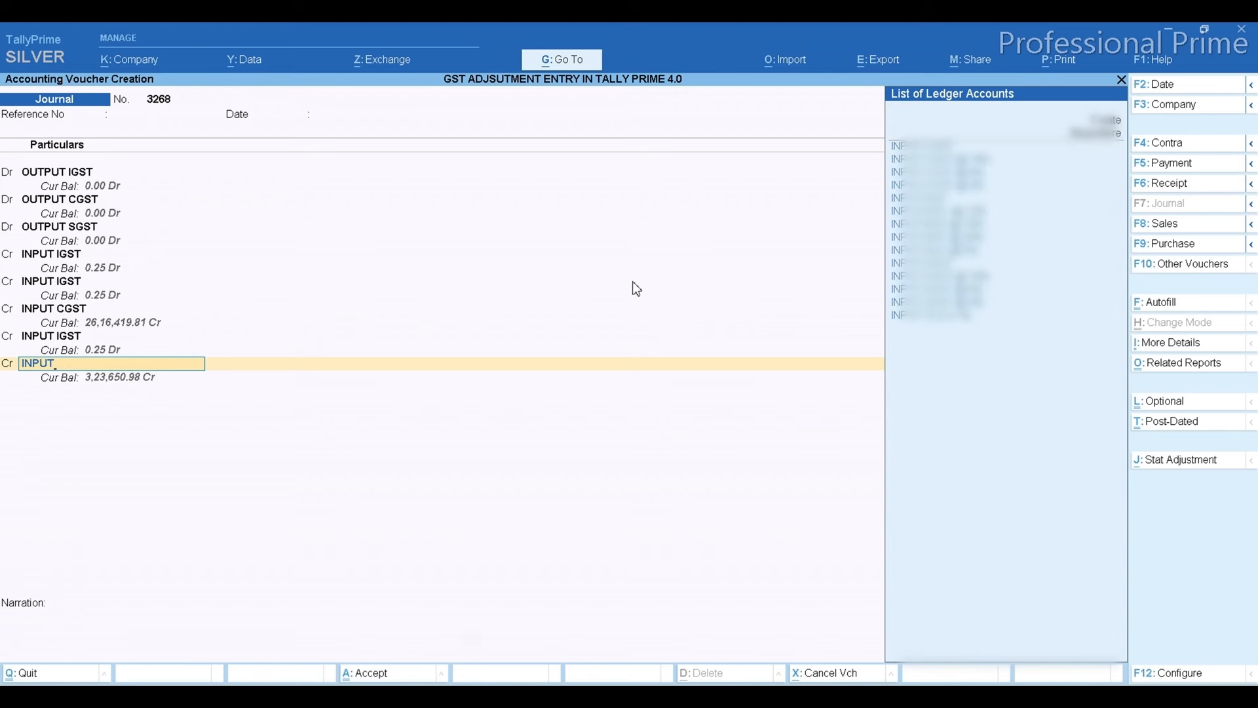
key("Down")
key("Down")
key("Down")
key("Down")
key("Down")
key("Down")
key("Down")
key("Down")
key("Down")
key("Return")
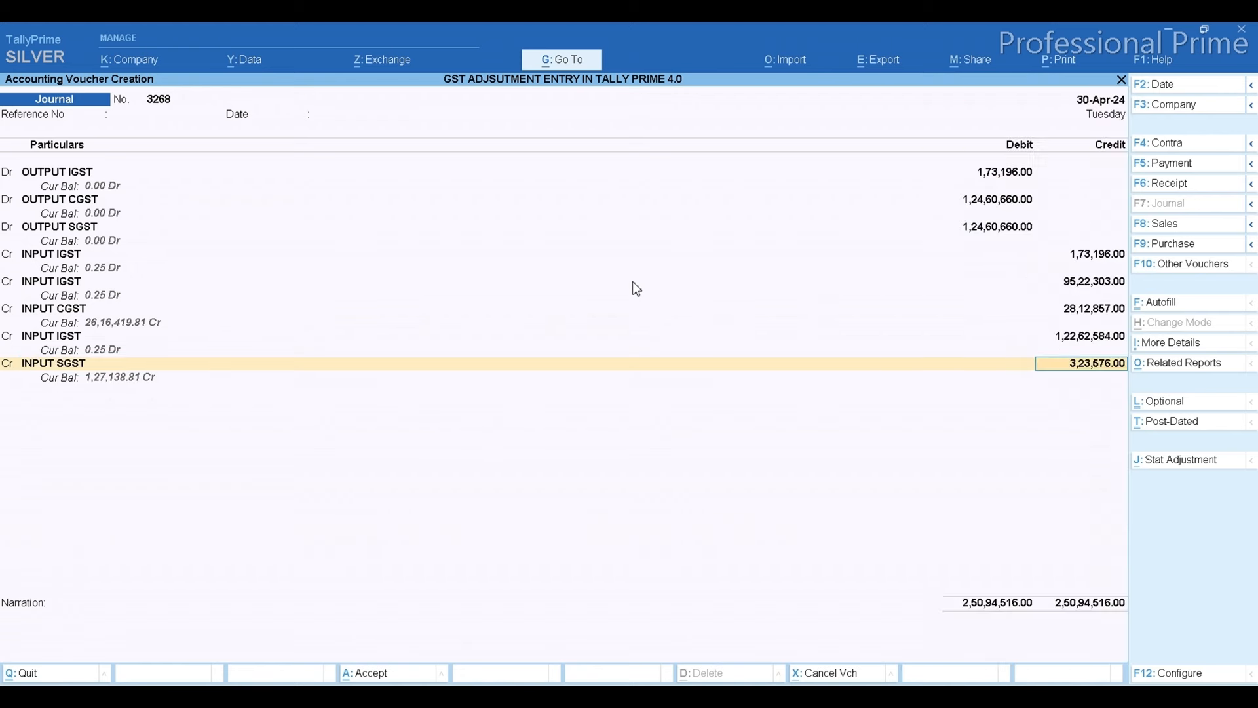
key("alt+Tab")
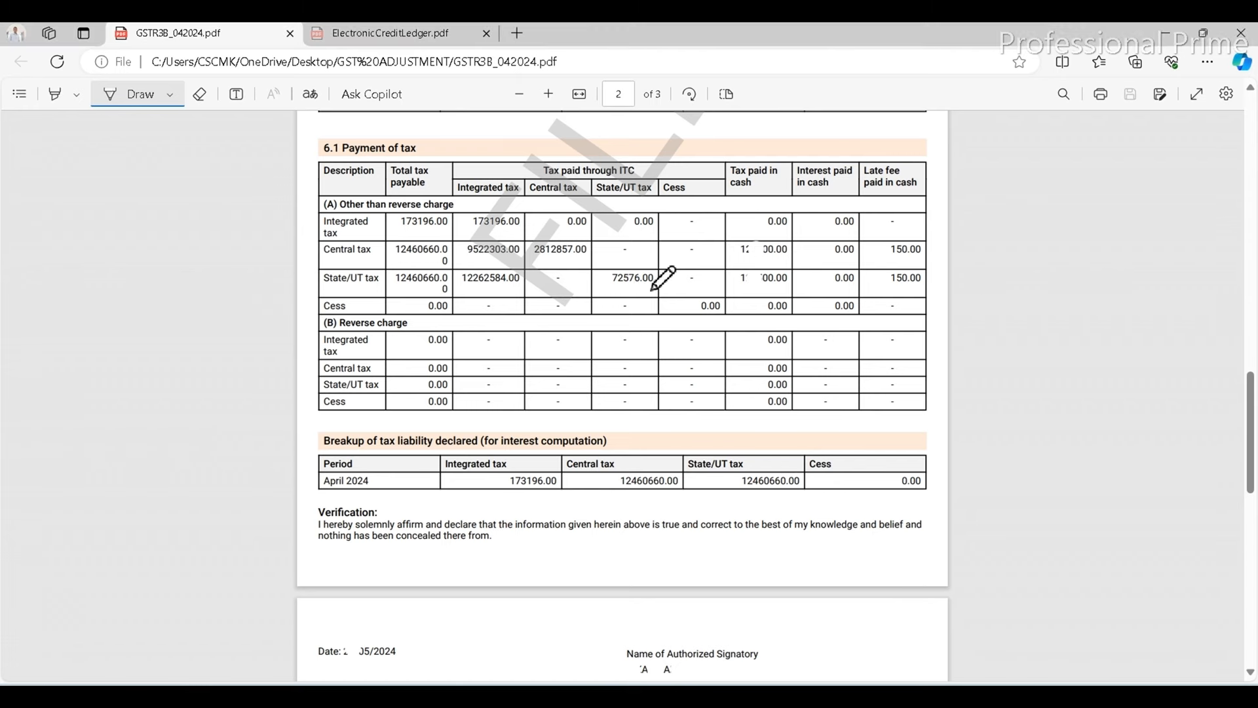
key("alt+Tab")
type("7")
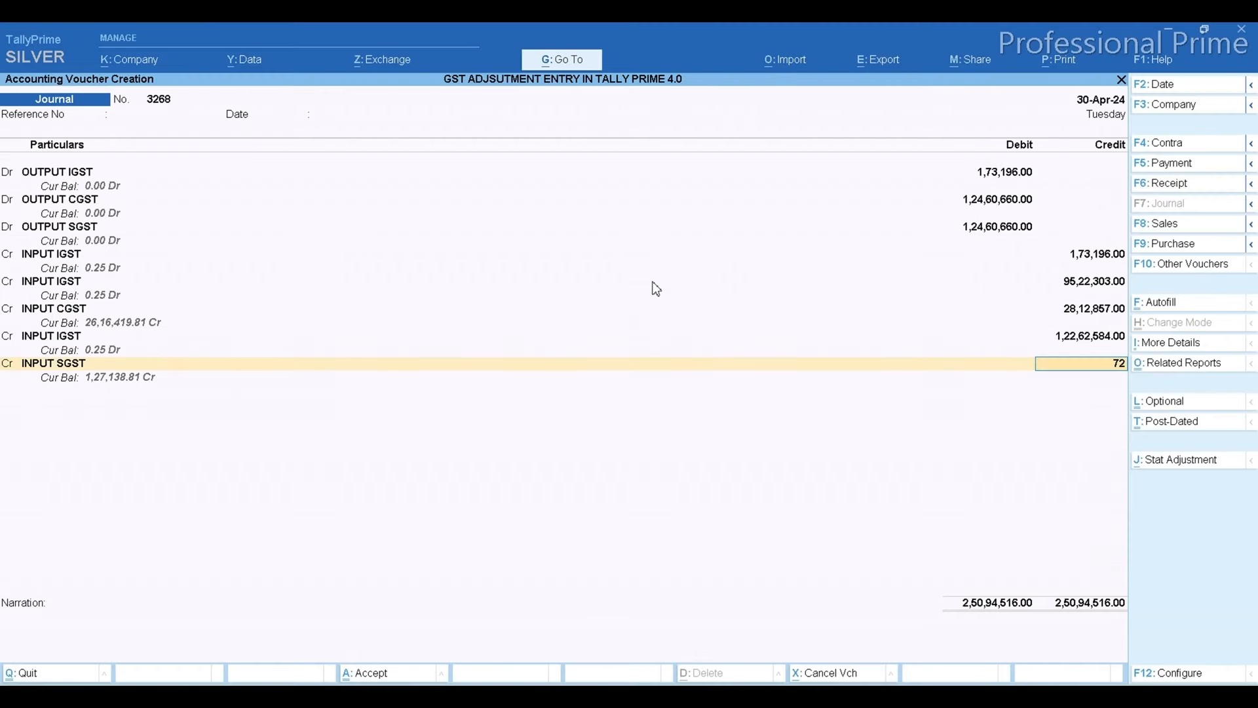
type("2")
key("alt+Tab")
key("alt+Tab")
type("576")
key("Return")
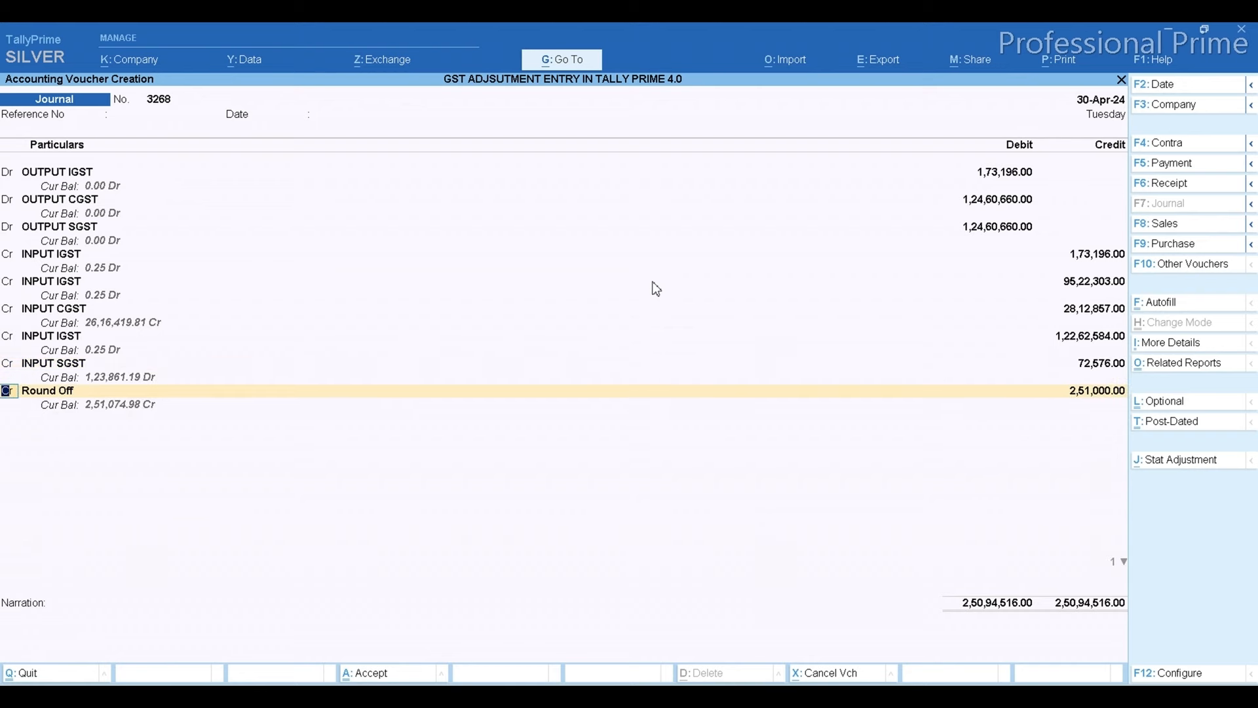
- Replace the Round Off ledger on the journal's last credit line with ECL(CGST), checking the cash-paid tax in GSTR-3B table 6.1
key("ctrl+a")
key("alt+Tab")
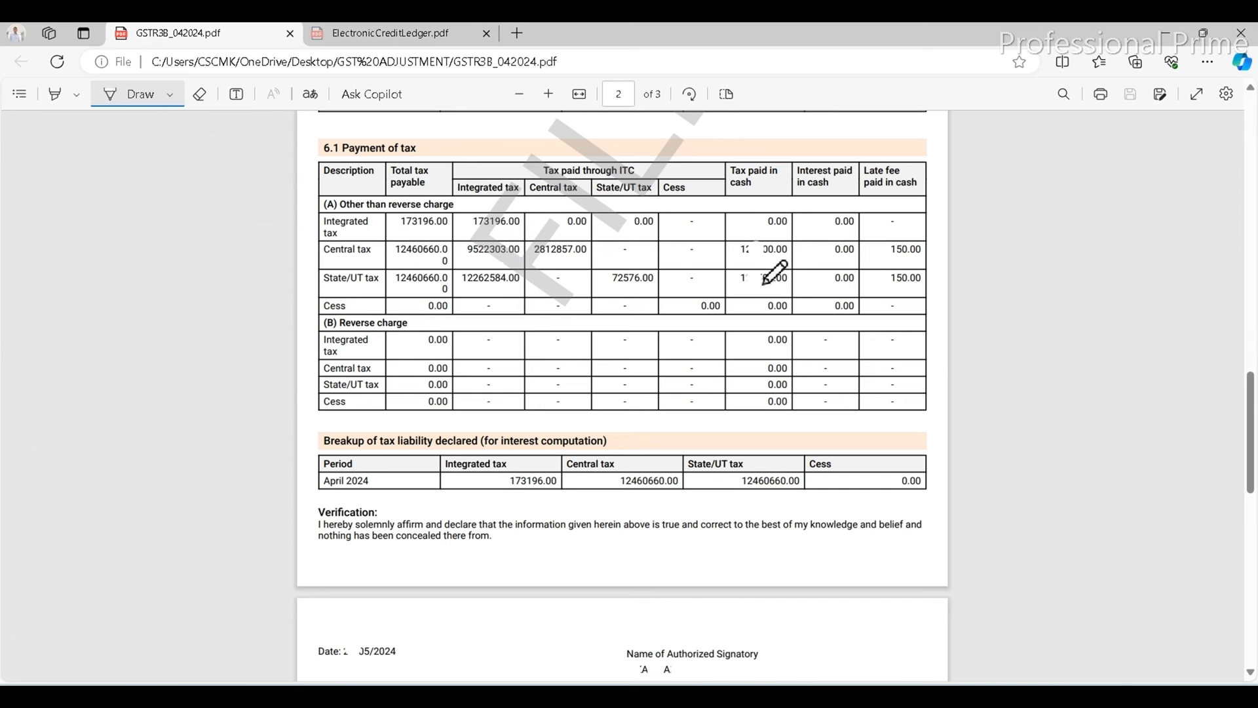
key("alt+Tab")
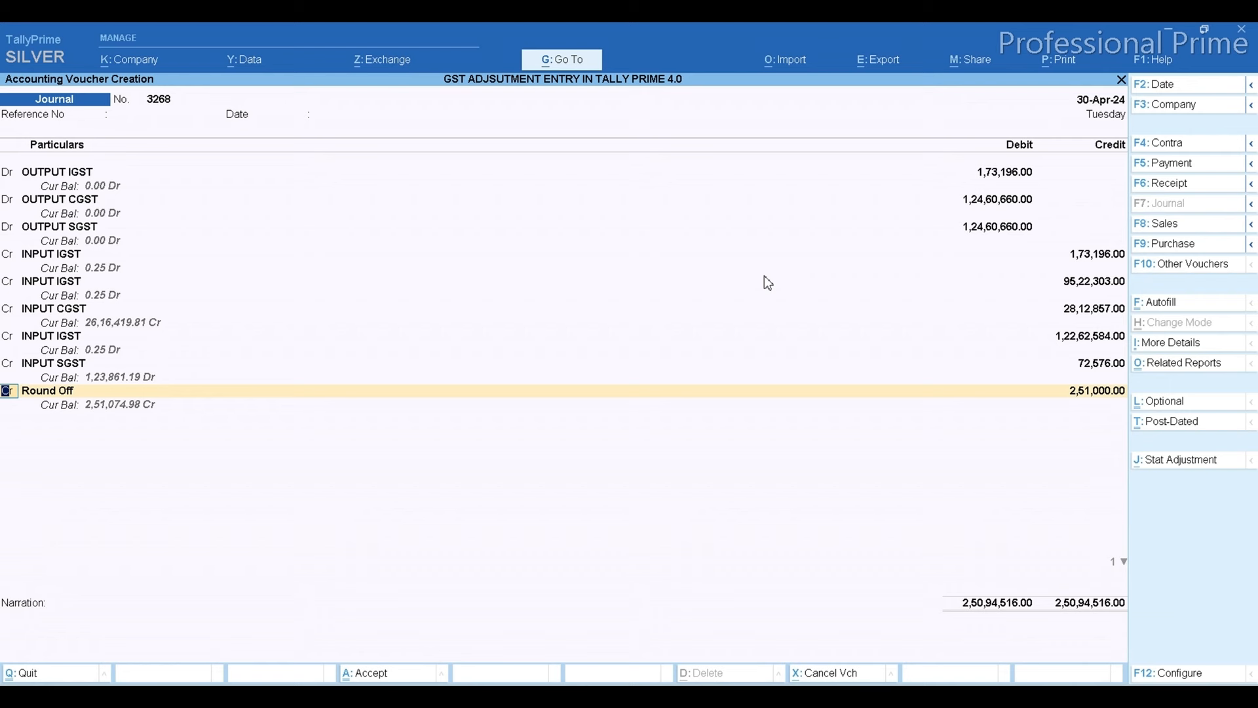
key("Return")
type("EC")
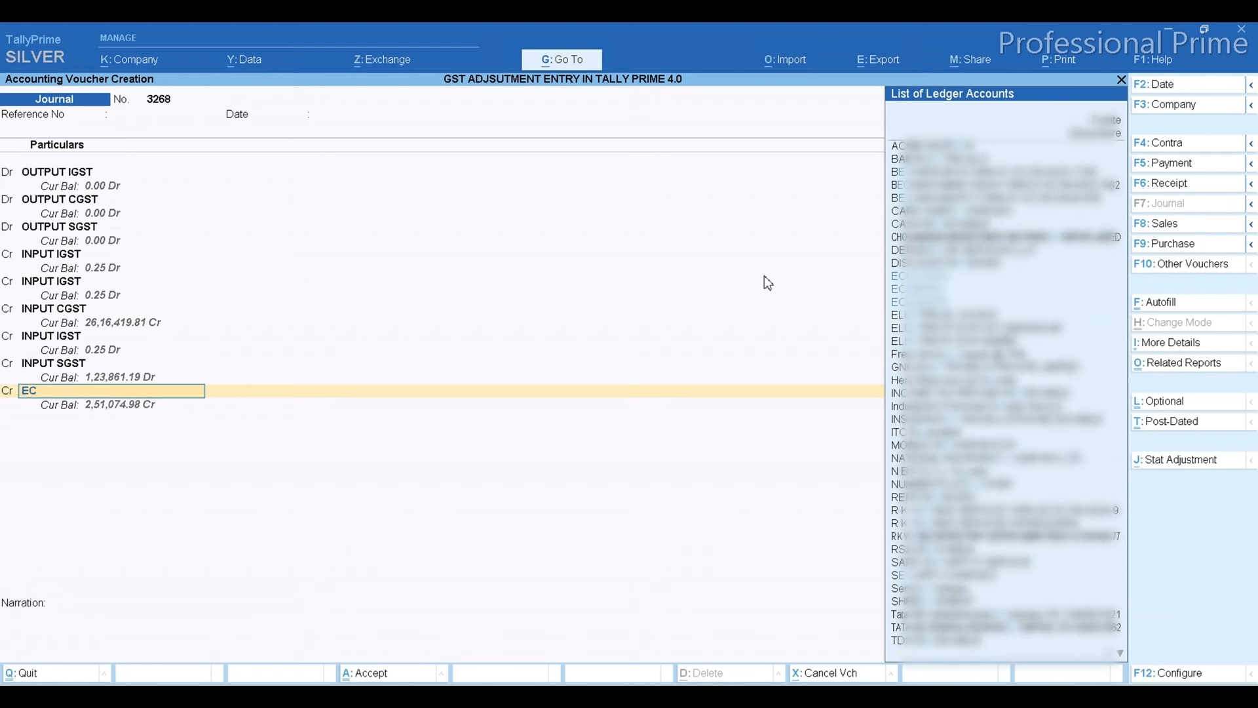
type("L")
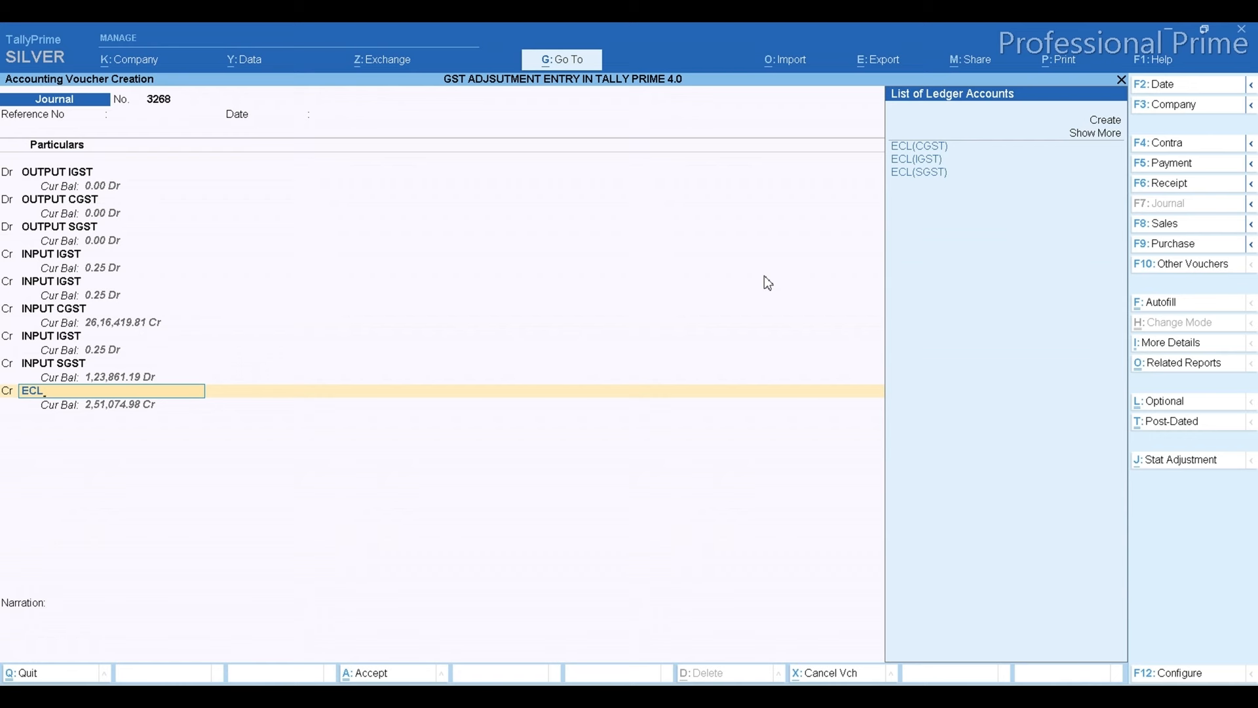
key("Down")
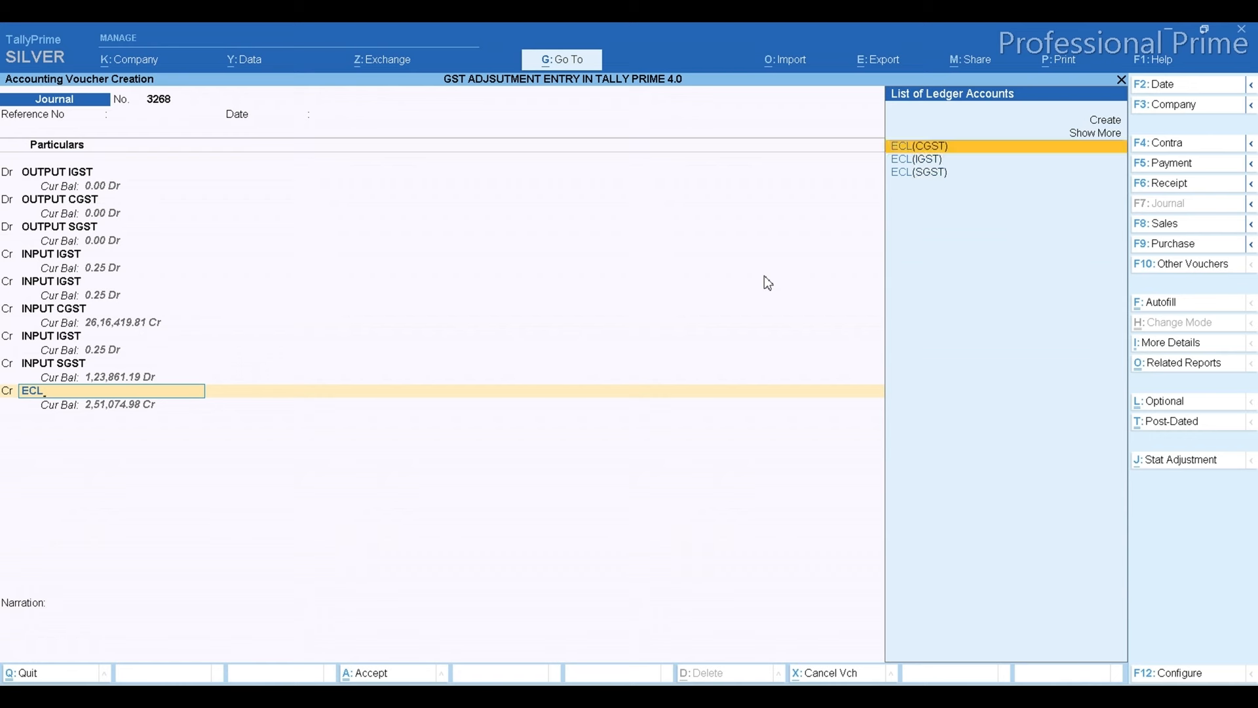
key("Down")
key("Down")
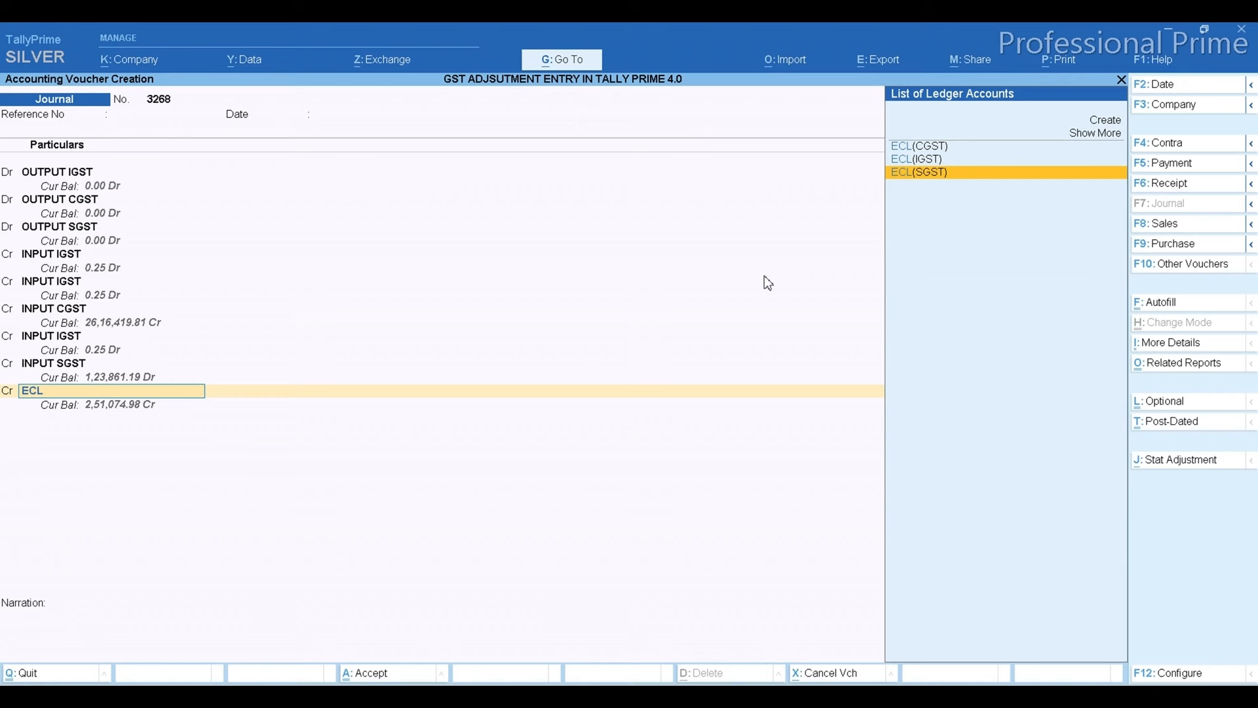
key("Up")
key("Up")
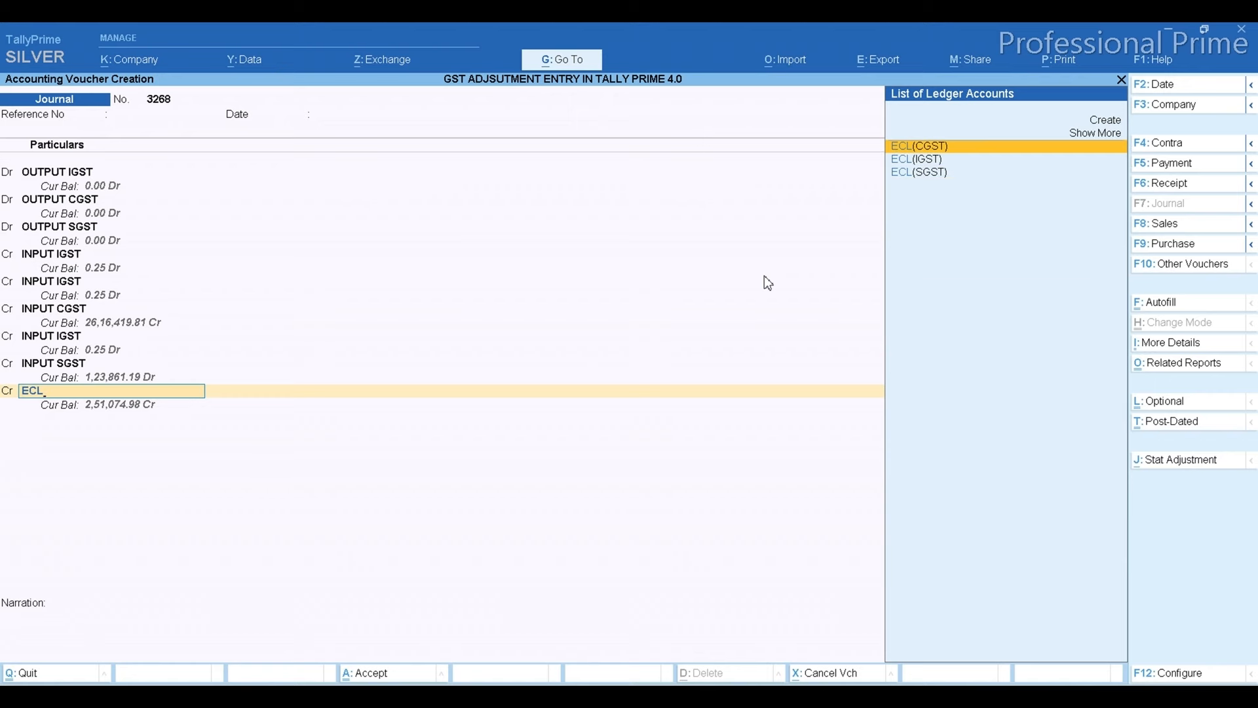
key("Return")
- View the ECL(CGST) ledger master to check its group and tax type, and return to the journal voucher
key("BackSpace")
key("ctrl+Return")
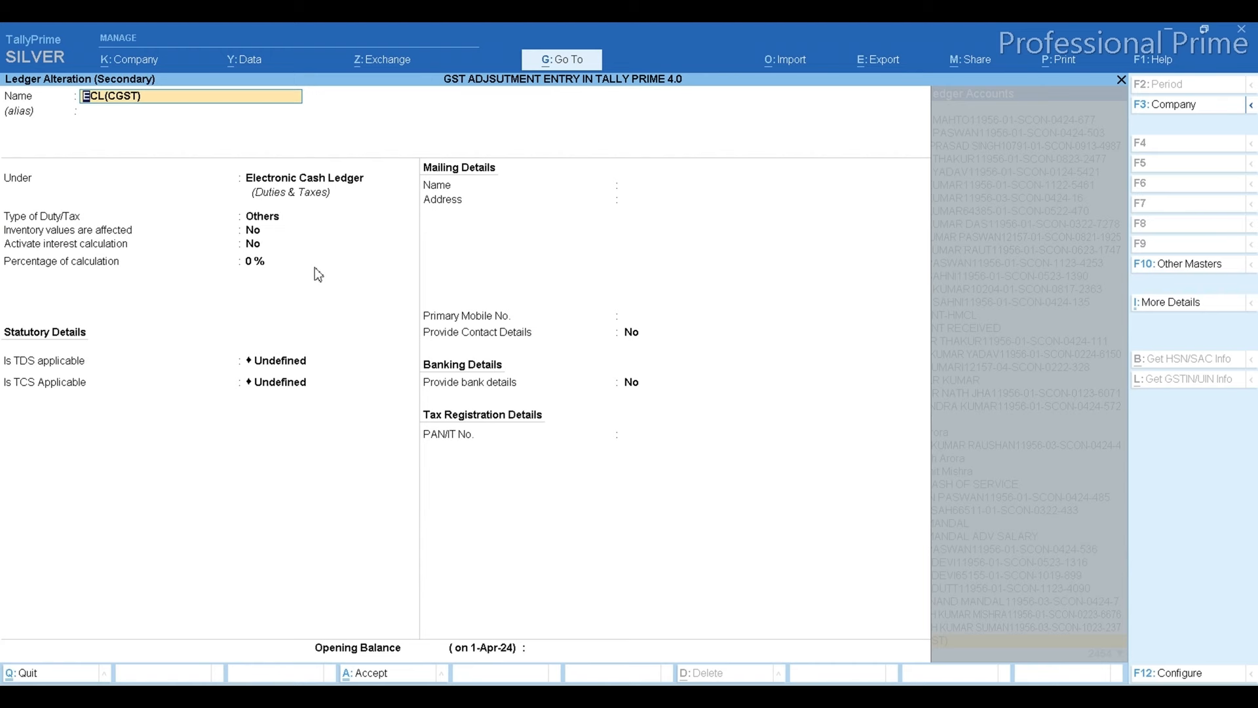
key("Escape")
key("Return")
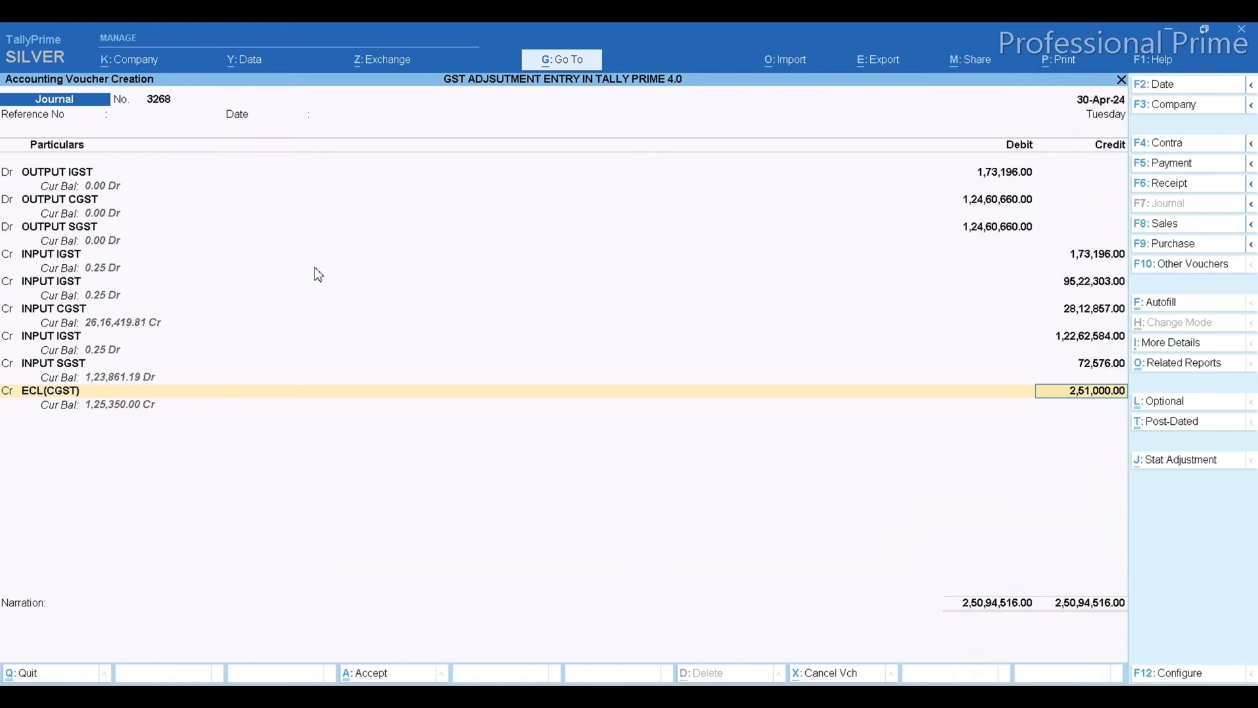
- Set the ECL(CGST) credit to 125500, the central tax paid in cash in GSTR-3B table 6.1
key("alt+Tab")
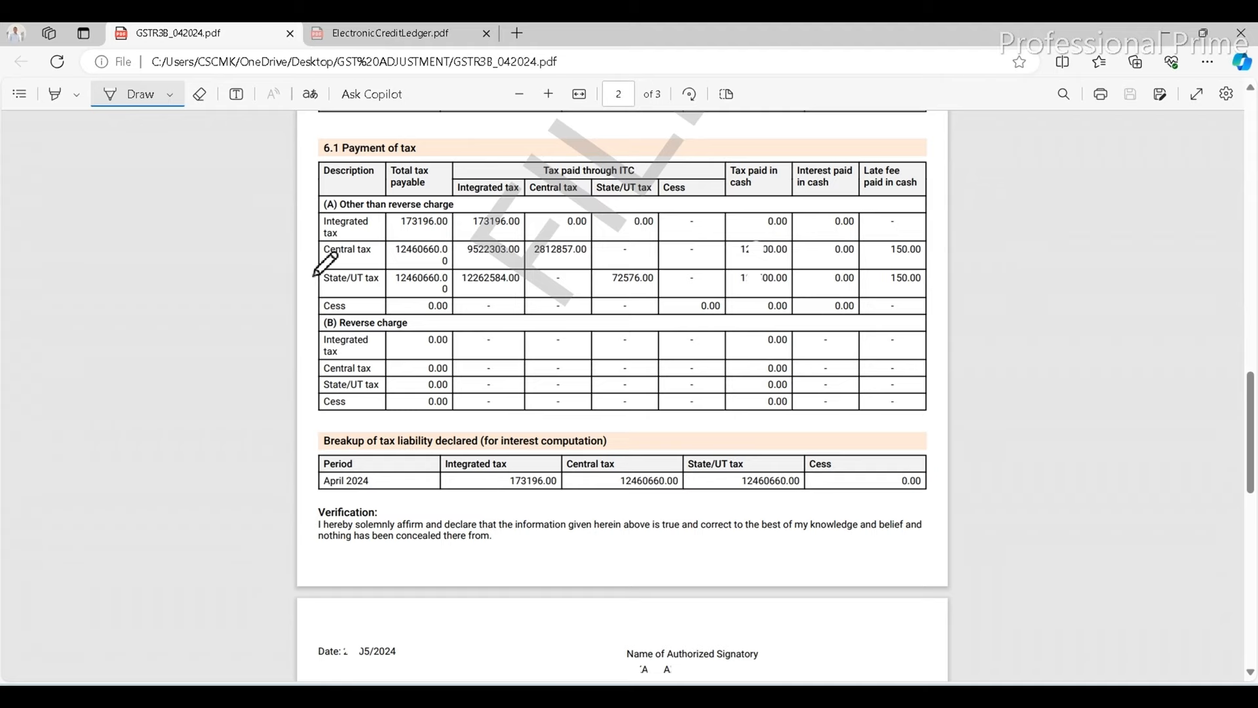
key("alt+Tab")
type("125500")
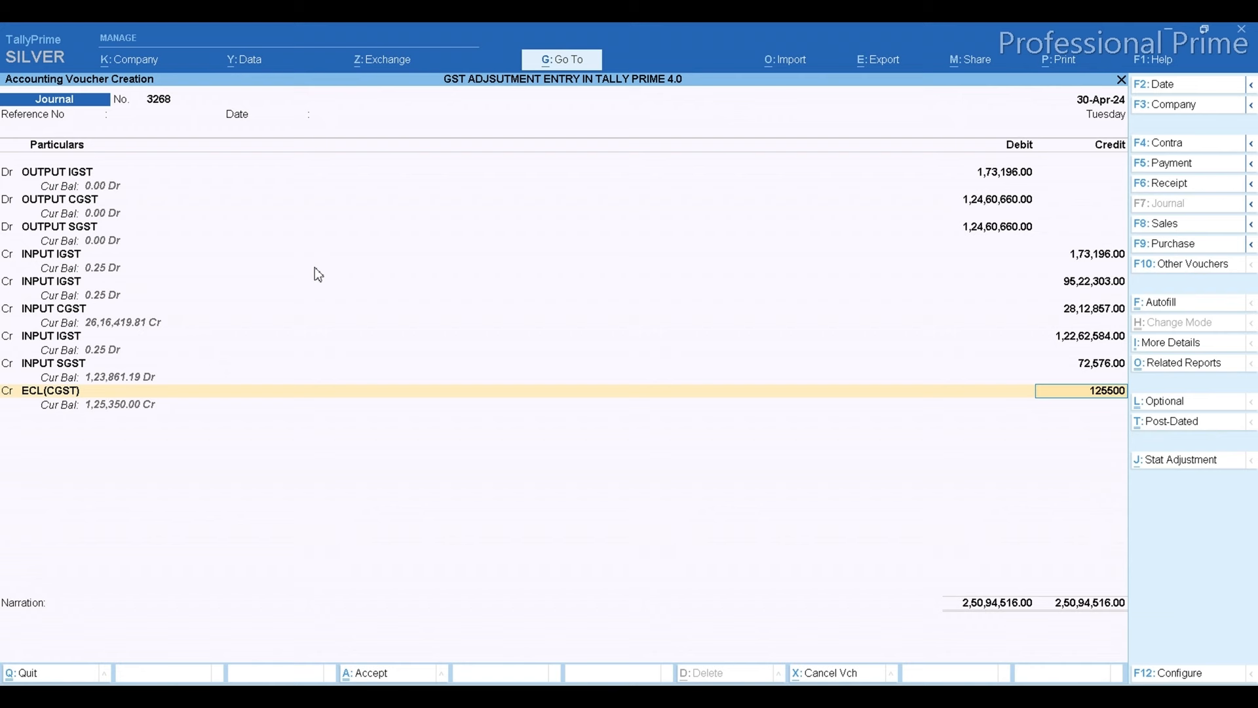
key("Return")
- Add an ECL(SGST) credit line of 1,25,500.00 for the State/UT tax paid in cash
key("Return")
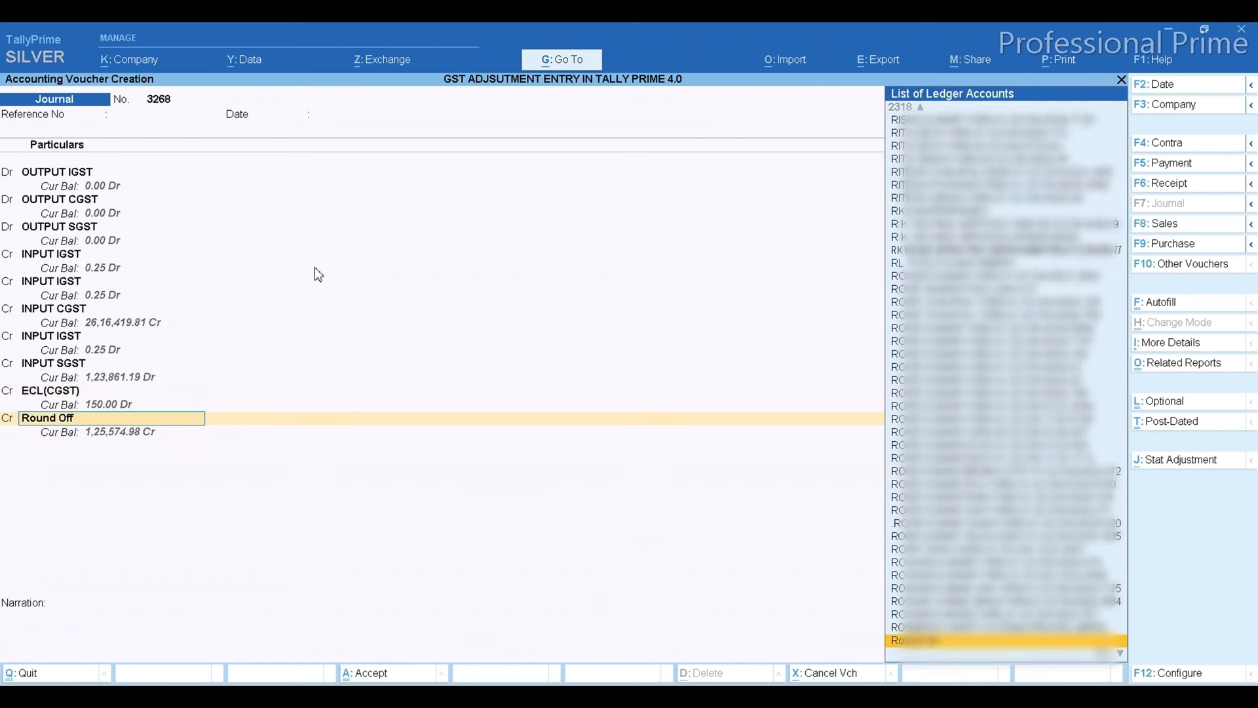
type("ECL")
key("Down")
key("Down")
key("Down")
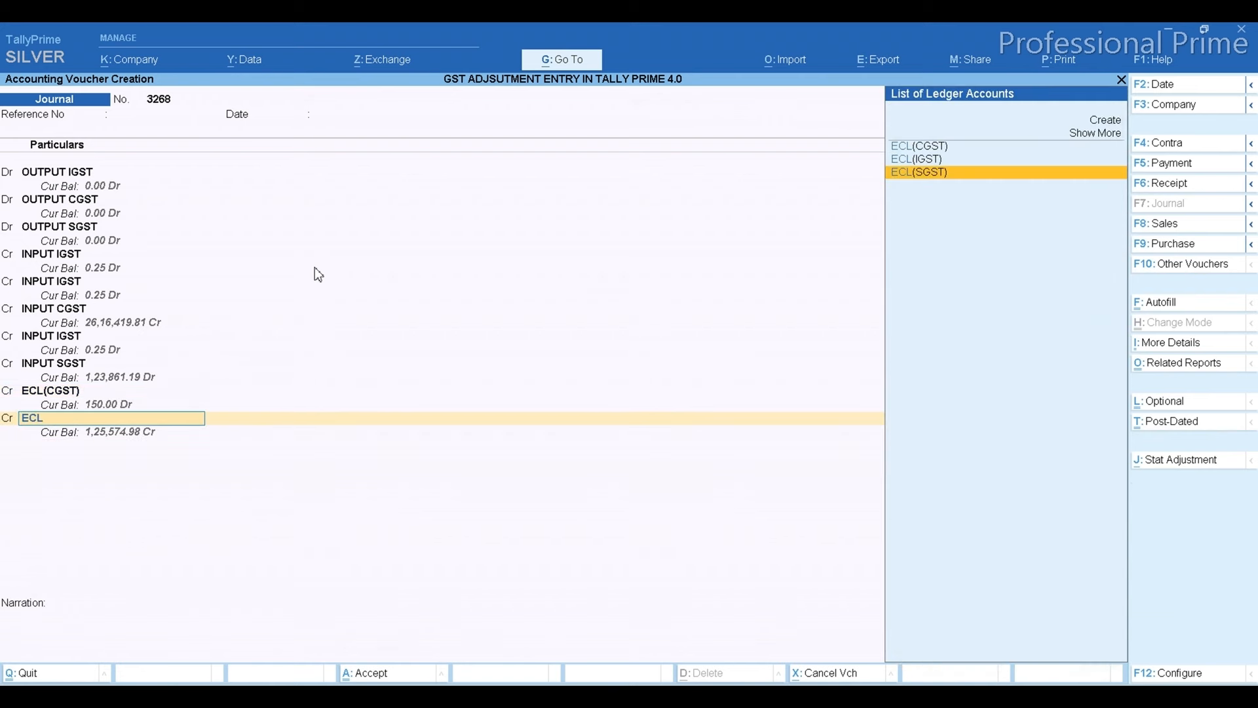
key("Return")
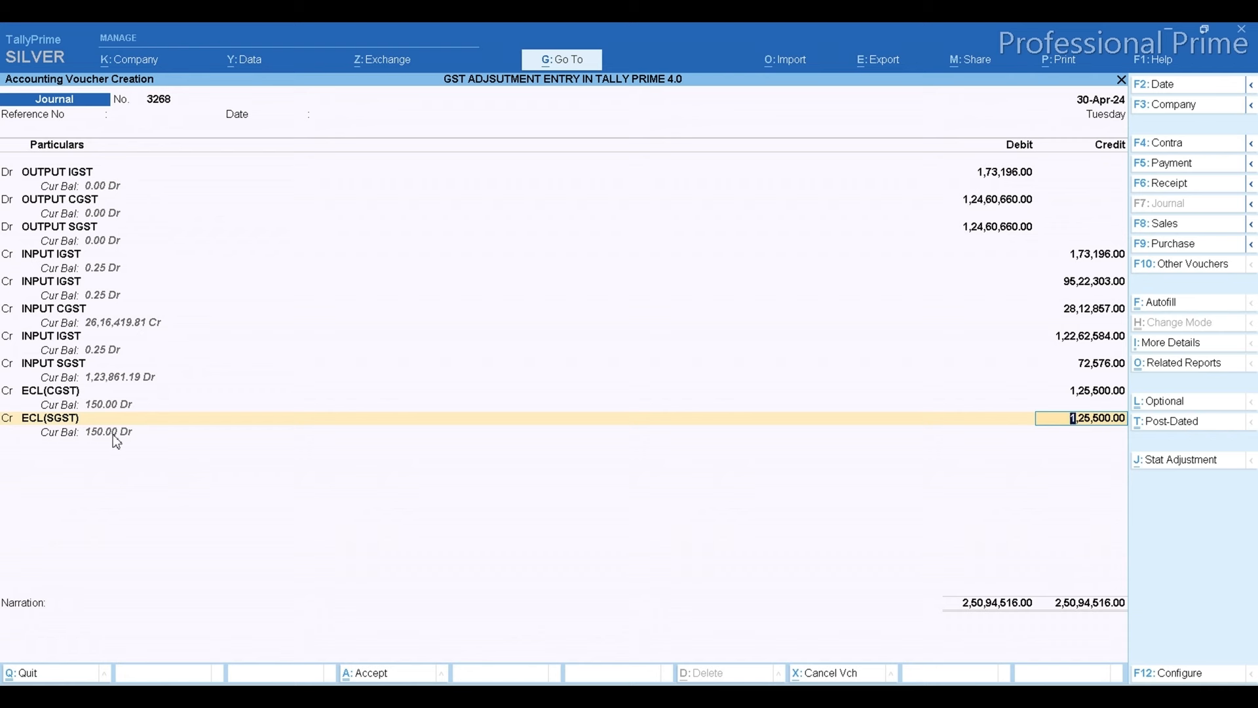
- Compare the ECL(SGST) credit with the cash-paid tax in GSTR-3B table 6.1 and save the journal without a narration
key("alt+Tab")
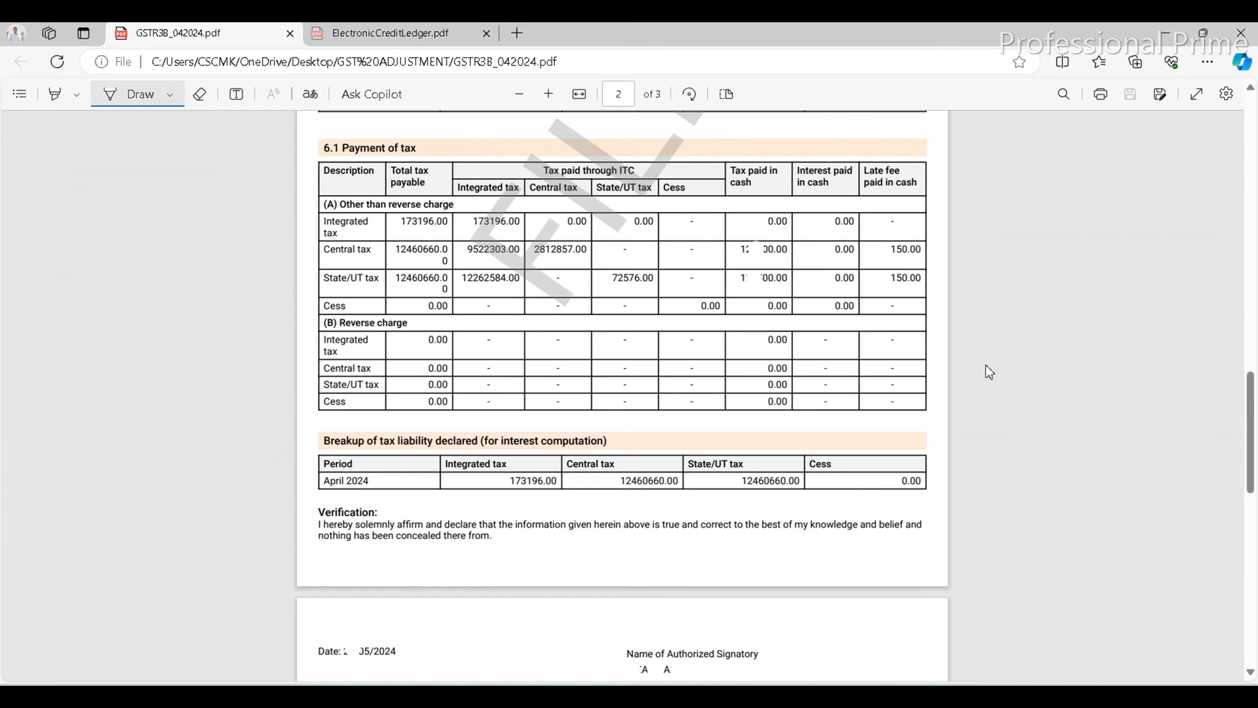
key("alt+Tab")
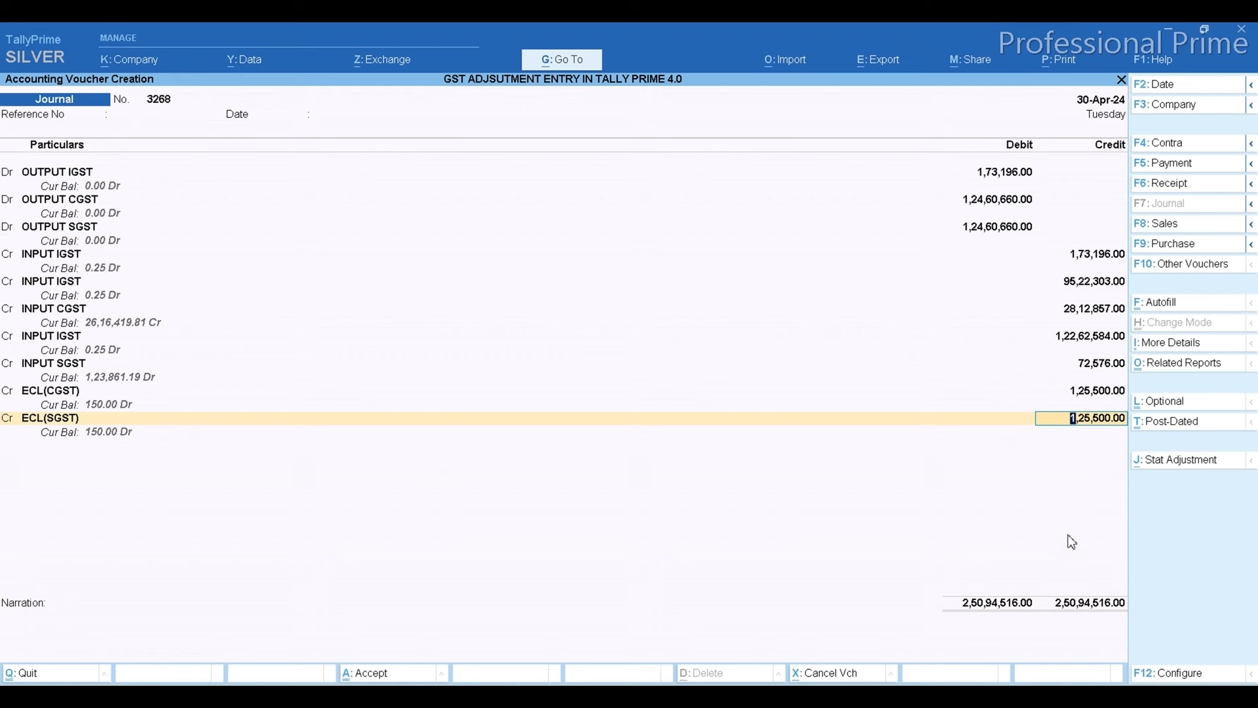
key("Return")
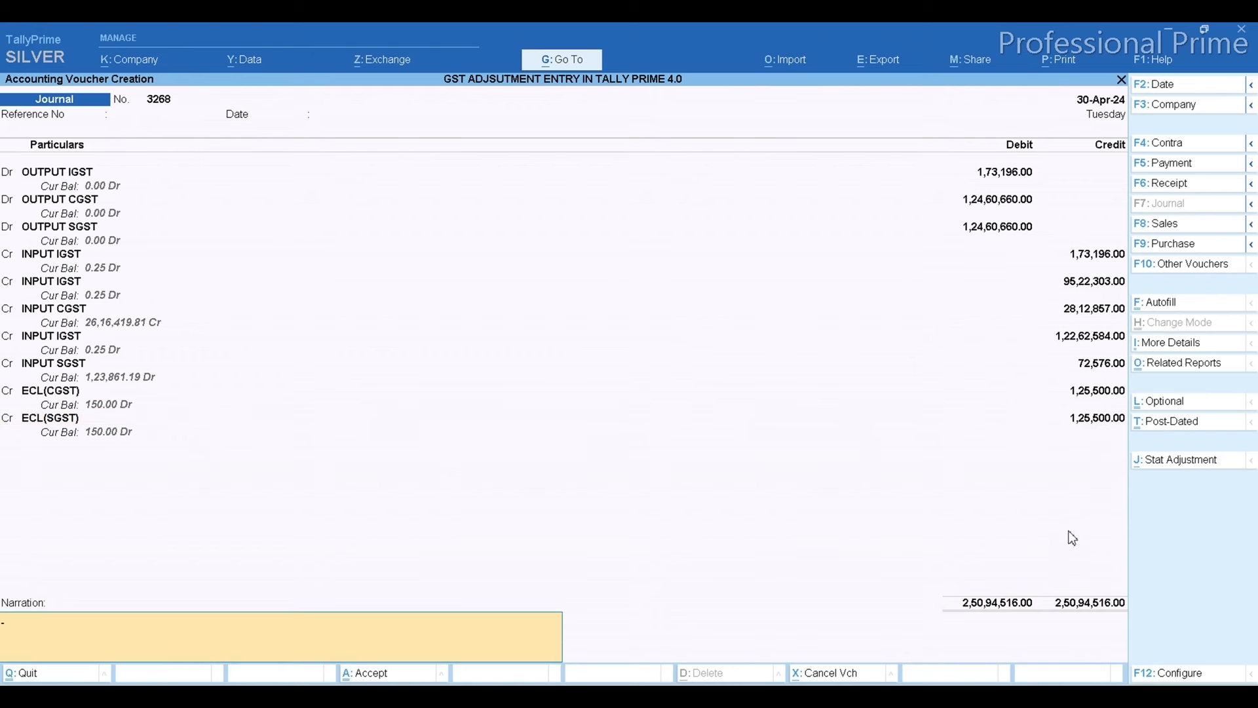
key("Return")
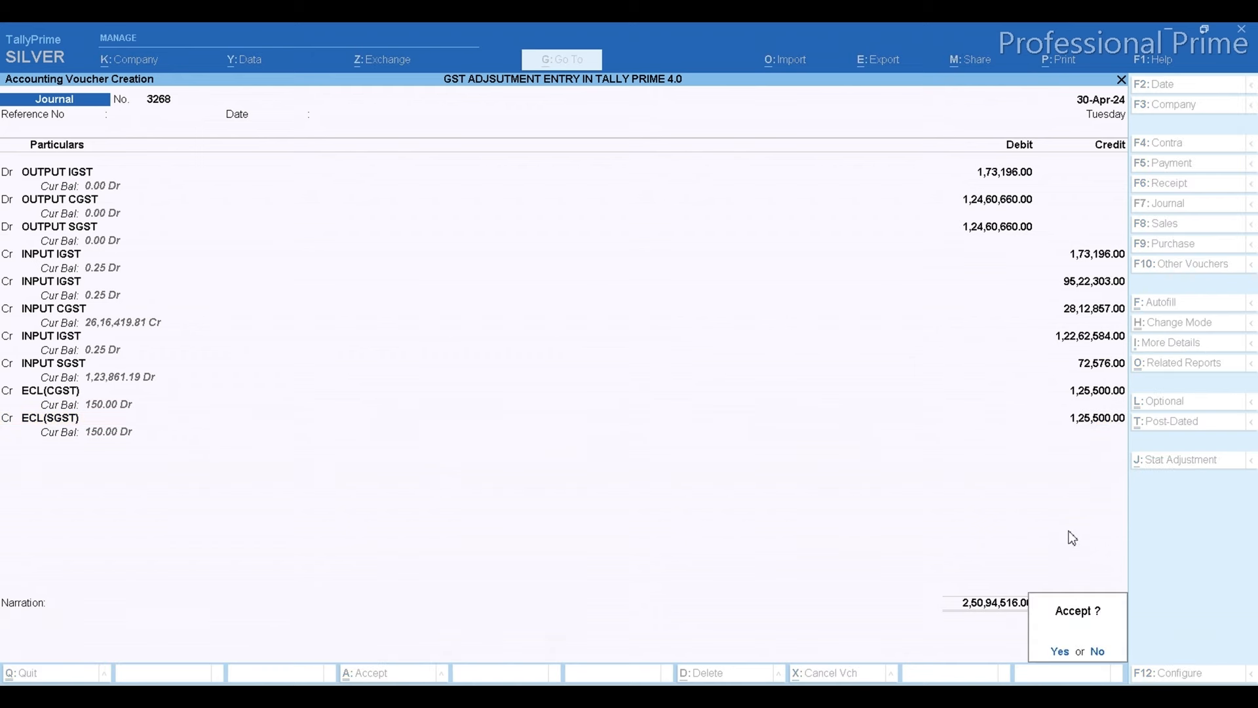
key("Return")
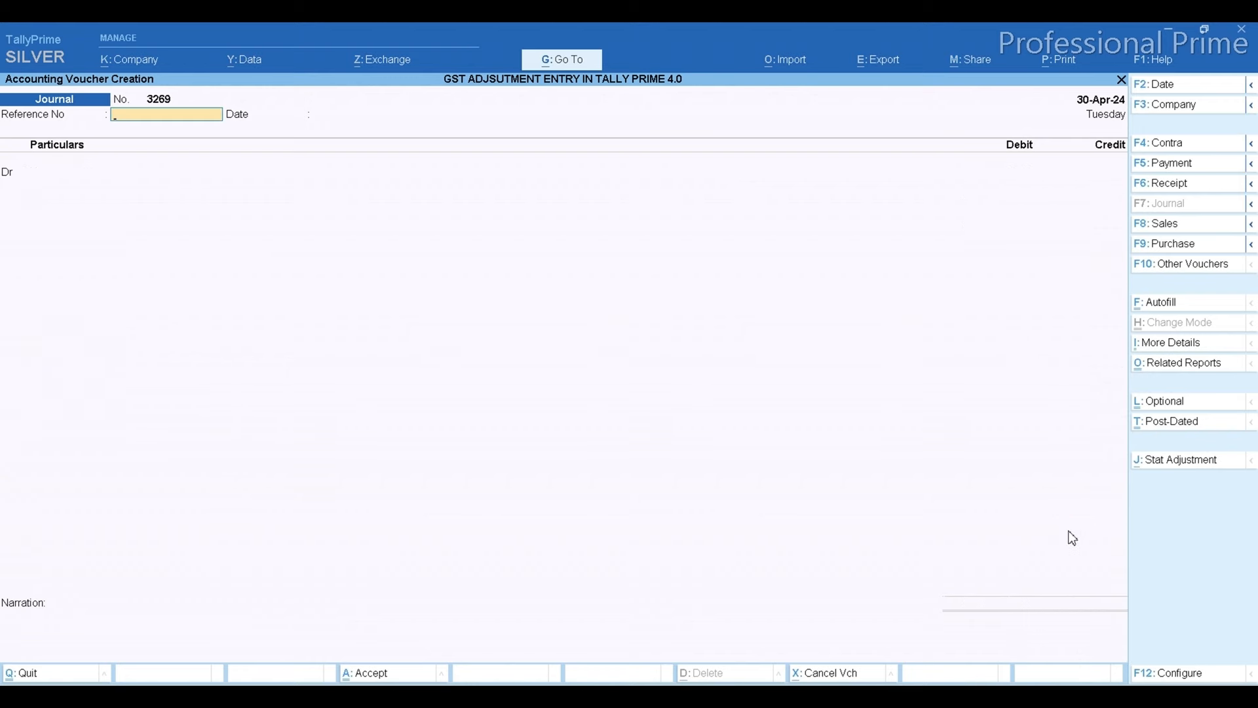
- View the Trial Balance and drill down through Current Liabilities into the Duties & Taxes group summary
key("Escape")
key("Return")
key("d")
key("t")
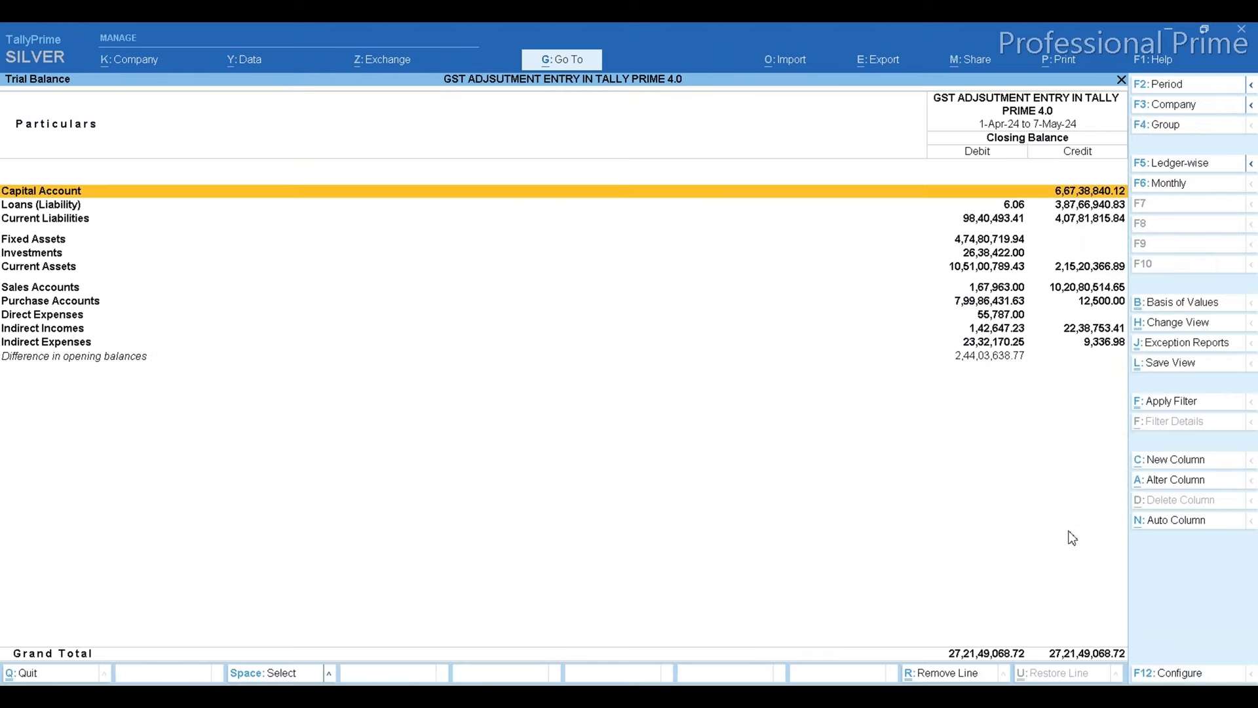
key("Down")
key("Down")
key("Return")
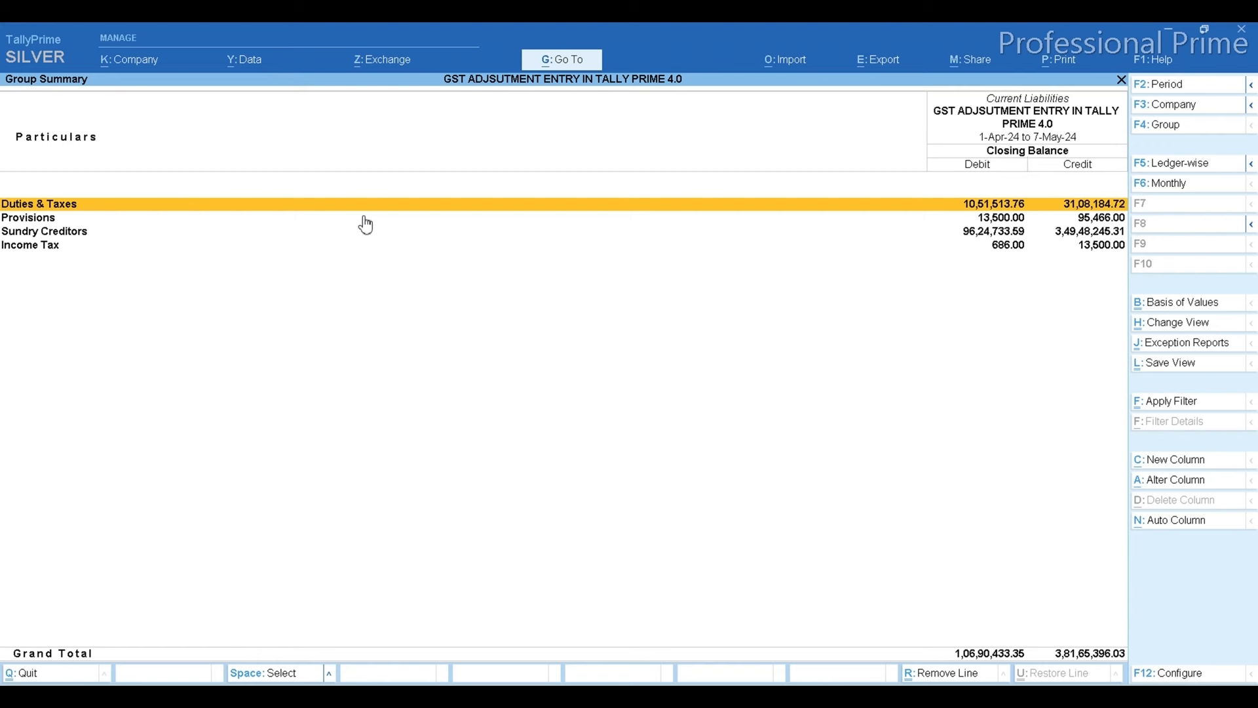
key("Return")
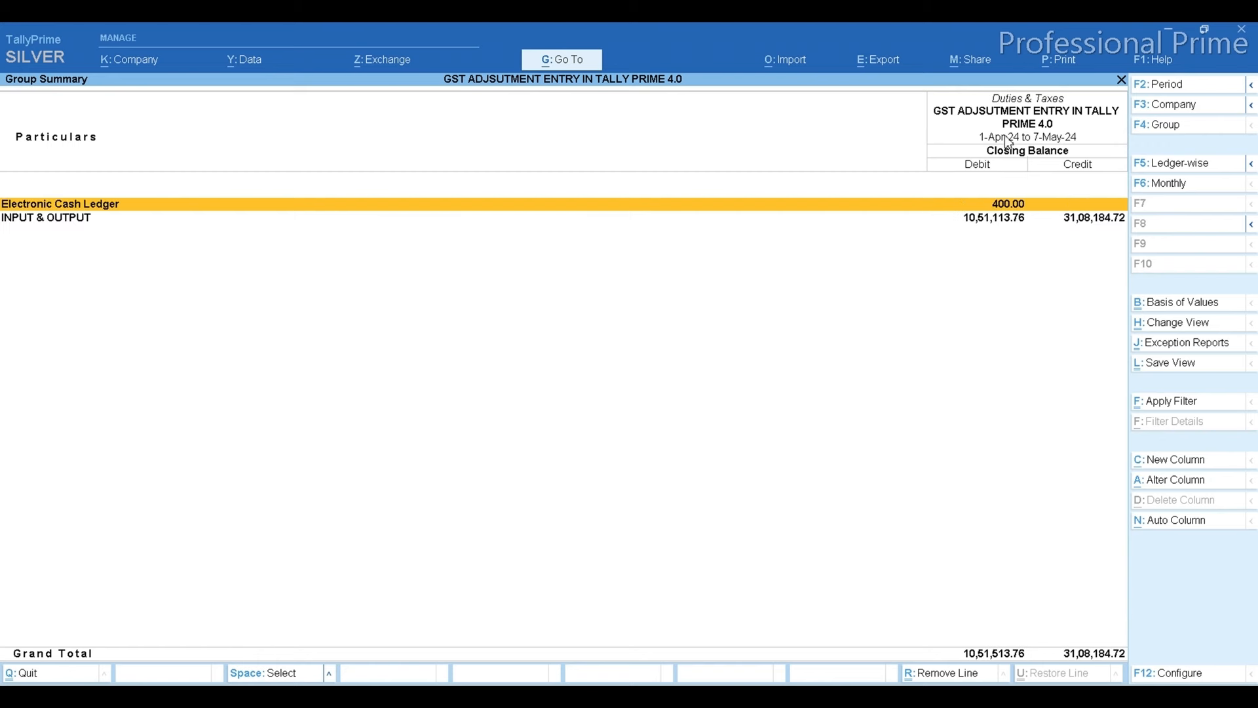
- Limit the Duties & Taxes group summary to the period 1-Apr-24 to 30-Apr-24
key("F2")
key("Return")
type("30.")
key("Return")
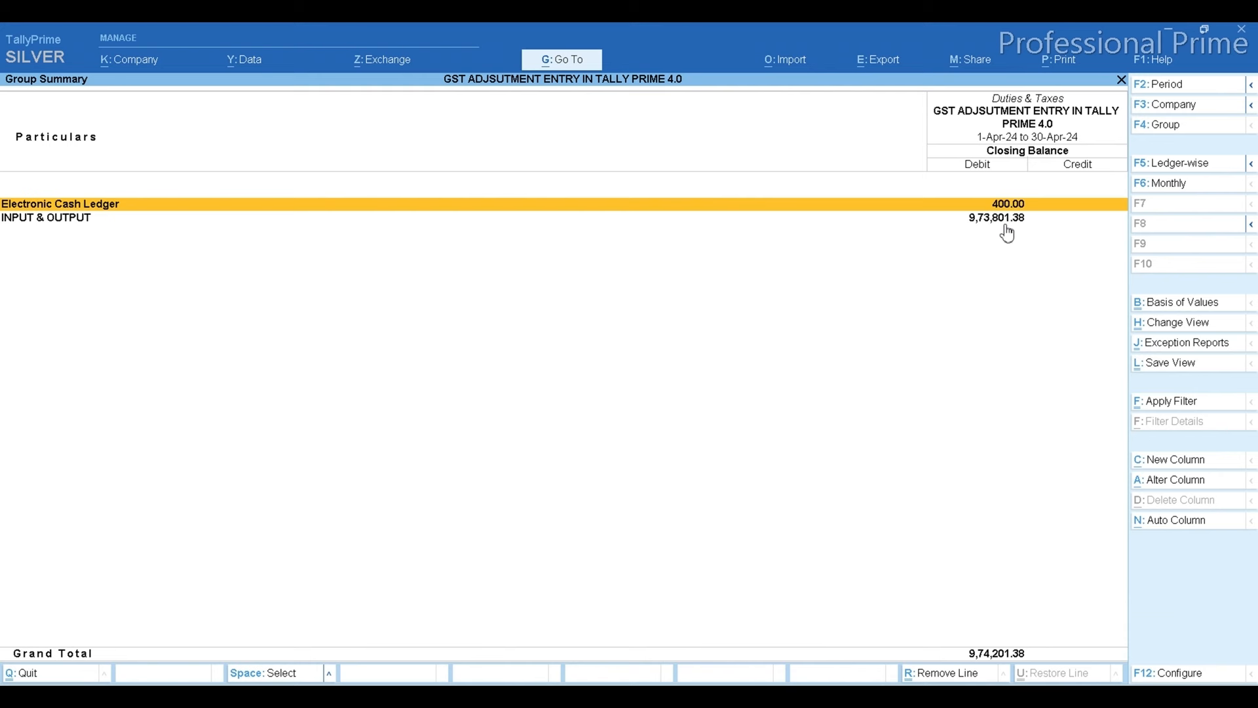
- Expand the Duties & Taxes summary to show its ledgers and subgroups, and examine the balances inside the INPUT group
key("alt+F5")
key("Down")
key("Down")
key("Down")
key("Down")
key("Down")
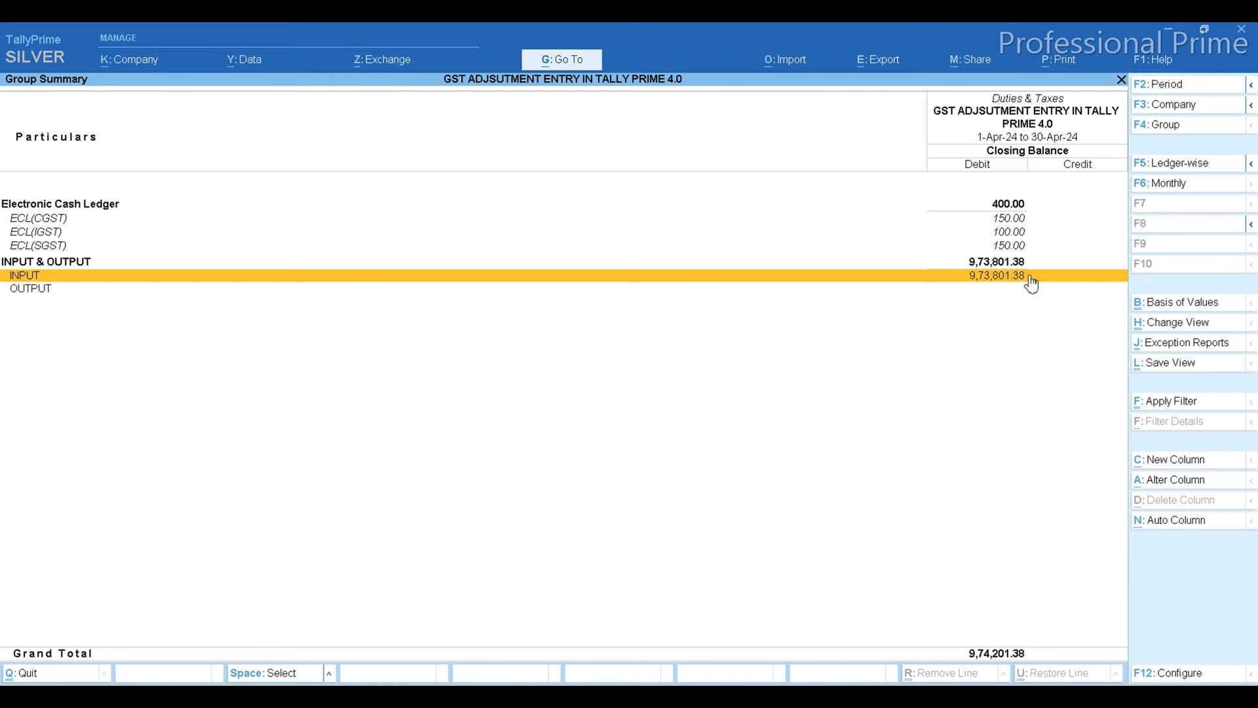
key("Return")
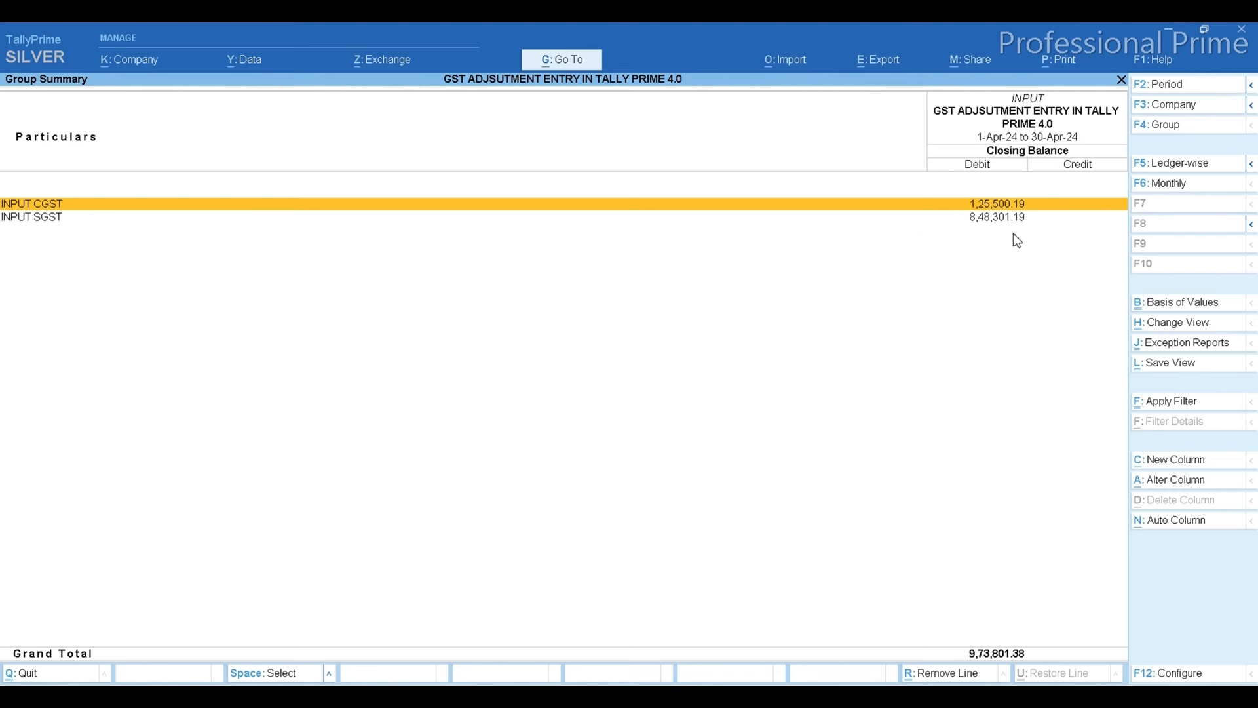
key("Escape")
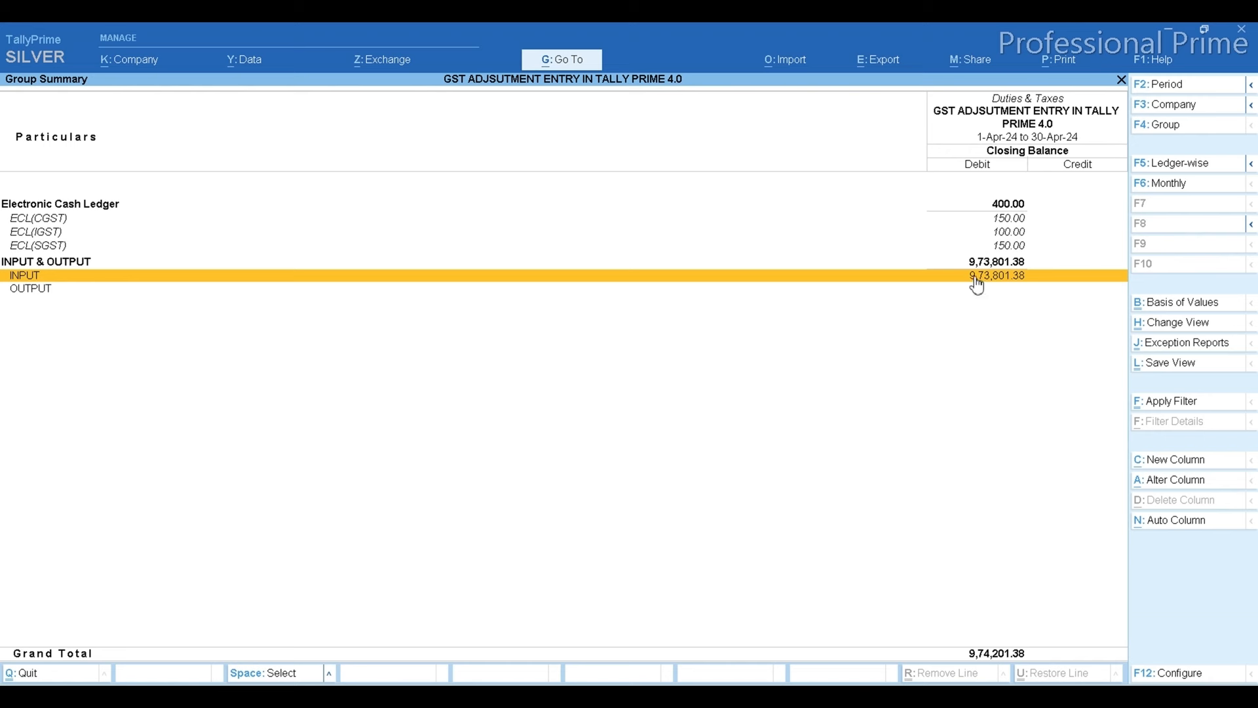
- Mark the ECL(CGST) and ECL(SGST) rows and compare their balances with the late fees paid in cash in GSTR-3B table 6.1
left_click(1010, 220)
key("space")
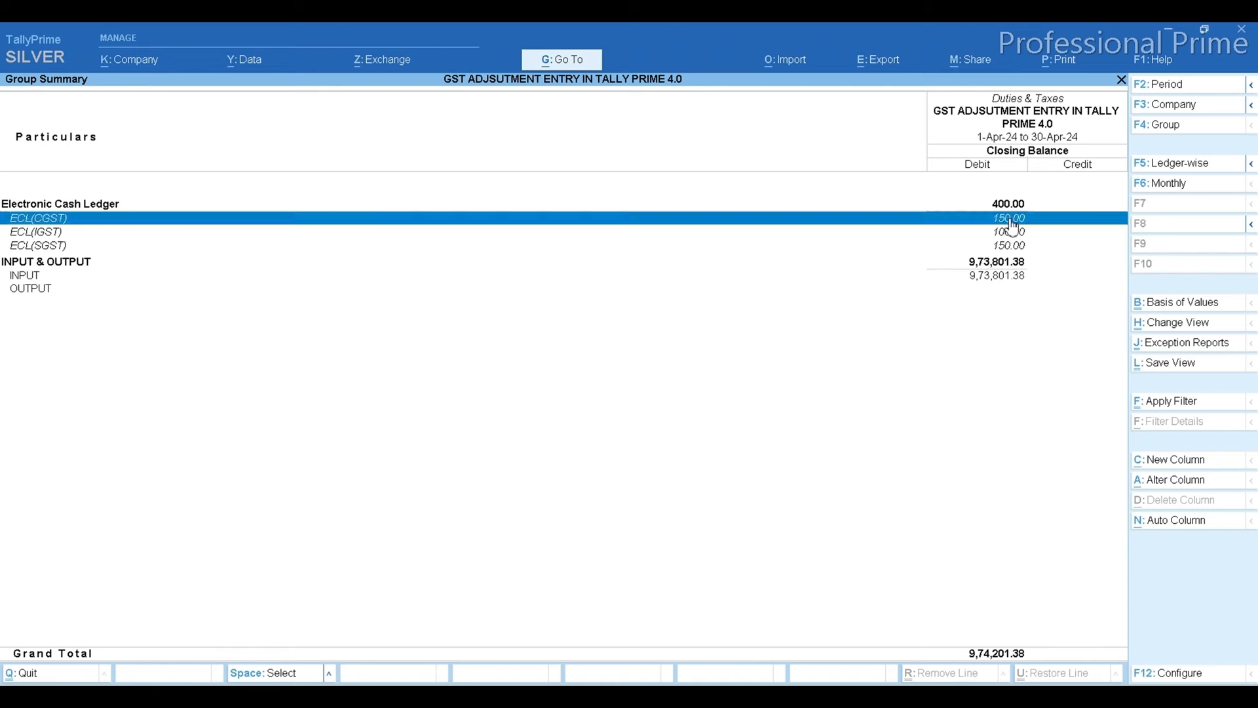
key("Down")
key("Down")
key("space")
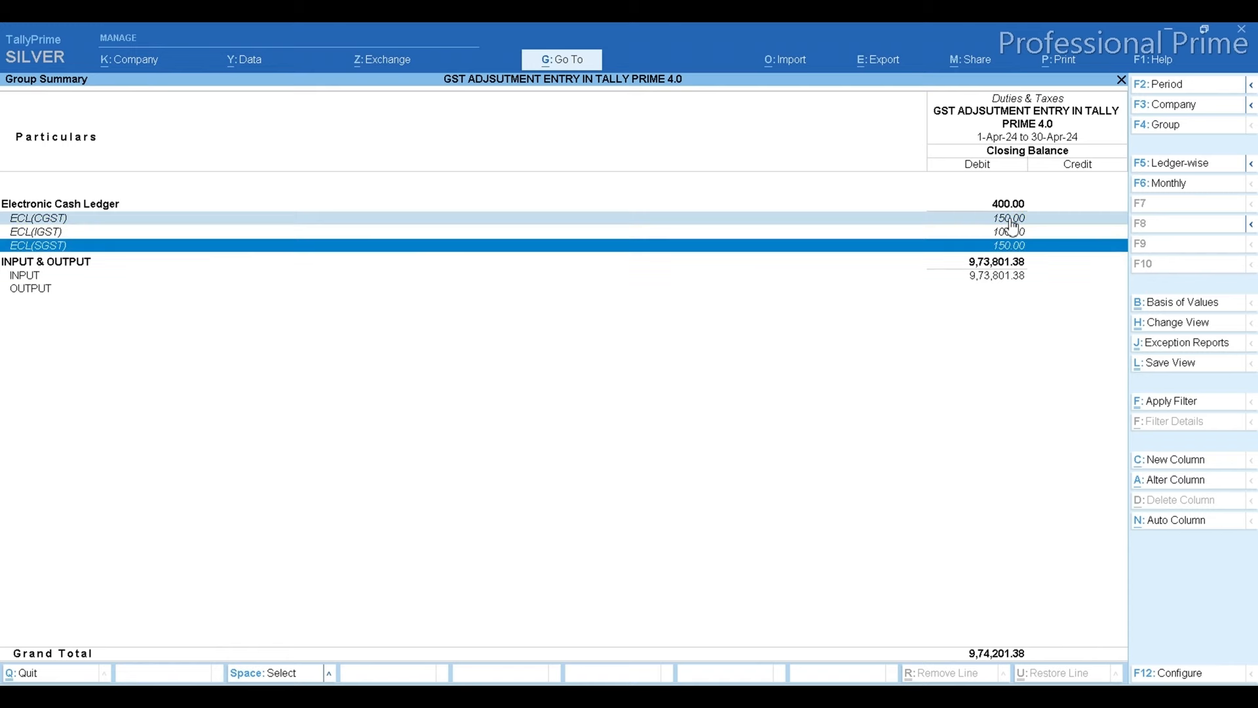
left_click(682, 696)
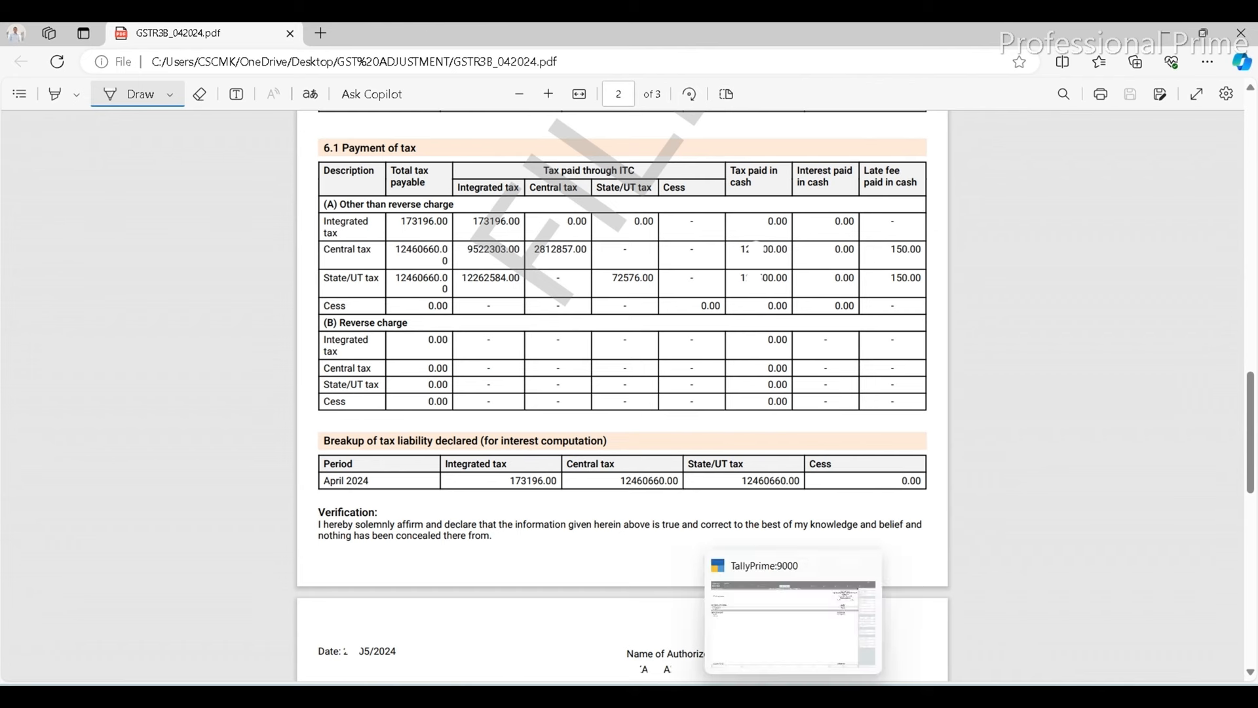
left_click(793, 616)
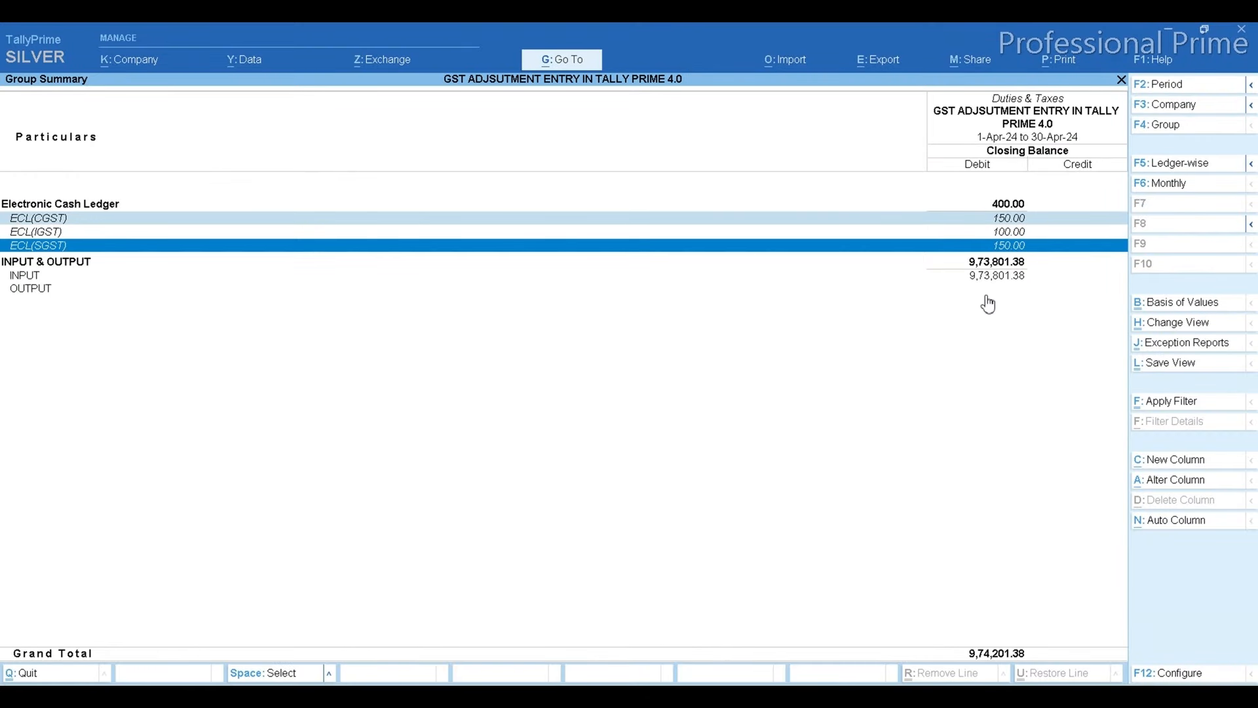
- Close the Duties & Taxes summary and Trial Balance, and open a new journal voucher dated 30-Apr-24
key("Escape")
key("Escape")
key("Escape")
key("Escape")
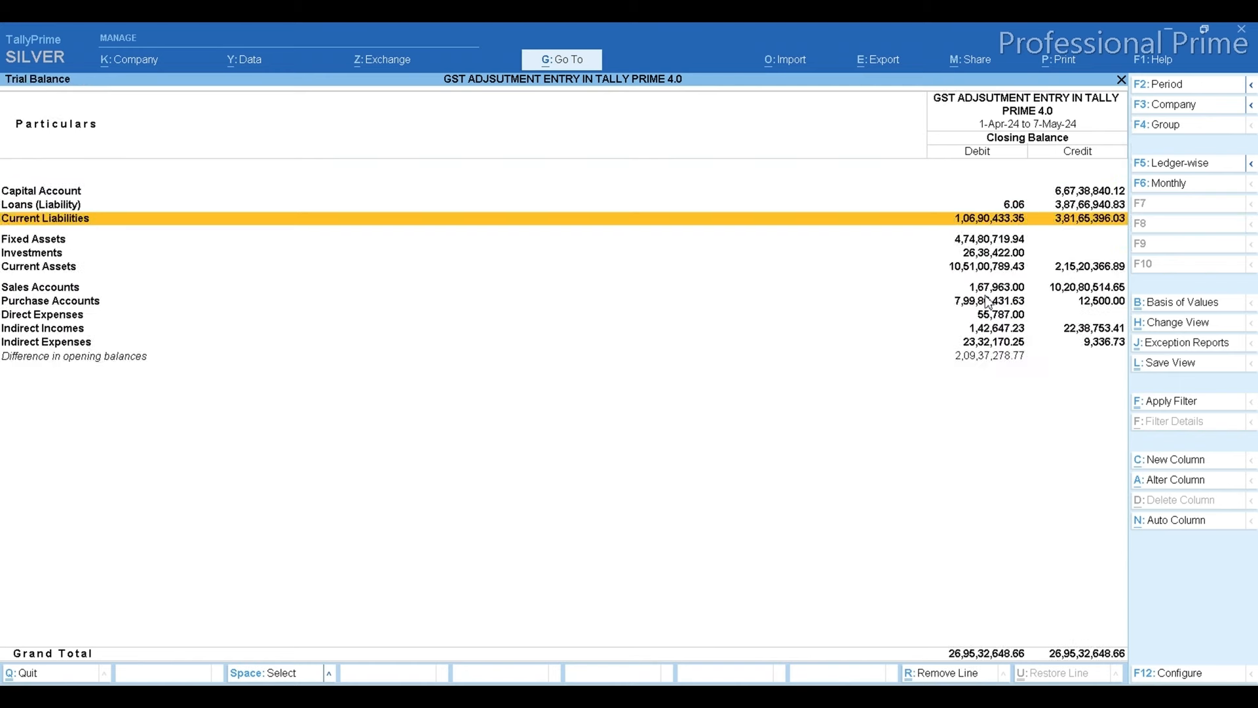
key("v")
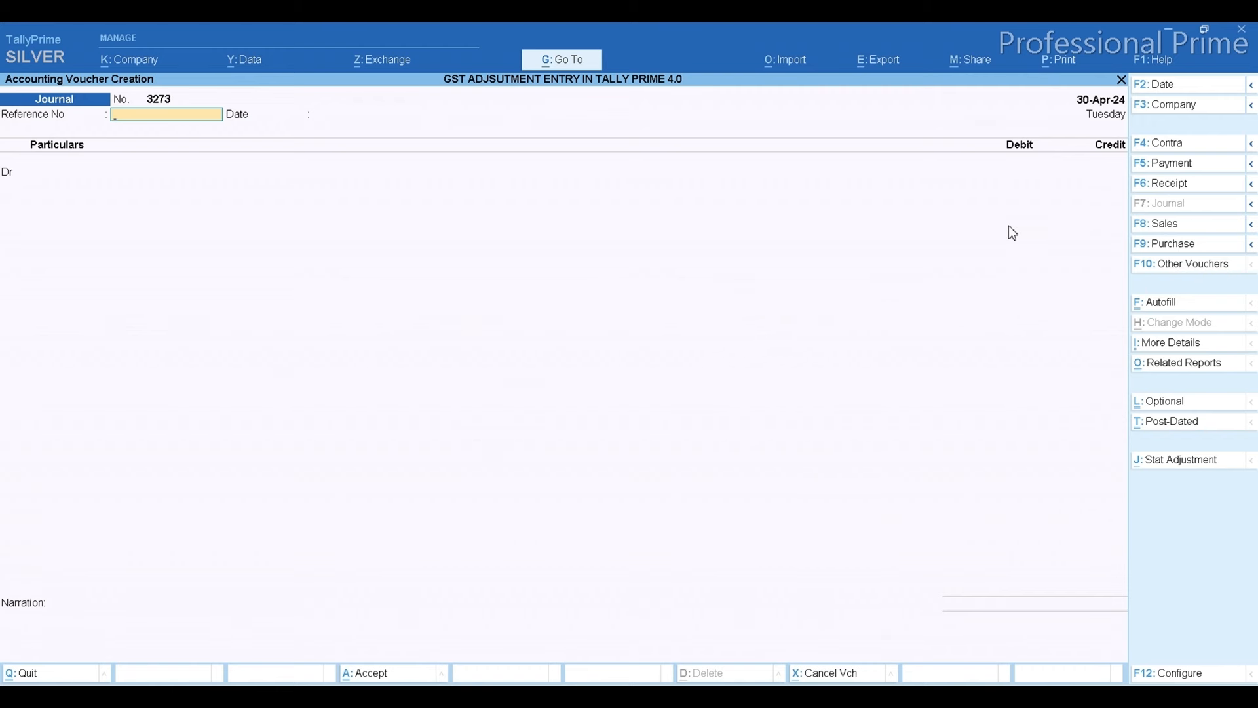
- Set the journal's stat adjustment to GST, Increase in Tax Liability, with Late Fees as the additional nature
left_click(1166, 462)
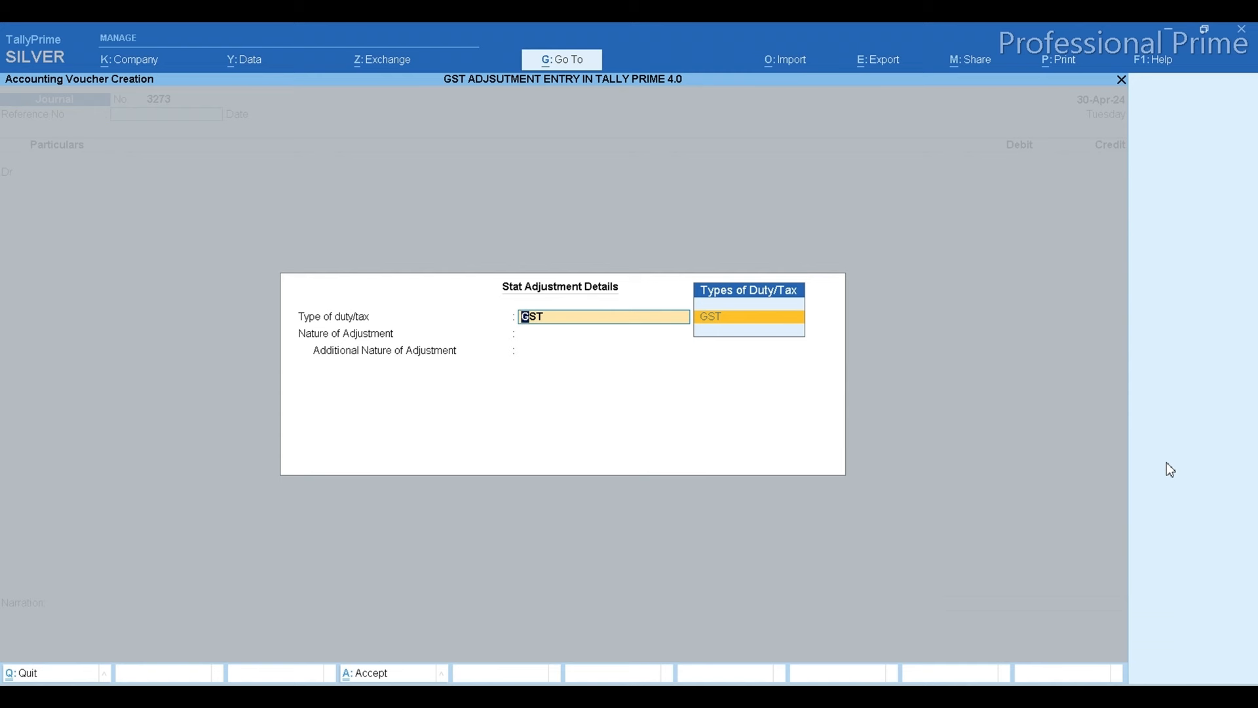
key("Return")
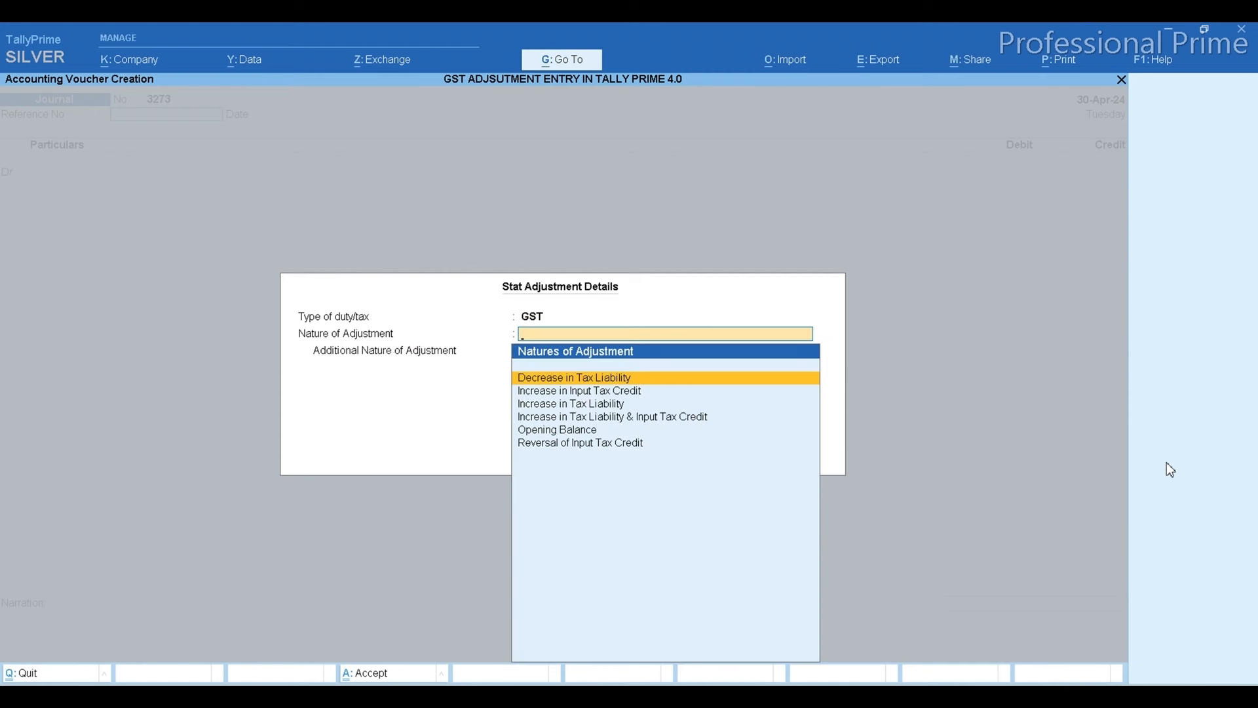
key("Down")
key("Down")
key("Return")
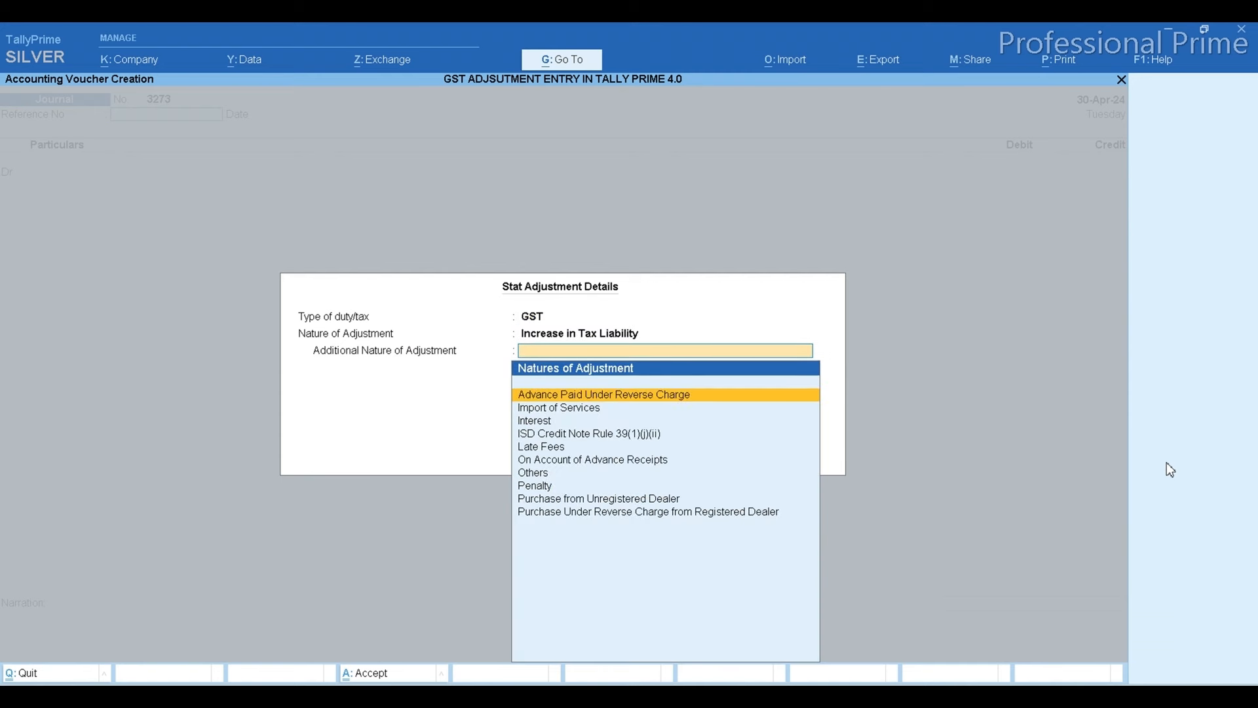
key("Down")
key("Down")
key("Down")
key("Down")
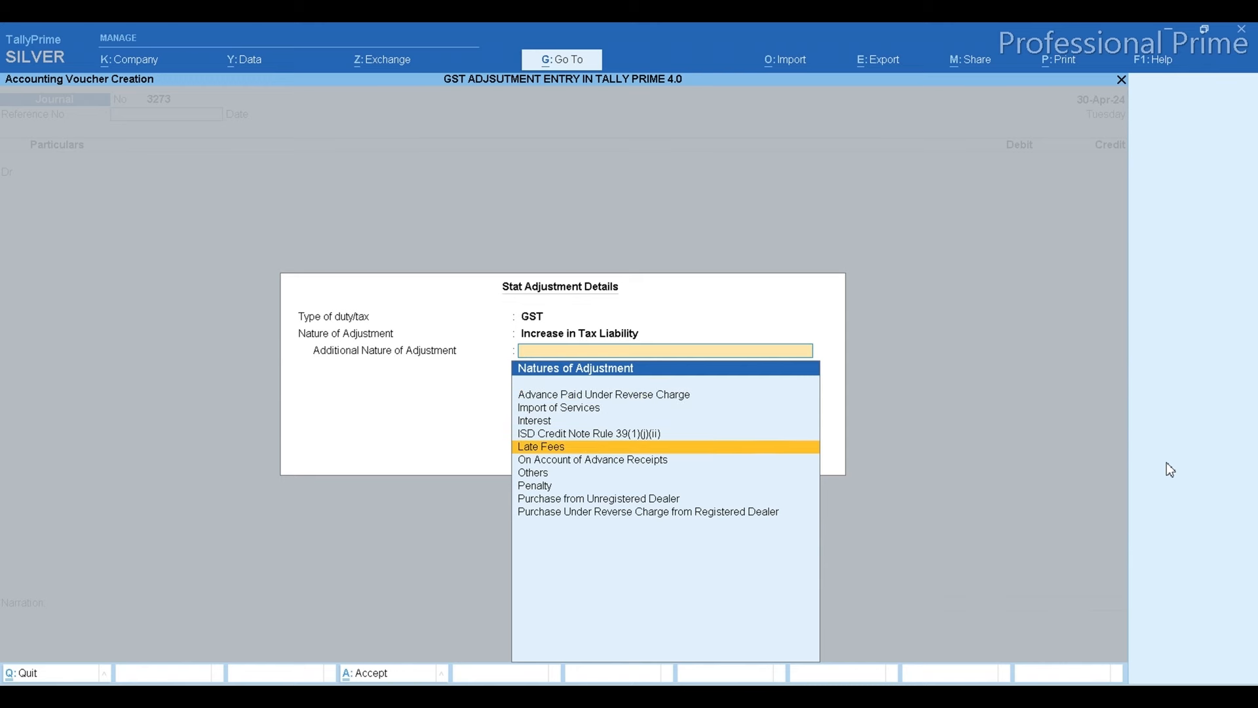
key("Return")
key("Return")
key("Return")
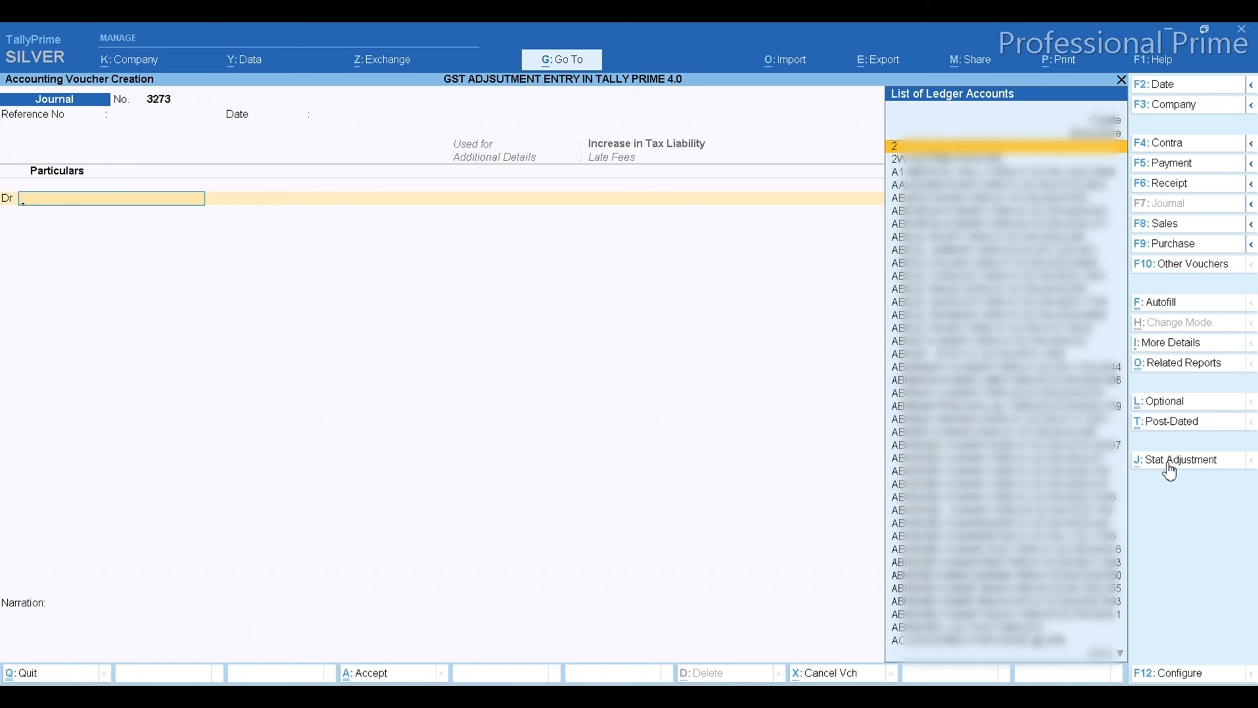
- Choose GST LATE FEE as the debit ledger and dismiss its inventory allocations
type("GST")
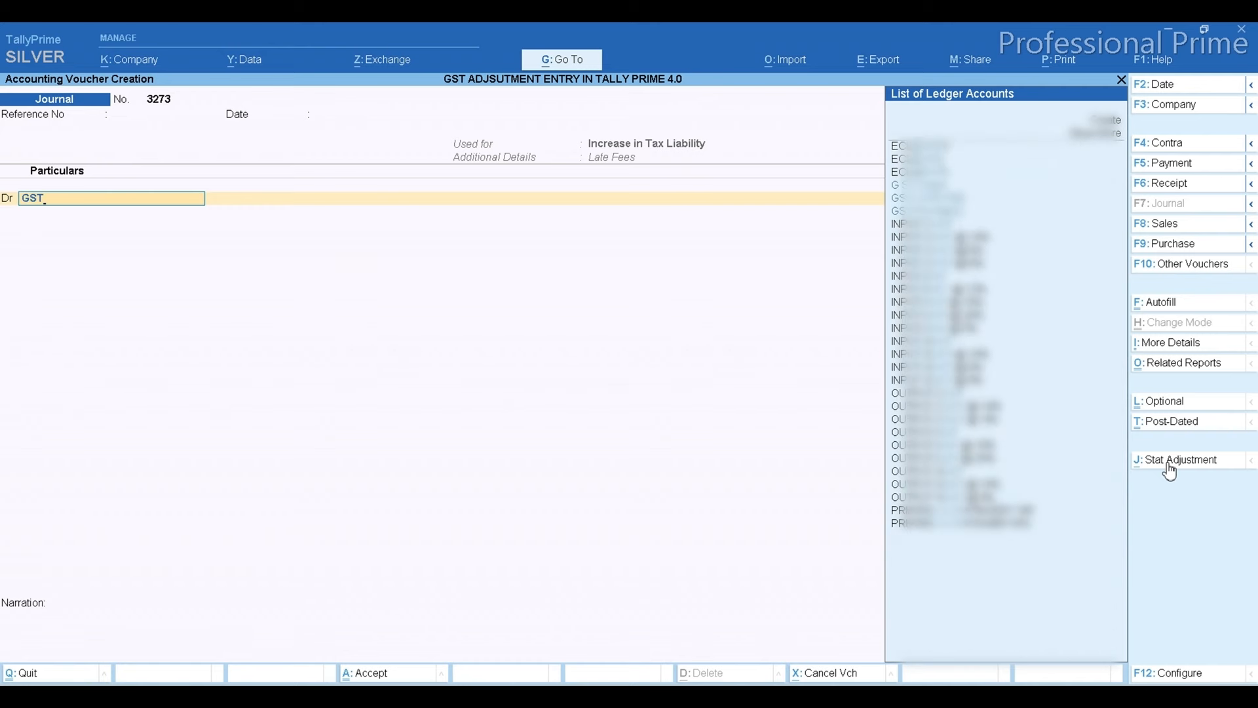
type("L")
key("Return")
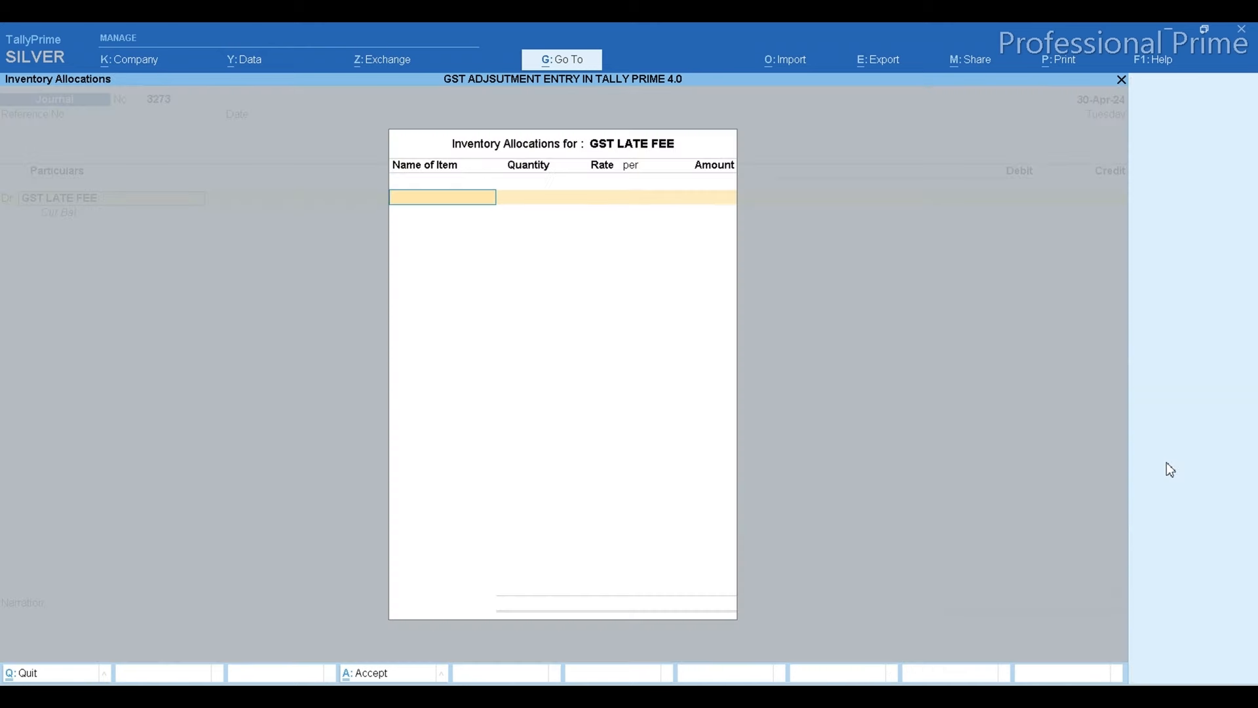
key("Escape")
- Alter the GST LATE FEE ledger so that inventory values are not affected, and return to the journal
key("ctrl+Return")
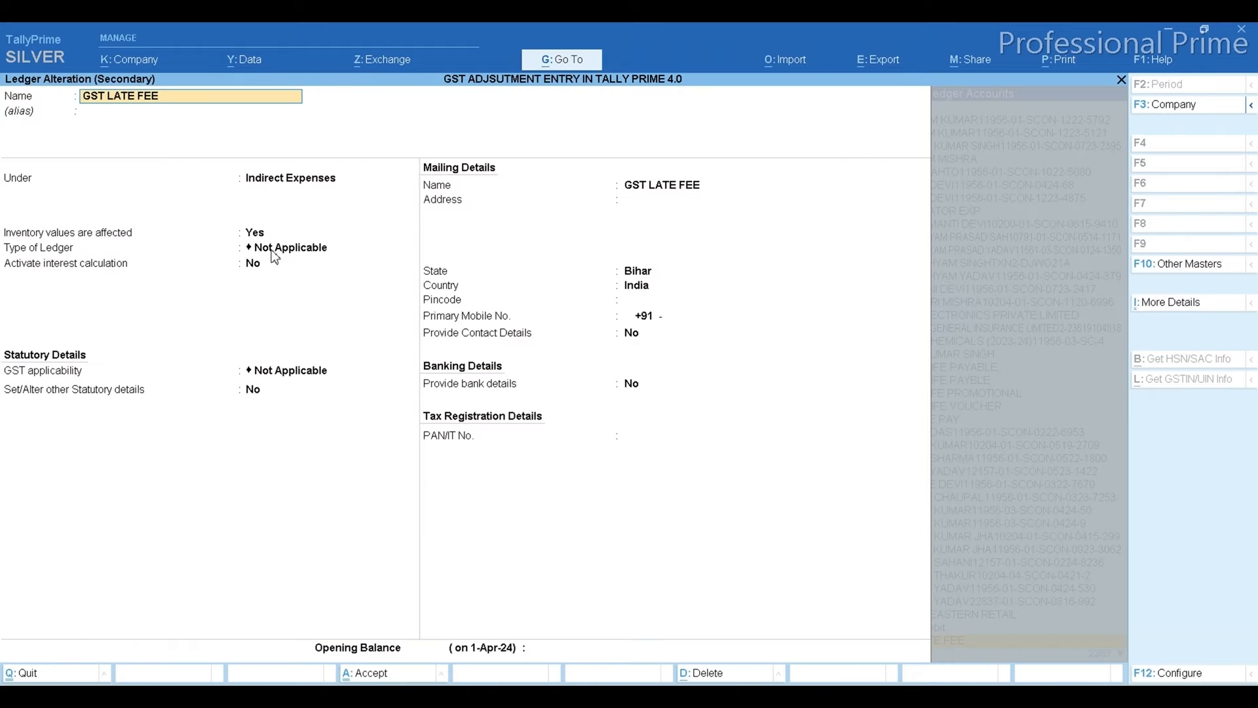
left_click(1204, 310)
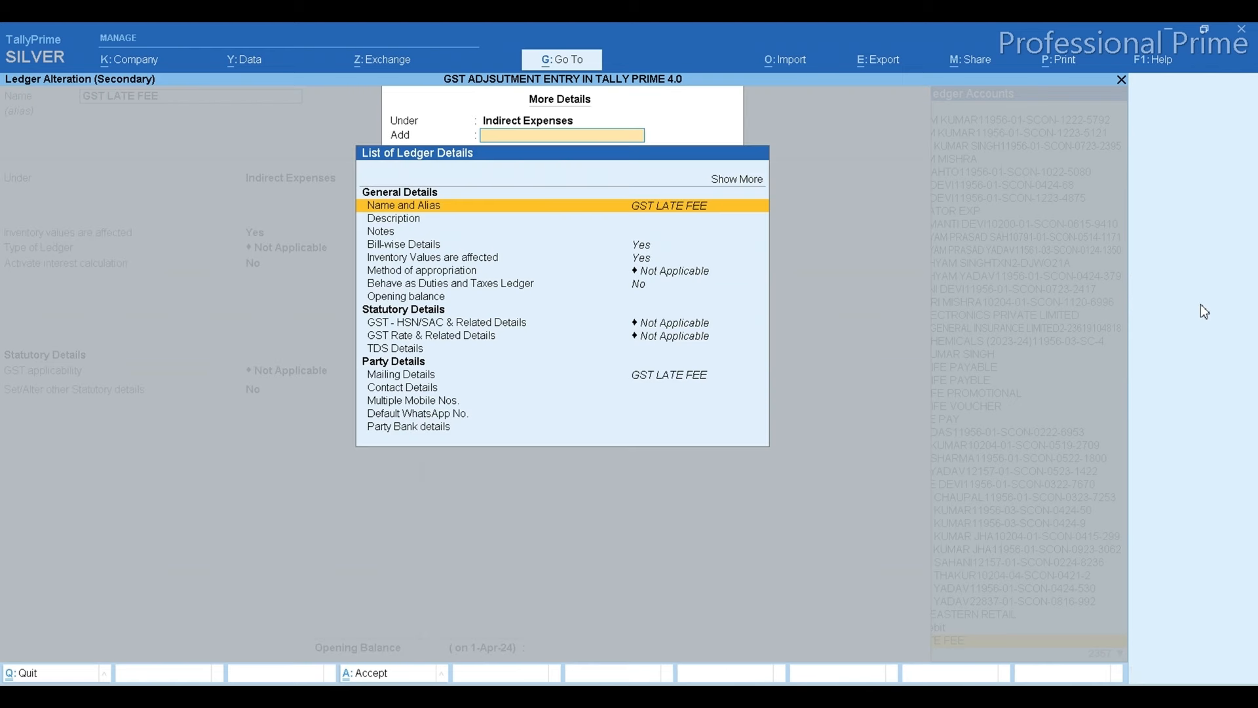
key("Down")
key("Down")
key("Down")
key("Return")
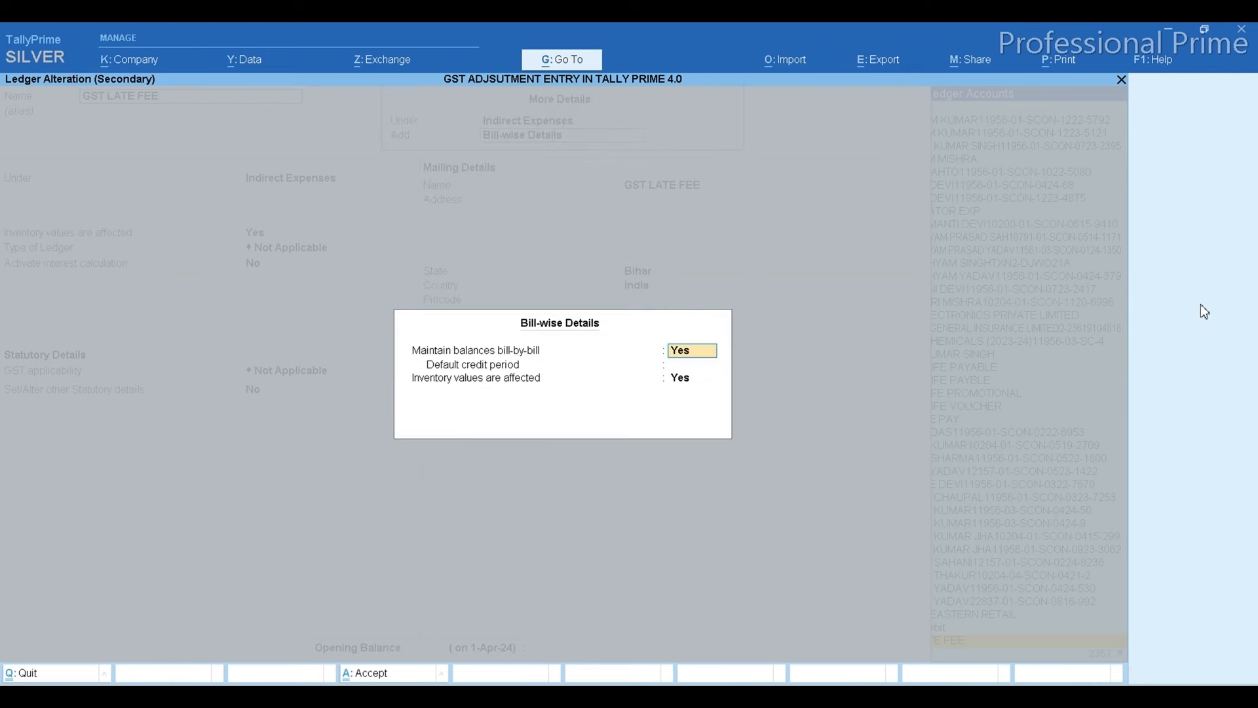
key("Return")
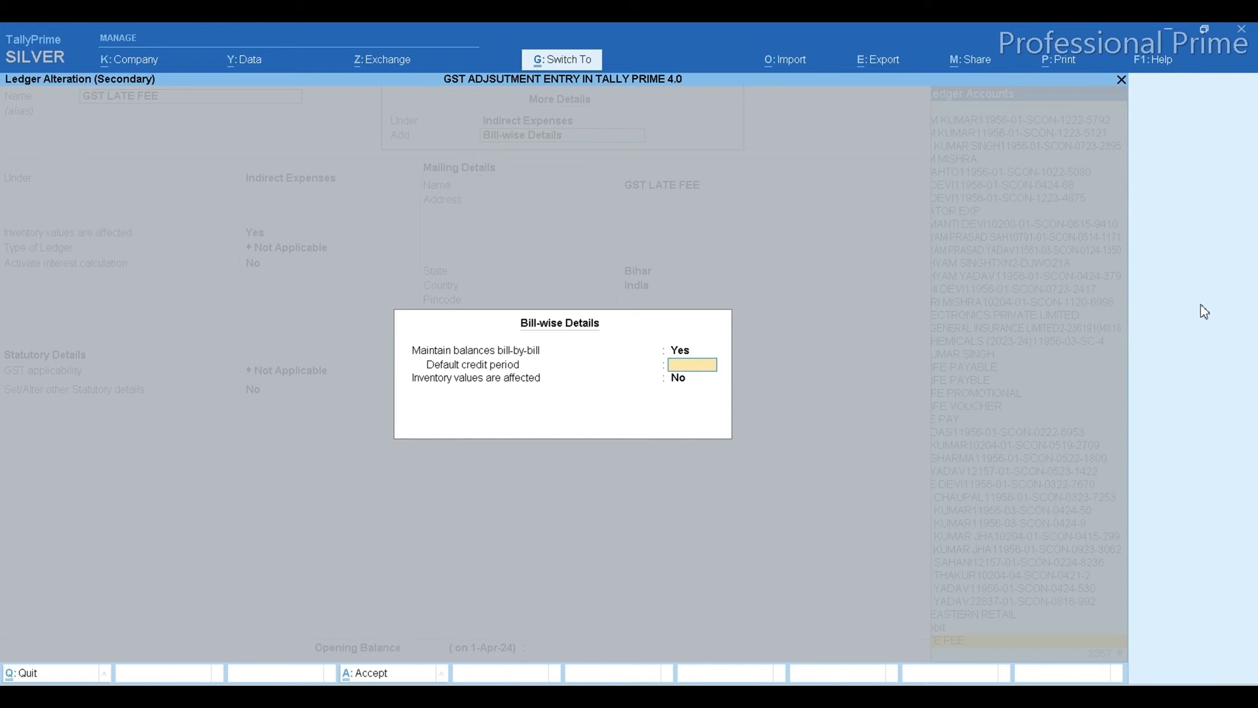
key("Return")
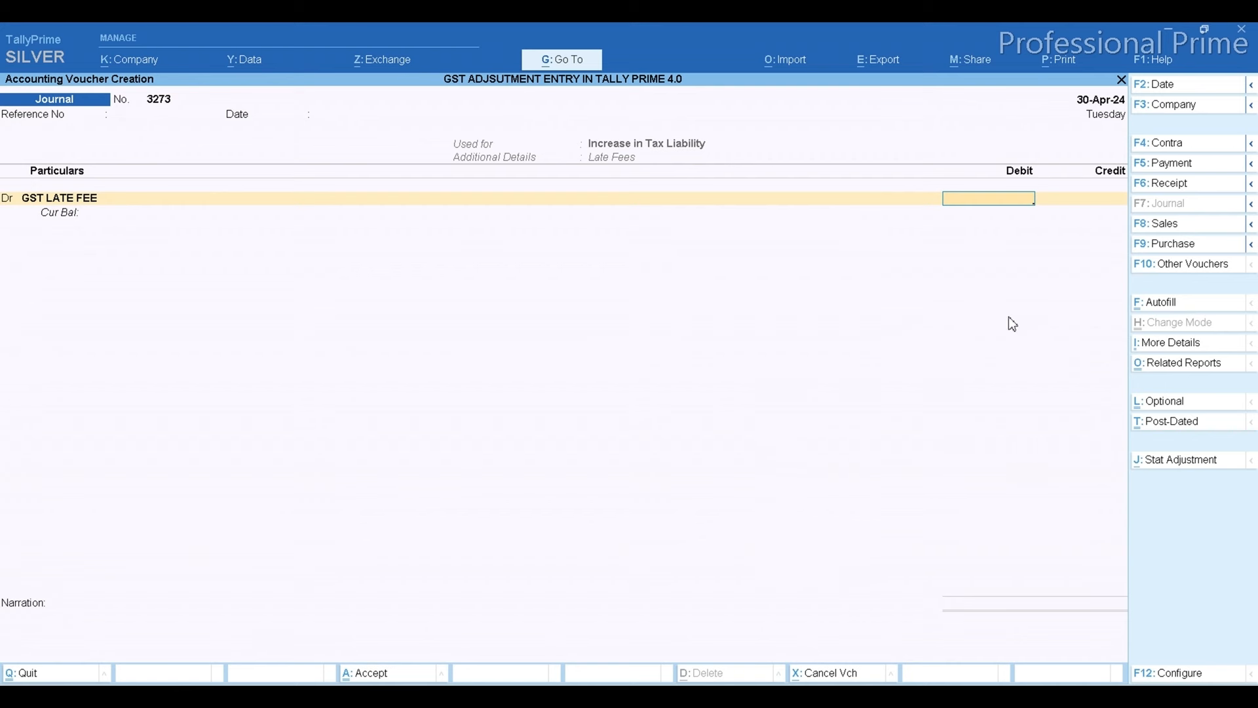
- Debit GST LATE FEE with 300 and check the late fee paid per tax head in table 6.1 of the GSTR-3B PDF
type("300")
key("Return")
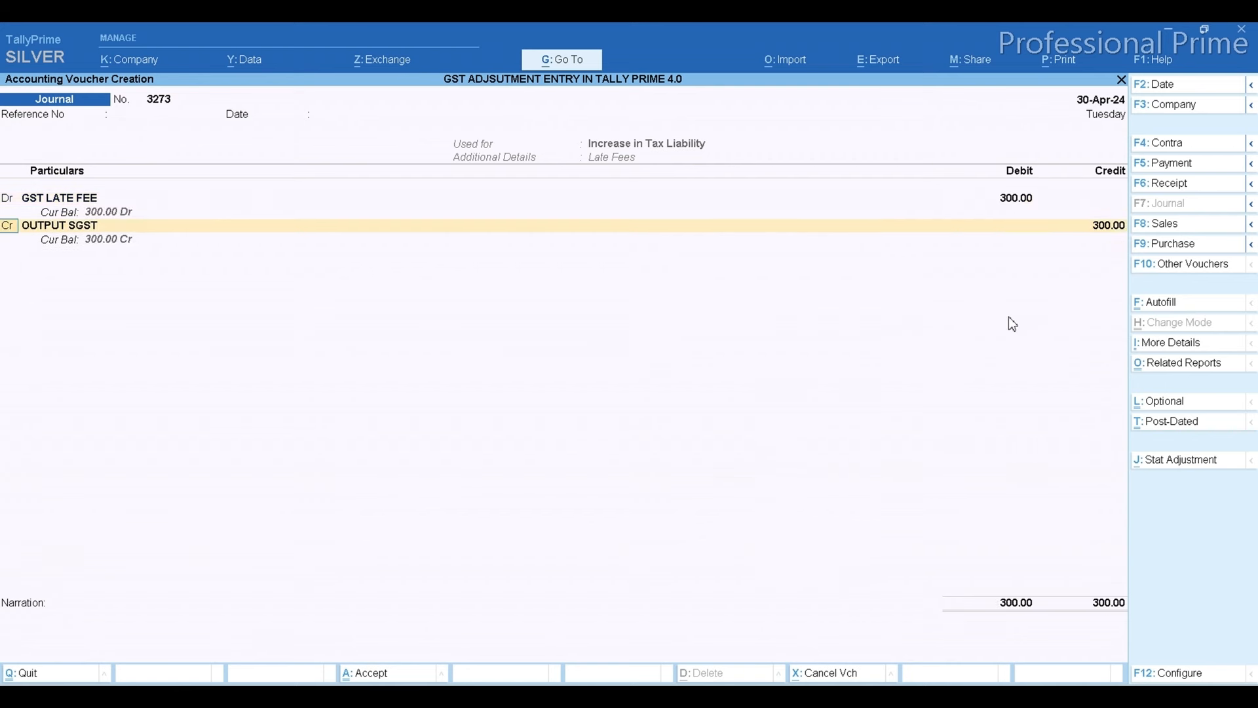
key("Return")
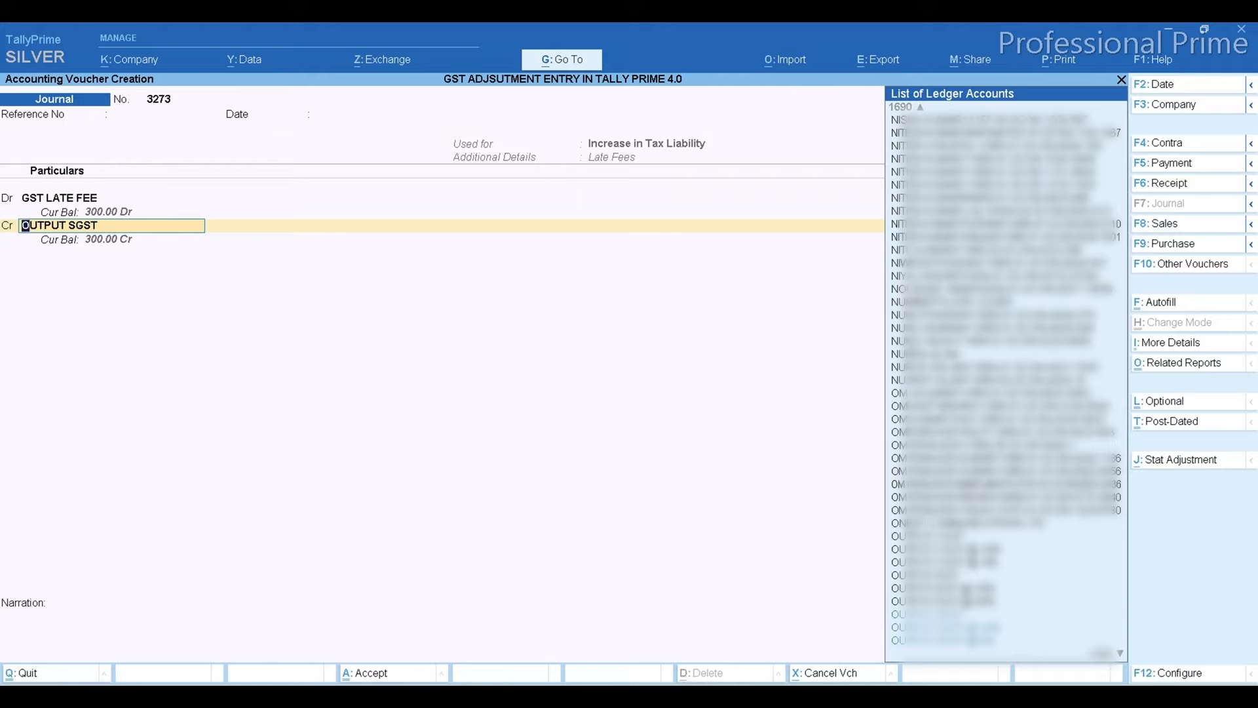
left_click(680, 695)
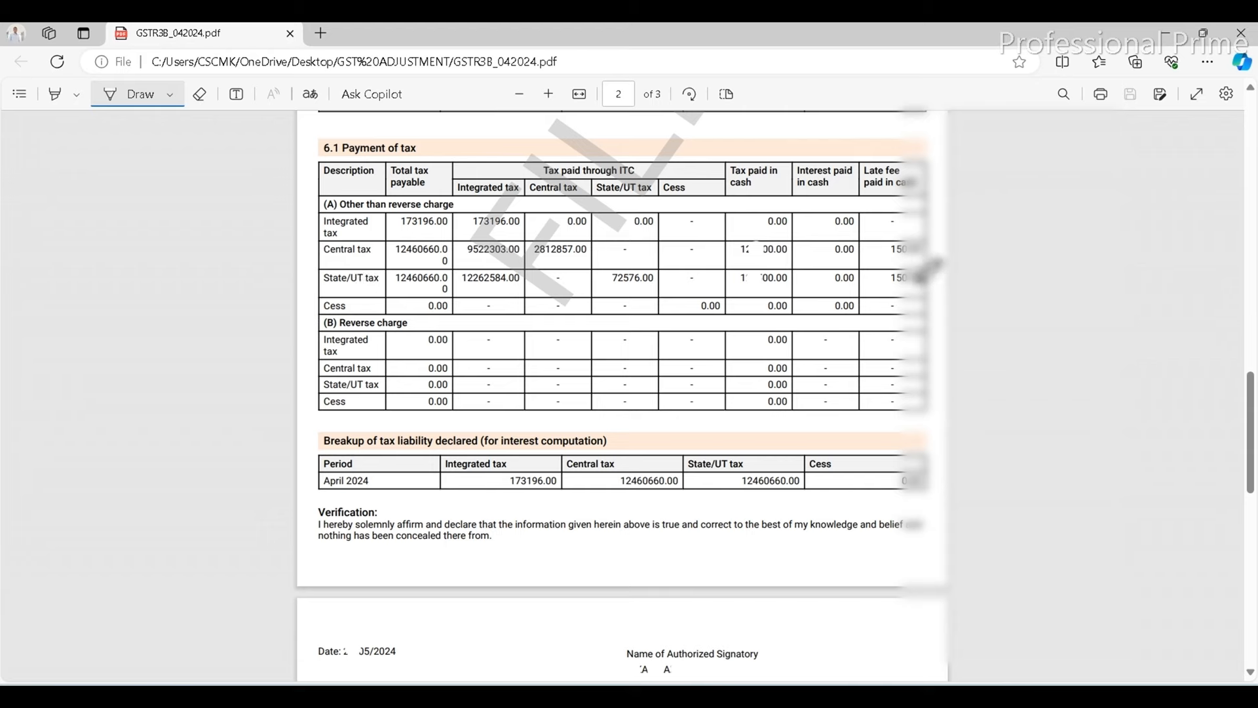
key("alt+Tab")
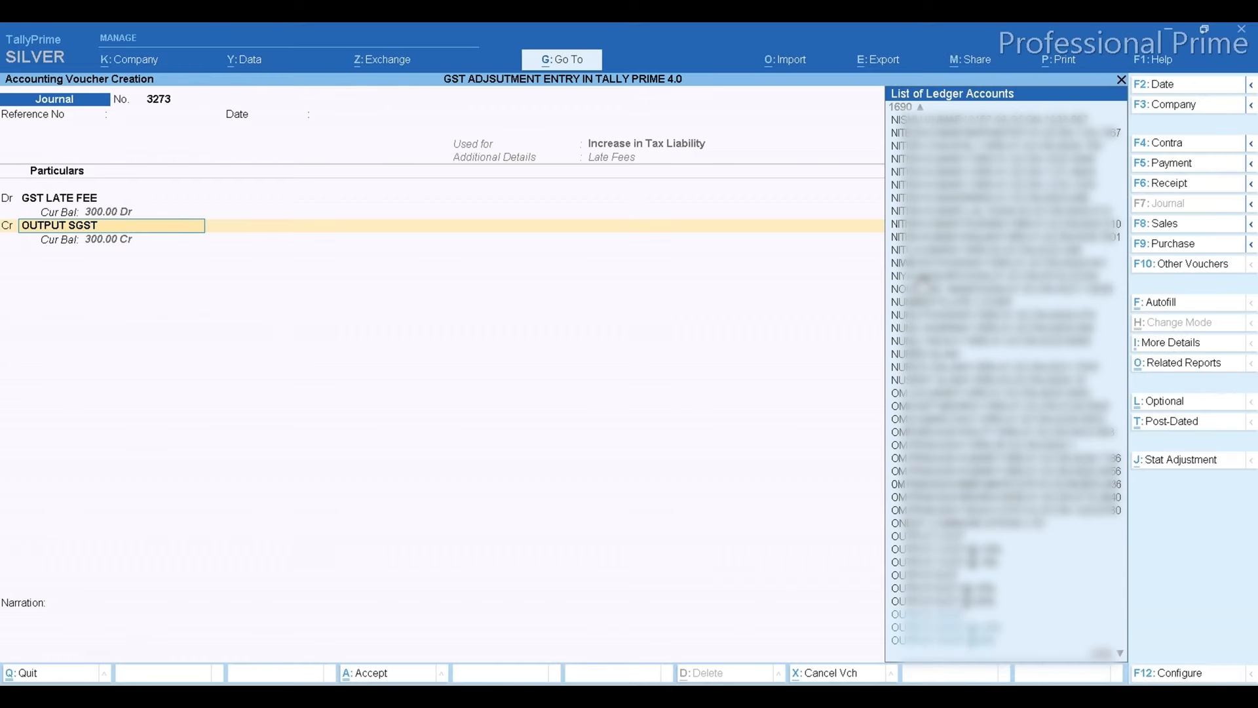
- Change the credit ledger to OUTPUT CGST with a 0% rate and credit it with 150
key("Up")
key("Up")
key("Up")
key("Up")
key("Up")
key("Up")
key("Up")
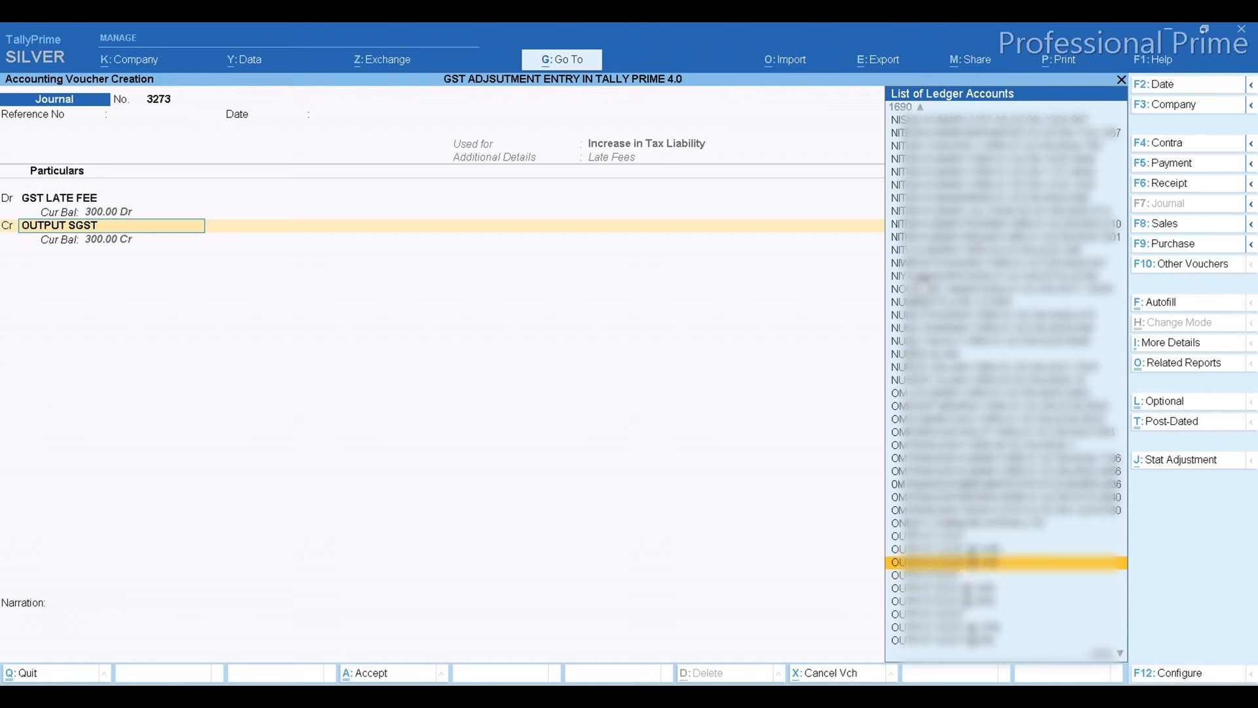
key("Return")
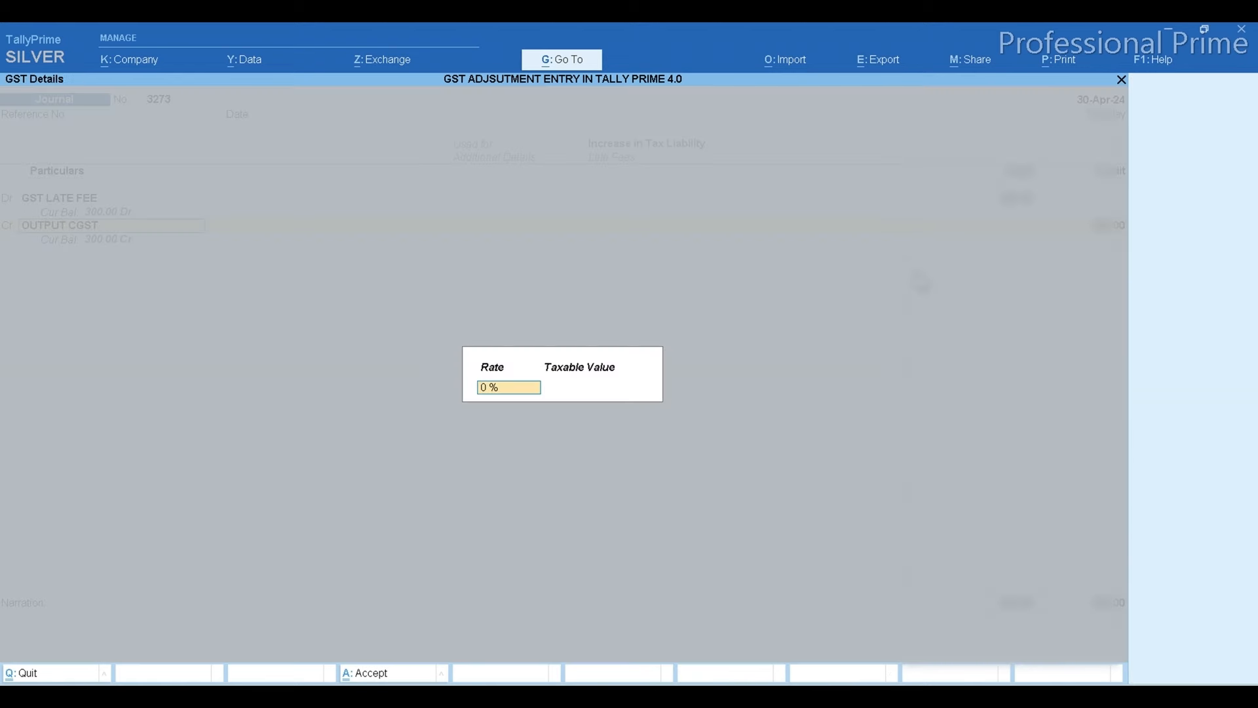
key("Return")
key("Return")
type("150")
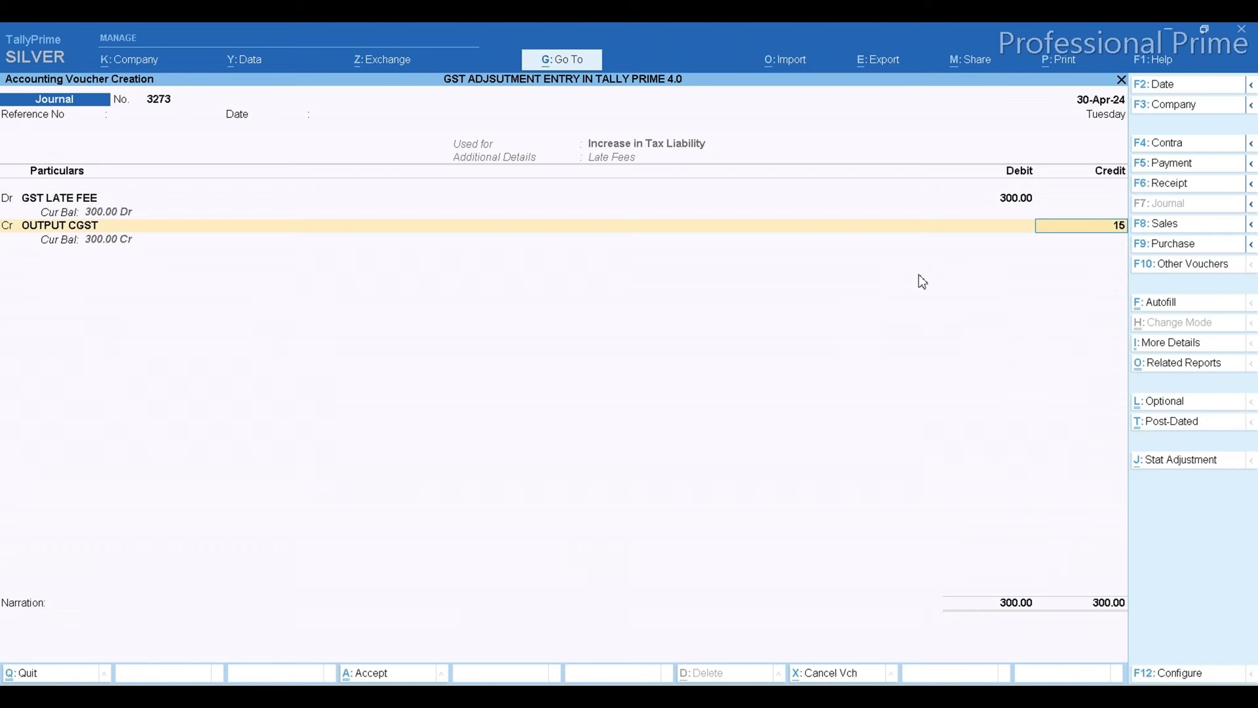
key("Return")
- Credit OUTPUT SGST with the remaining 150 at a 0% rate and save the late fee journal without a narration
key("Return")
key("Return")
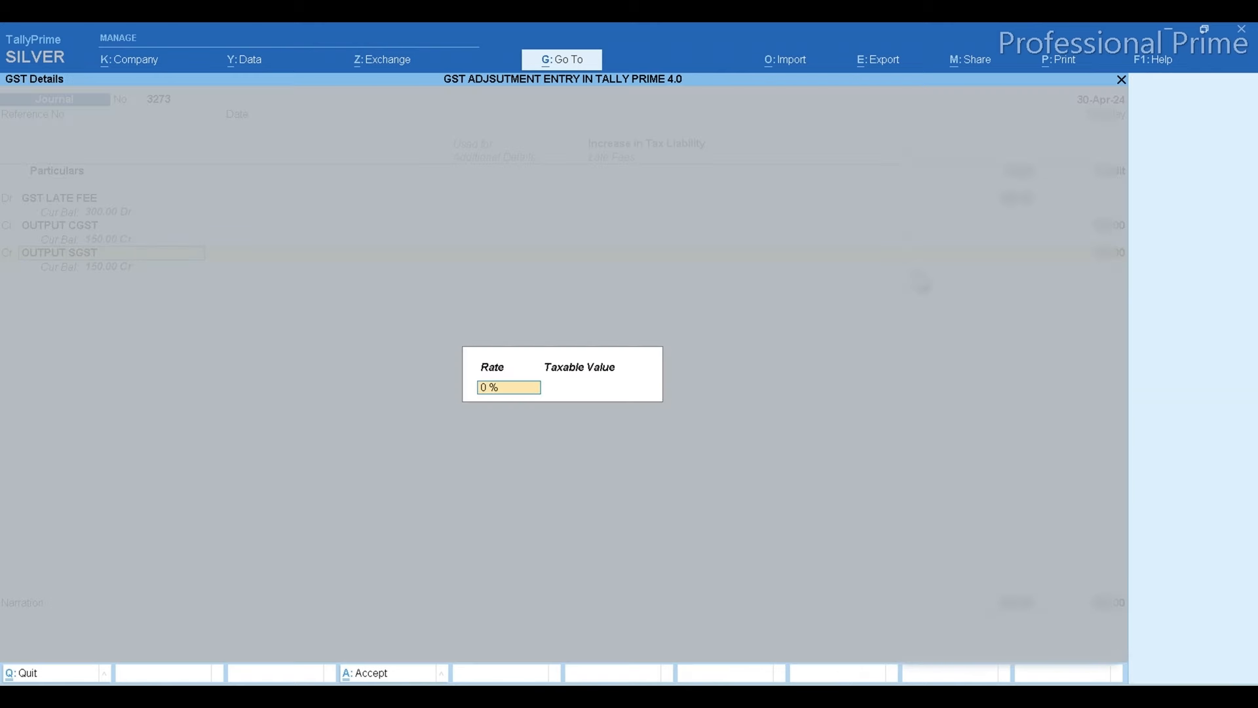
key("Return")
key("Return")
key("Return")
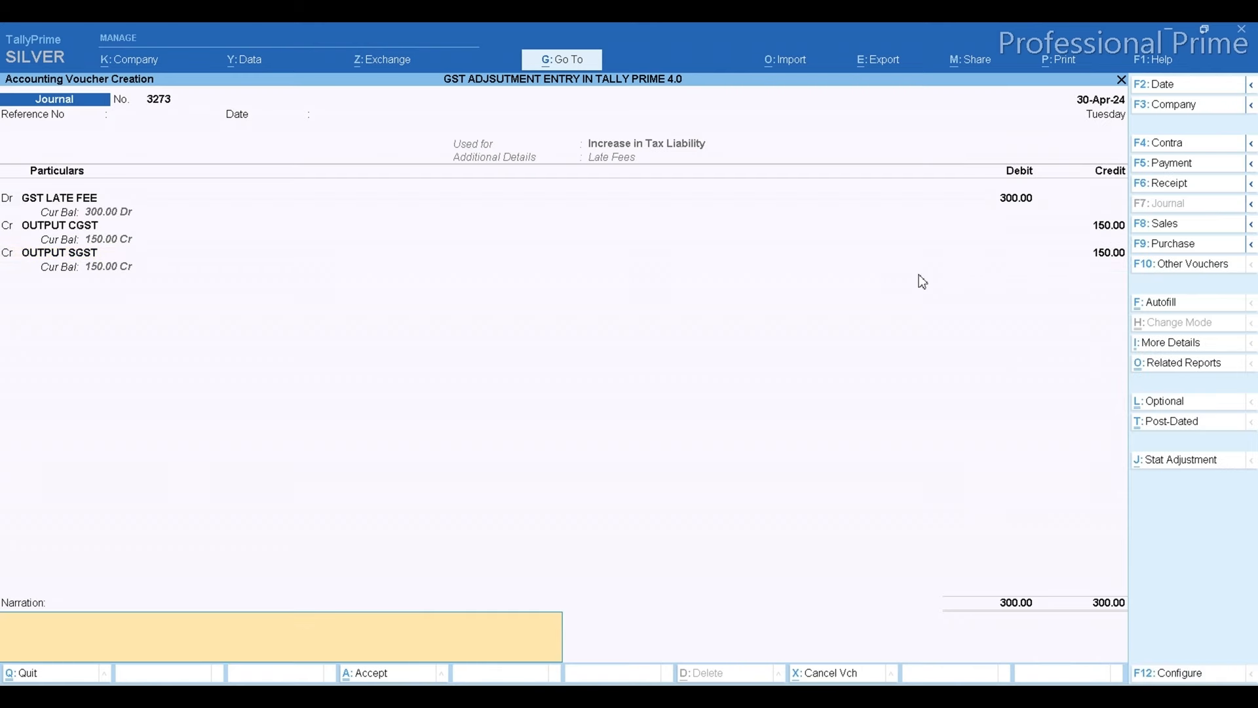
key("Return")
key("Return")
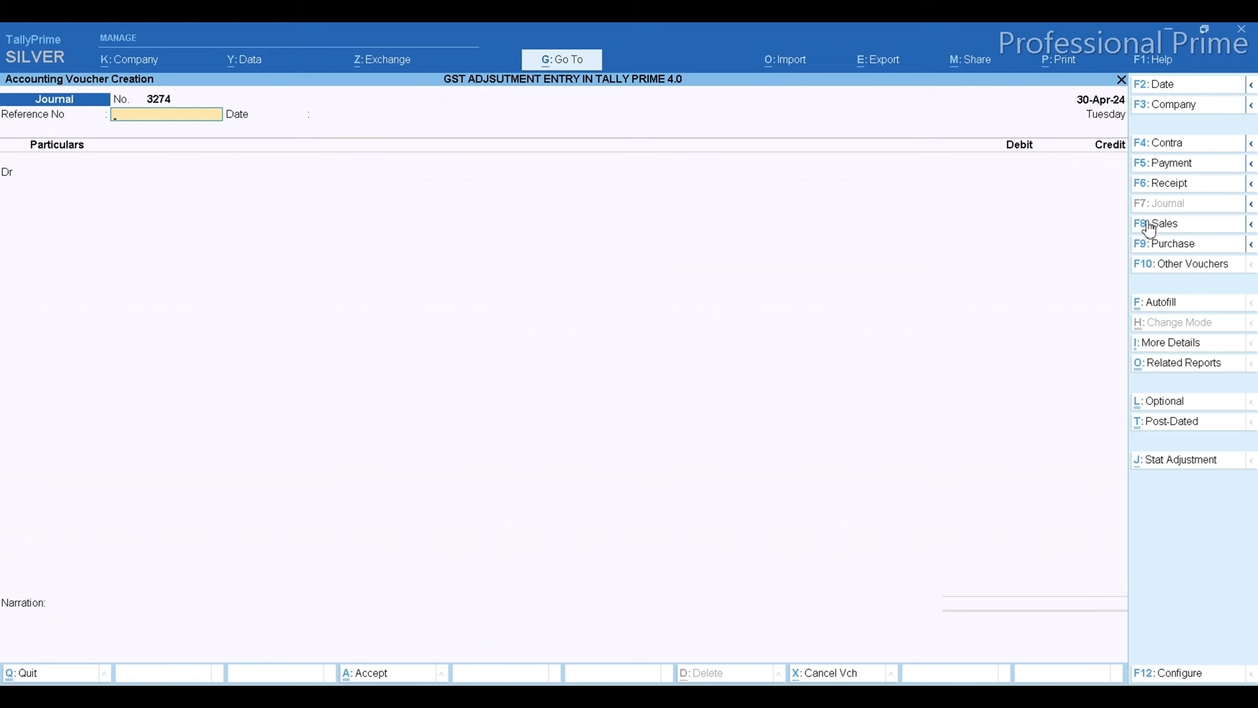
- Debit OUTPUT CGST with 150 in the new journal voucher, leaving the reference fields blank
key("Return")
key("Return")
type("OUT")
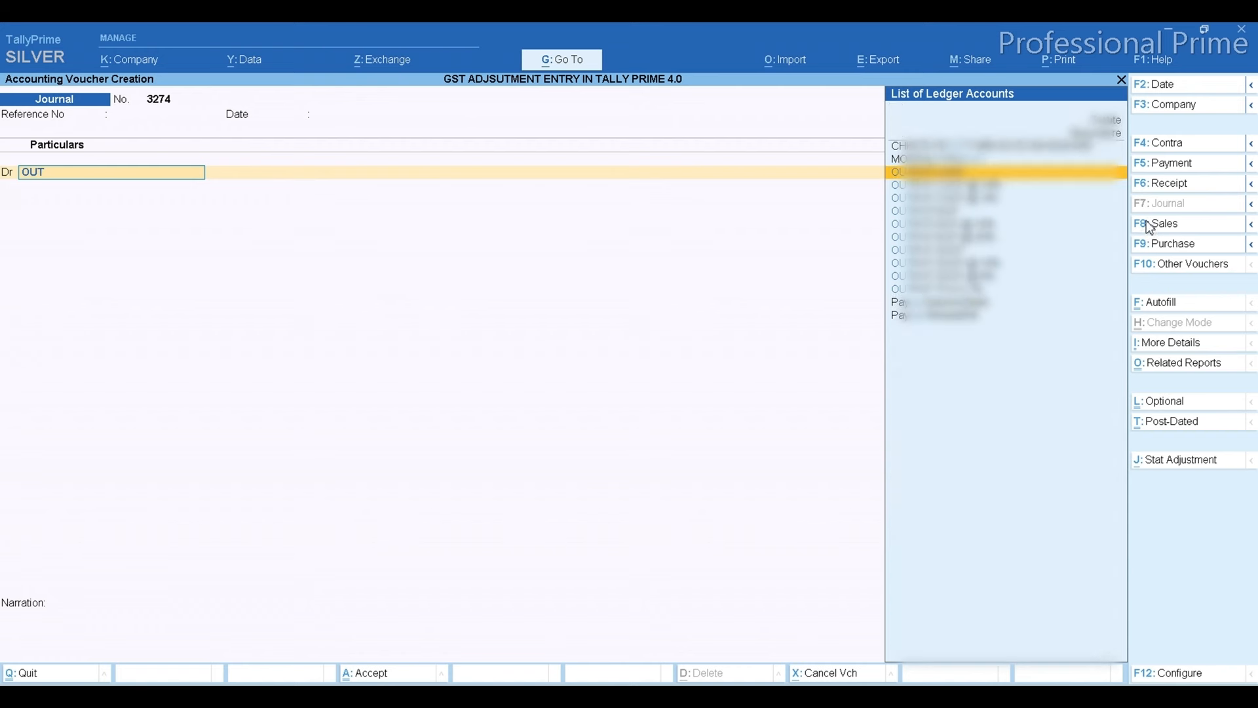
key("Return")
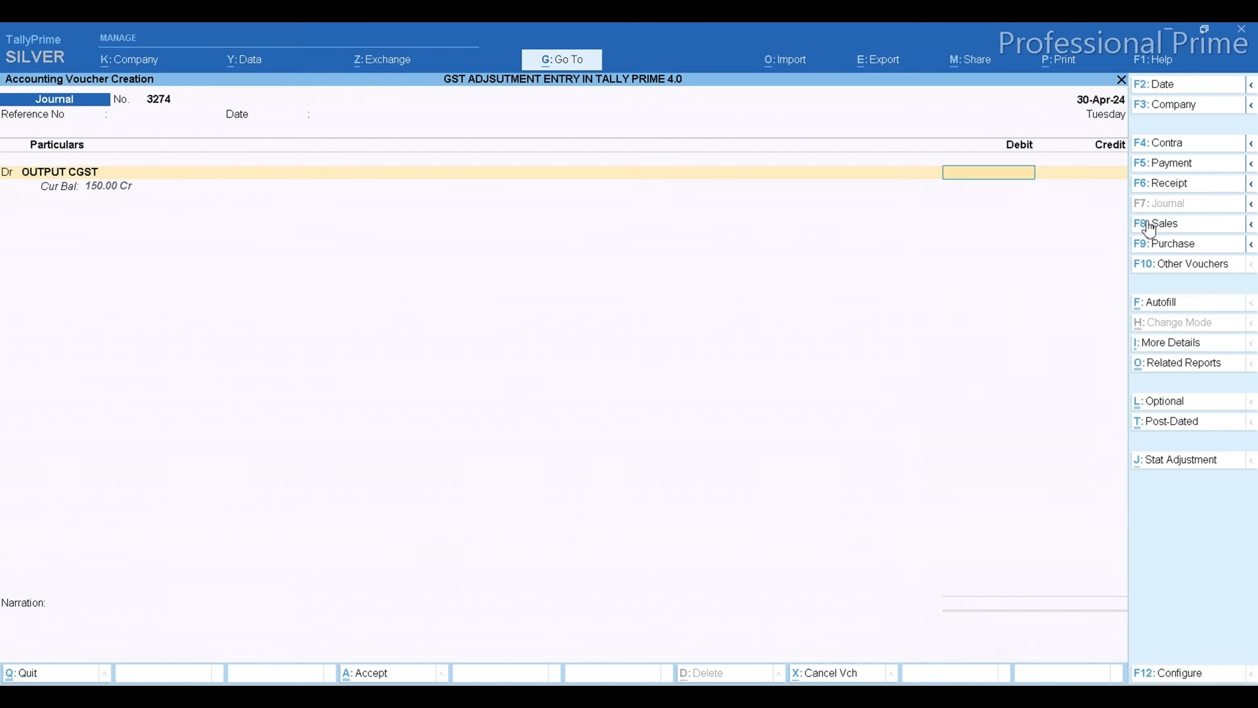
type("150")
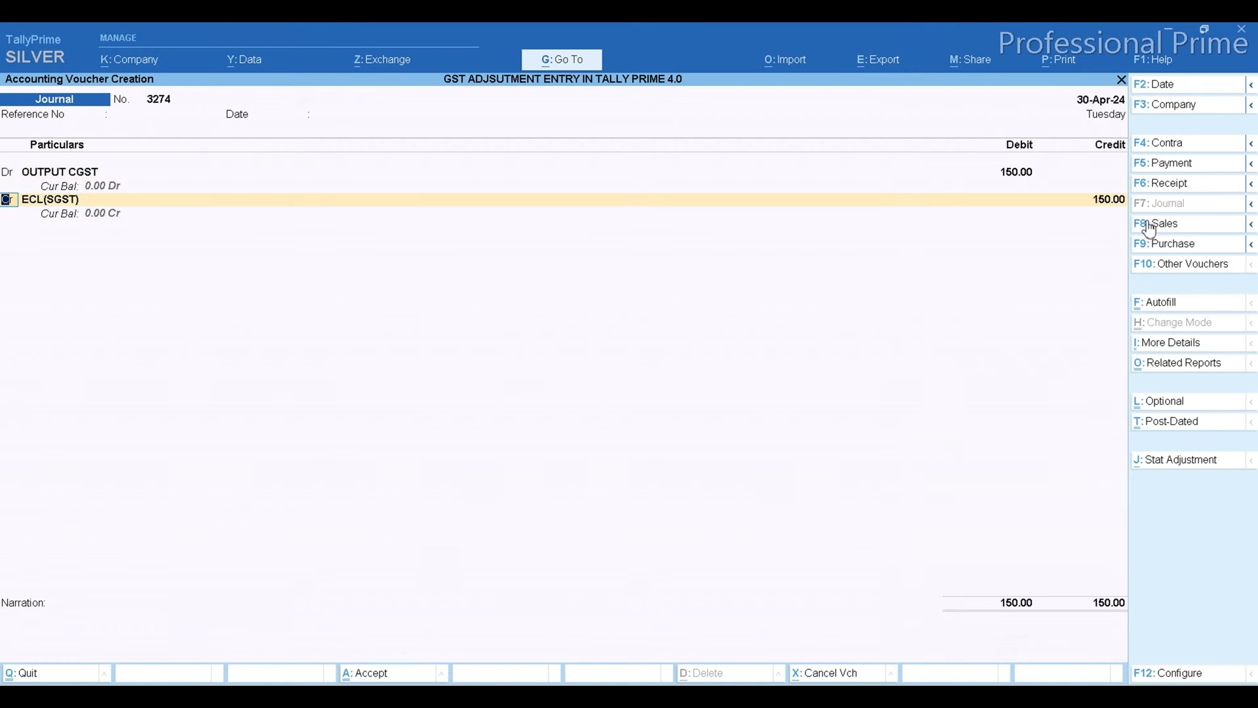
- Make the second line a debit to OUTPUT SGST with an amount of 150
key("d")
key("Return")
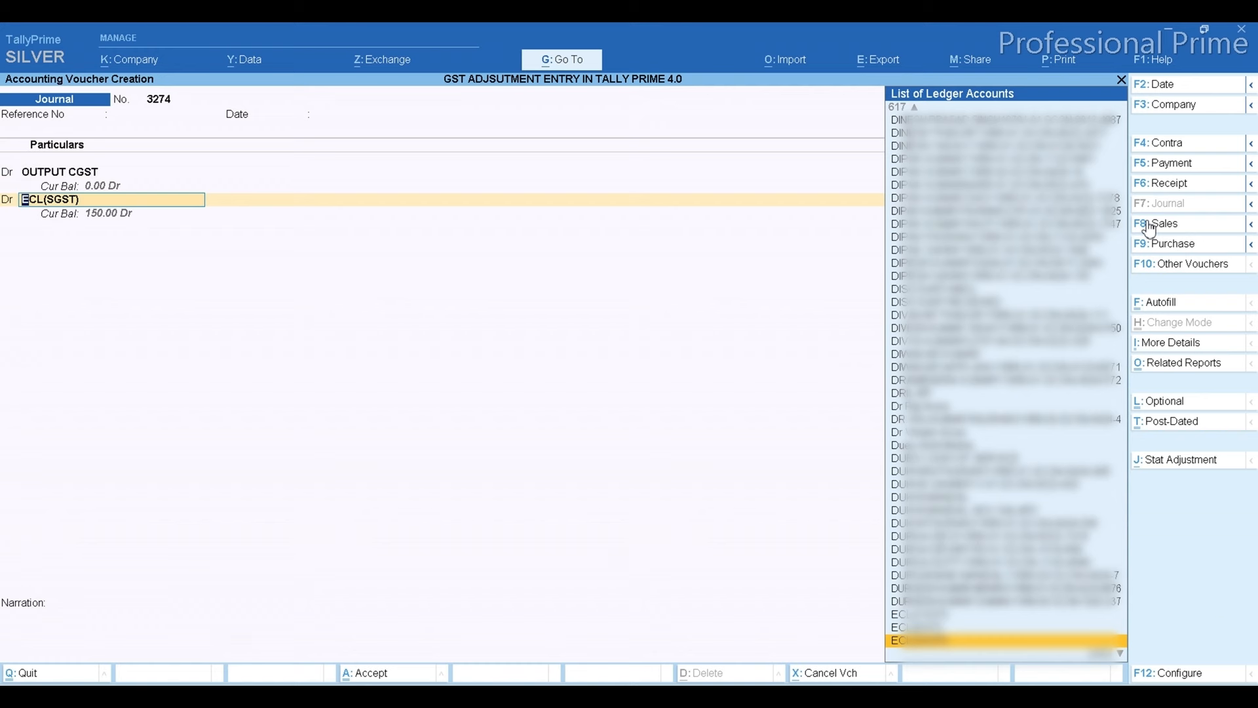
type("OUT")
key("Down")
key("Down")
key("Down")
key("Down")
key("Down")
key("Down")
key("Down")
key("Down")
key("Down")
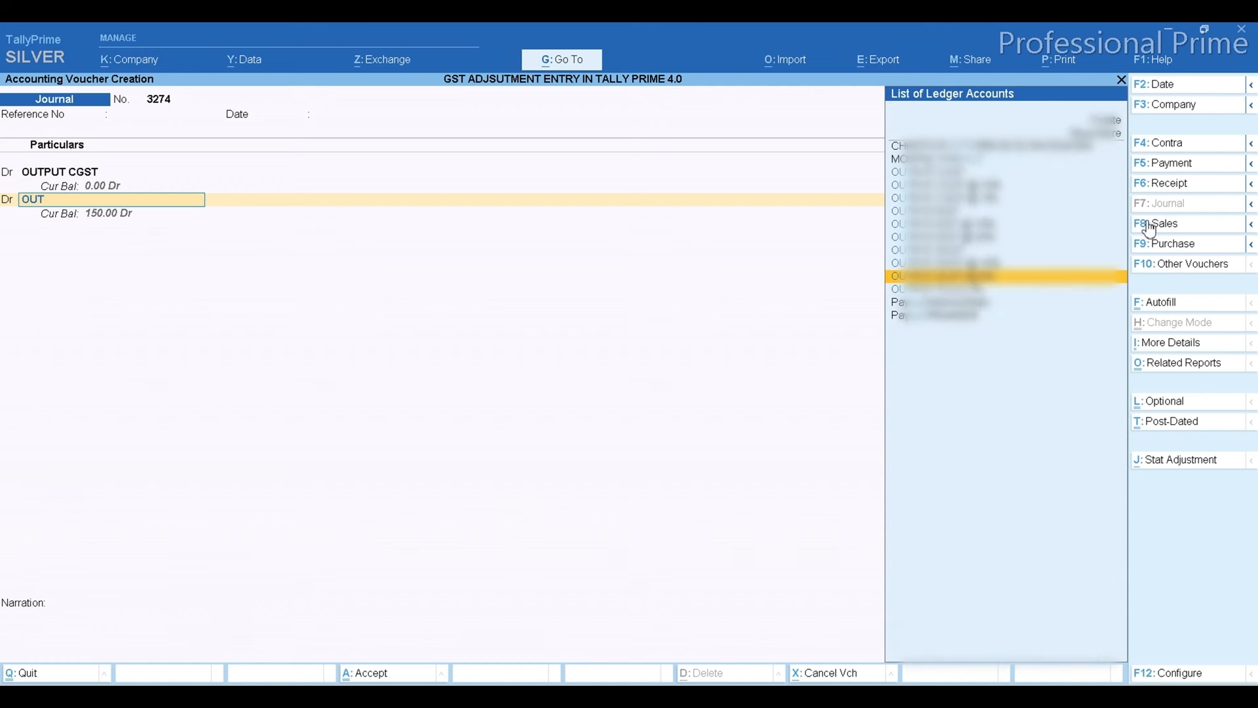
key("Up")
key("Up")
key("Return")
type("150")
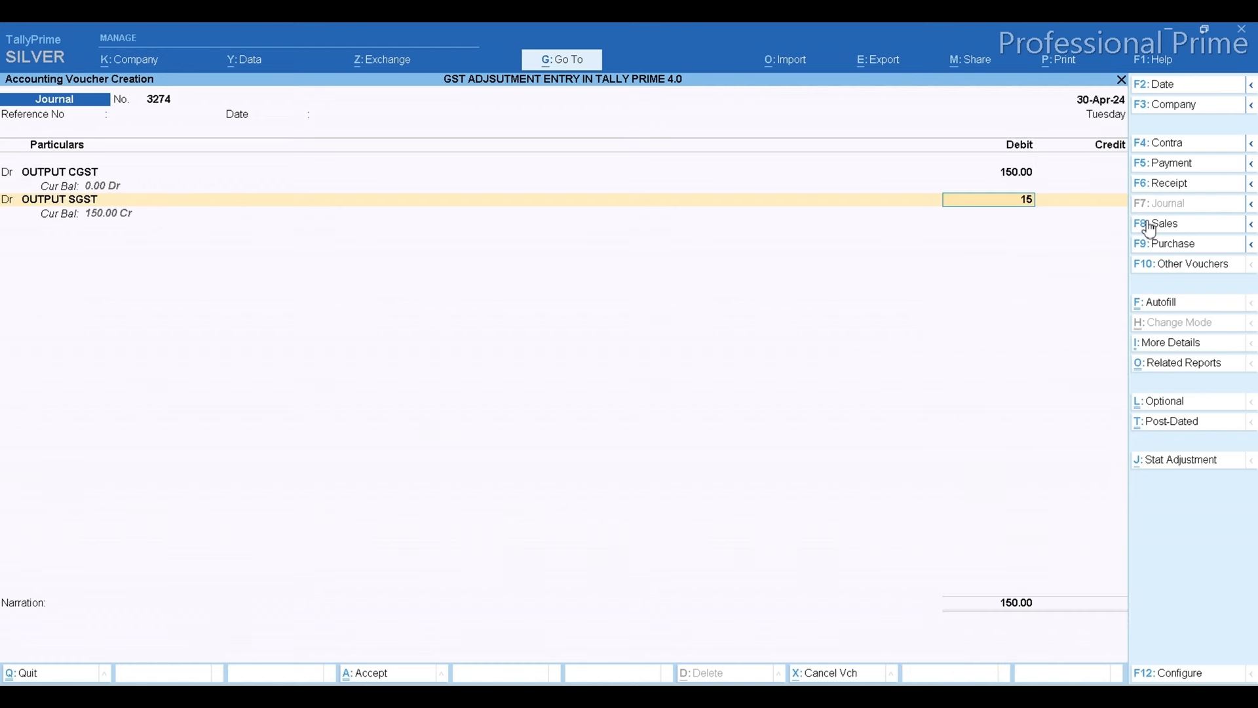
key("Return")
- Credit the electronic cash ledger ECL(CGST) with 150
key("Return")
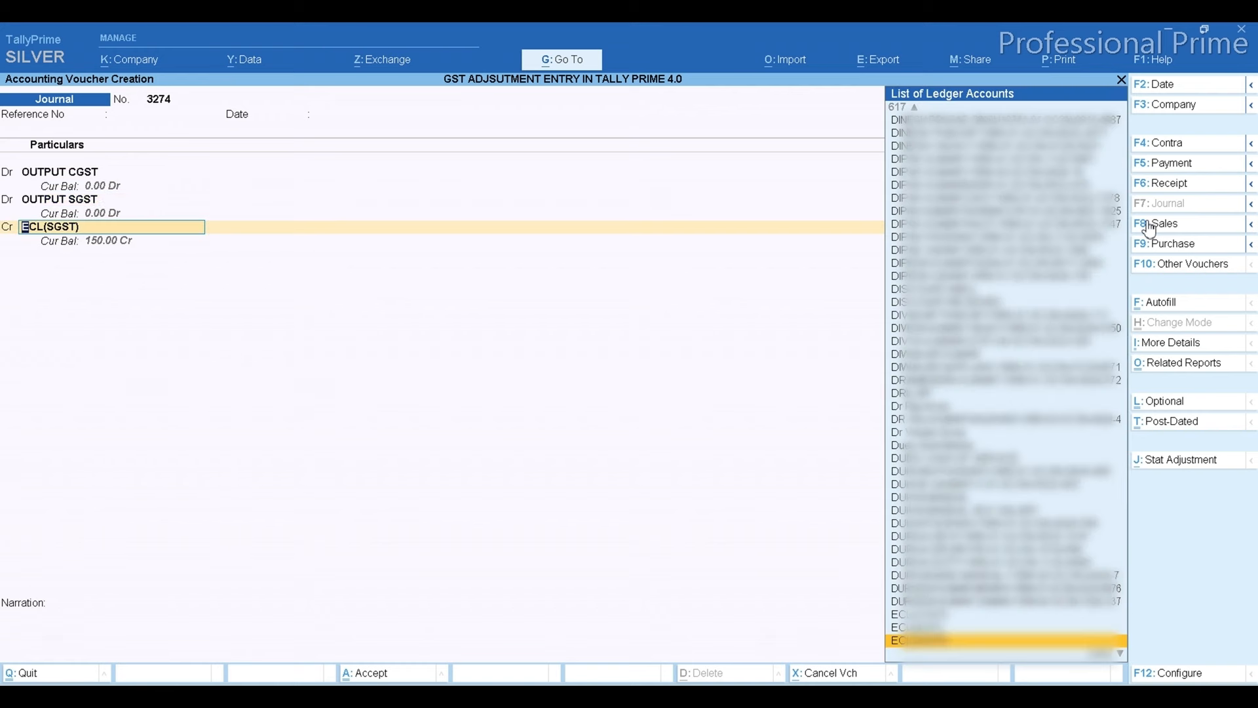
key("Up")
key("Up")
key("Return")
type("150")
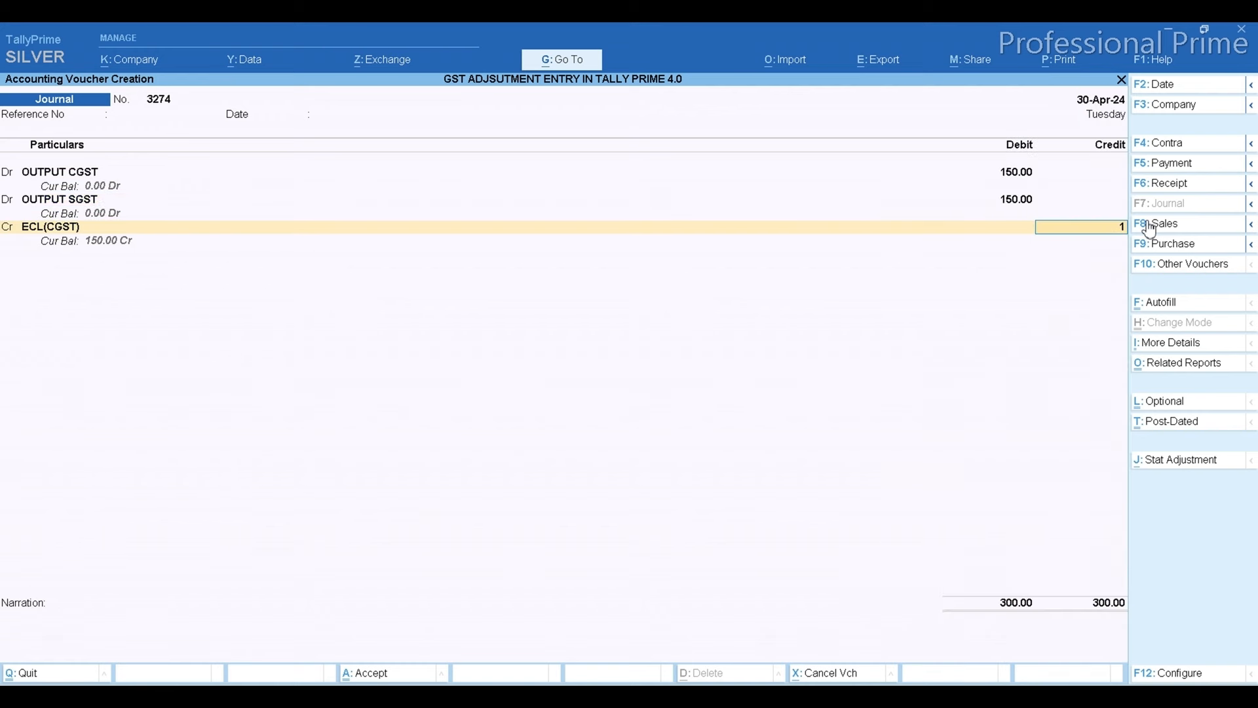
key("Return")
- Credit ECL(SGST) with the remaining 150 and save the journal without a narration
key("Return")
key("Return")
key("Return")
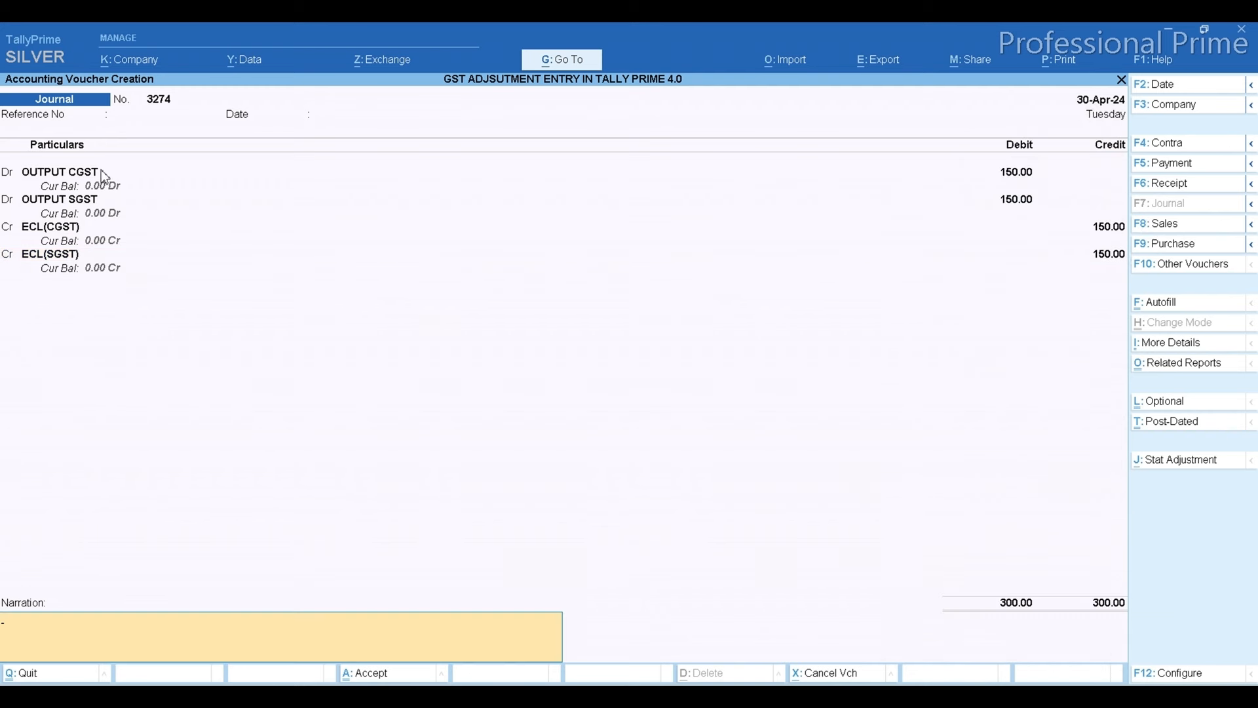
key("Return")
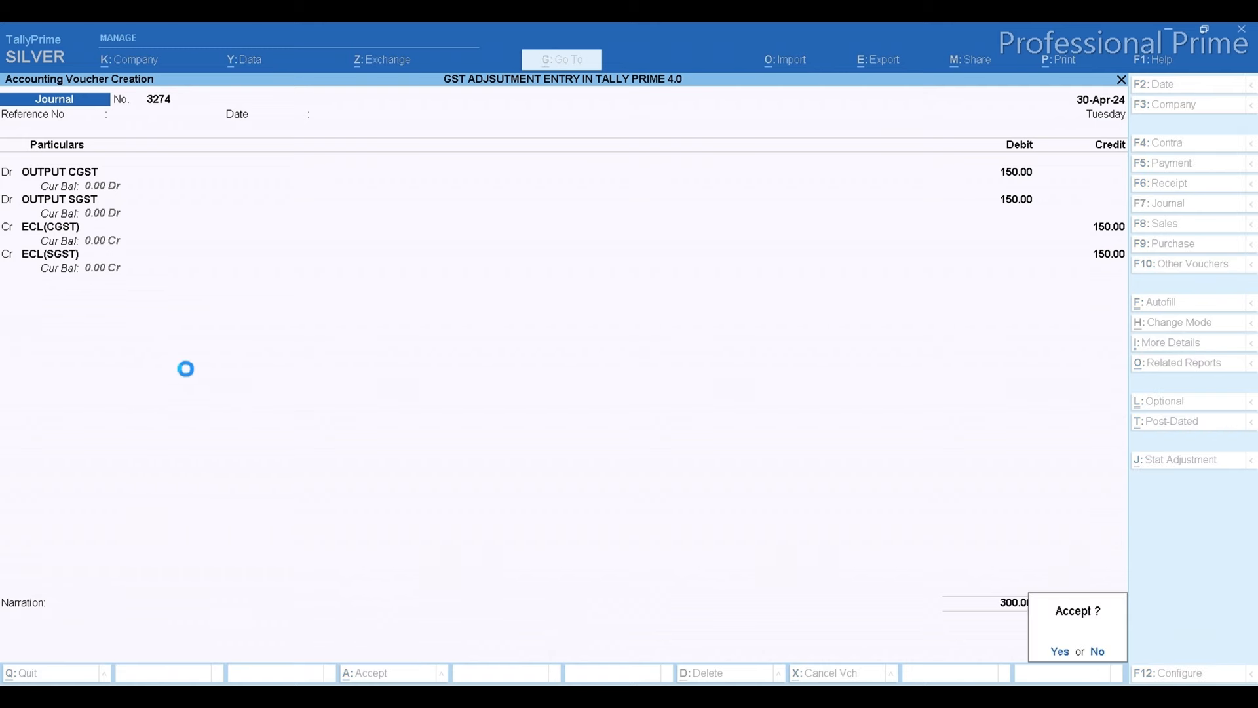
key("Return")
- Leave voucher entry, open the Trial Balance and drill down into the Current Liabilities group
key("Escape")
key("Return")
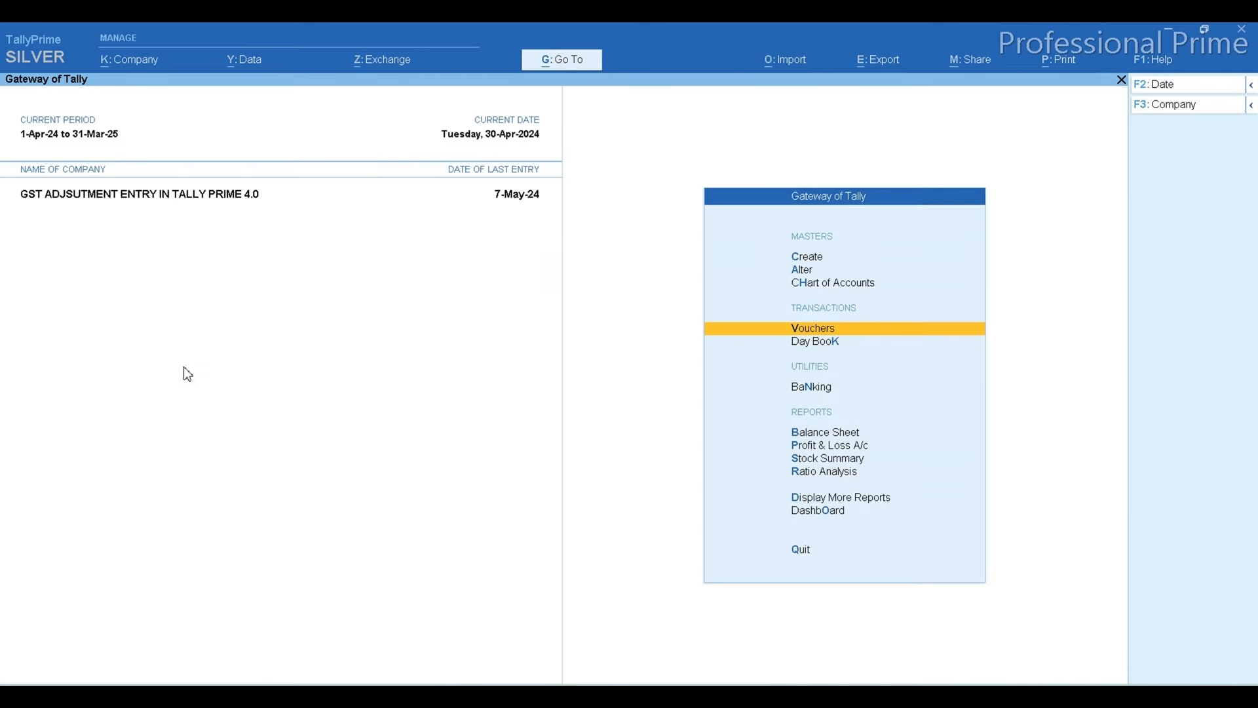
key("d")
key("t")
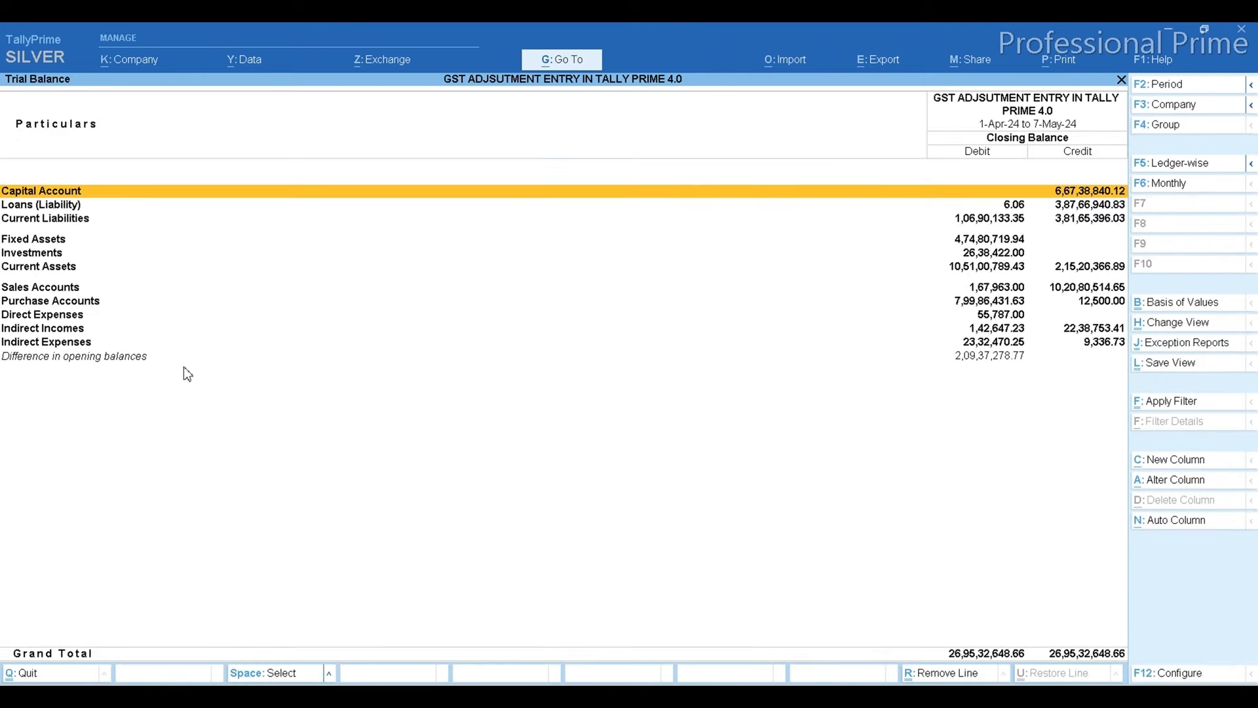
key("Down")
key("Down")
key("Return")
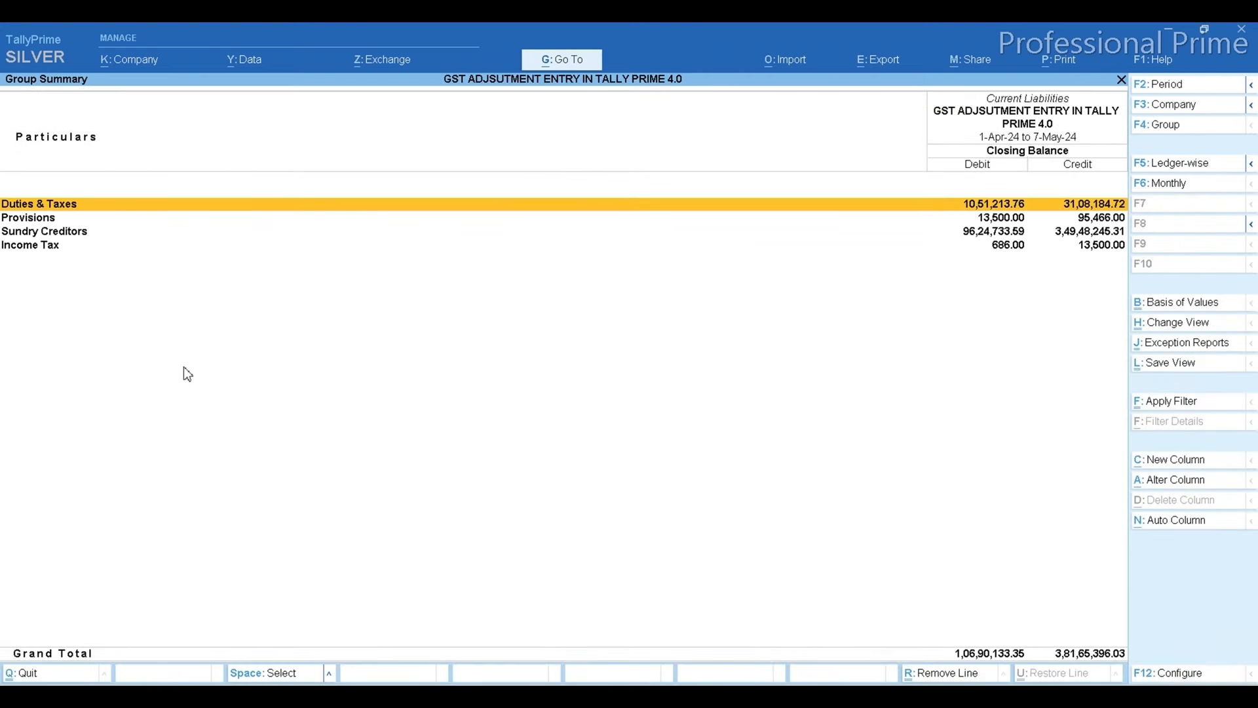
- Open the Duties & Taxes group summary and set its period to 1 to 30 April 2024
key("Return")
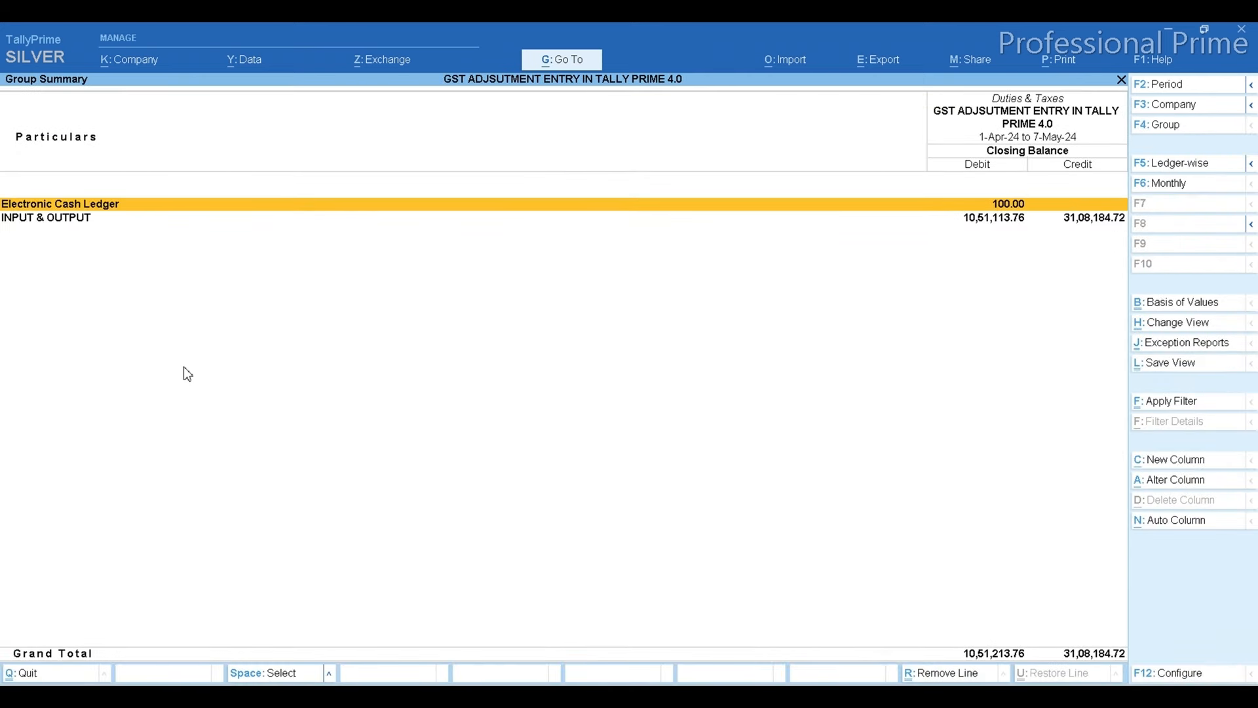
key("F2")
key("Return")
type("30.")
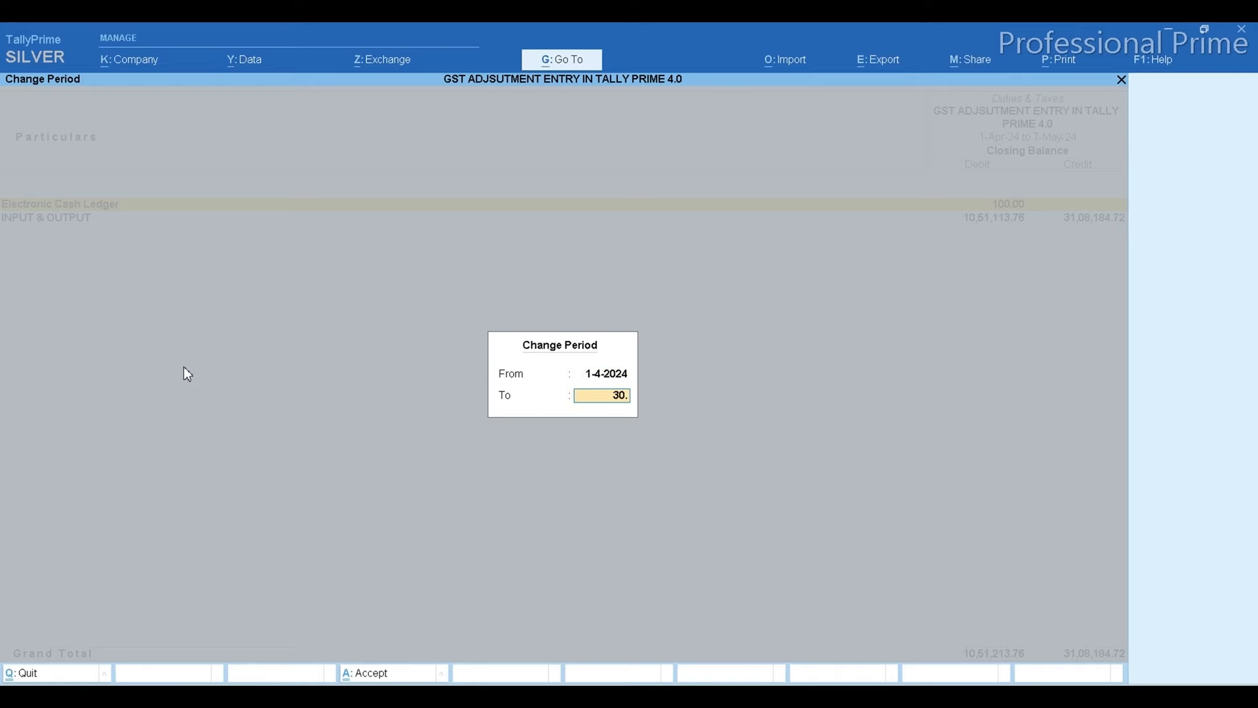
key("Return")
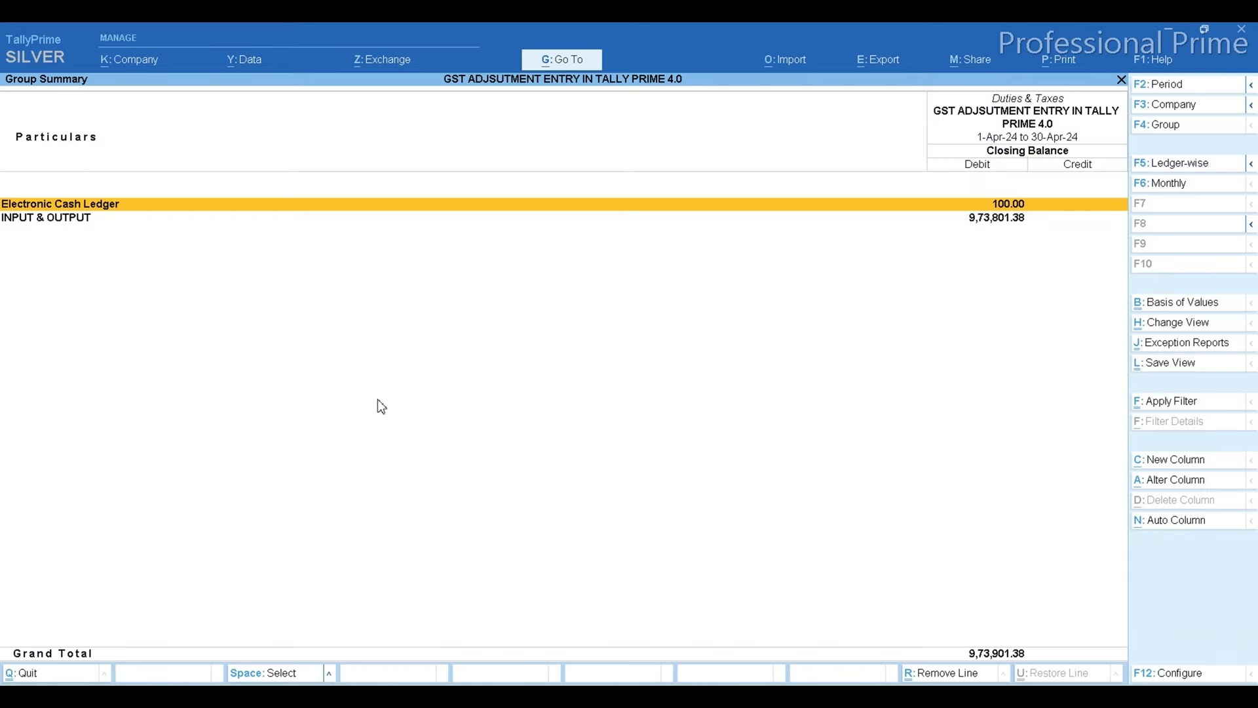
- Show the Duties & Taxes summary in detail and check the ledger balances inside the INPUT group
key("alt+f5")
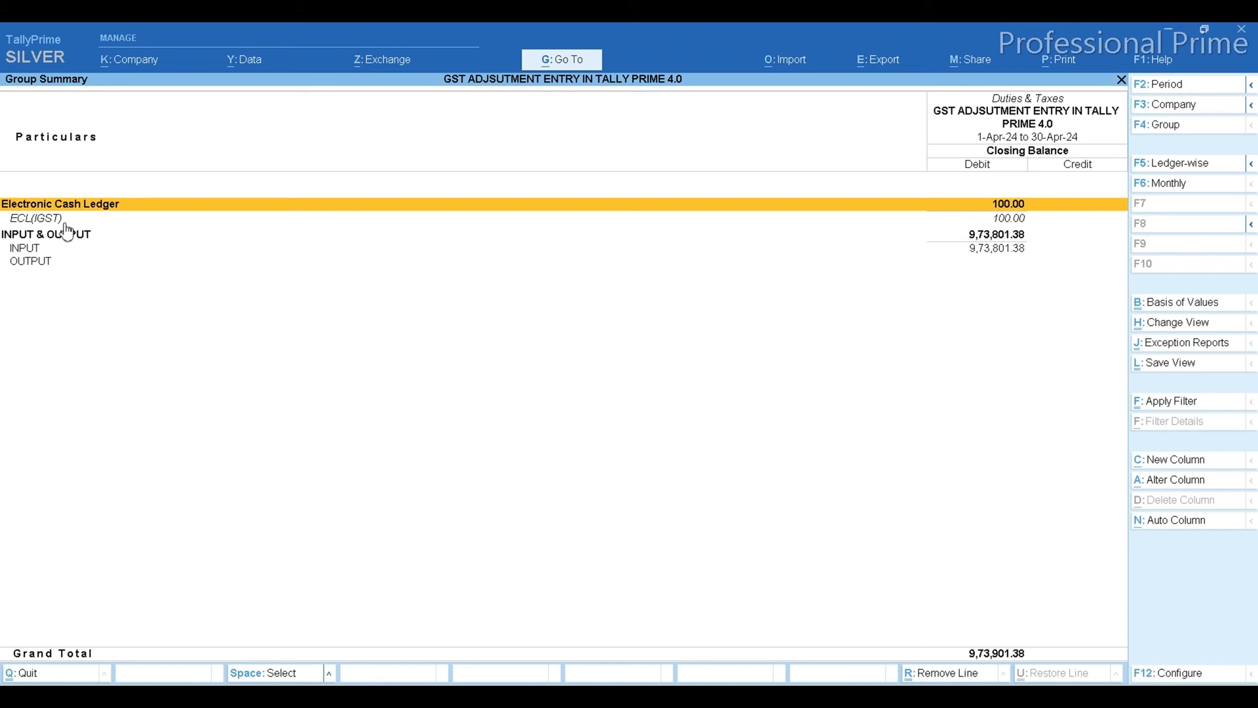
key("Down")
key("Down")
key("Down")
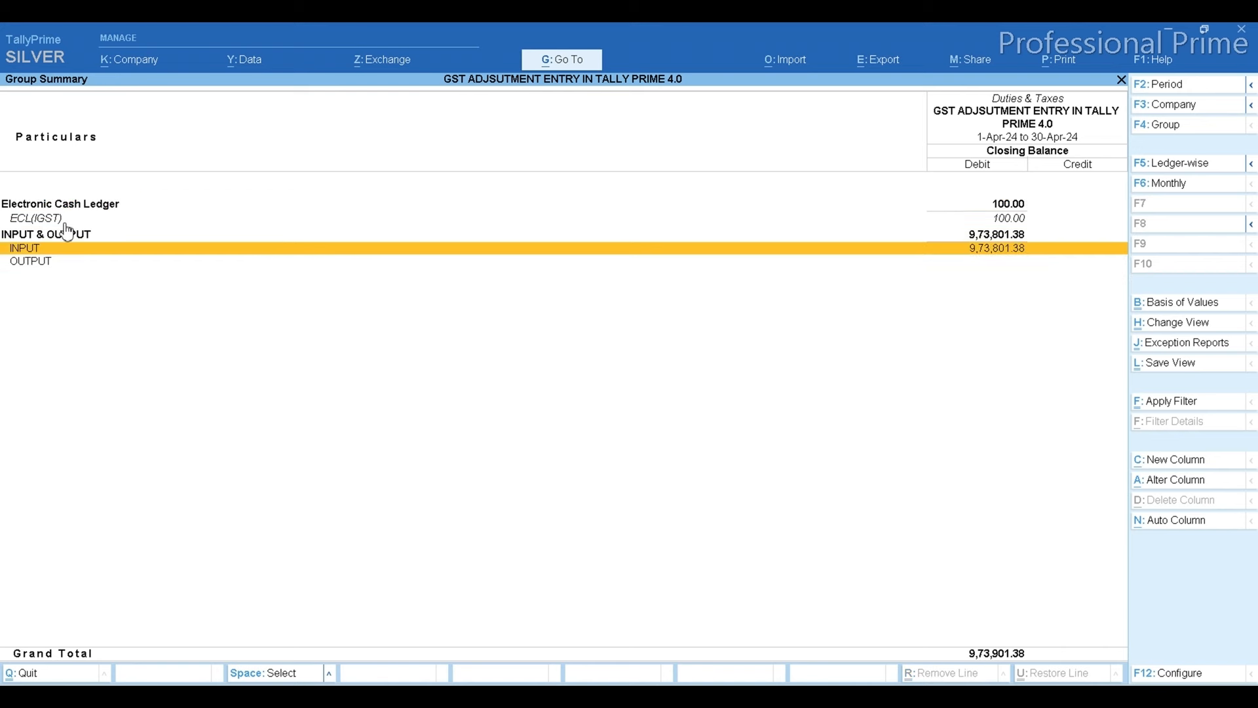
key("Return")
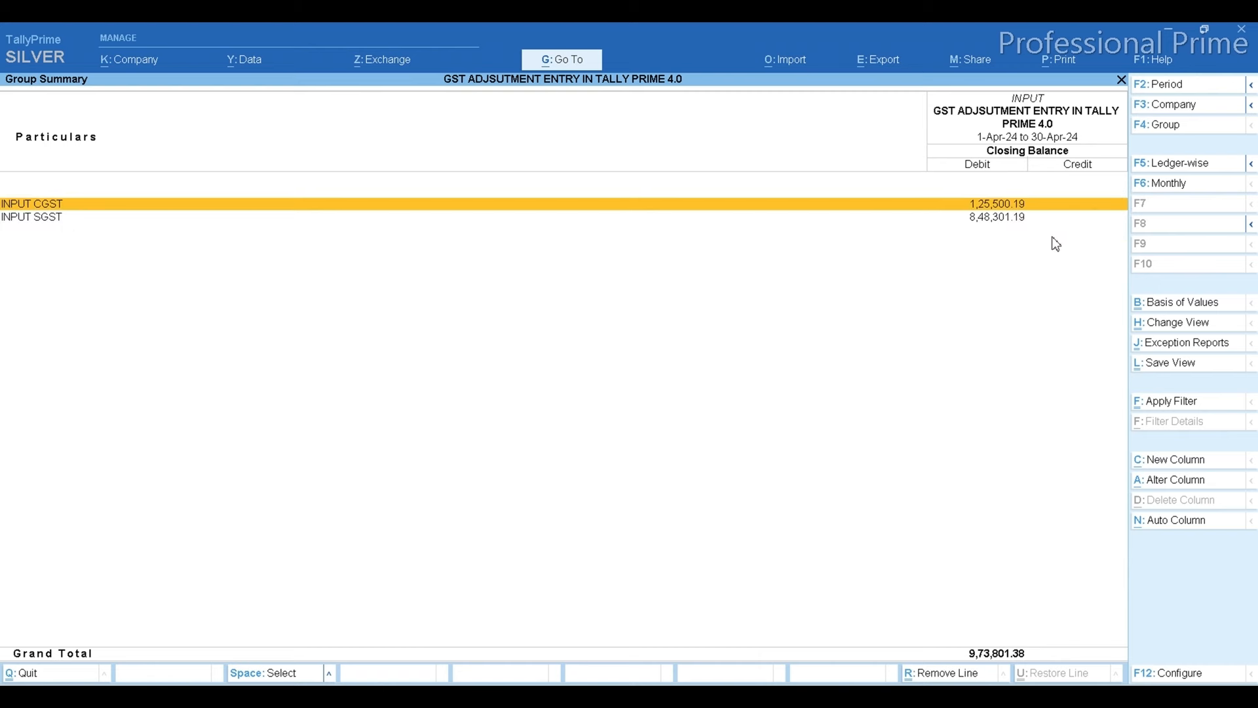
key("Escape")
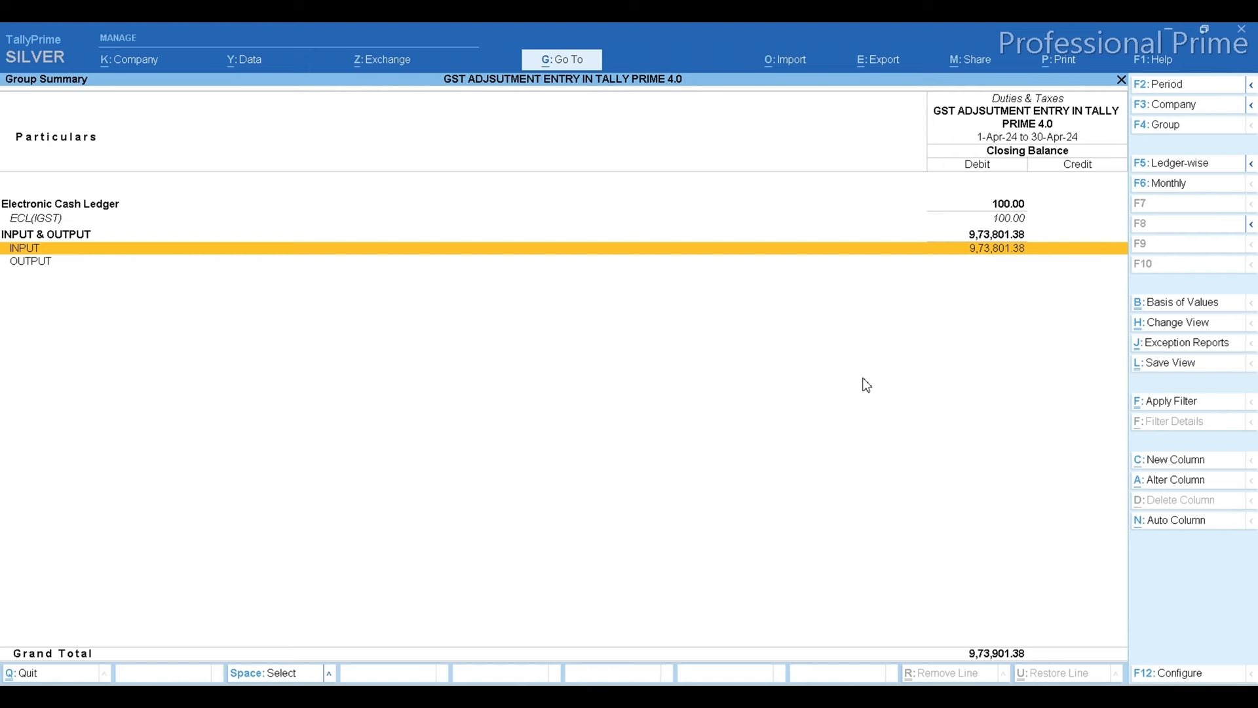
- Leave the Trial Balance reports and open the GSTR-3B report from the statutory GST reports
key("Escape")
key("Escape")
key("Escape")
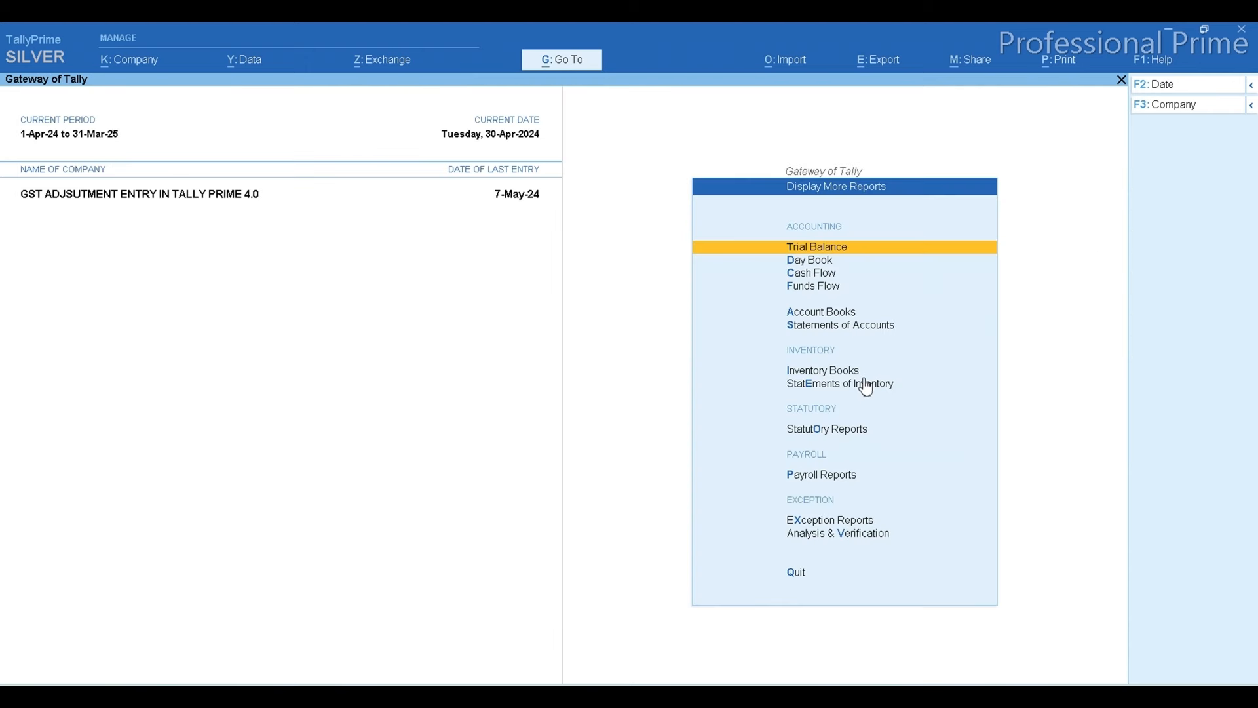
key("Escape")
key("d")
key("o")
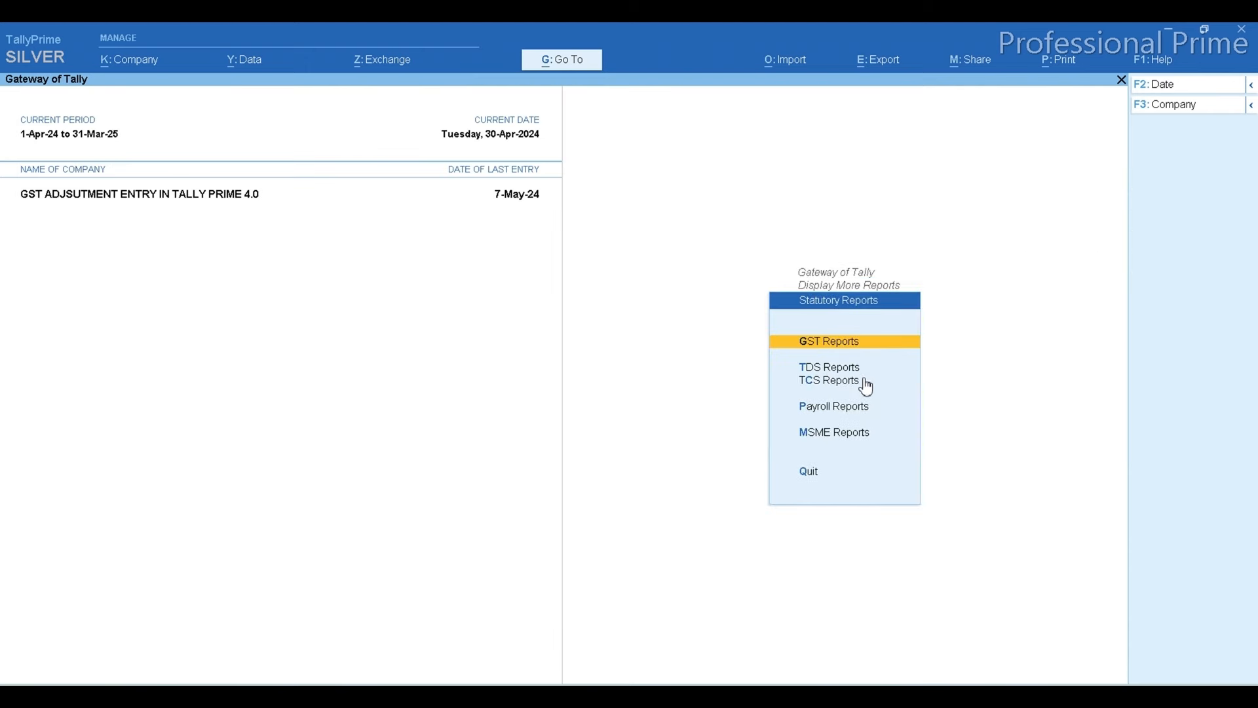
key("g")
key("Down")
key("Down")
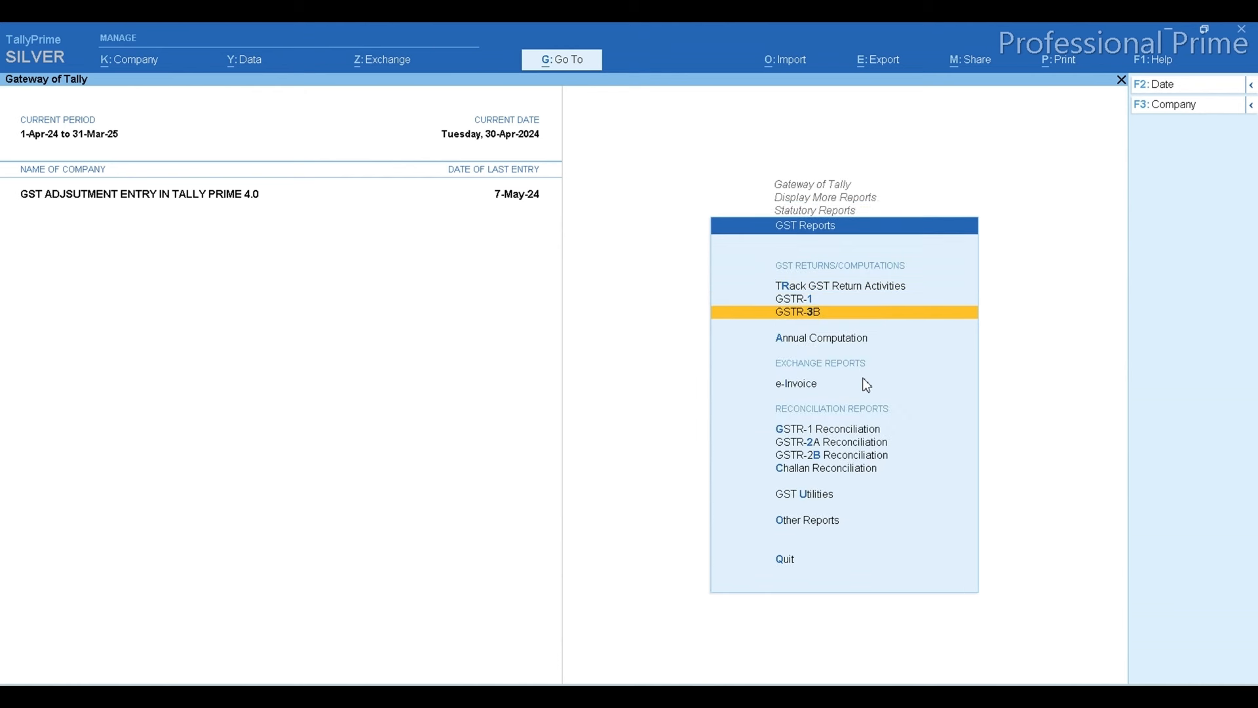
key("Return")
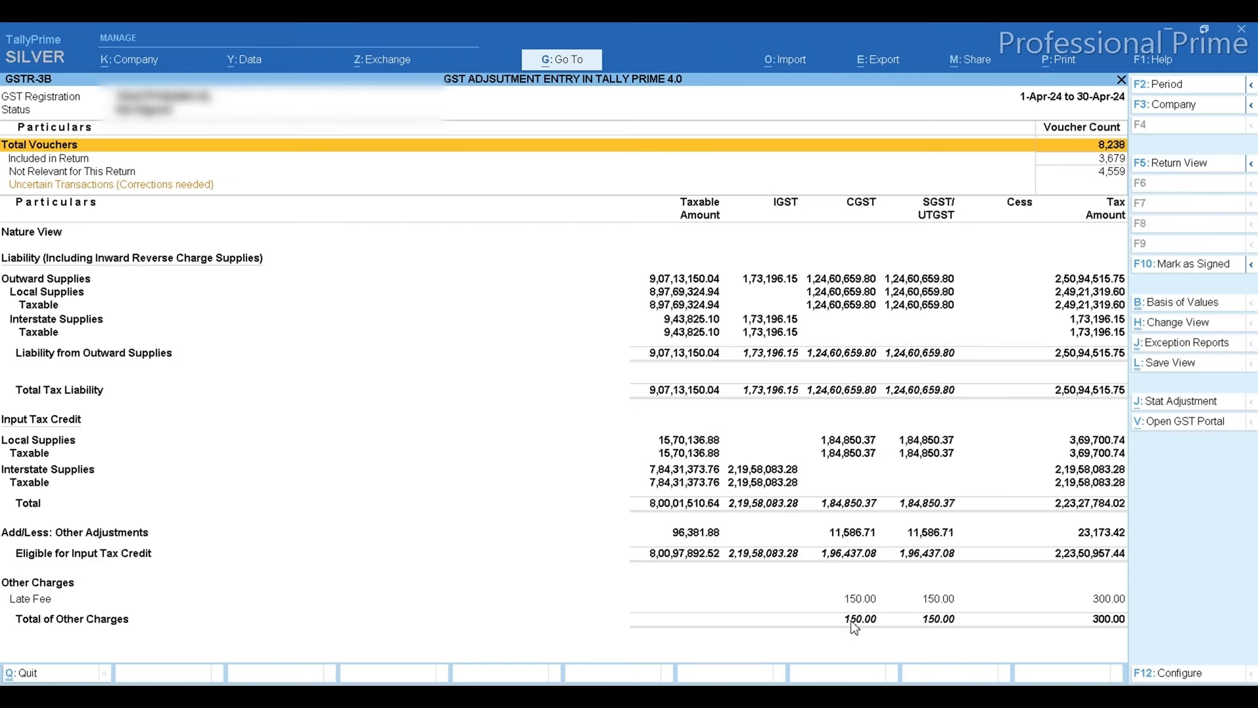
- Switch the GSTR-3B report to Return View and expand section 6.1 Interest, Late Fee, Penalty and Others
left_click(1163, 164)
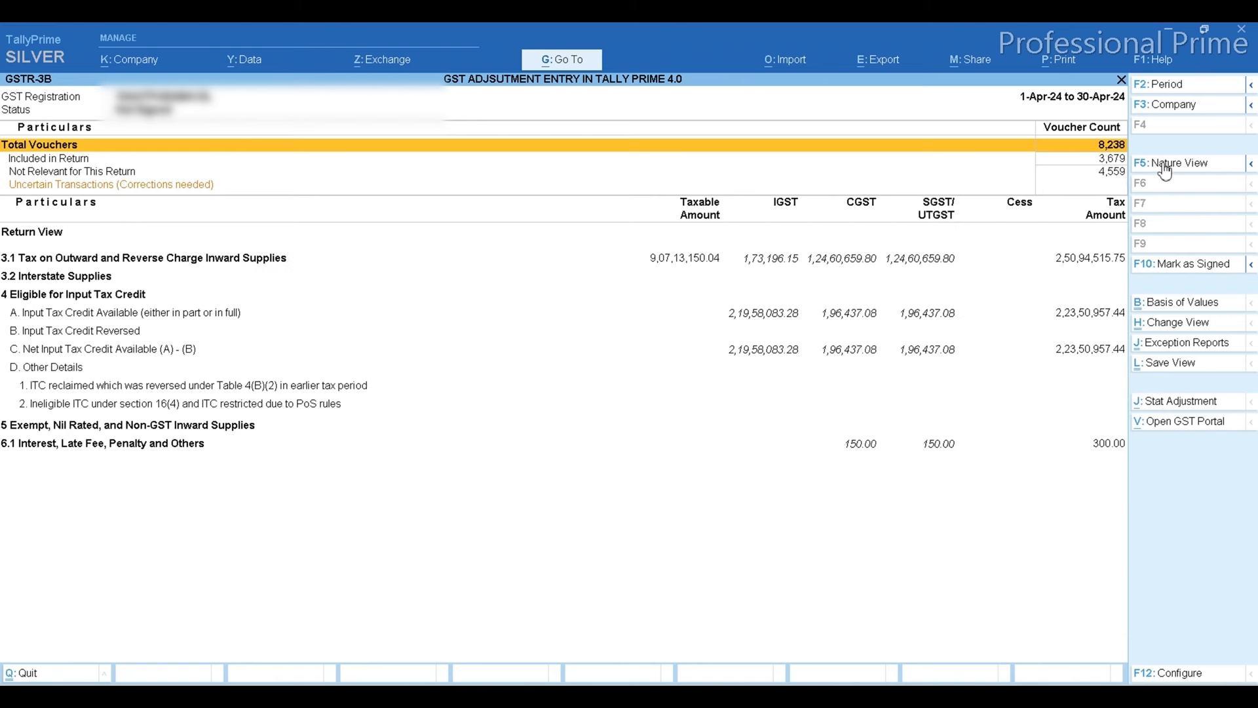
key("Down")
key("Down")
key("Down")
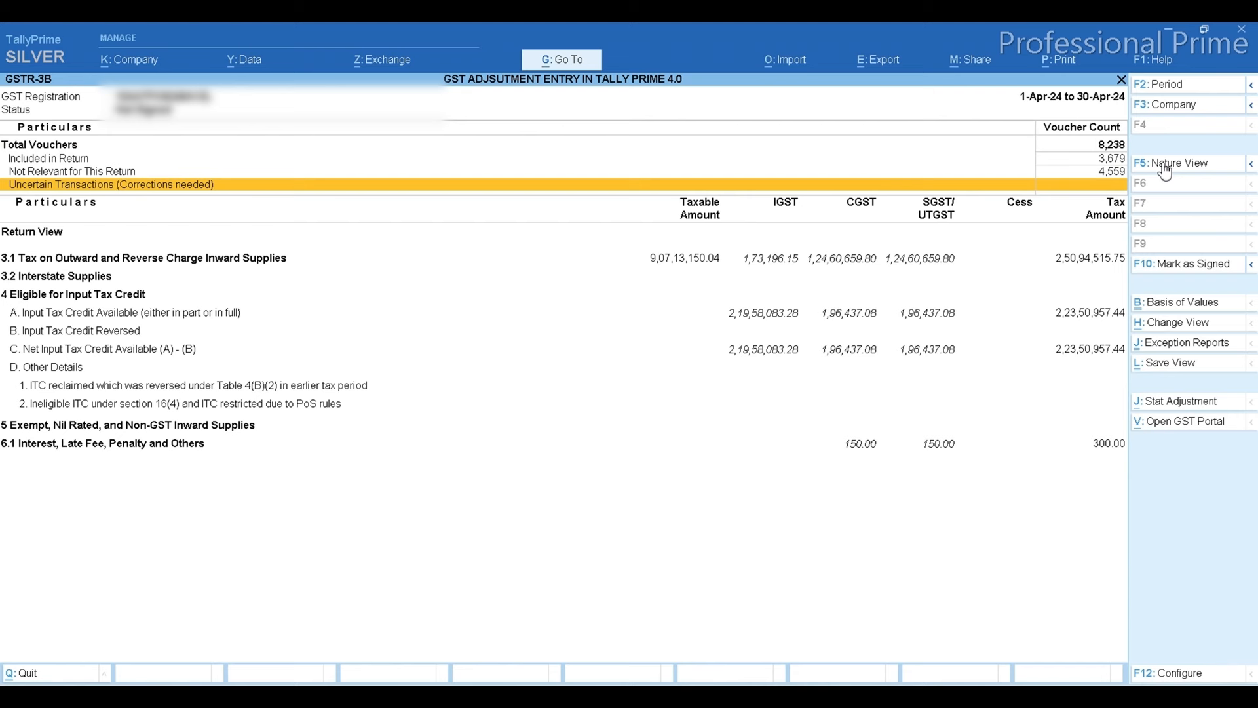
key("Down")
key("Down")
key("Down")
key("Down")
key("Down")
key("Down")
key("Down")
key("Down")
key("Down")
key("Down")
key("Down")
key("shift+Return")
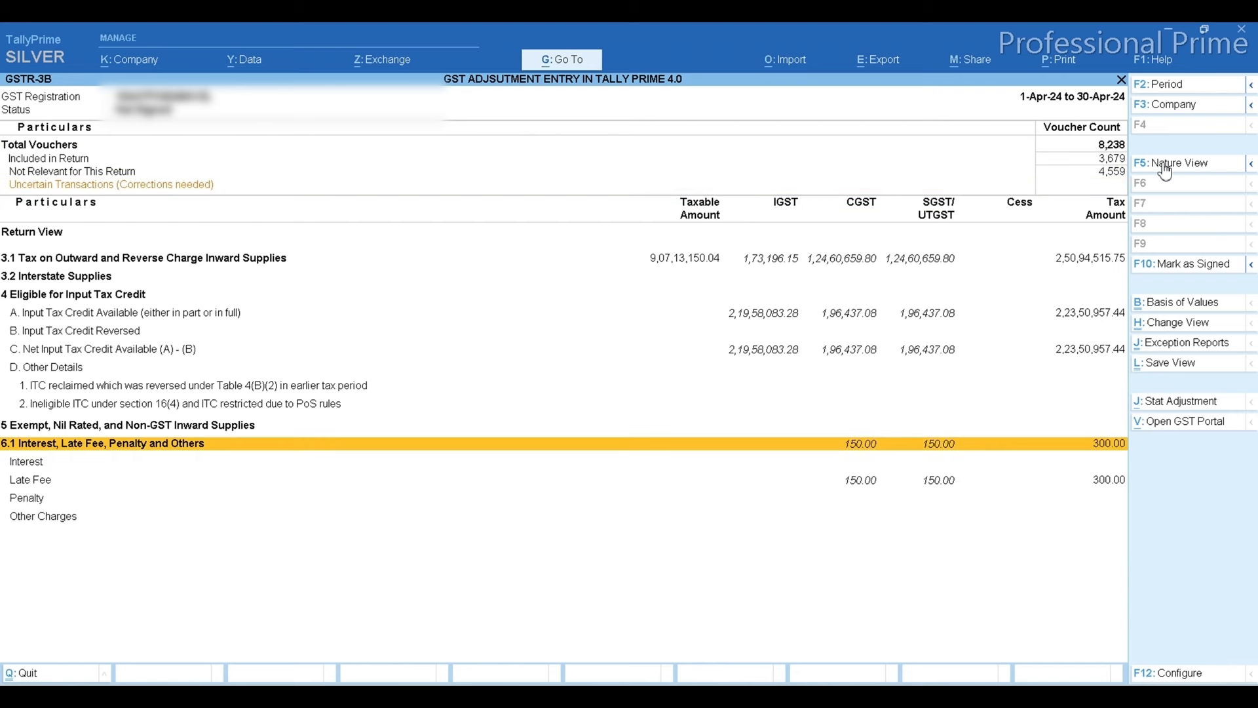
- Select the Late Fee row under section 6.1 to check its CGST and SGST amounts
key("Down")
key("Down")
key("Down")
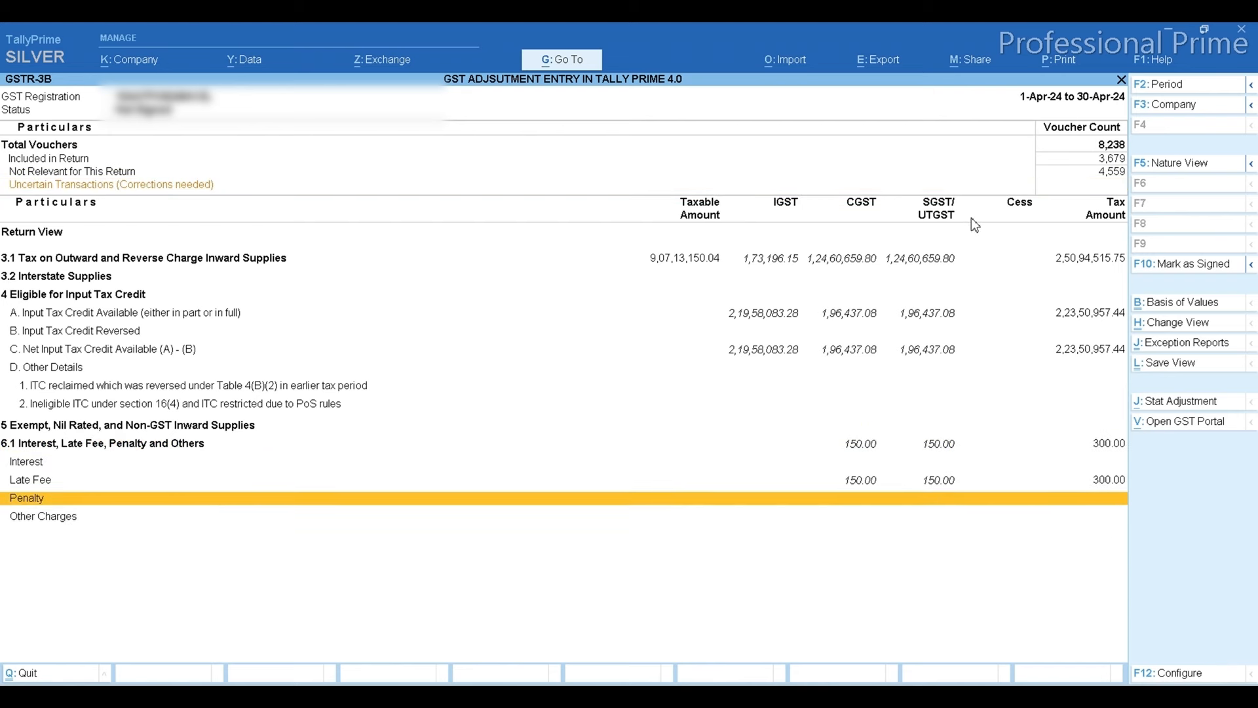
key("Up")
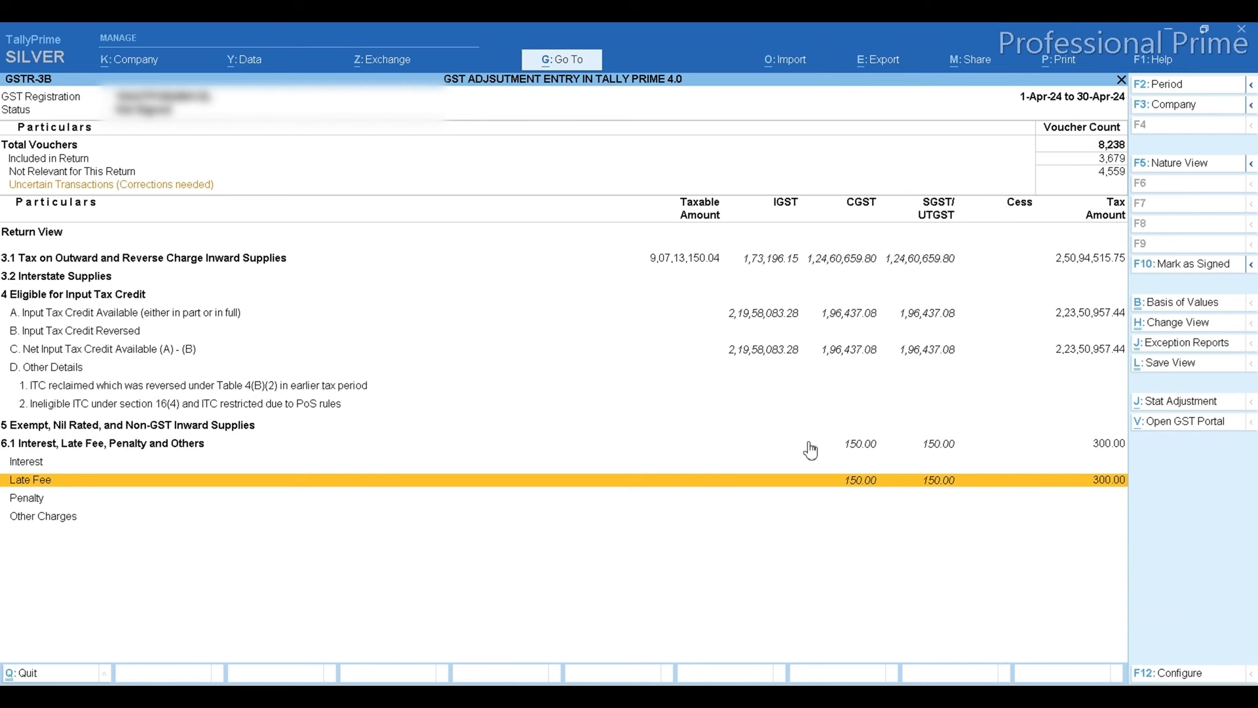